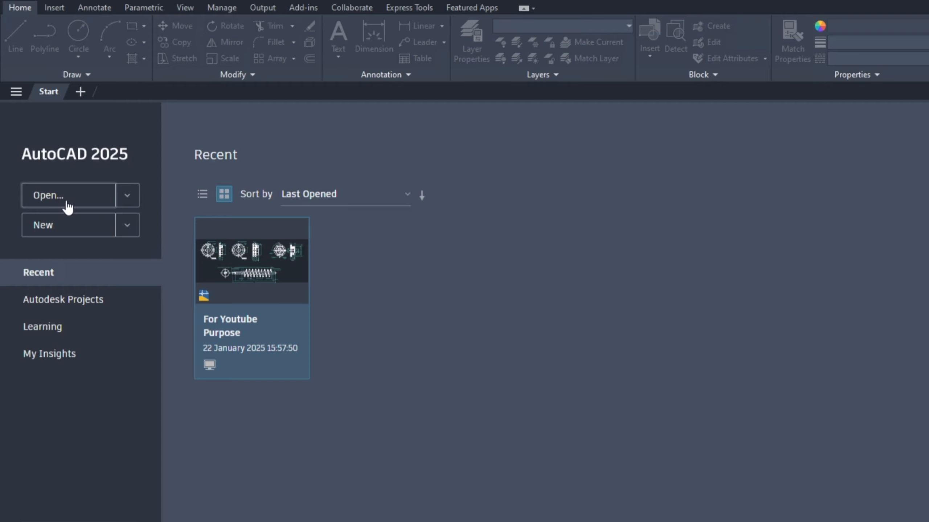
# Step: Open the drawing For Youtube Purpose from the AutoCAD Data folder
pyautogui.click(61, 200)
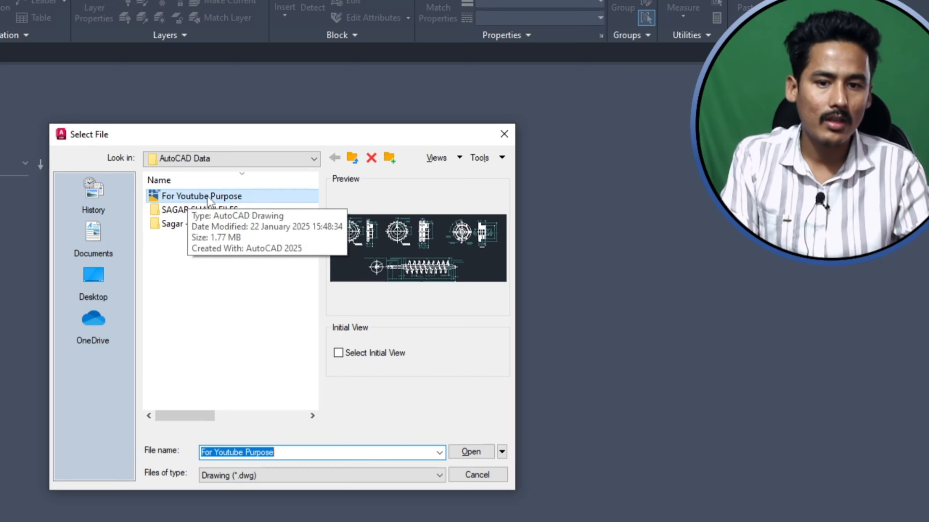
pyautogui.click(188, 198)
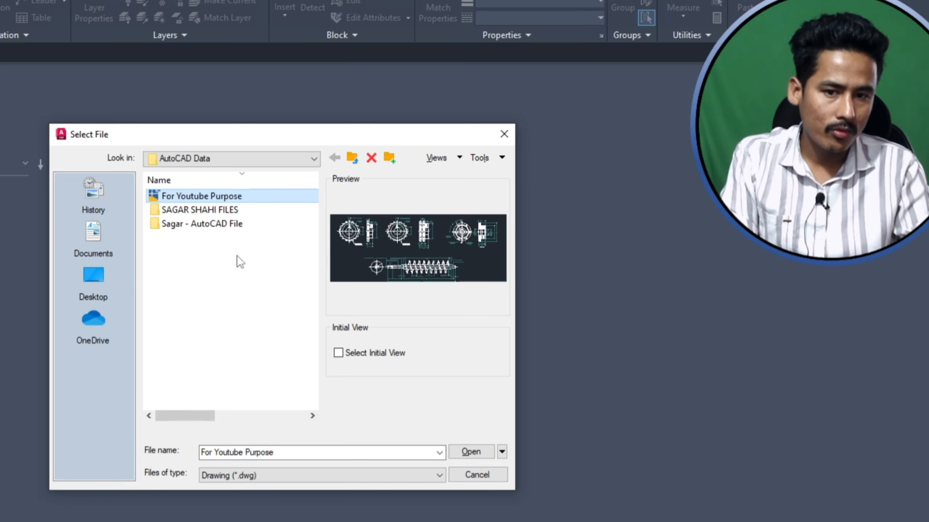
pyautogui.click(479, 453)
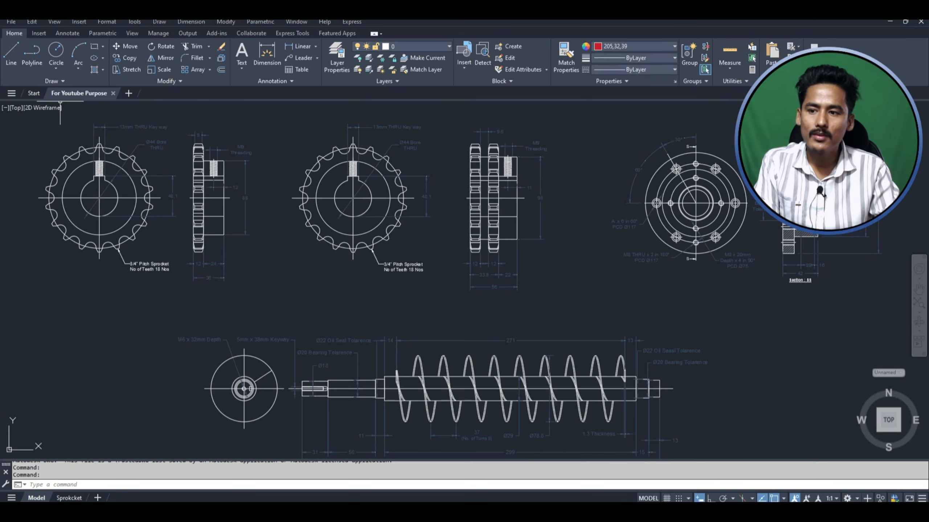
# Step: Return to the start page and start a new drawing
pyautogui.click(32, 92)
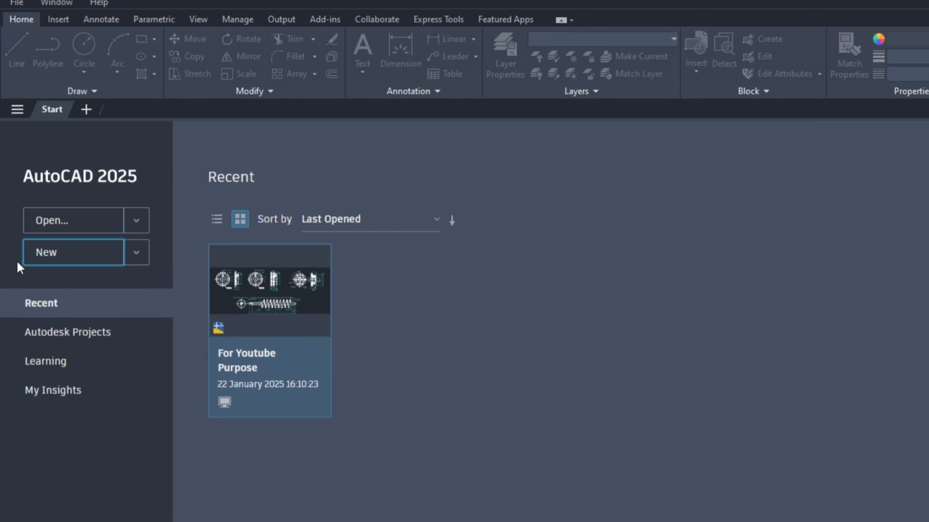
pyautogui.click(46, 260)
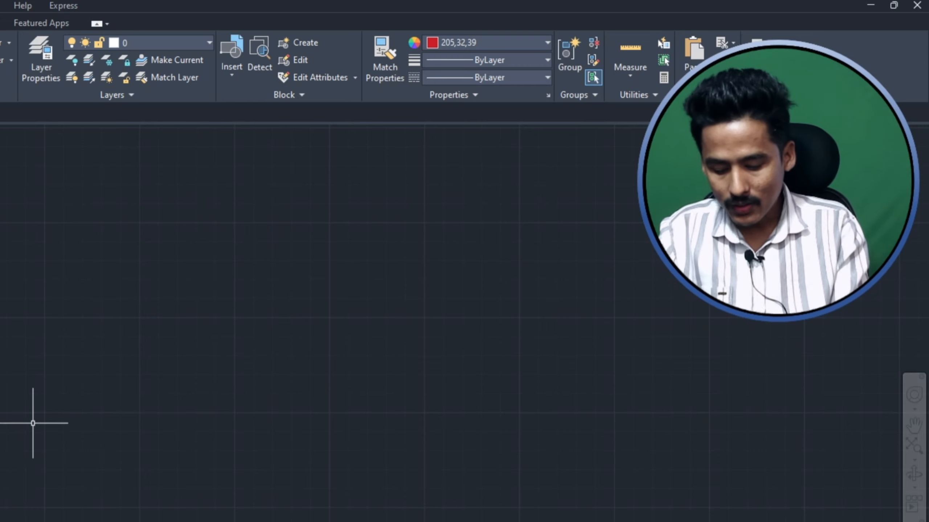
# Step: Configure the drawing units to Decimal length type, 0.00 precision and Millimeters as the insertion scale
pyautogui.write('u')
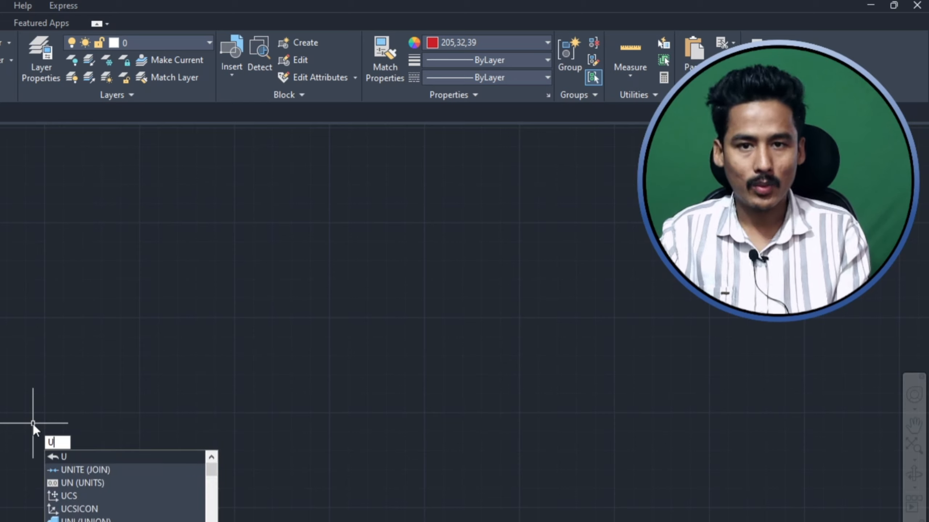
pyautogui.write('n')
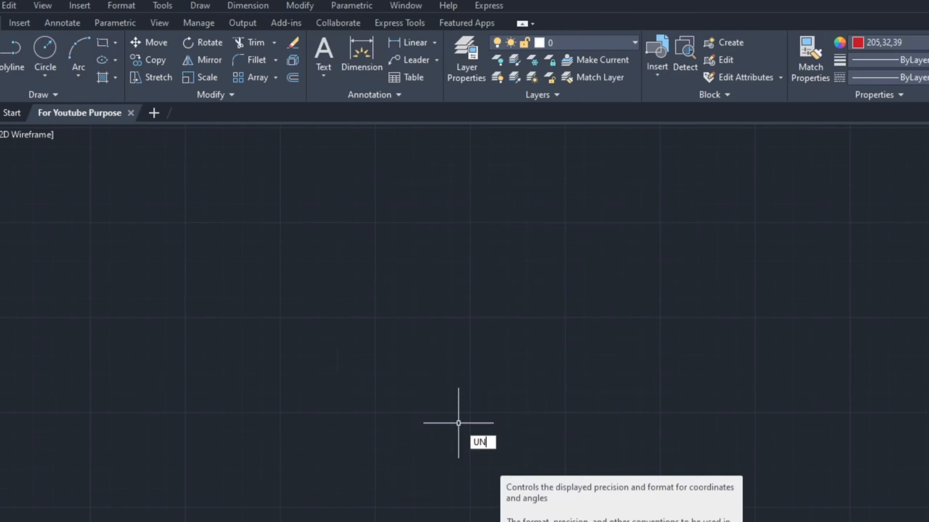
pyautogui.click(379, 222)
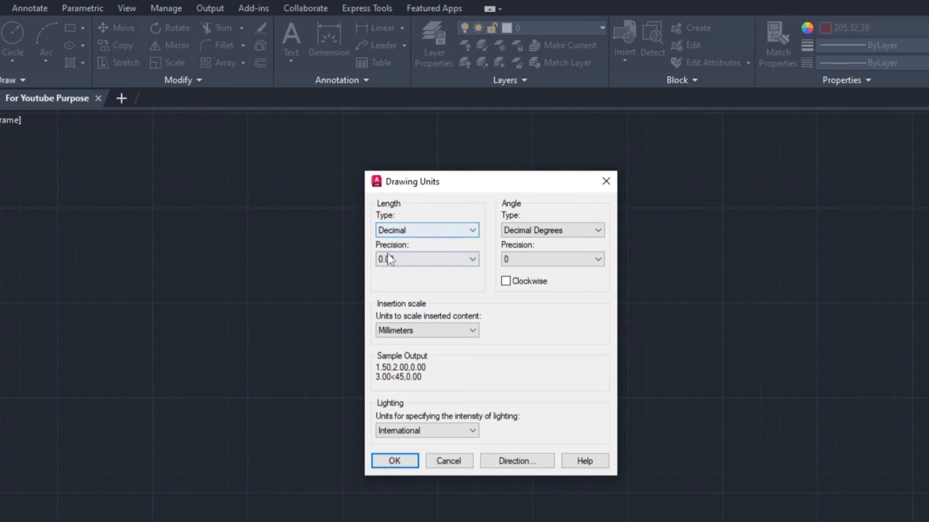
pyautogui.click(417, 228)
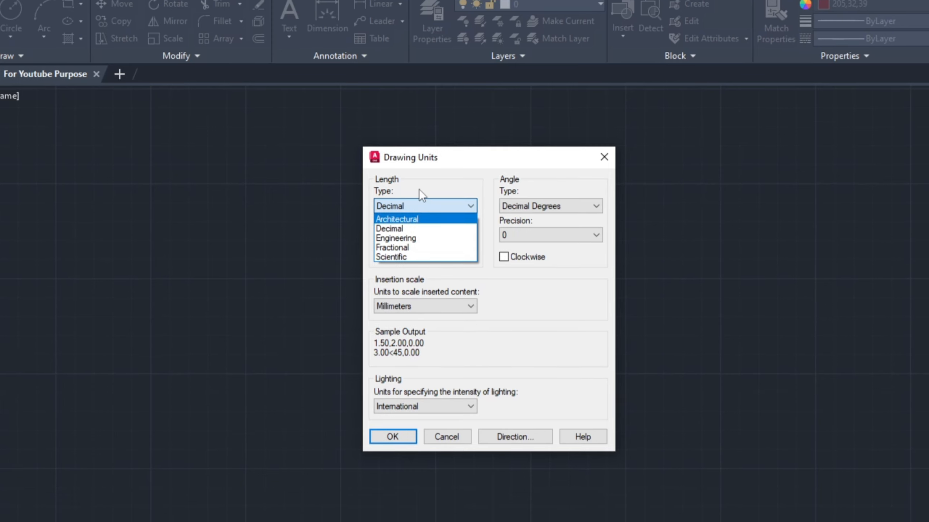
pyautogui.click(393, 228)
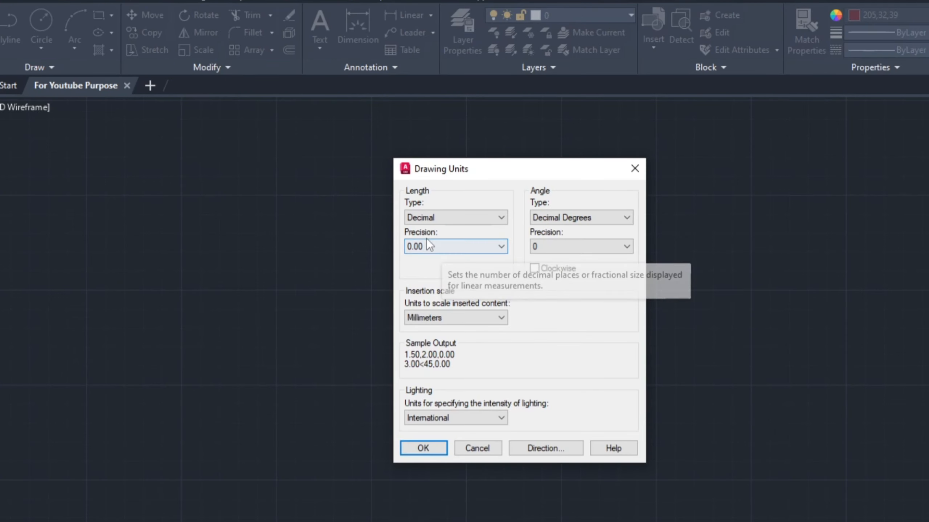
pyautogui.click(311, 199)
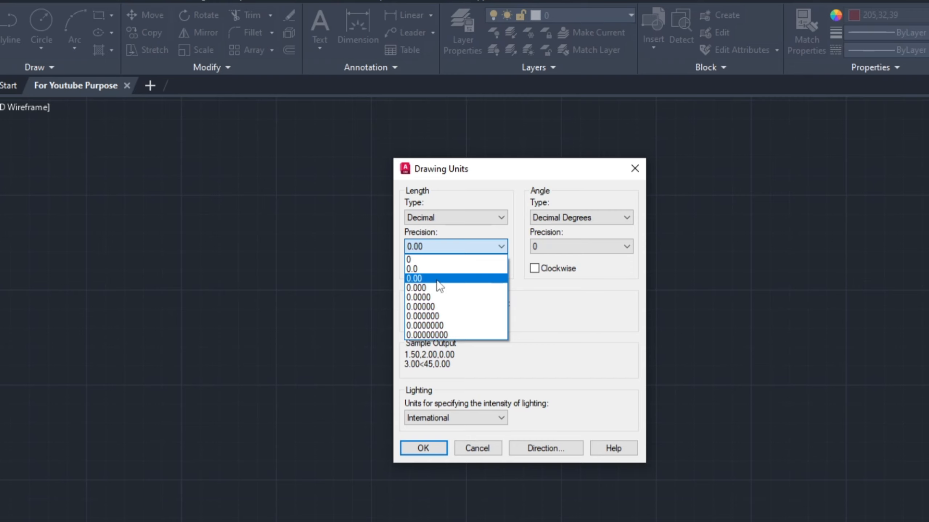
pyautogui.click(436, 280)
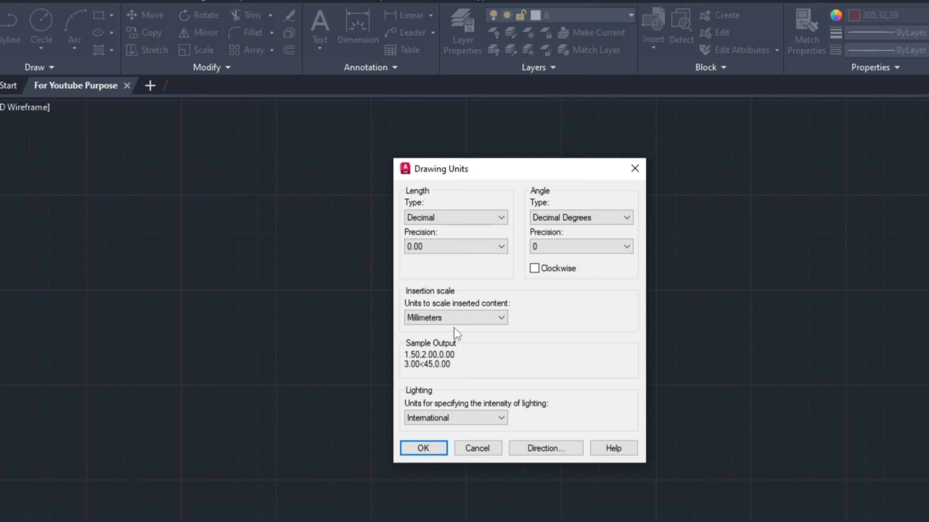
pyautogui.click(469, 316)
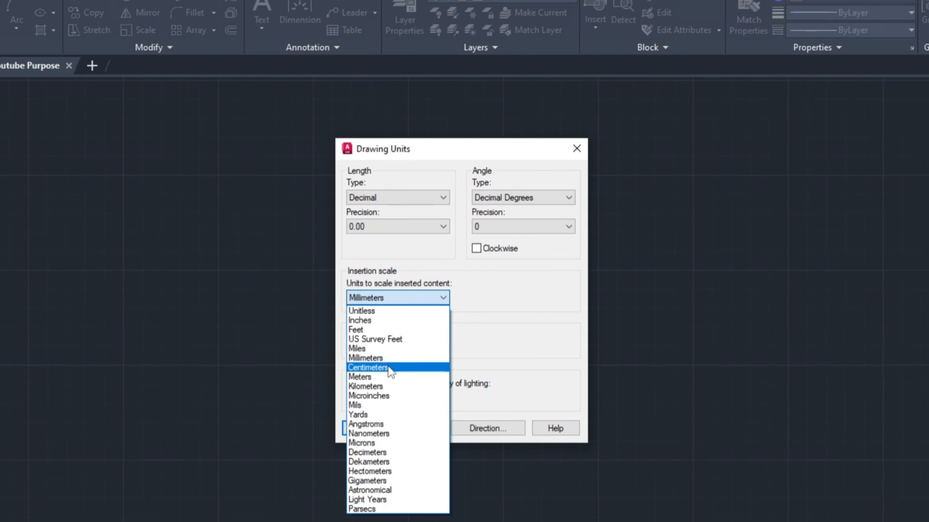
pyautogui.click(386, 360)
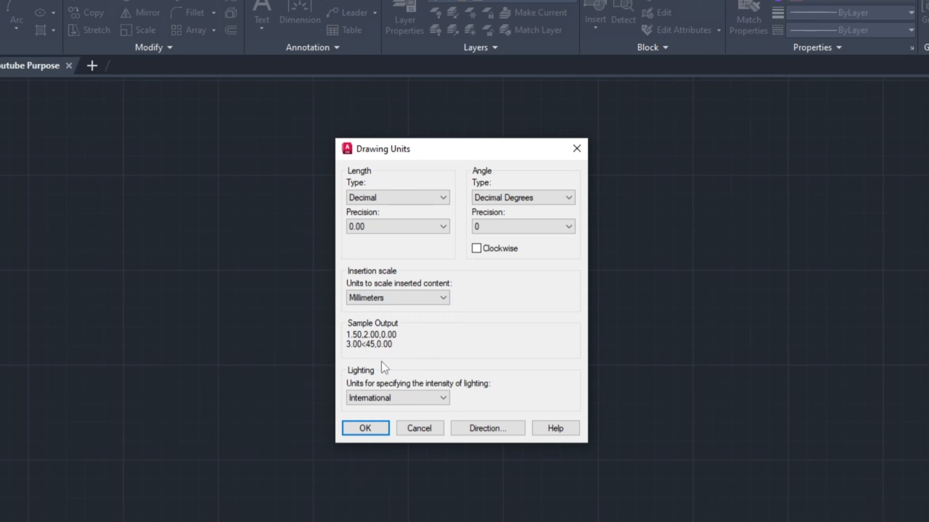
pyautogui.click(366, 429)
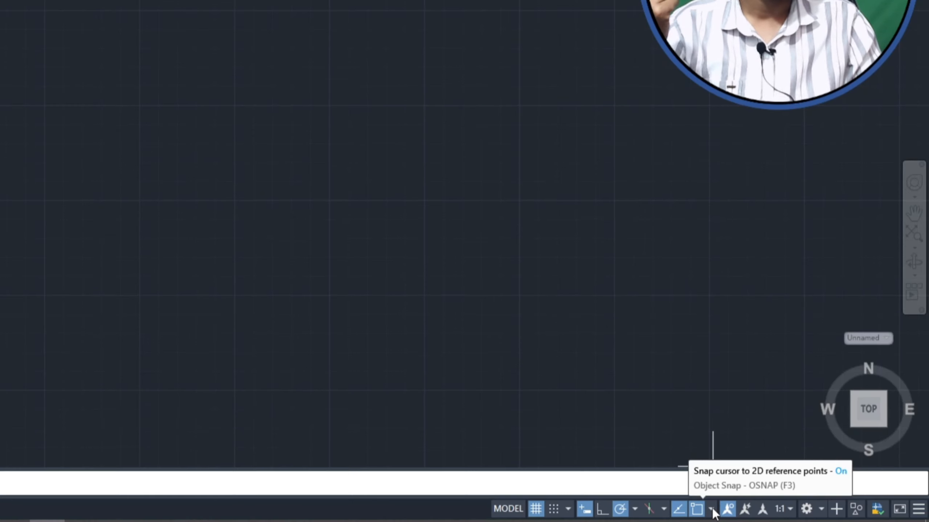
# Step: Review the available object snap modes, and hide and restore 2D Object Snap among the status bar tools
pyautogui.click(710, 509)
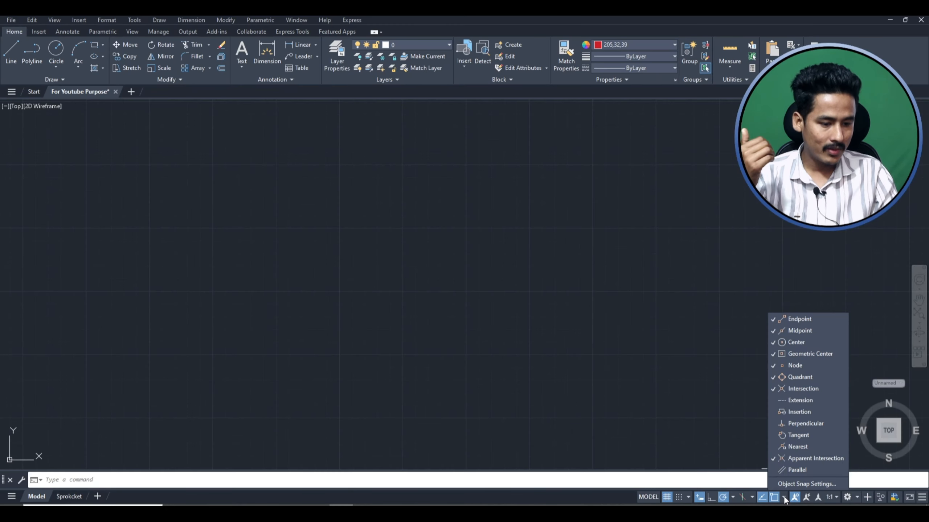
pyautogui.click(785, 499)
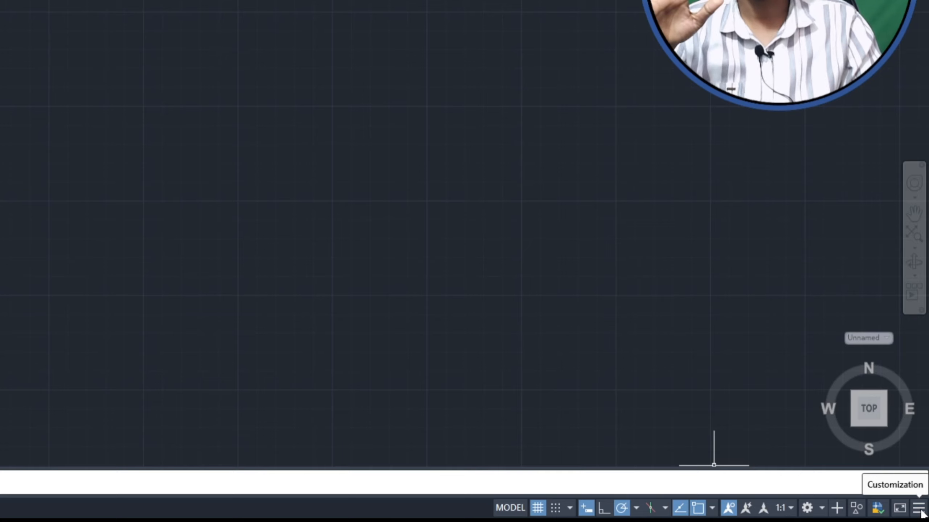
pyautogui.click(920, 511)
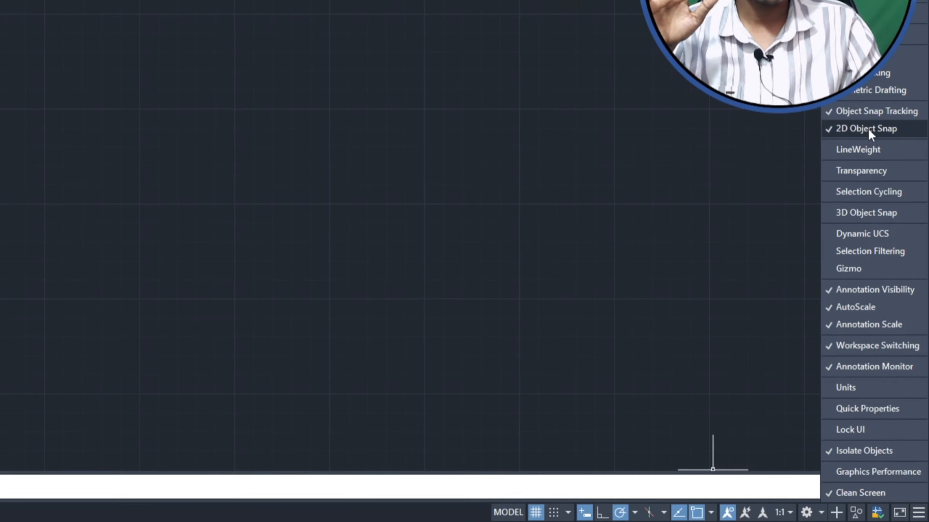
pyautogui.click(848, 128)
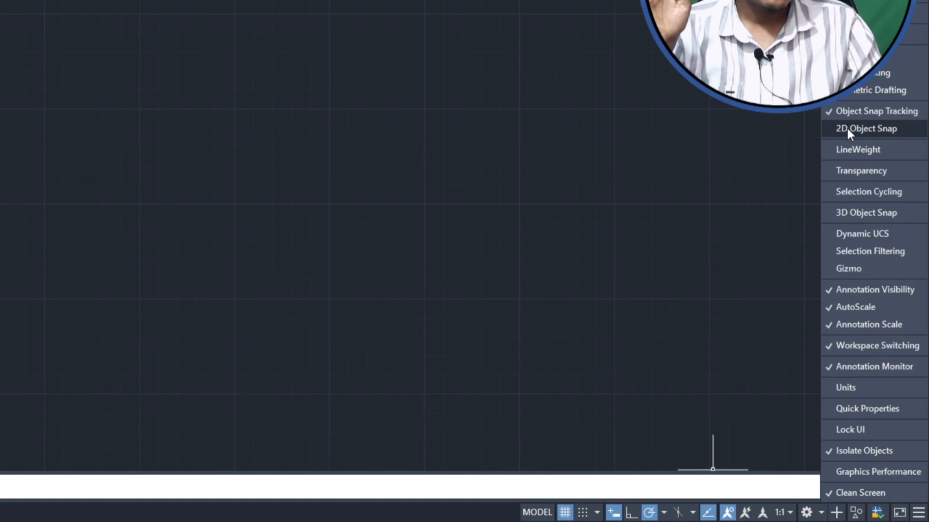
pyautogui.click(847, 128)
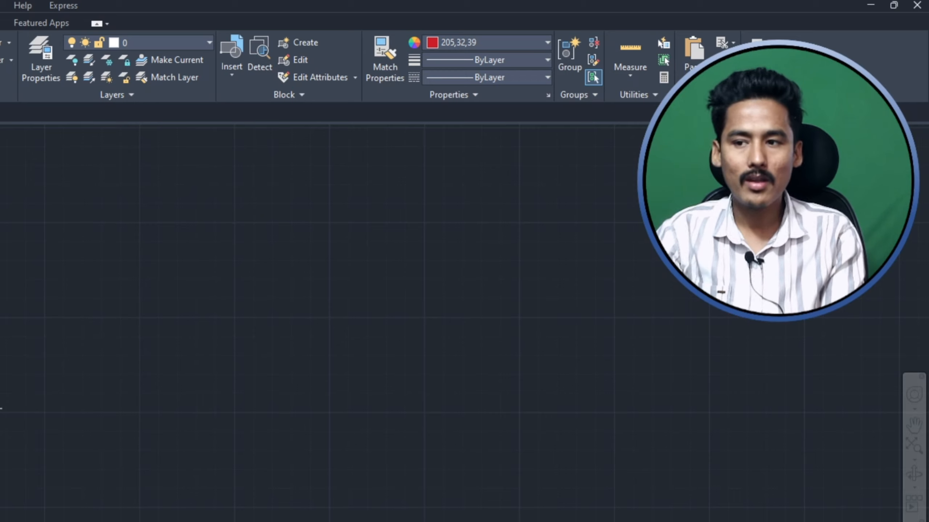
# Step: Draw a horizontal line 100 mm long in the empty drawing area with Ortho mode on
pyautogui.write('LINe')
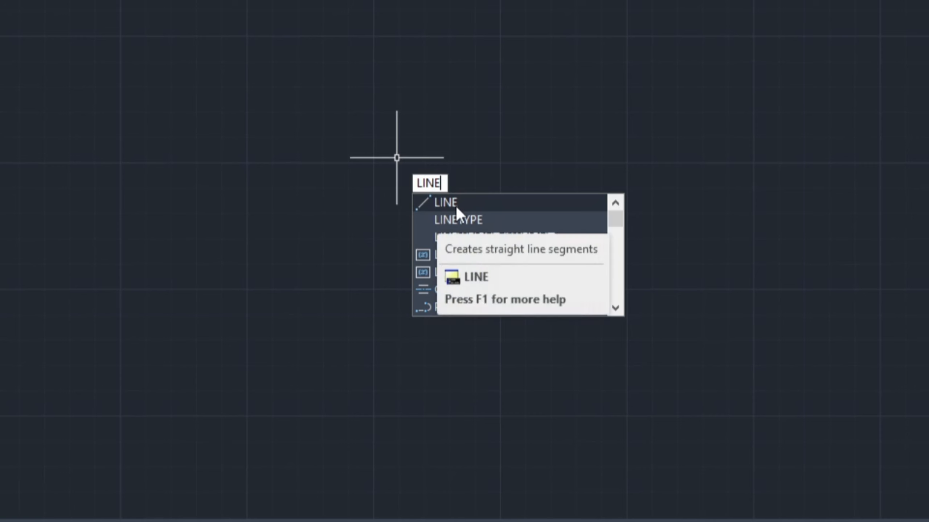
pyautogui.click(445, 205)
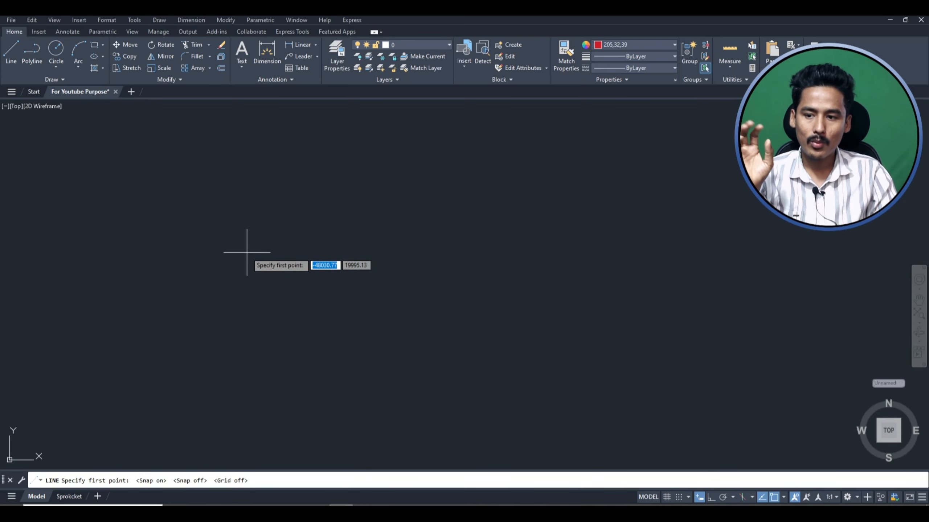
pyautogui.click(232, 277)
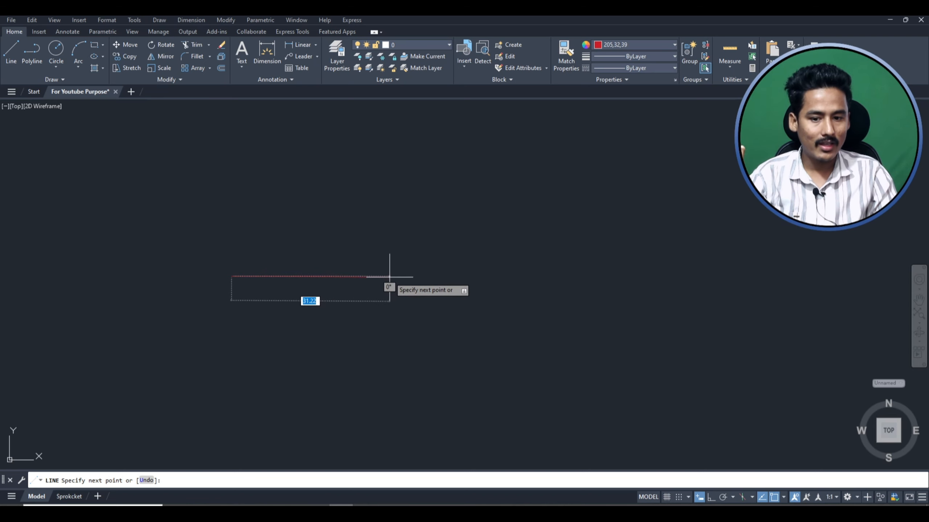
pyautogui.press('F10')
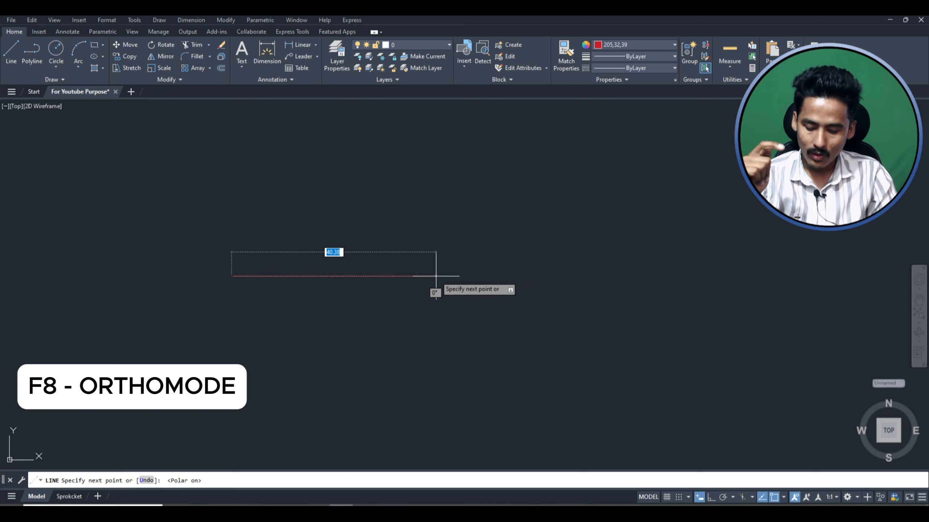
pyautogui.press('F8')
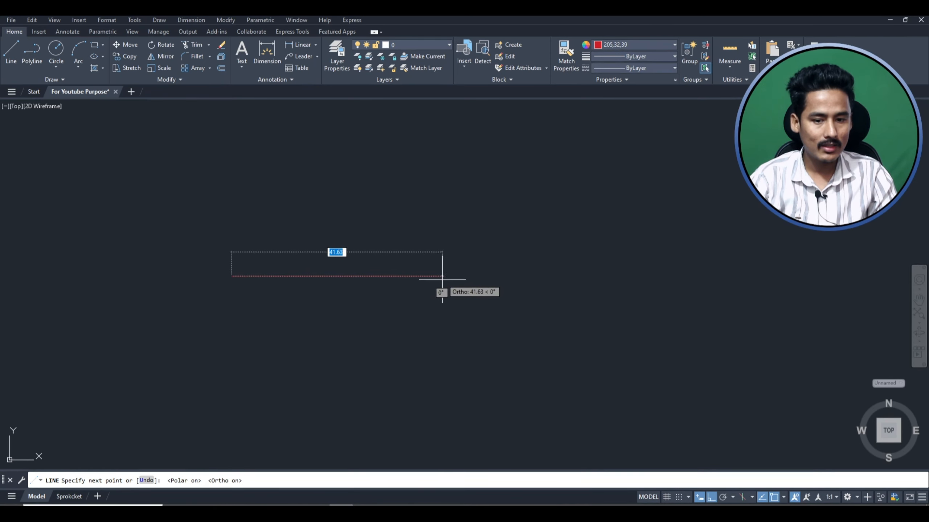
pyautogui.press('F8')
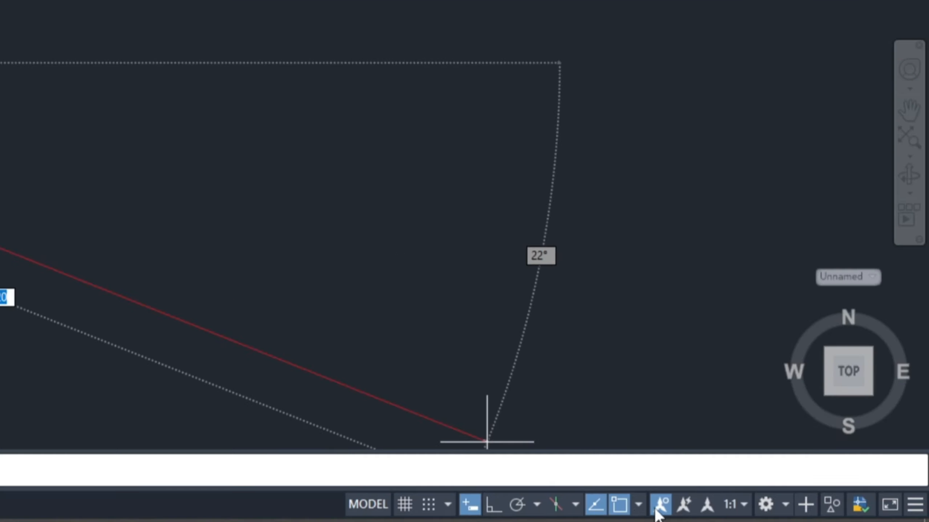
pyautogui.click(492, 508)
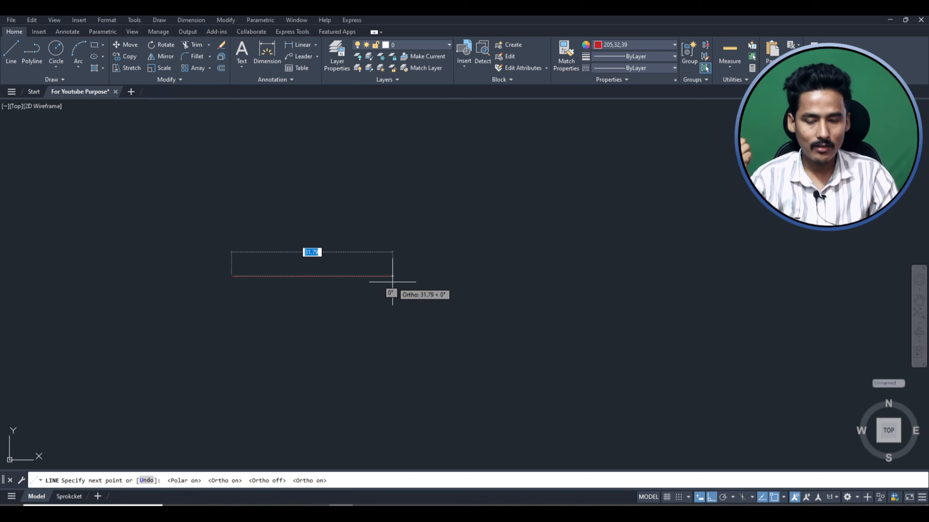
pyautogui.press('Return')
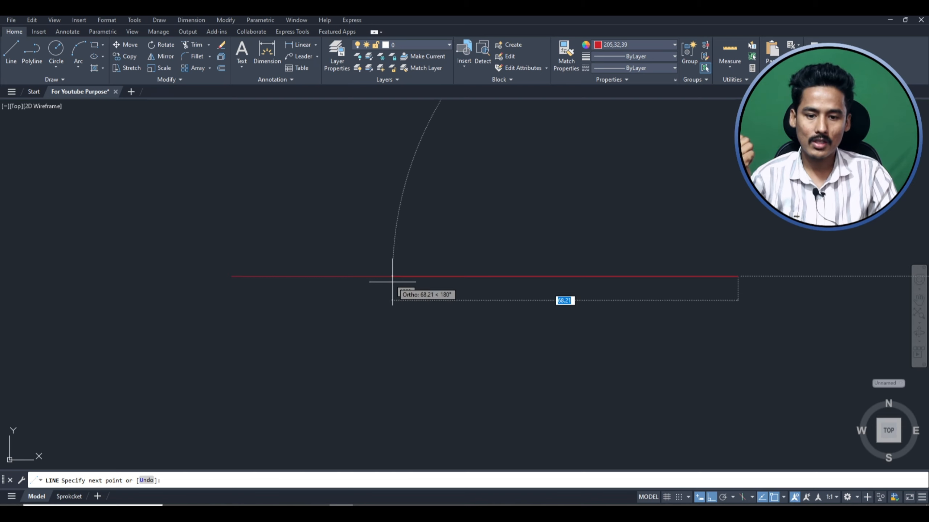
pyautogui.press('Escape')
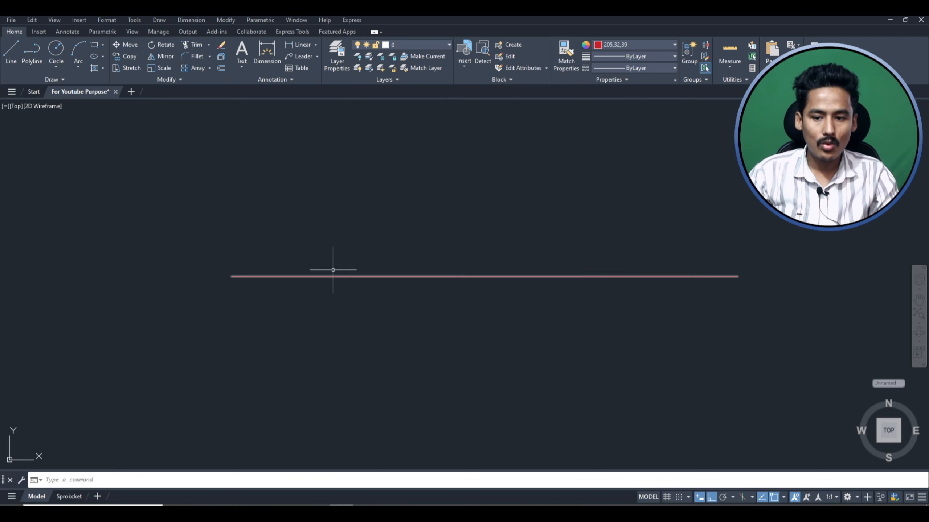
pyautogui.click(241, 277)
pyautogui.click(390, 308)
pyautogui.press('Escape')
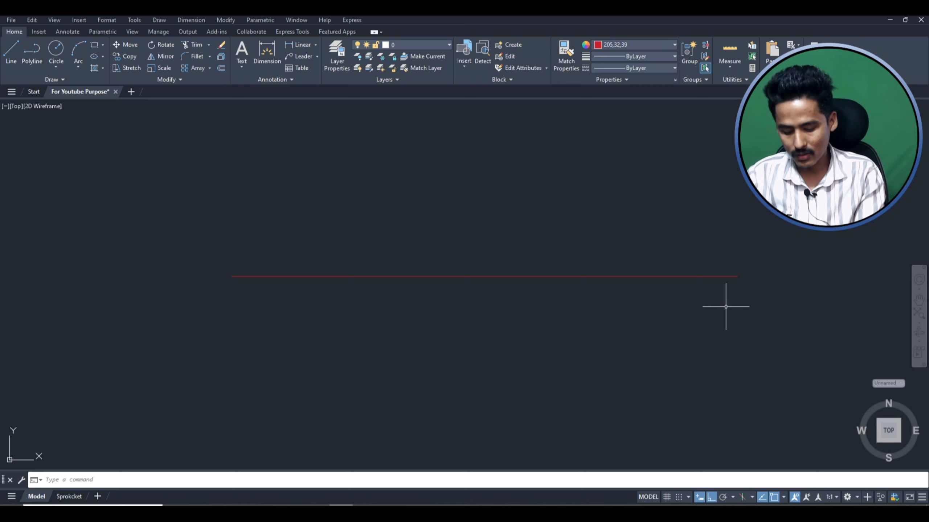
# Step: Add a linear dimension between the horizontal line's two endpoints and place it below the line
pyautogui.write('diml')
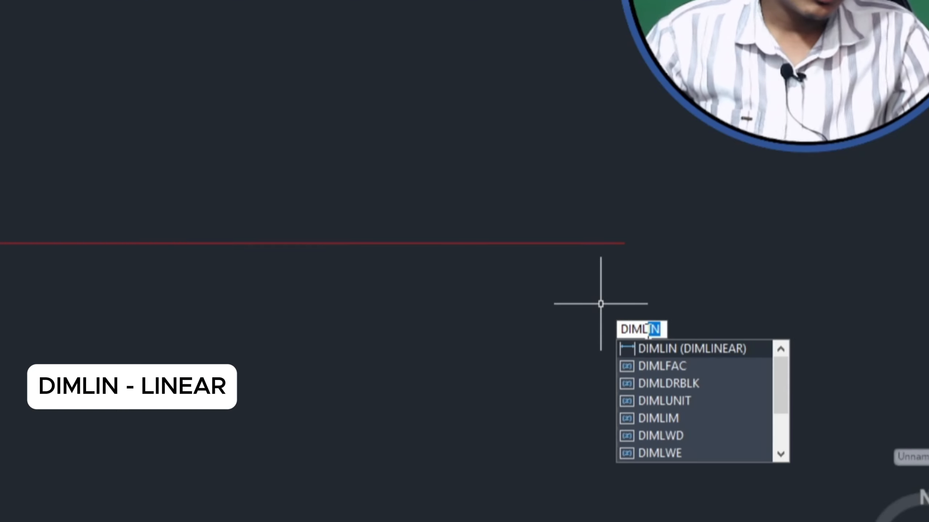
pyautogui.press('Return')
pyautogui.click(232, 276)
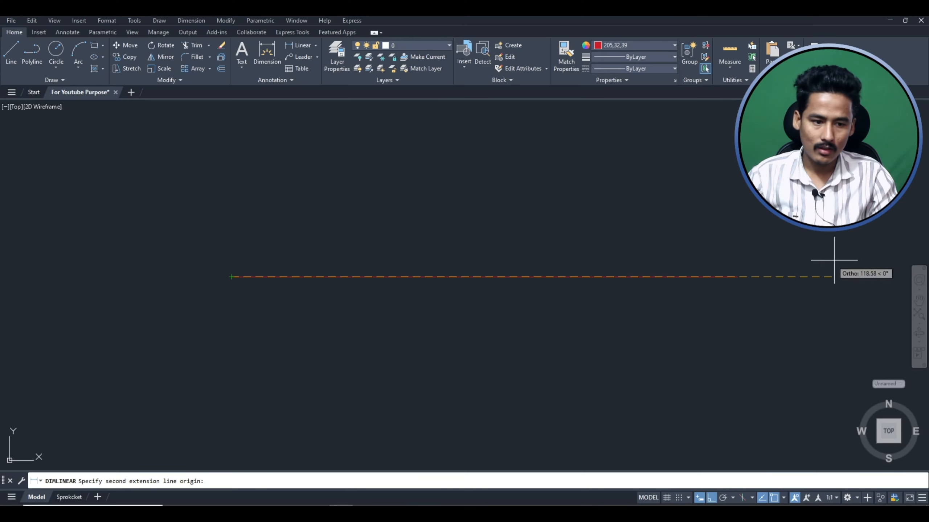
pyautogui.click(738, 277)
pyautogui.click(582, 359)
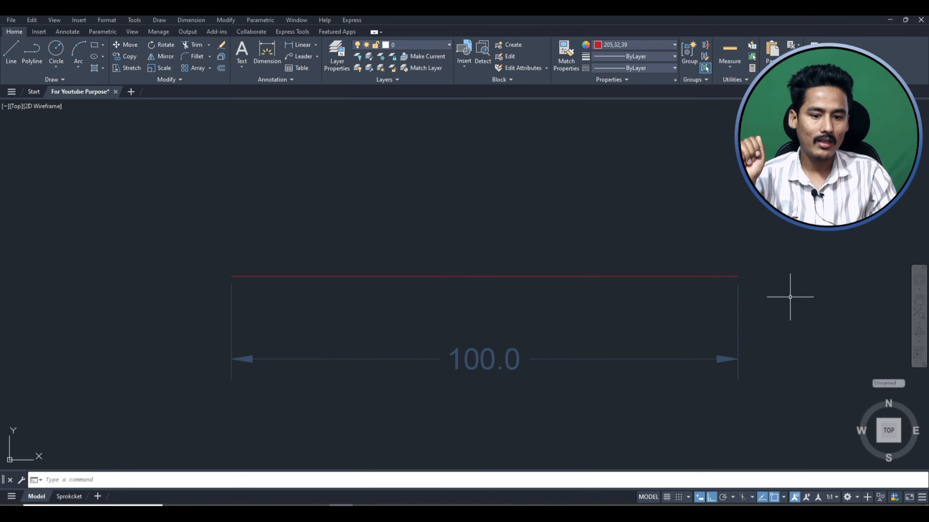
pyautogui.scroll(-5, 176, 259)
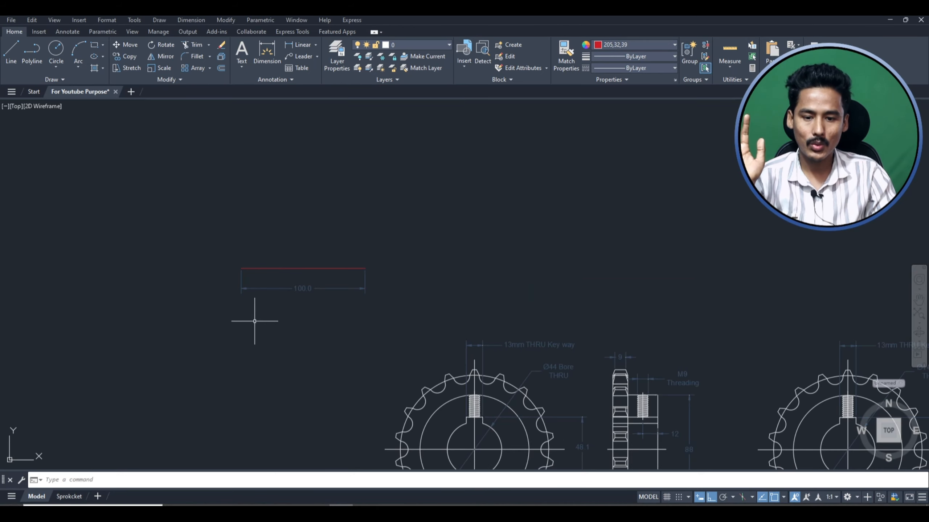
pyautogui.scroll(3, 290, 311)
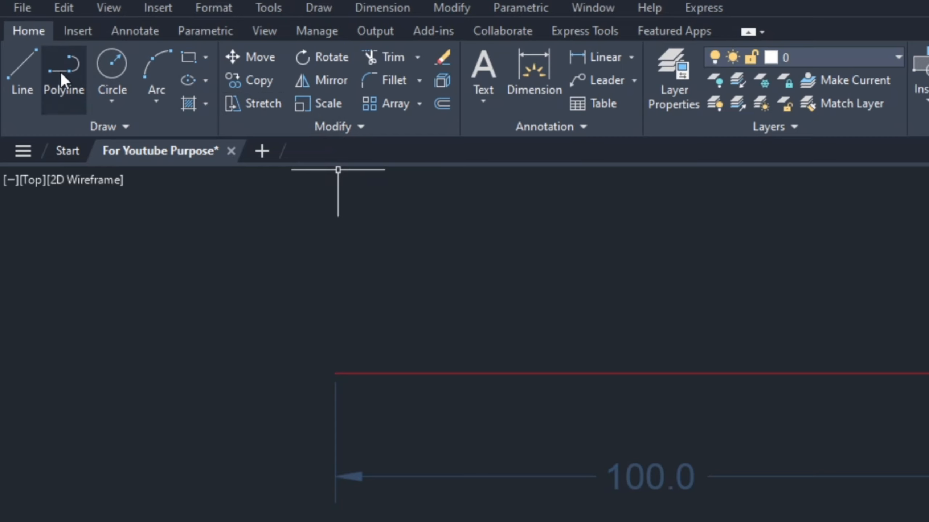
# Step: Draw a freehand seven-segment stepped polyline with right-angle turns below the dimensioned line, and delete it
pyautogui.click(59, 71)
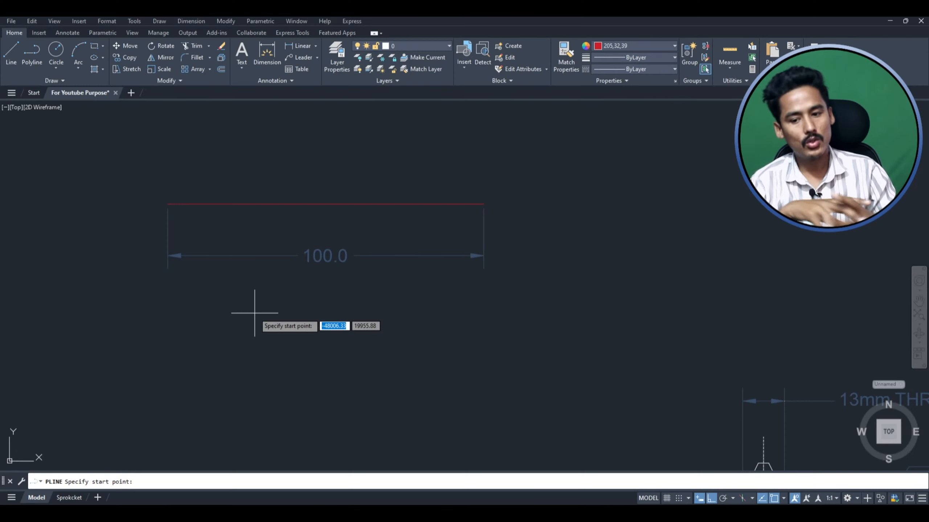
pyautogui.click(215, 315)
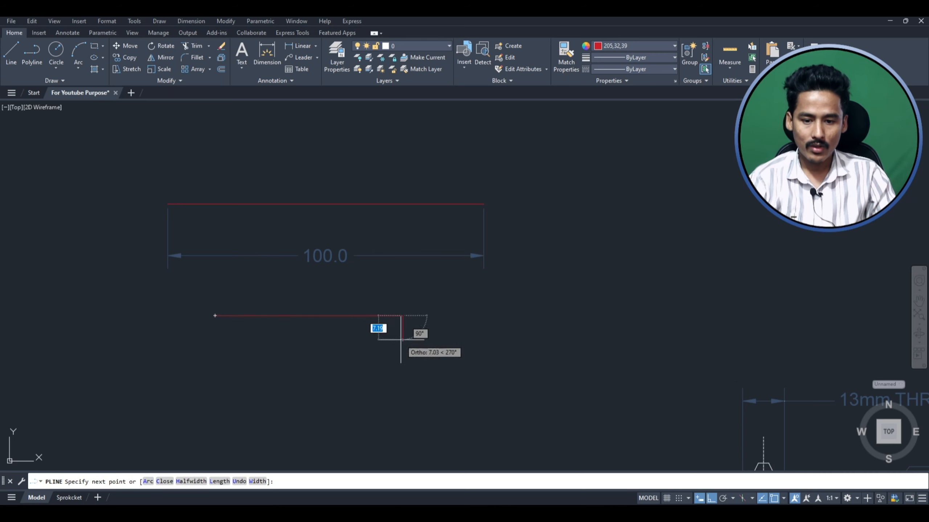
pyautogui.click(402, 318)
pyautogui.click(404, 398)
pyautogui.click(517, 392)
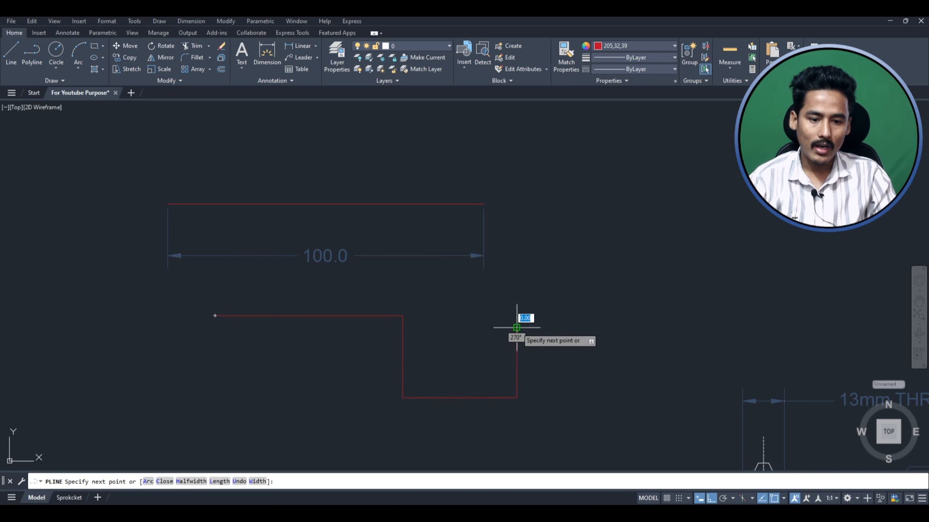
pyautogui.click(518, 328)
pyautogui.click(600, 323)
pyautogui.click(589, 261)
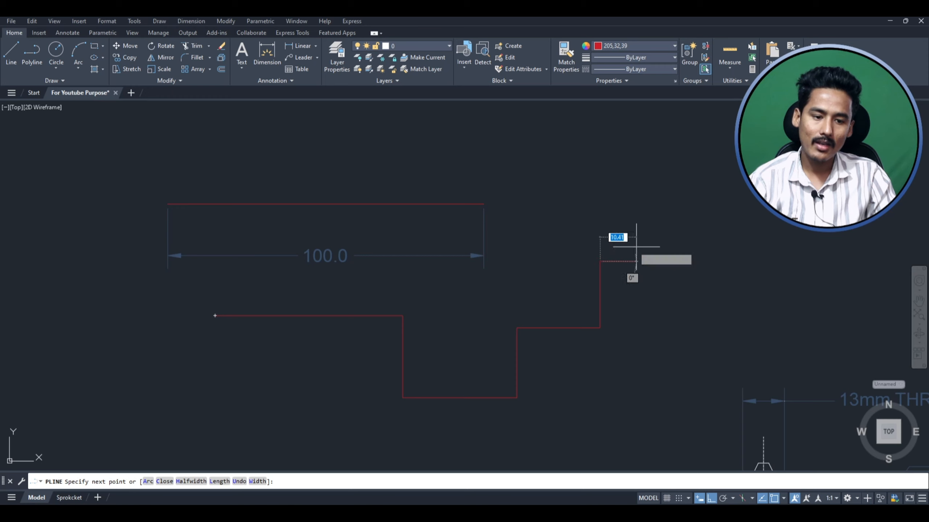
pyautogui.click(654, 245)
pyautogui.press('Return')
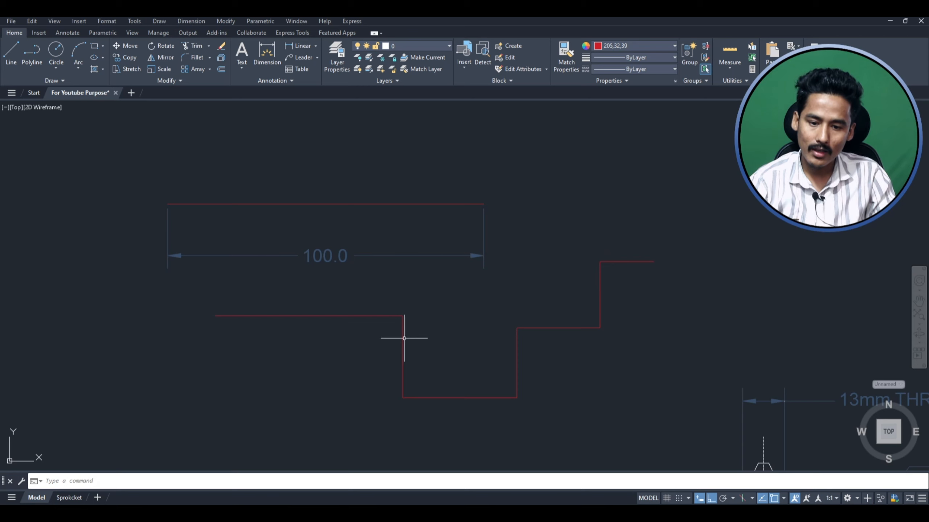
pyautogui.moveTo(402, 339)
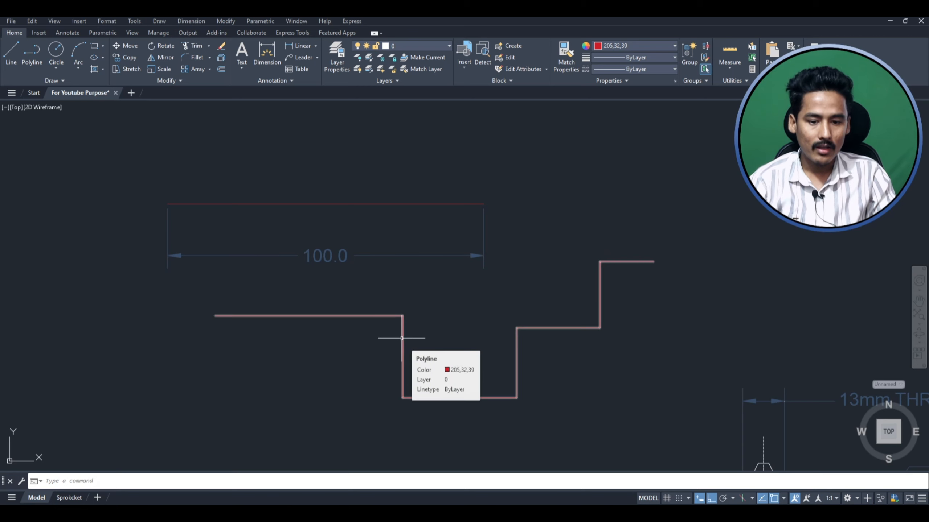
pyautogui.click(516, 347)
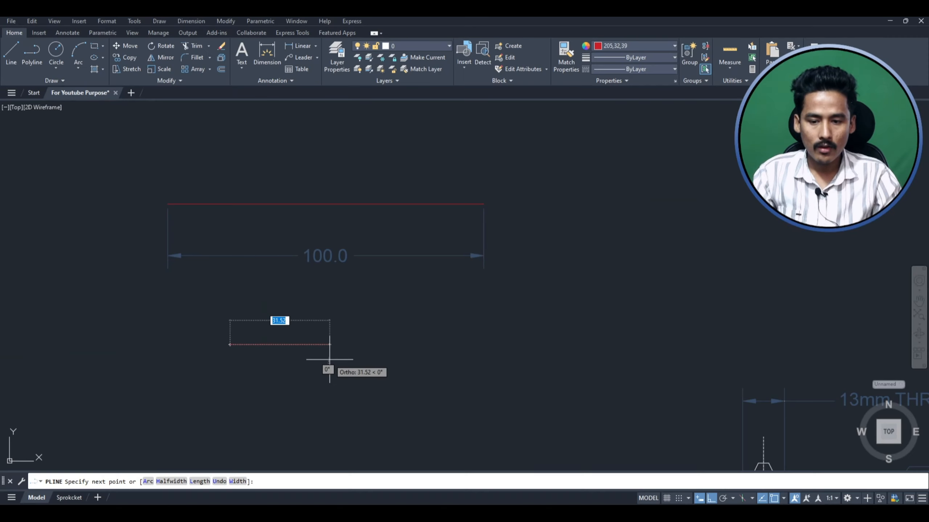
# Step: Draw a polyline below the dimensioned line with segments 50 mm right, 40 mm down and 50 mm right
pyautogui.press('Return')
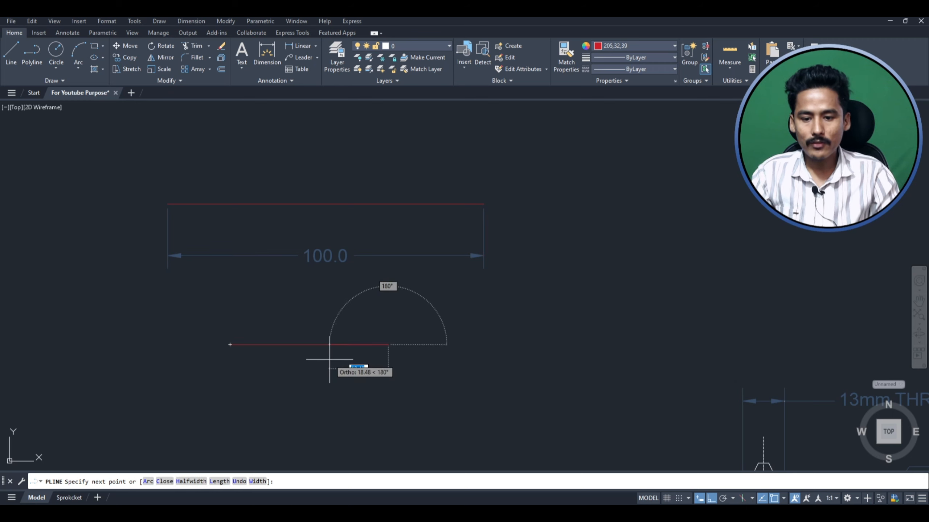
pyautogui.write('40')
pyautogui.press('Return')
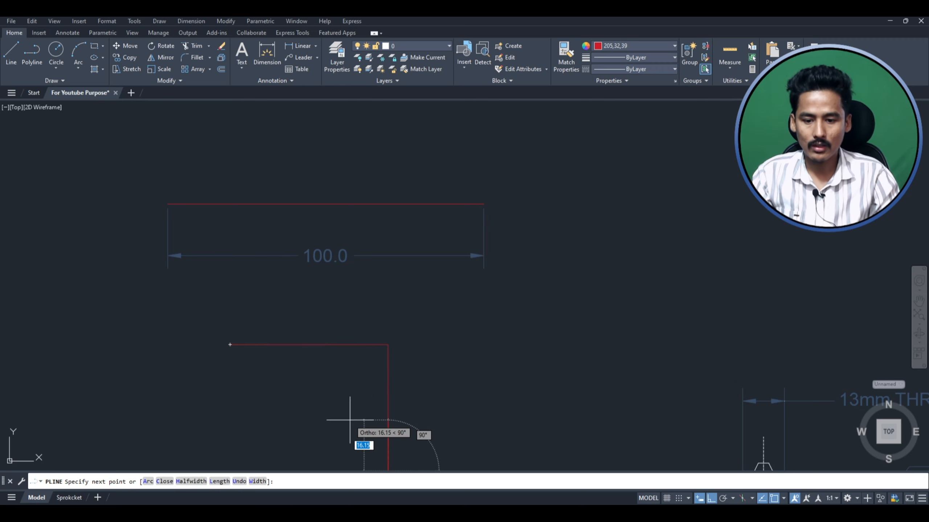
pyautogui.scroll(-6, 442, 311)
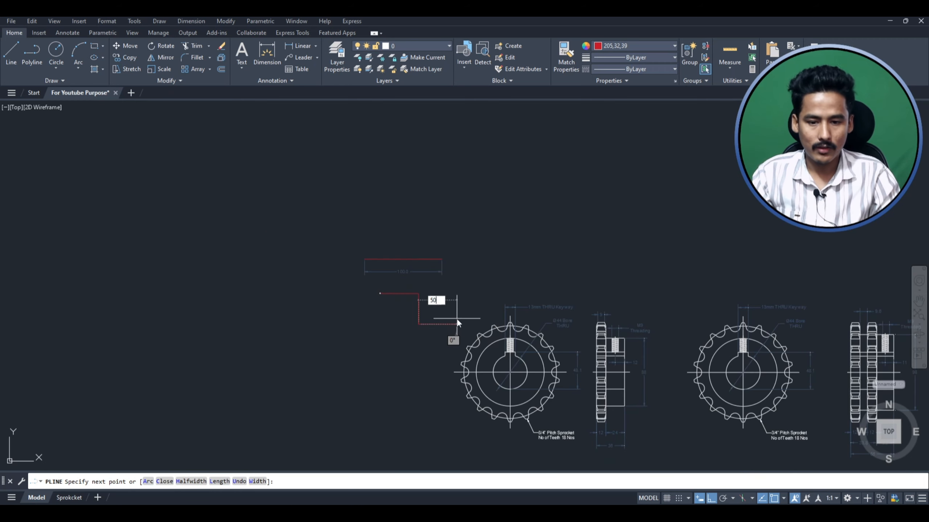
pyautogui.scroll(6, 448, 307)
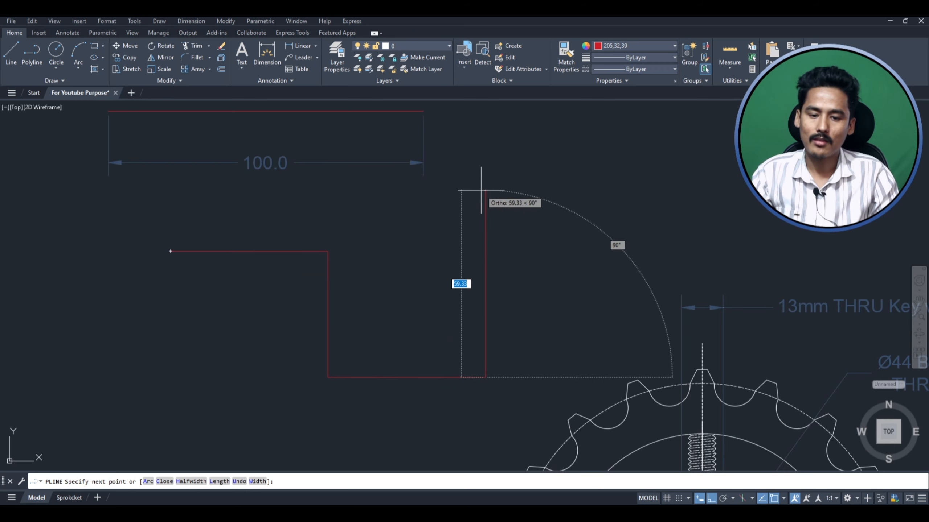
pyautogui.press('Return')
pyautogui.scroll(-2, 359, 349)
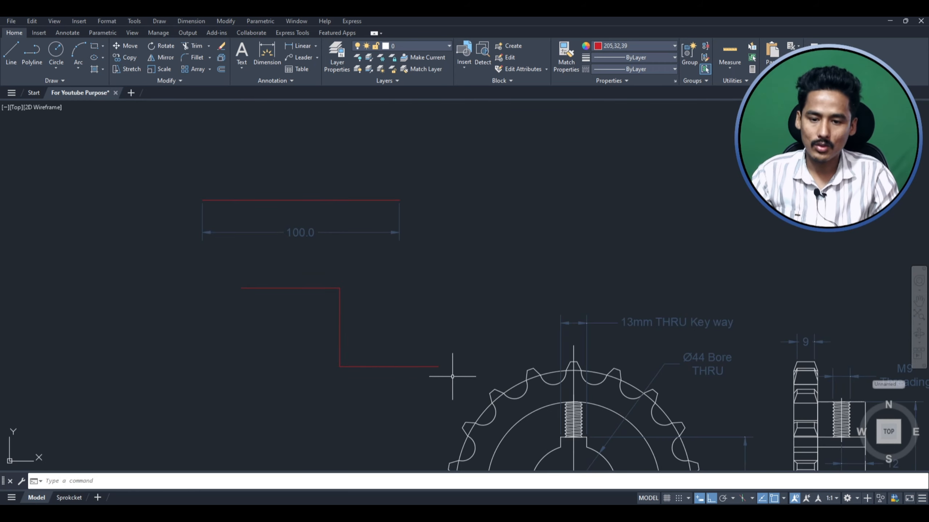
# Step: Draw a center-radius circle with a 50 mm radius above and to the right of the 100 mm line
pyautogui.scroll(-2, 216, 351)
pyautogui.scroll(2, 458, 202)
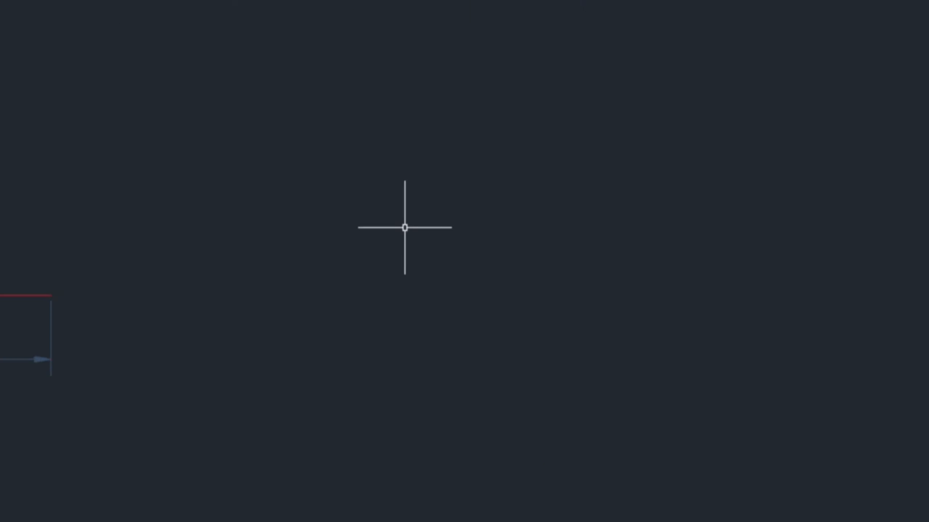
pyautogui.write('ir')
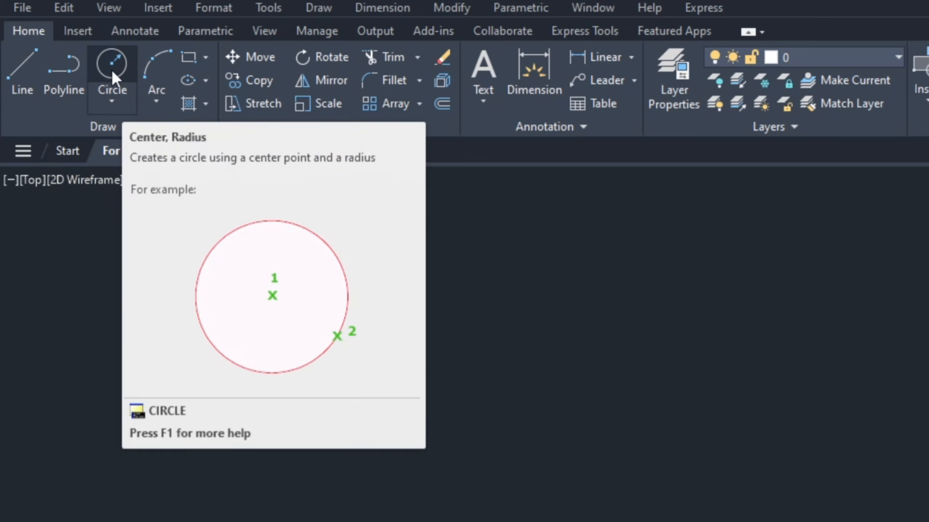
pyautogui.click(112, 99)
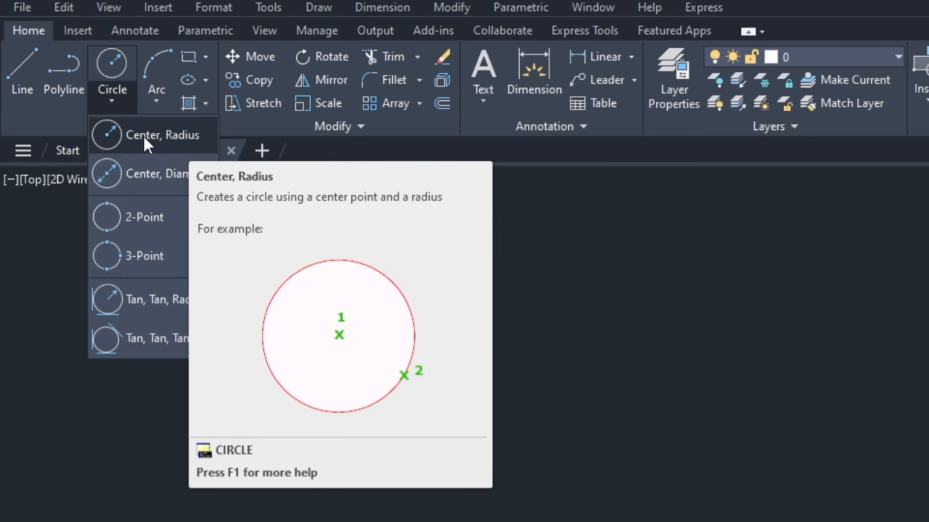
pyautogui.click(146, 136)
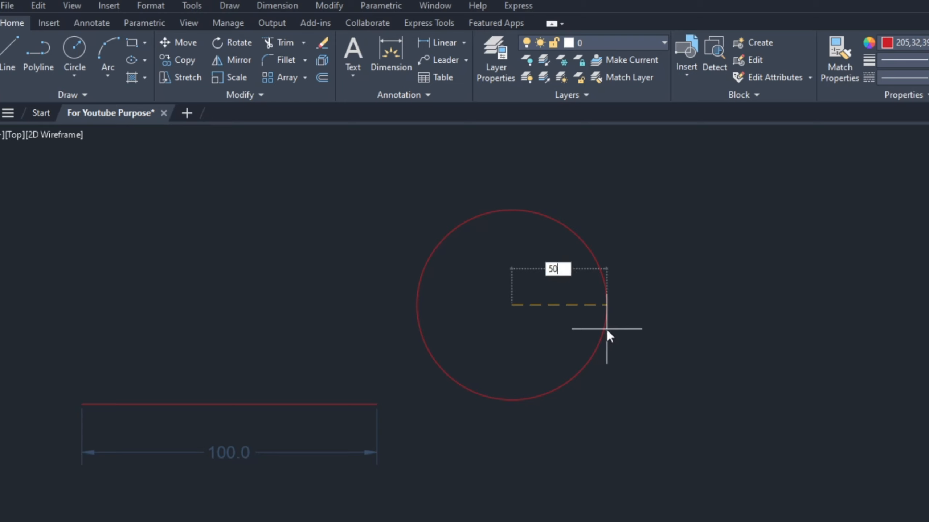
pyautogui.write('50')
pyautogui.press('Return')
# Step: Select the circle and examine its radius and diameter in its properties
pyautogui.click(724, 314)
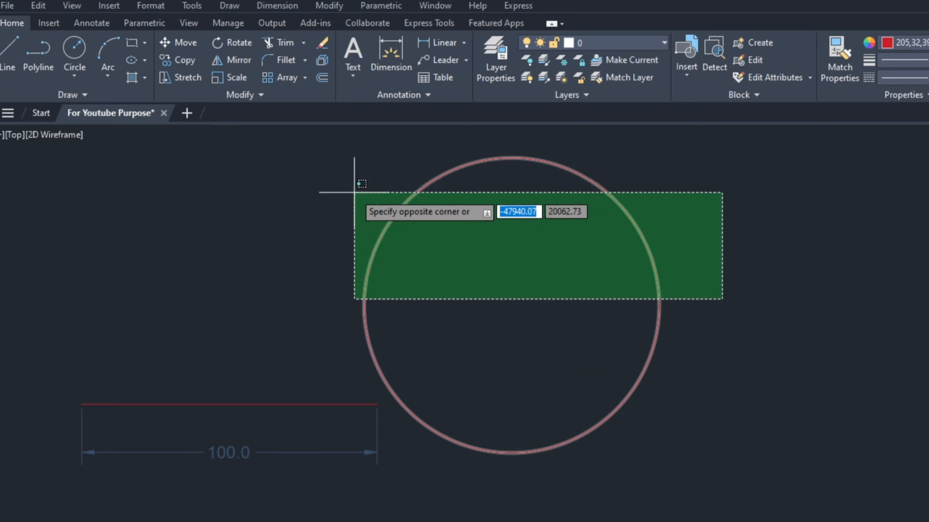
pyautogui.click(362, 191)
pyautogui.press('Escape')
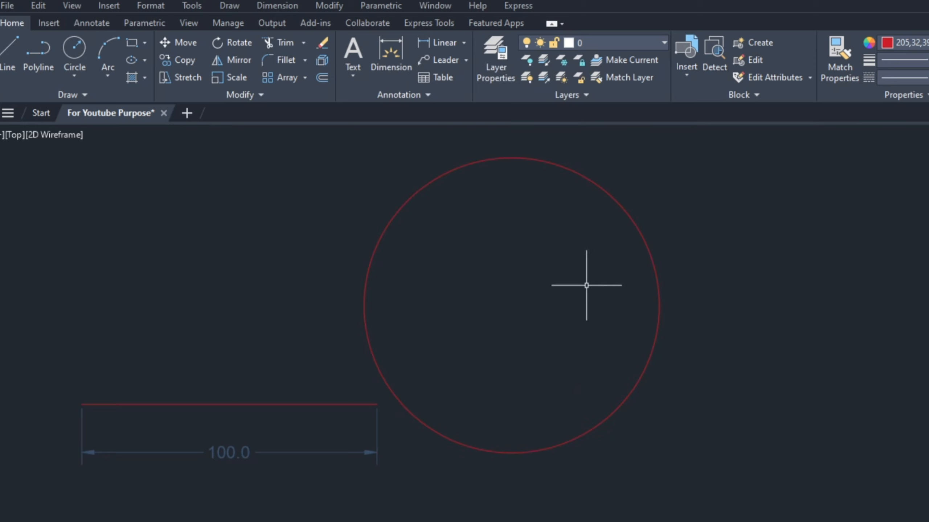
pyautogui.click(664, 308)
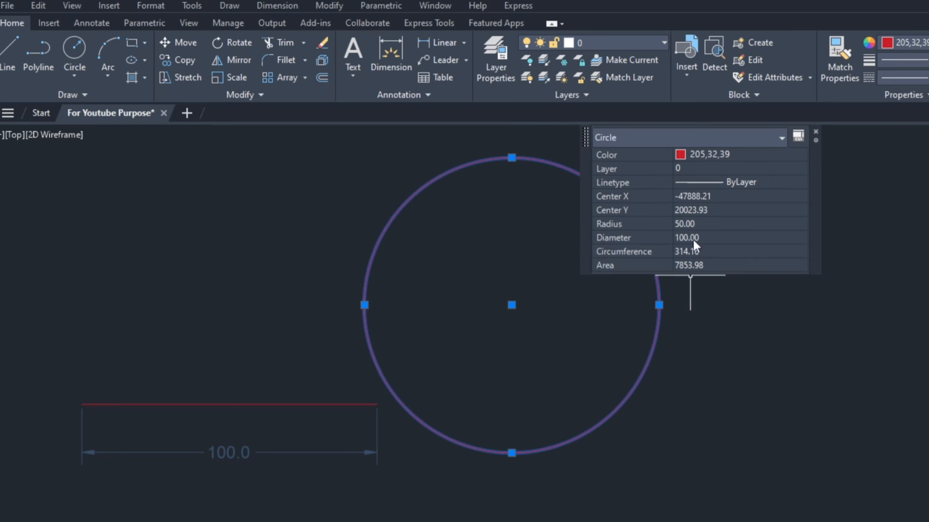
pyautogui.click(705, 238)
pyautogui.click(690, 221)
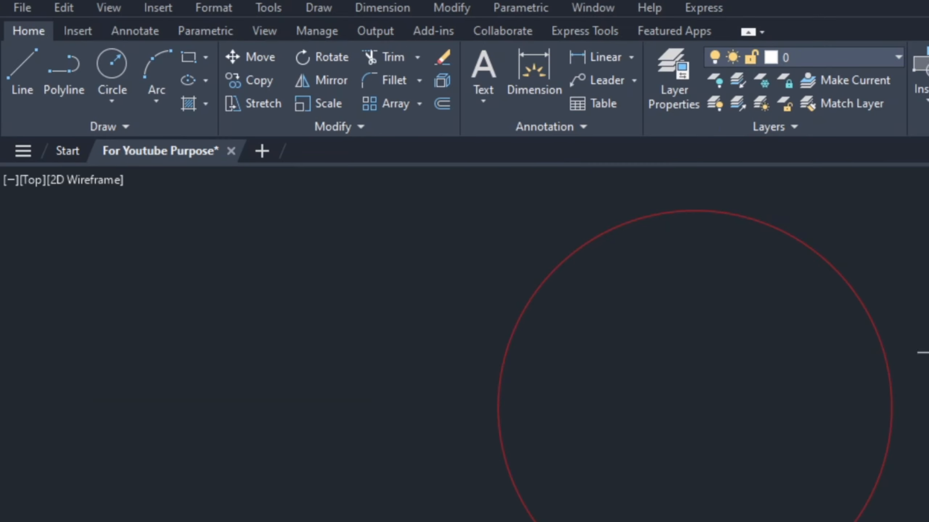
pyautogui.click(927, 341)
pyautogui.press('Escape')
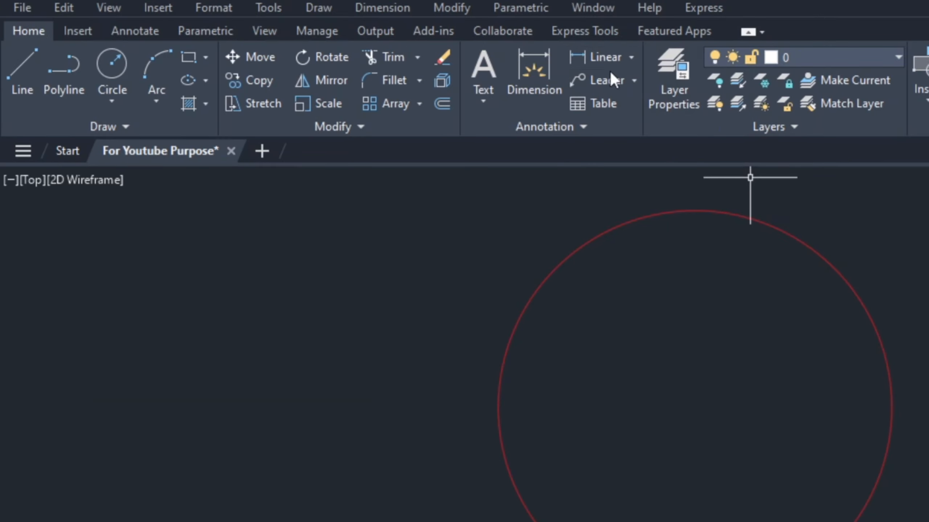
# Step: Add a diameter dimension to the circle and place its text inside, above the center
pyautogui.click(631, 57)
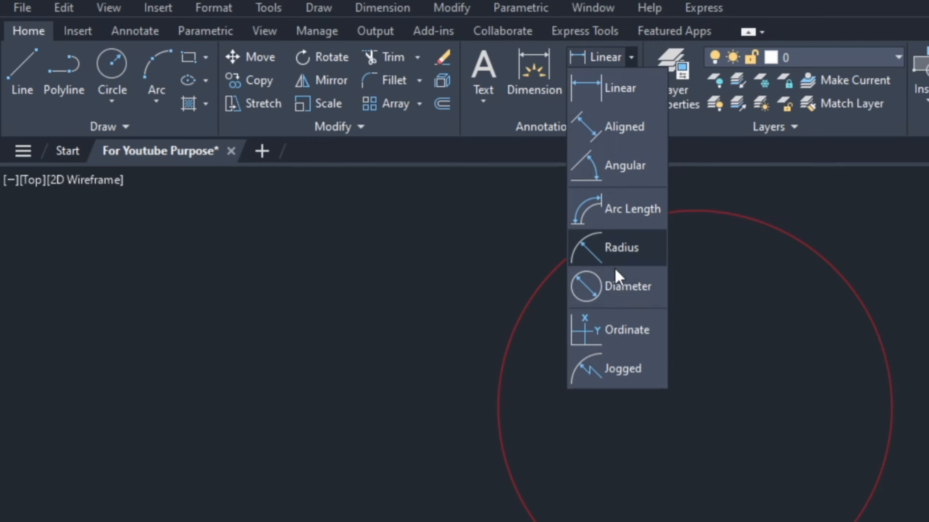
pyautogui.click(624, 288)
pyautogui.click(581, 172)
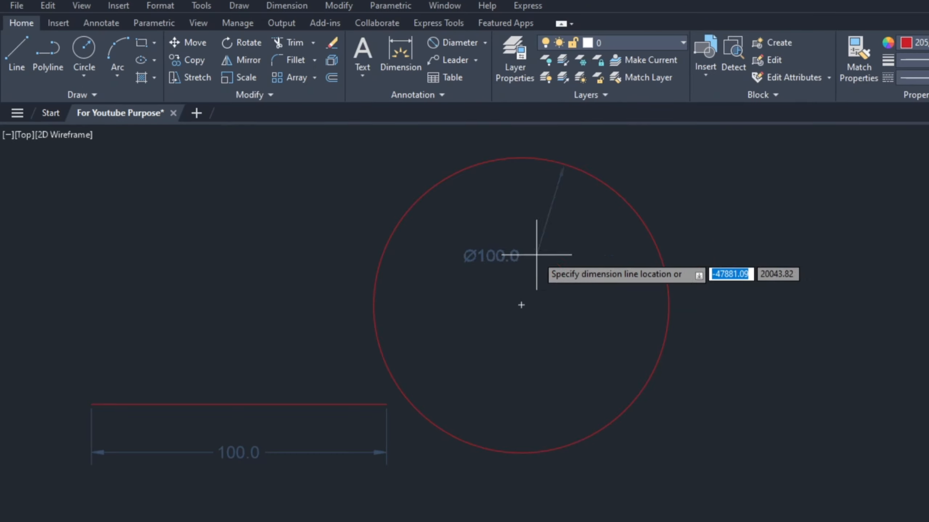
pyautogui.click(482, 282)
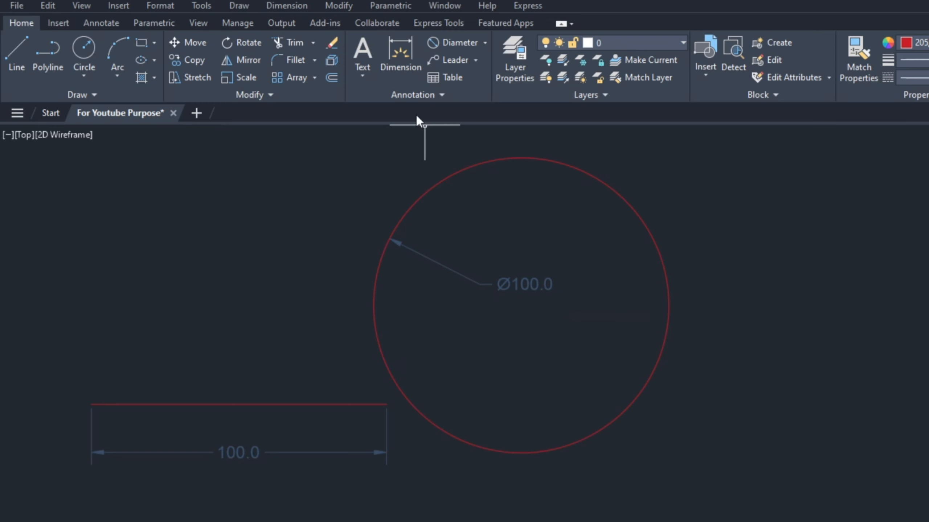
# Step: Add a radius dimension to the circle and place its text inside, below the diameter dimension
pyautogui.click(486, 43)
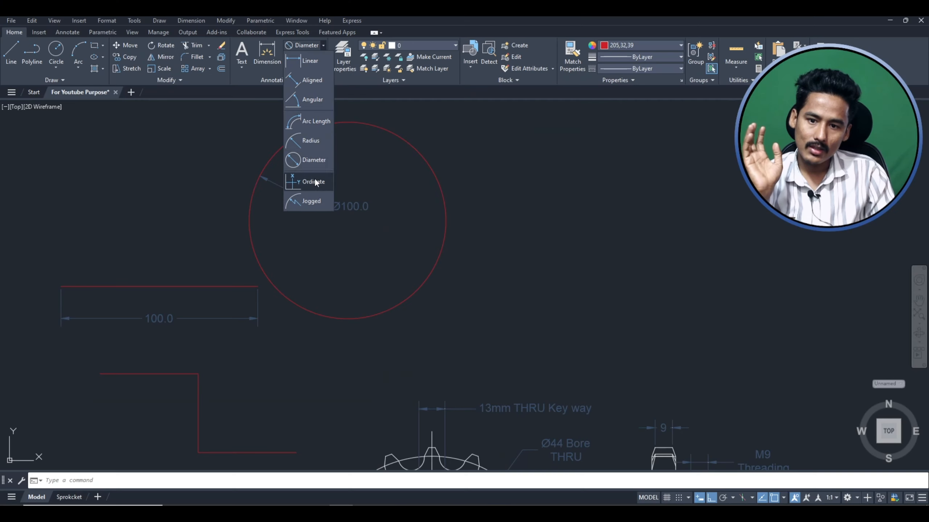
pyautogui.click(309, 141)
pyautogui.click(393, 142)
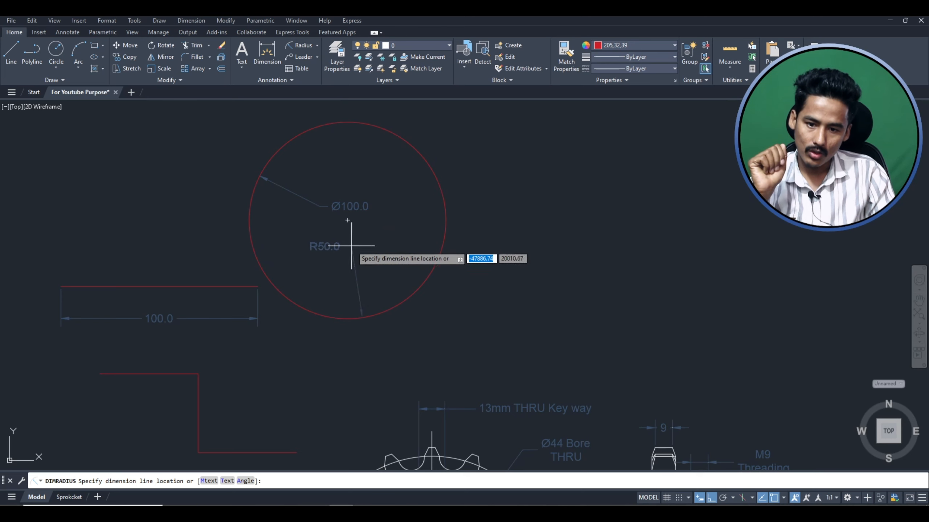
pyautogui.click(379, 248)
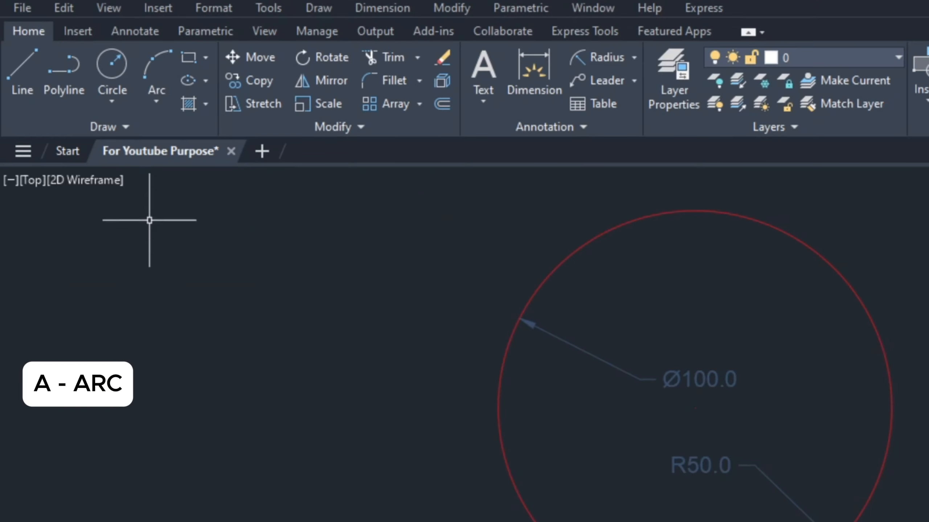
# Step: Draw a large 3-point arc, open at the bottom, beside the circle, with its second point about 66 mm from the start
pyautogui.click(161, 106)
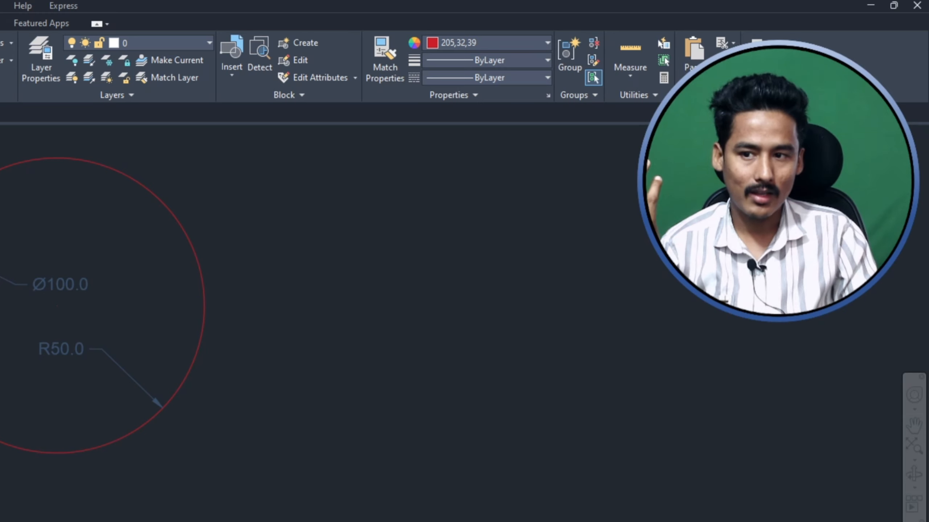
pyautogui.click(156, 98)
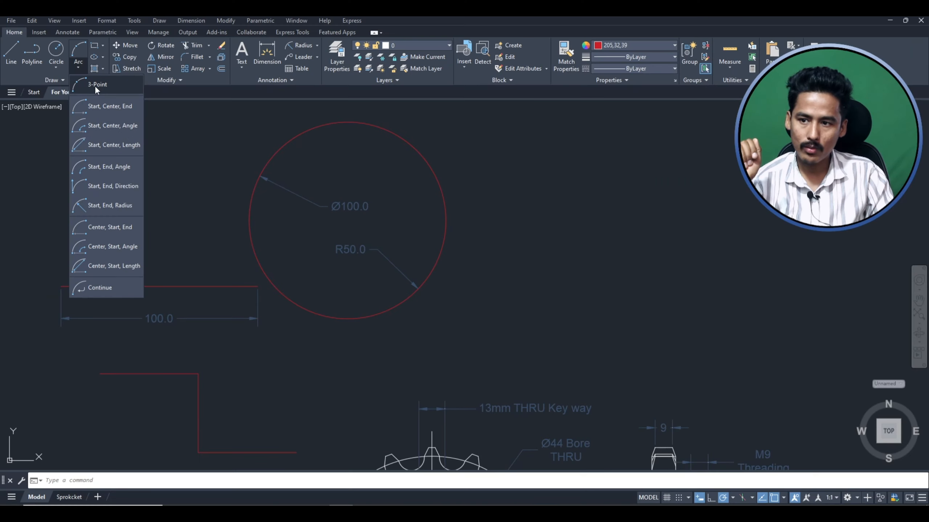
pyautogui.click(206, 145)
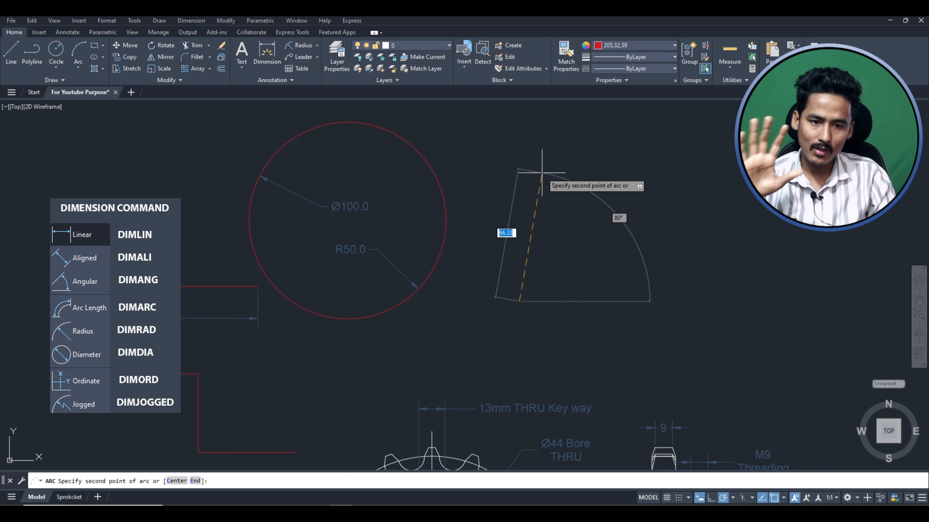
pyautogui.click(542, 172)
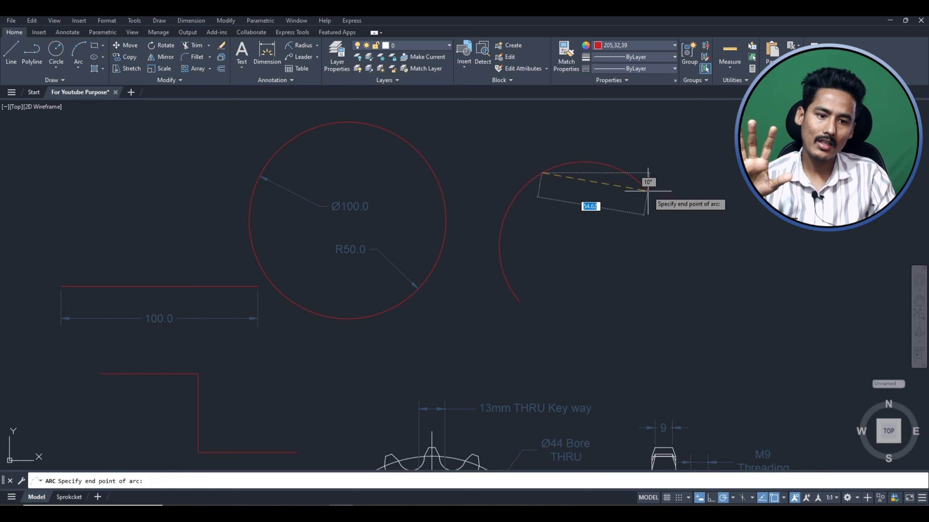
pyautogui.click(697, 266)
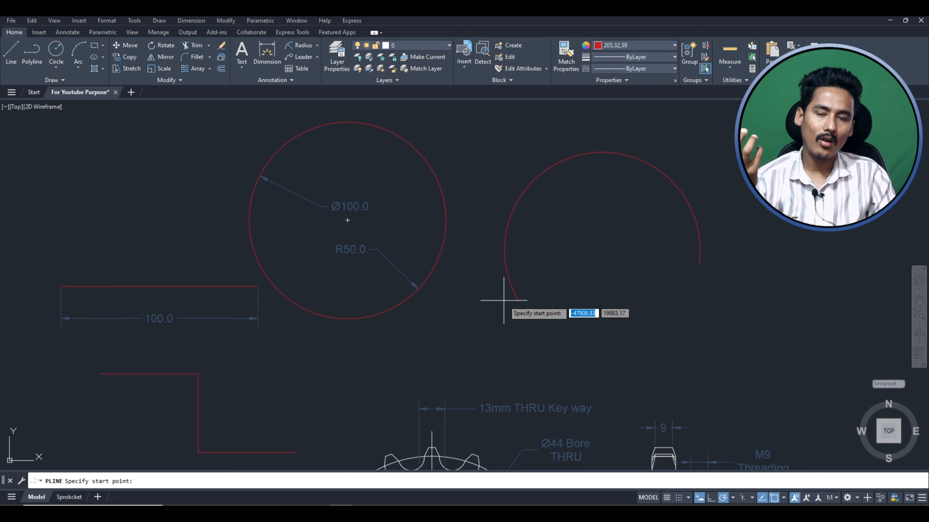
# Step: Draw a rectangle 100 wide and 50 high in the empty area beside the arc
pyautogui.scroll(-2, 211, 245)
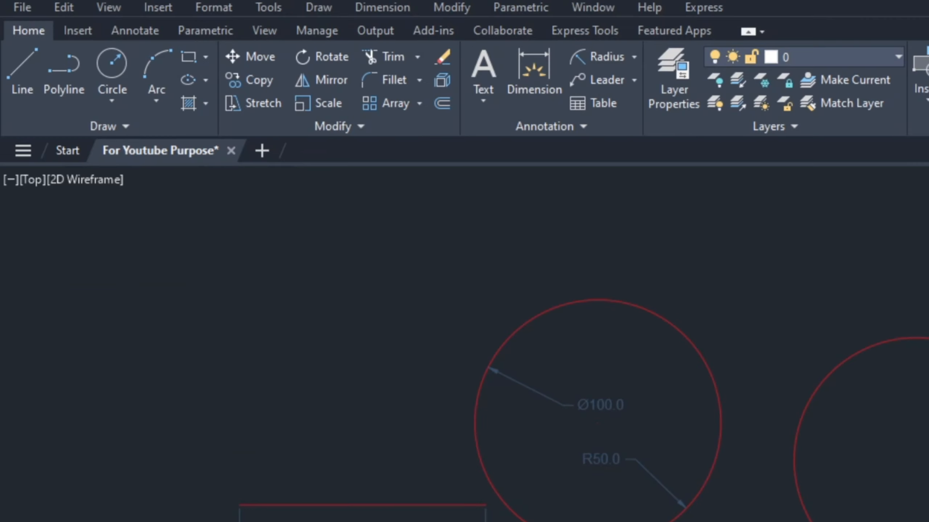
pyautogui.click(206, 58)
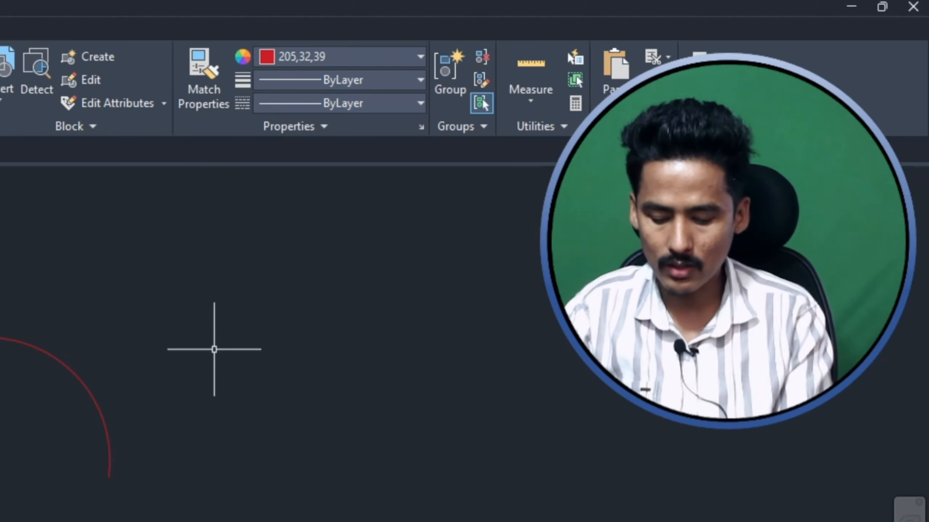
pyautogui.write('rec')
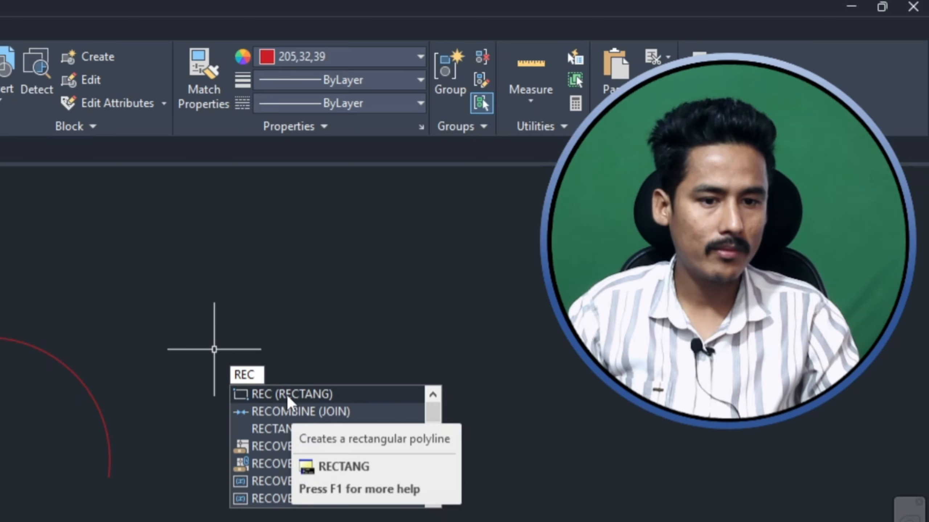
pyautogui.click(287, 395)
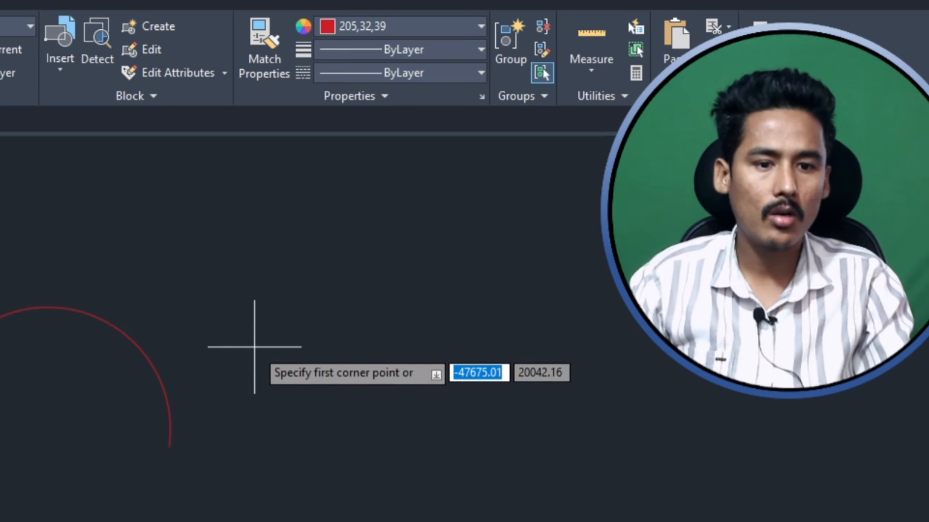
pyautogui.click(211, 331)
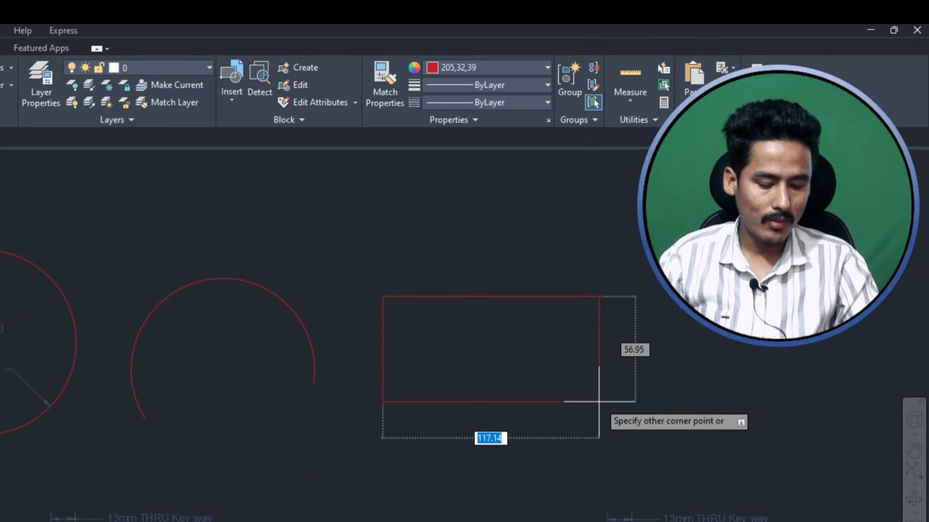
pyautogui.write('00')
pyautogui.press('Tab')
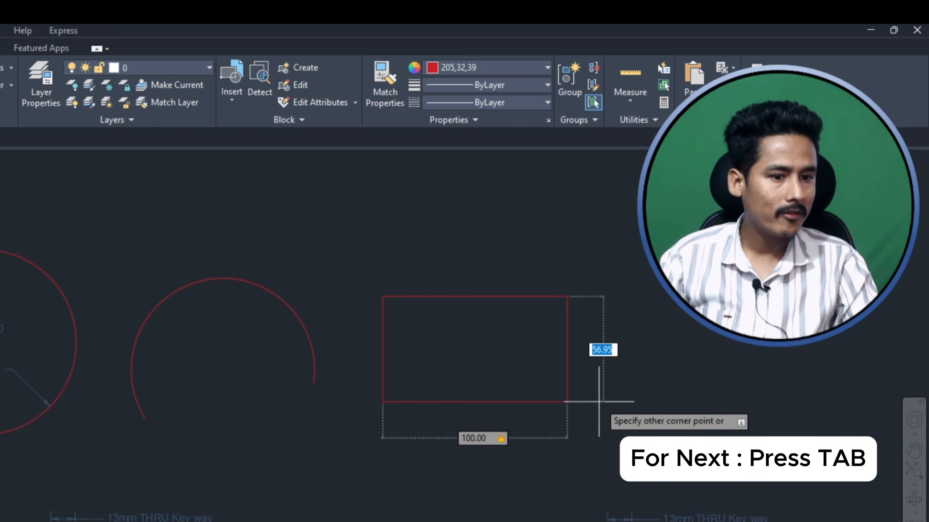
pyautogui.write('50')
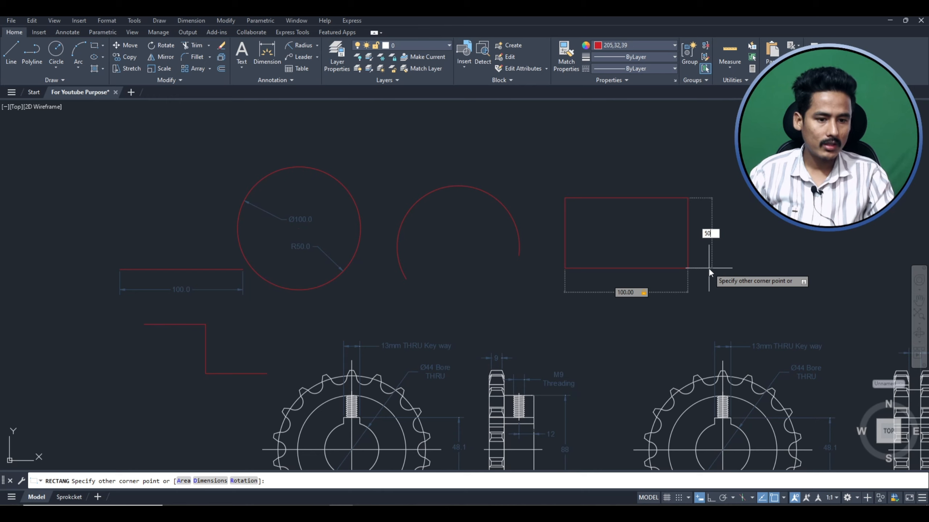
pyautogui.press('Return')
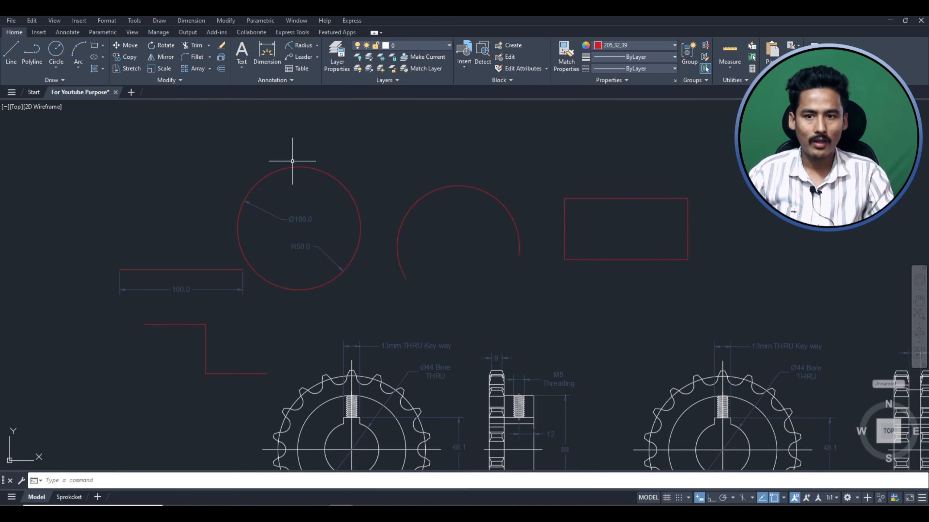
# Step: Add a linear dimension to the rectangle's bottom edge and place it below the rectangle
pyautogui.write('diml')
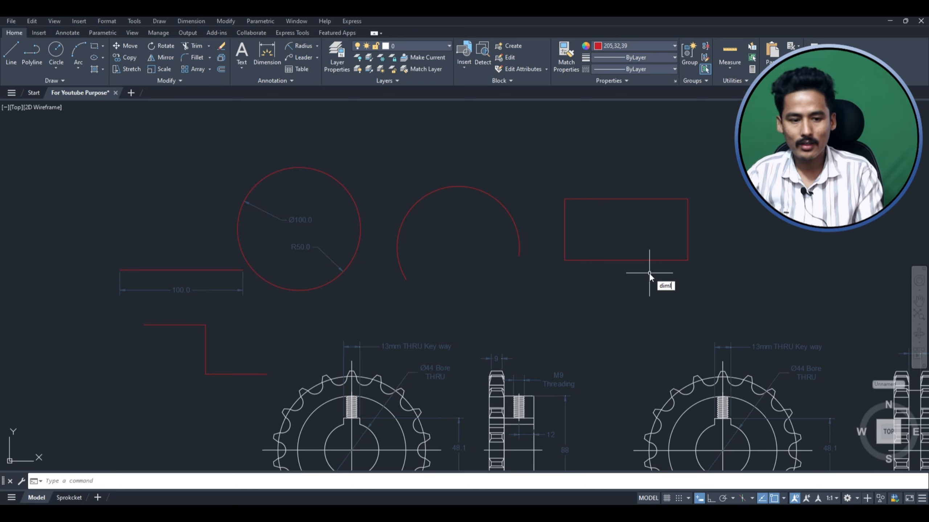
pyautogui.press('Return')
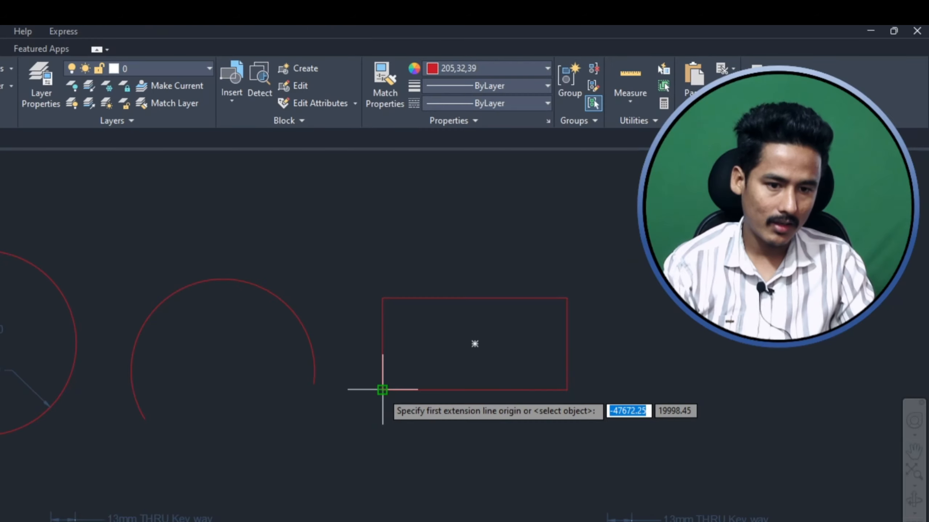
pyautogui.click(564, 261)
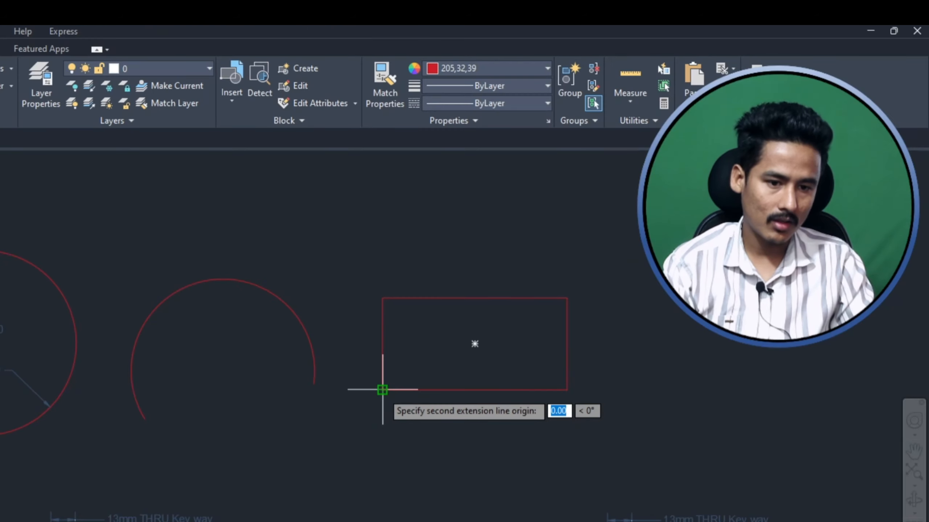
pyautogui.click(566, 389)
pyautogui.click(541, 438)
# Step: Add a linear dimension to the rectangle's right edge and place it outside the rectangle
pyautogui.scroll(2, 545, 418)
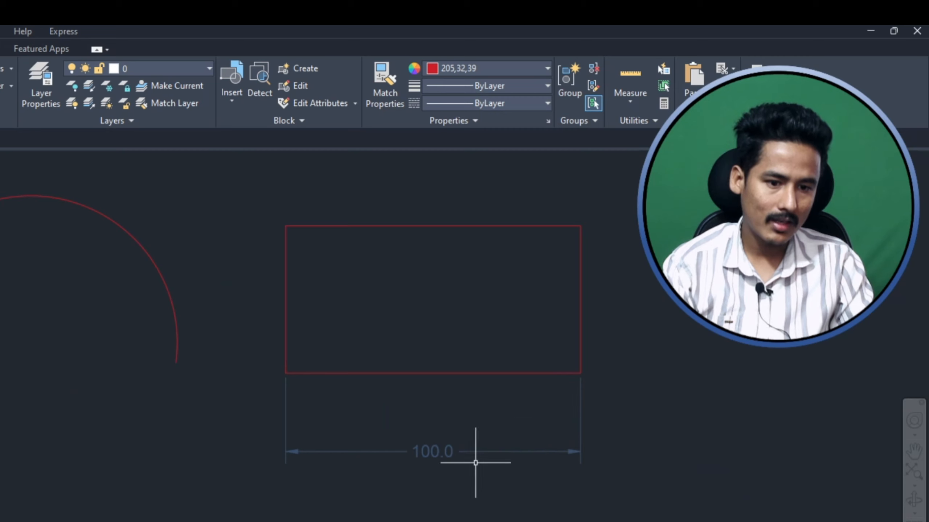
pyautogui.press('Return')
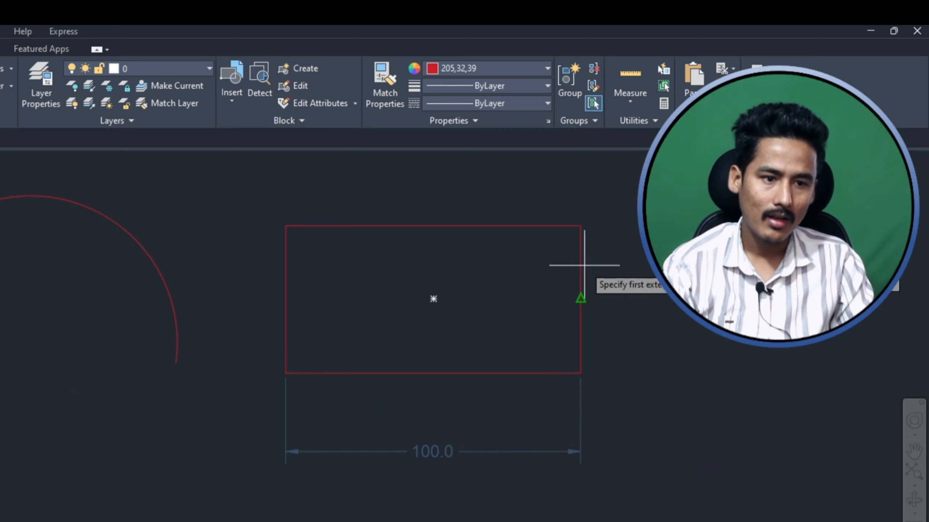
pyautogui.click(580, 225)
pyautogui.click(579, 375)
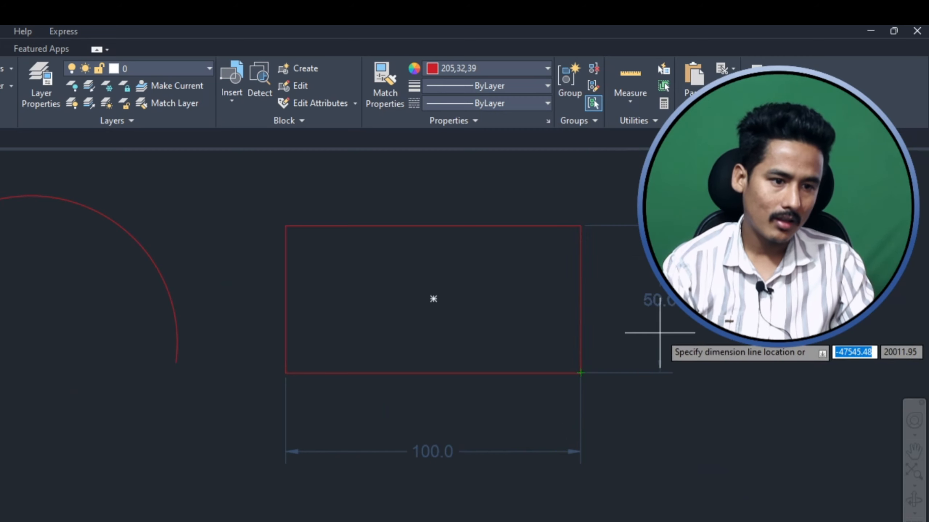
pyautogui.click(658, 333)
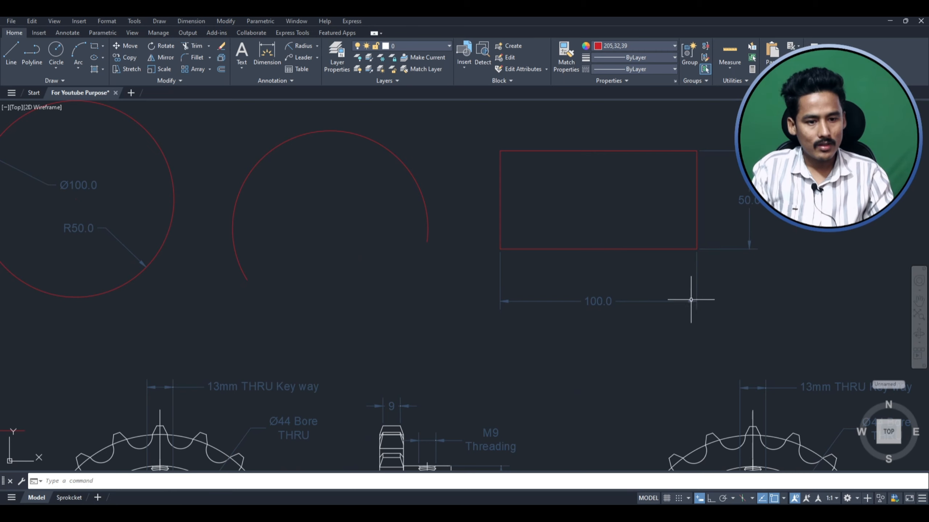
pyautogui.click(661, 264)
pyautogui.click(610, 227)
pyautogui.press('Escape')
pyautogui.scroll(-2, 545, 303)
pyautogui.scroll(1, 646, 256)
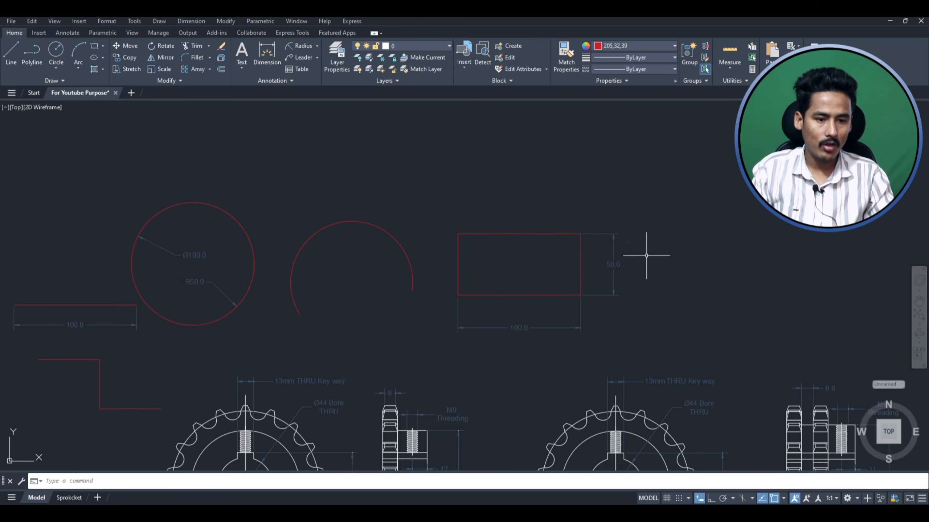
pyautogui.scroll(-2, 642, 272)
pyautogui.scroll(6, 658, 285)
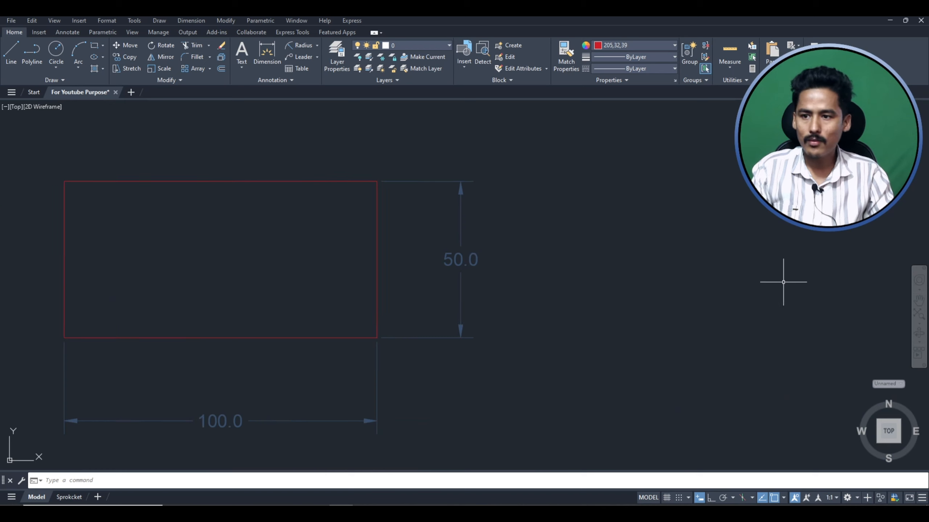
pyautogui.scroll(2, 686, 272)
pyautogui.click(104, 45)
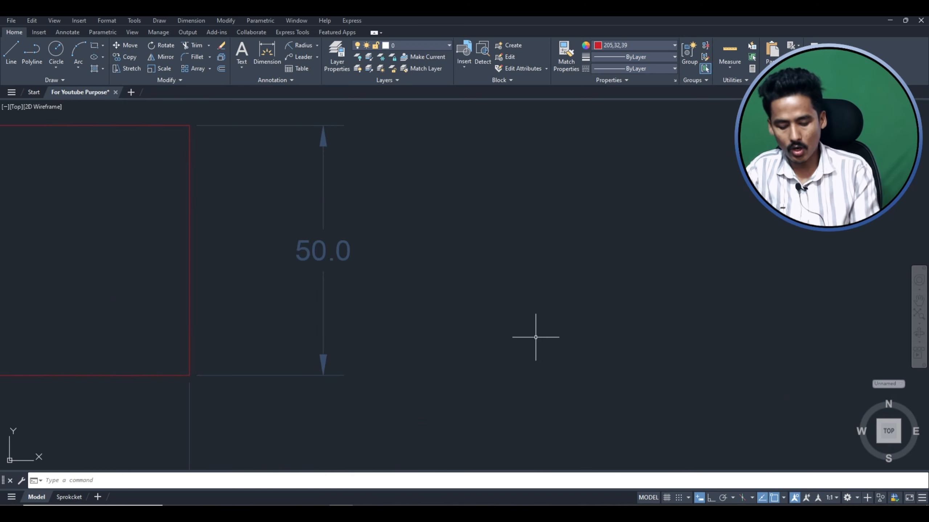
pyautogui.write('ol')
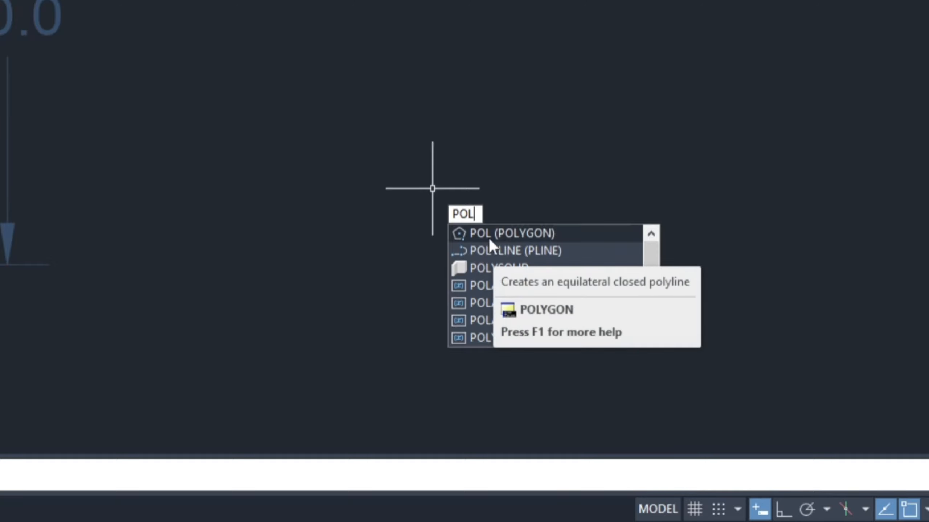
pyautogui.click(509, 231)
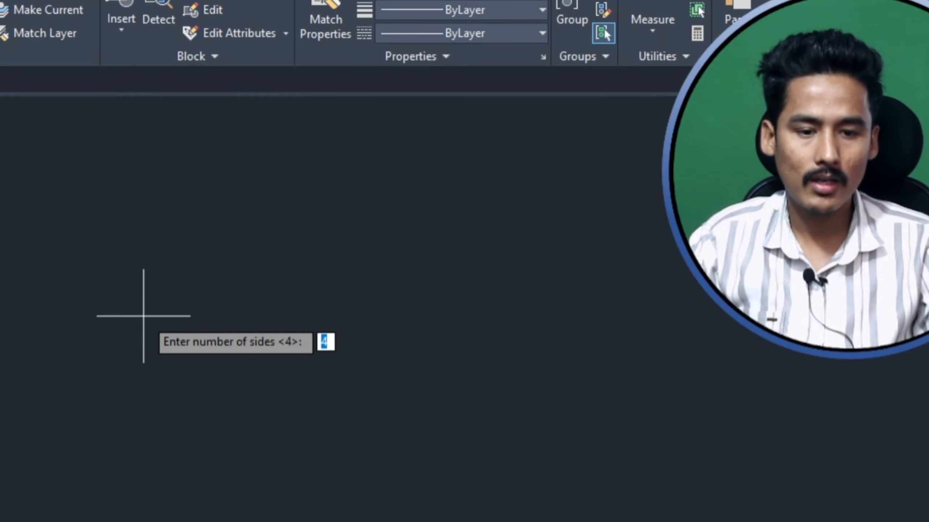
pyautogui.write('6')
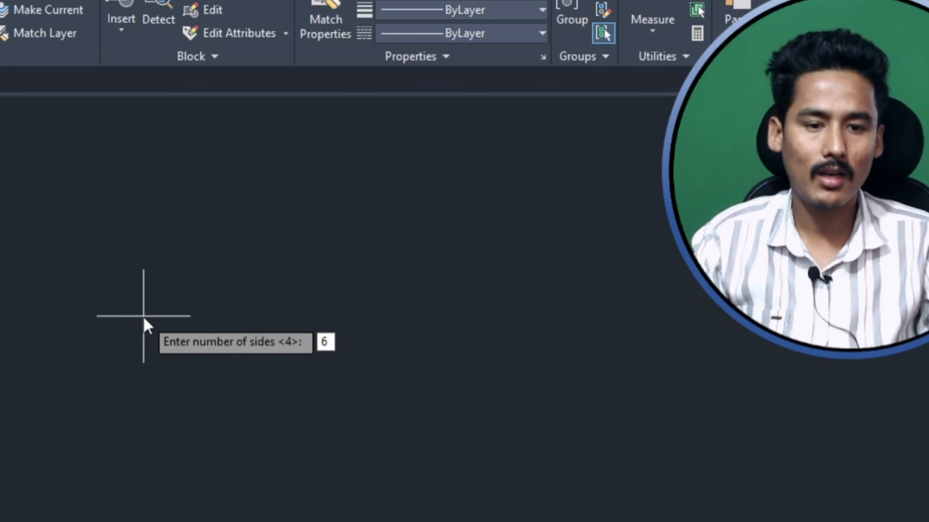
pyautogui.press('Return')
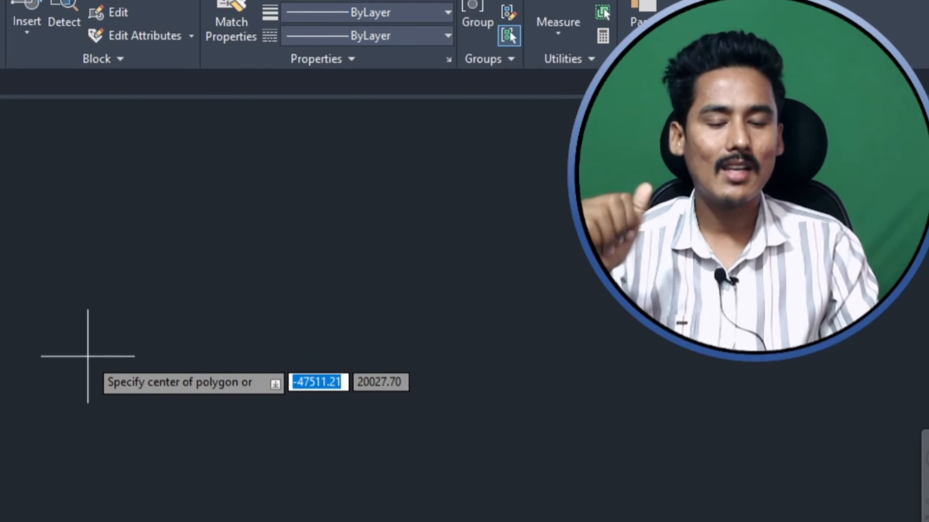
pyautogui.click(88, 355)
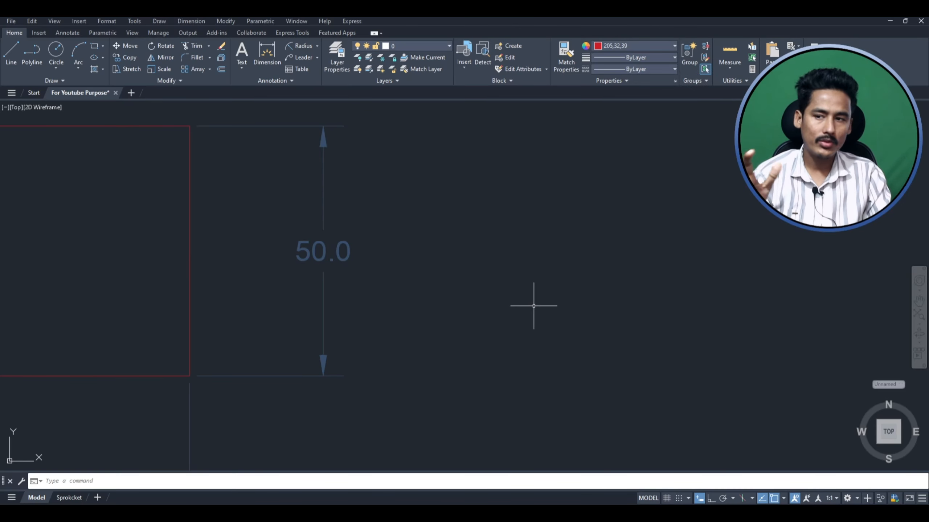
# Step: Draw a circle in the empty area beside the rectangle's height dimension, slightly larger across than the rectangle is high
pyautogui.write('c')
pyautogui.press('Return')
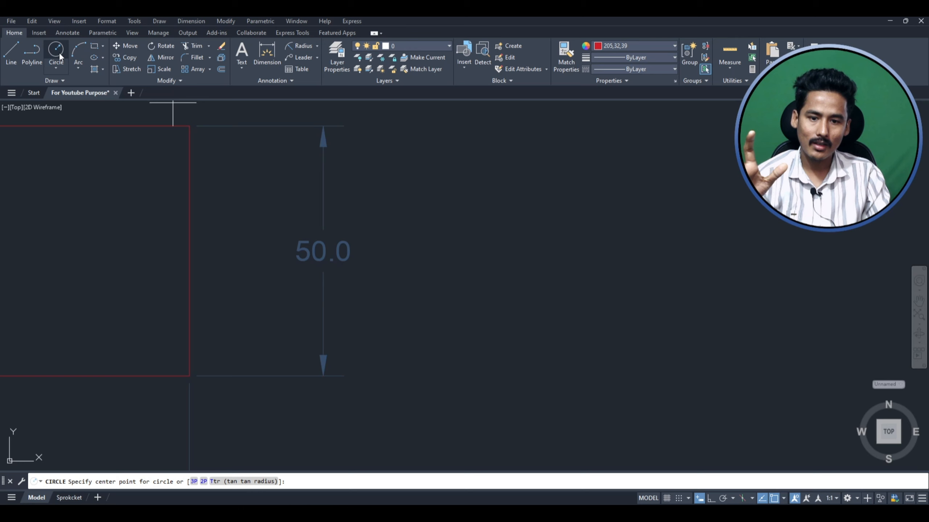
pyautogui.click(550, 238)
pyautogui.click(622, 353)
pyautogui.scroll(-2, 497, 336)
pyautogui.scroll(2, 588, 223)
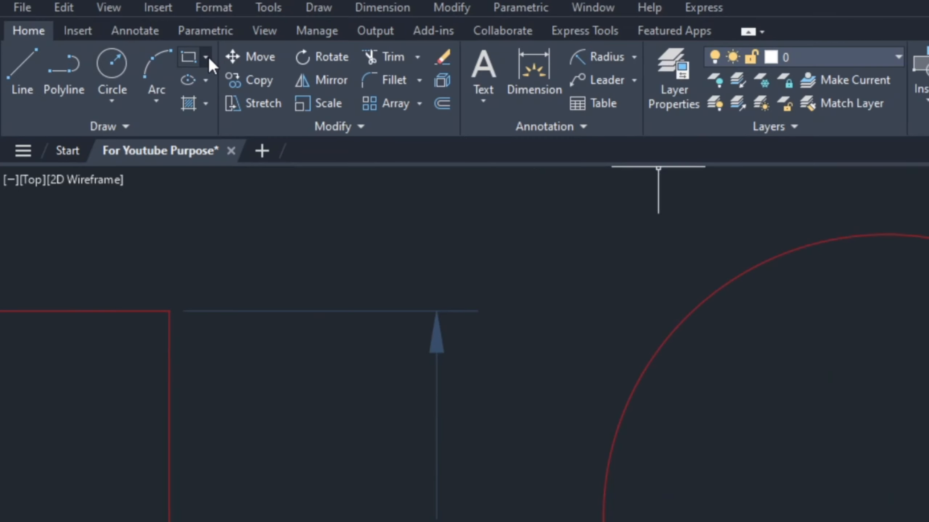
pyautogui.click(103, 46)
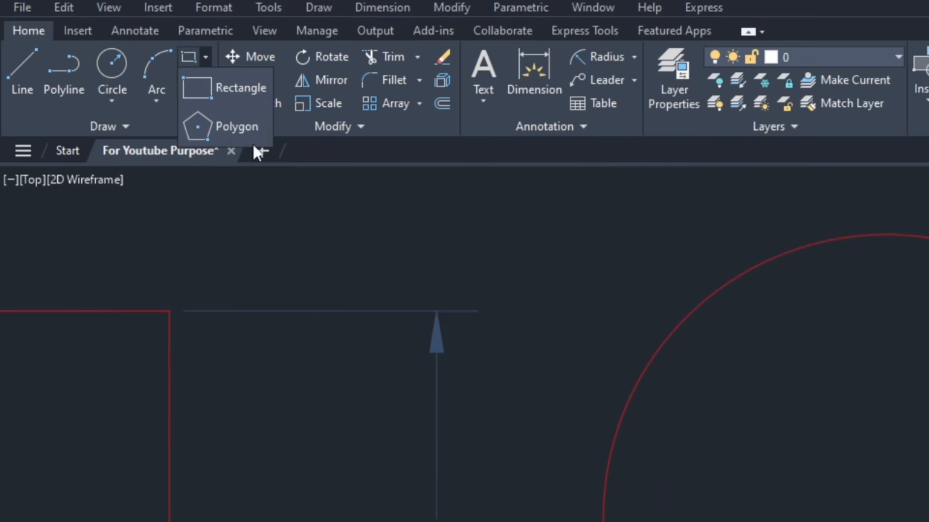
pyautogui.click(237, 127)
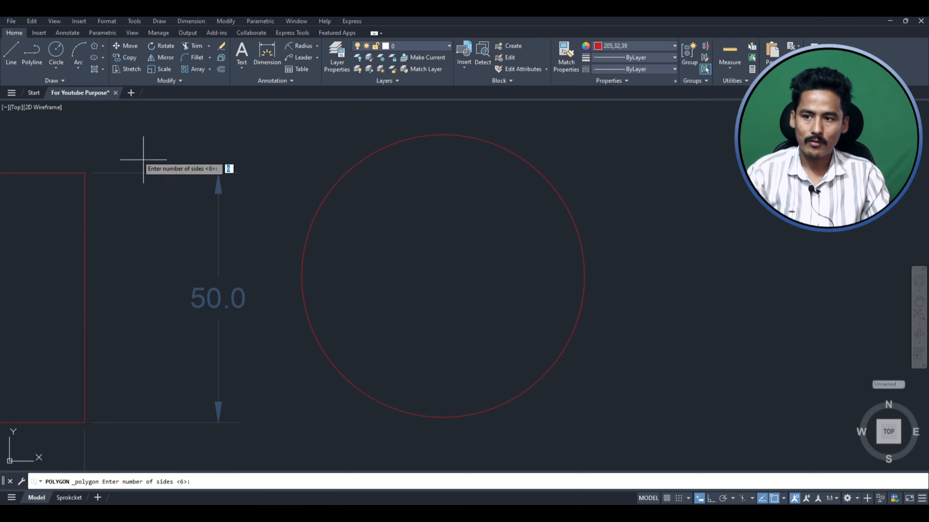
pyautogui.press('Escape')
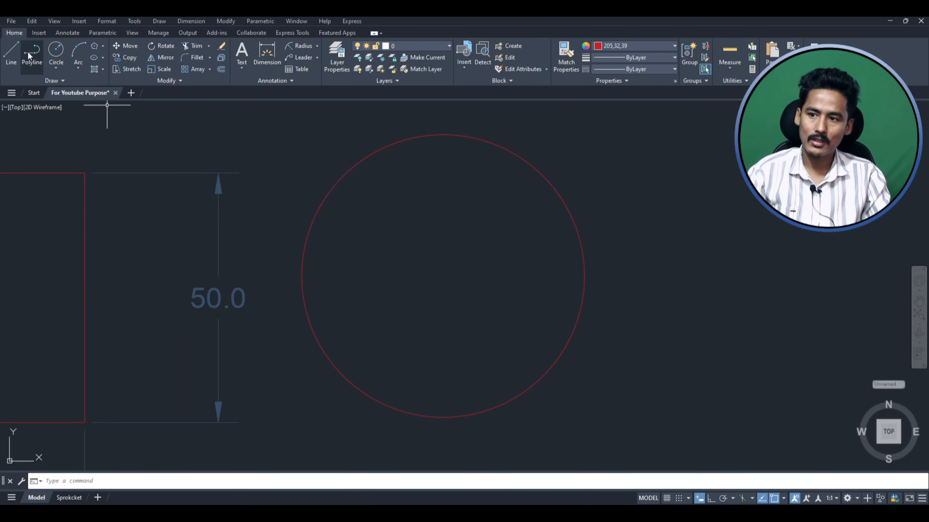
# Step: Draw a horizontal polyline from the new circle's center to a point outside the circle on its right
pyautogui.click(30, 53)
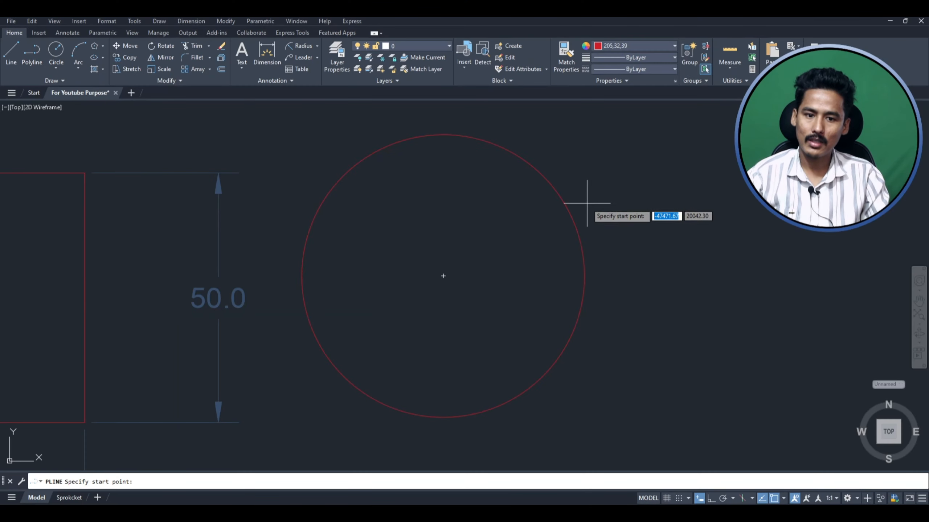
pyautogui.click(443, 275)
pyautogui.click(695, 276)
pyautogui.press('Return')
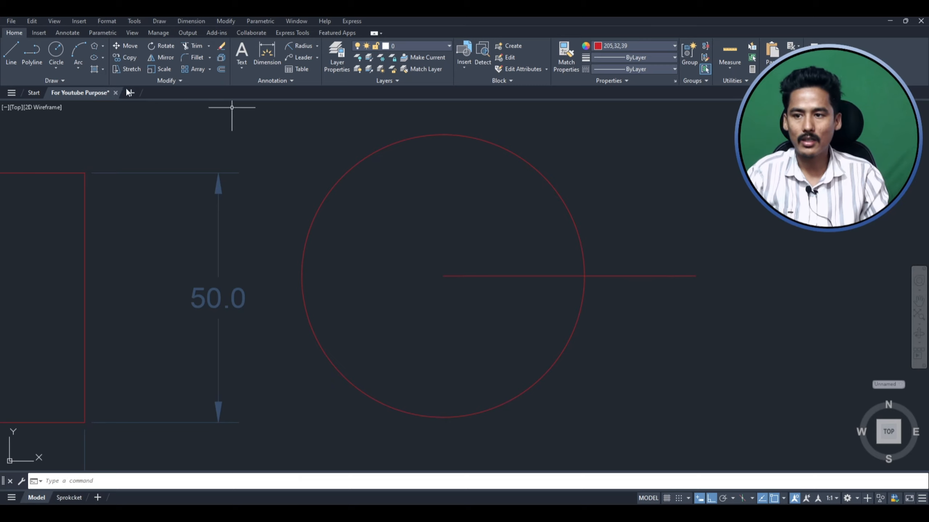
# Step: Draw a six-sided polygon inscribed in the circle, using the circle's center and its intersection with the horizontal line, and select it
pyautogui.click(96, 47)
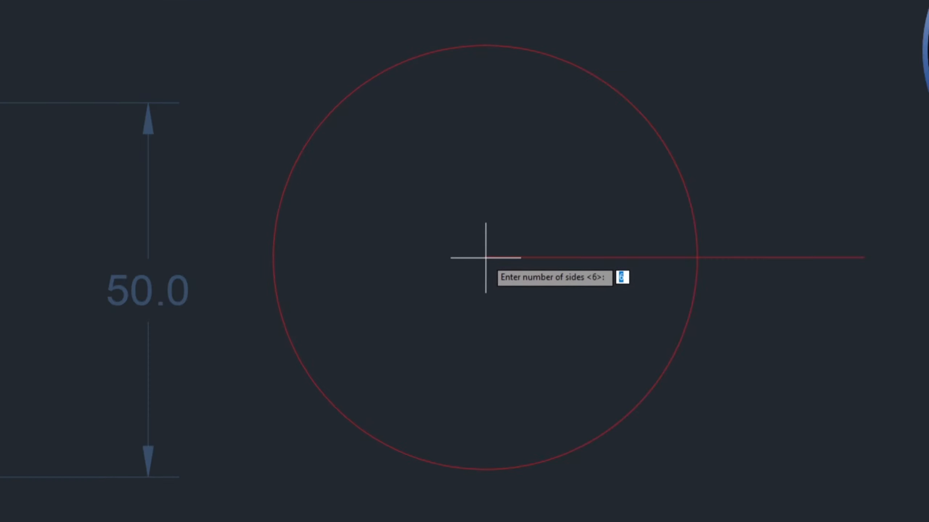
pyautogui.press('Return')
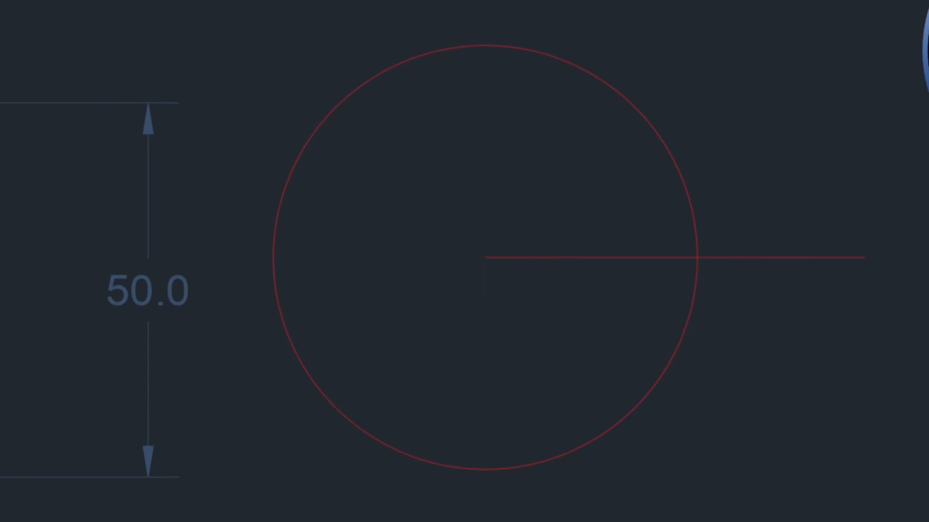
pyautogui.click(485, 258)
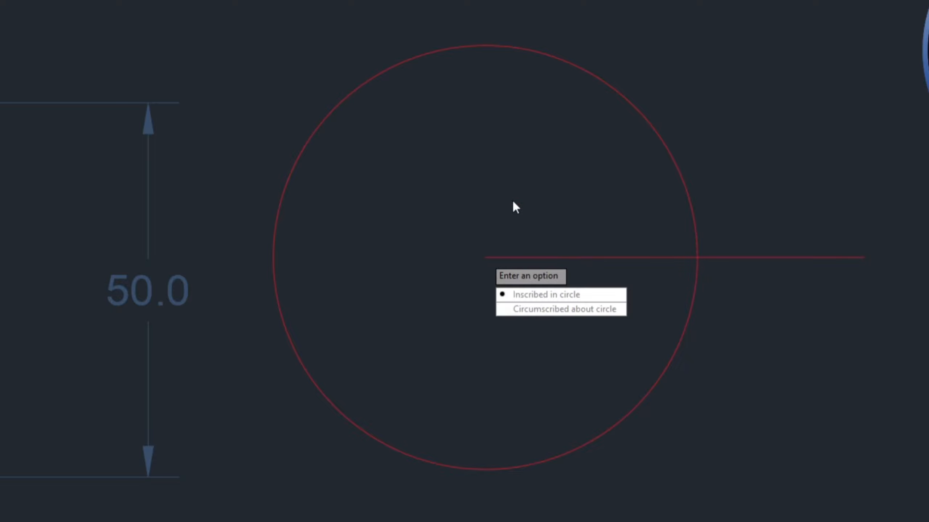
pyautogui.click(570, 295)
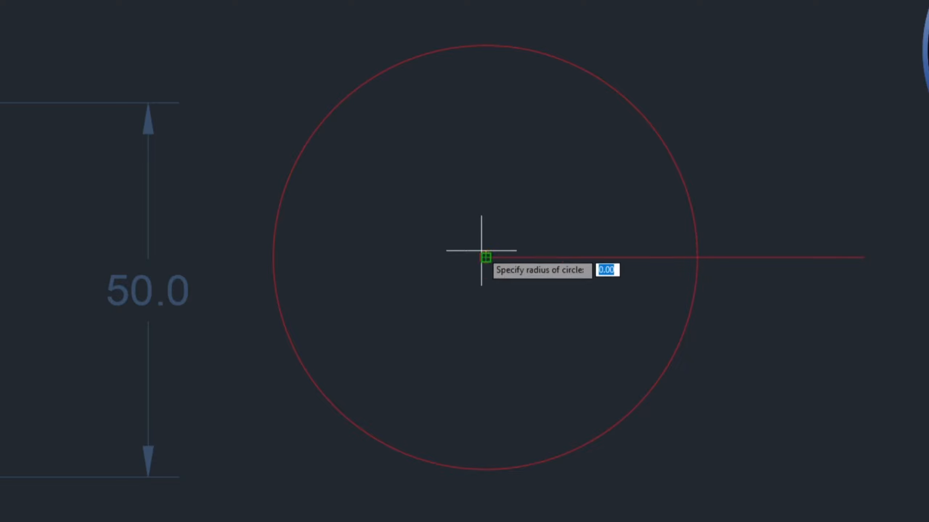
pyautogui.click(695, 252)
pyautogui.click(488, 74)
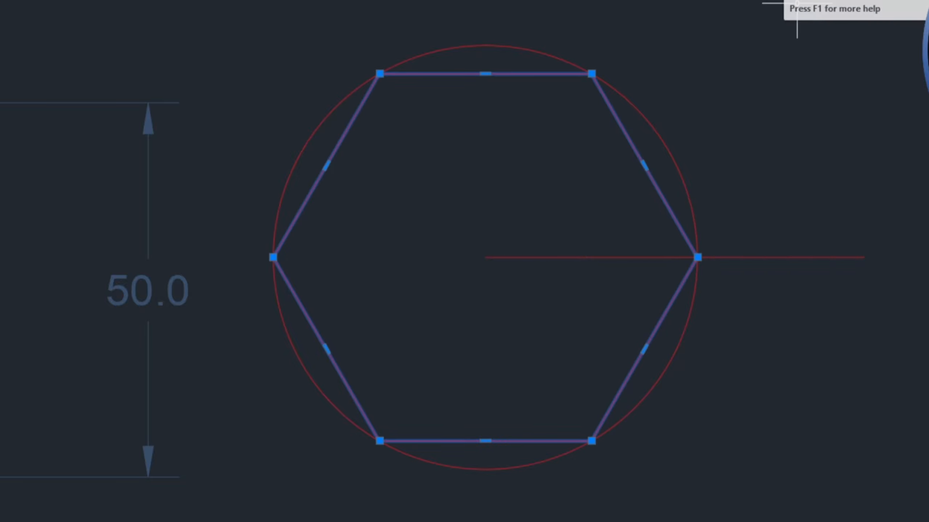
# Step: Change the selected inscribed hexagon's color to magenta and clear the selection
pyautogui.click(775, 1)
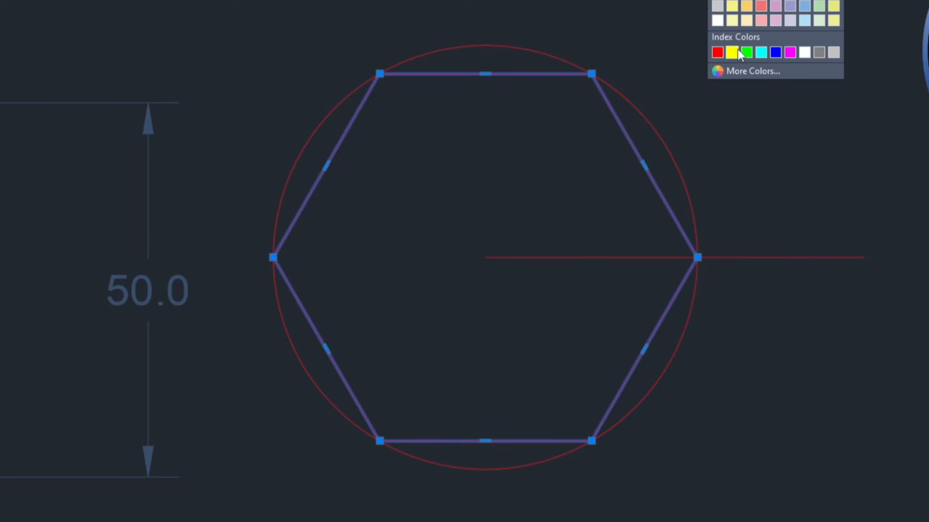
pyautogui.click(789, 52)
pyautogui.press('Escape')
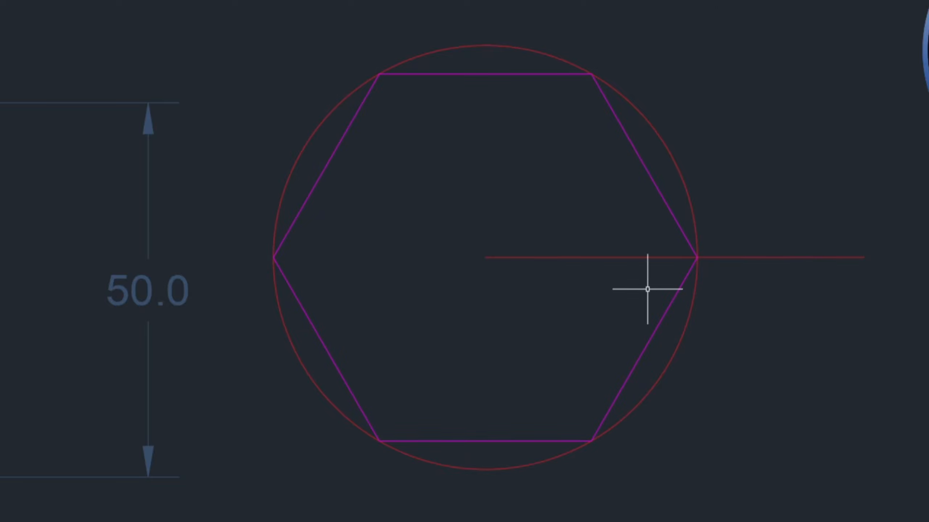
# Step: Draw a six-sided polygon circumscribed about the circle, from the circle's center to its upper quadrant
pyautogui.press('Return')
pyautogui.press('Return')
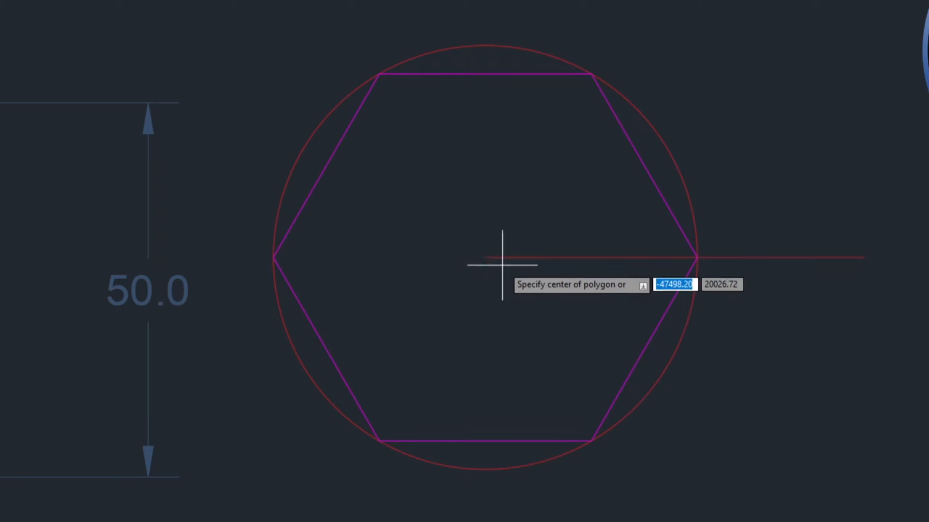
pyautogui.click(485, 258)
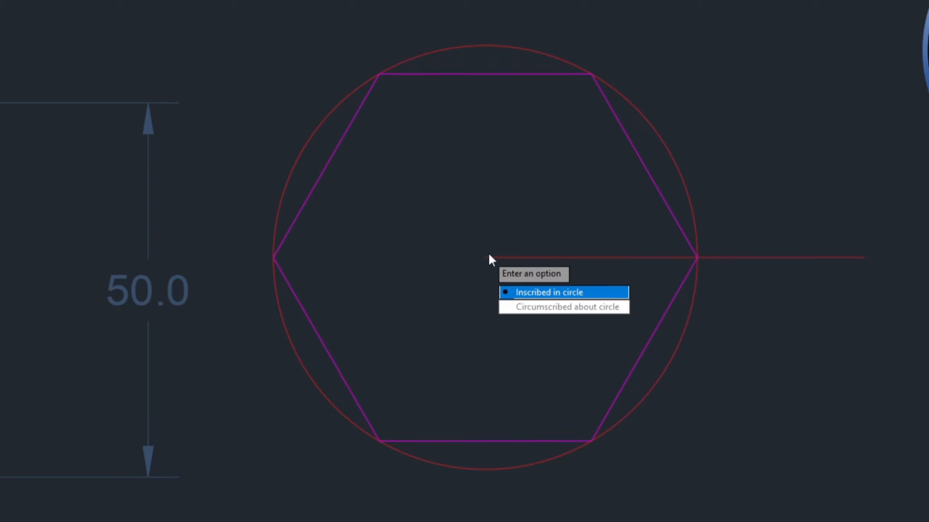
pyautogui.click(540, 307)
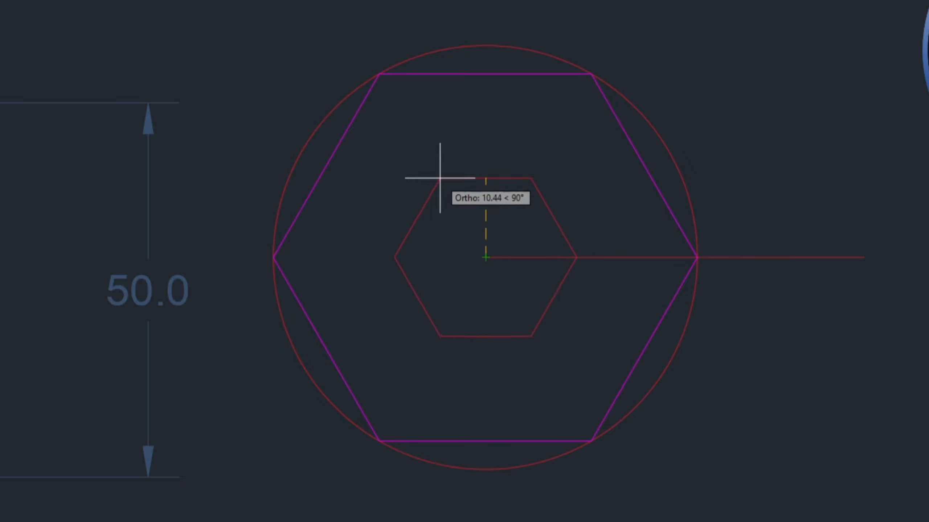
pyautogui.click(485, 45)
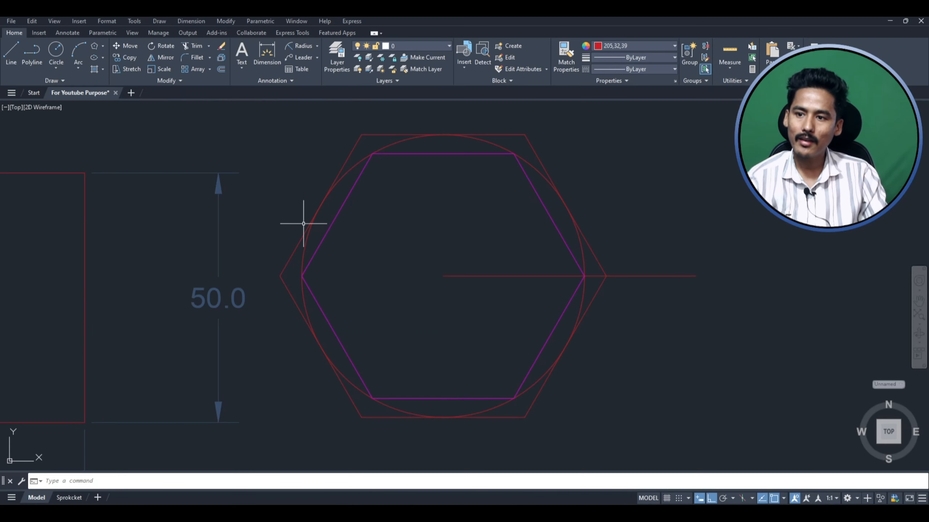
# Step: Draw a center-based ellipse beyond the horizontal line's outer end, with a 20 horizontal half-axis and a 10 vertical half-axis
pyautogui.click(102, 57)
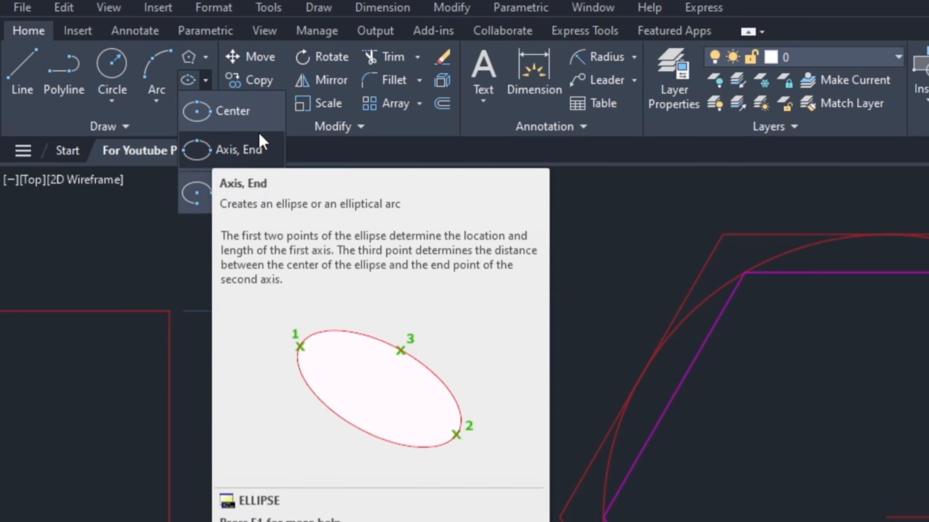
pyautogui.click(231, 113)
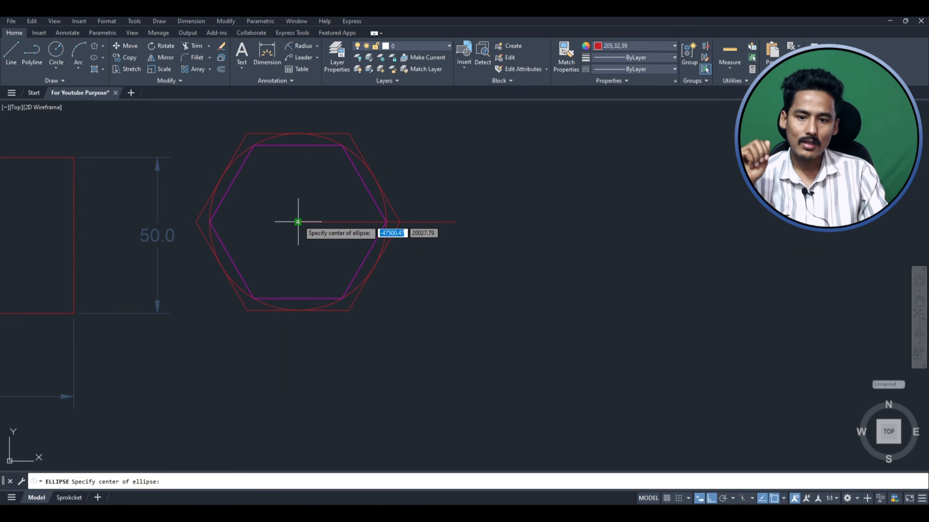
pyautogui.click(523, 221)
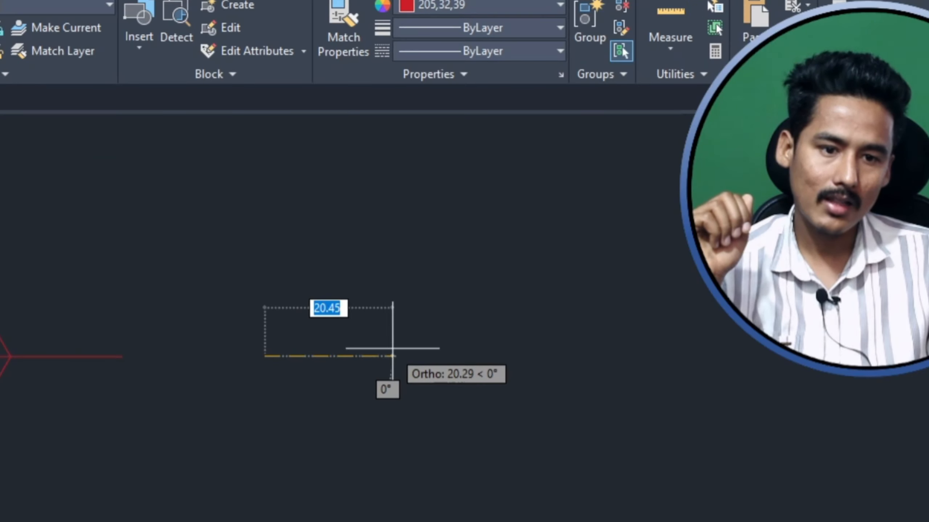
pyautogui.write('20')
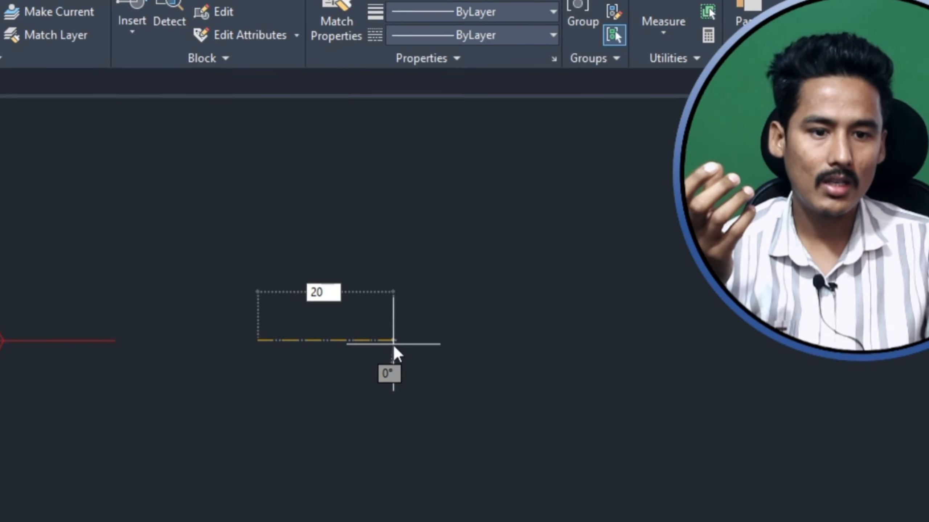
pyautogui.press('Return')
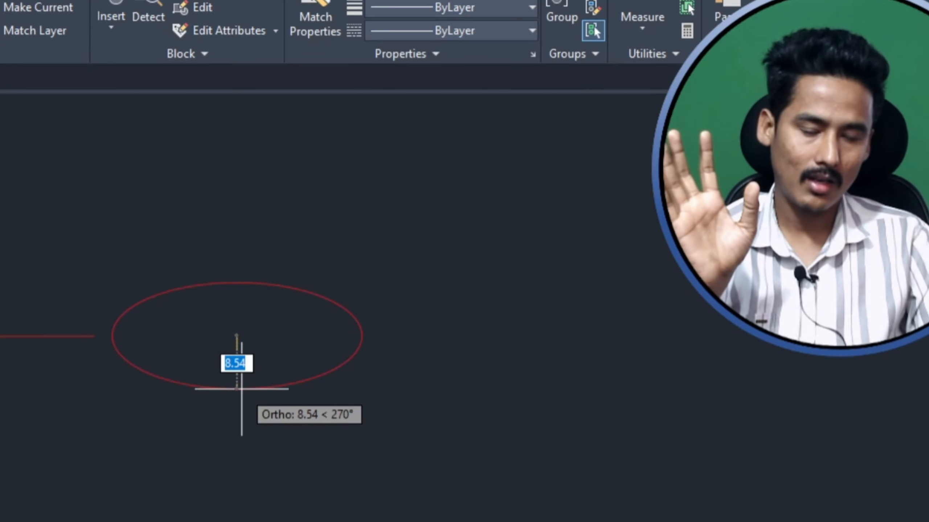
pyautogui.write('10')
pyautogui.press('Return')
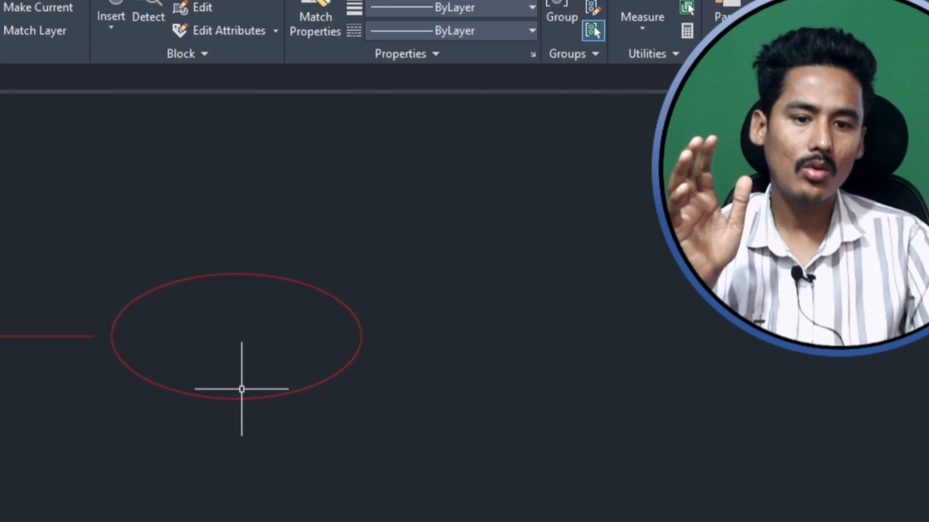
pyautogui.click(439, 324)
pyautogui.click(238, 419)
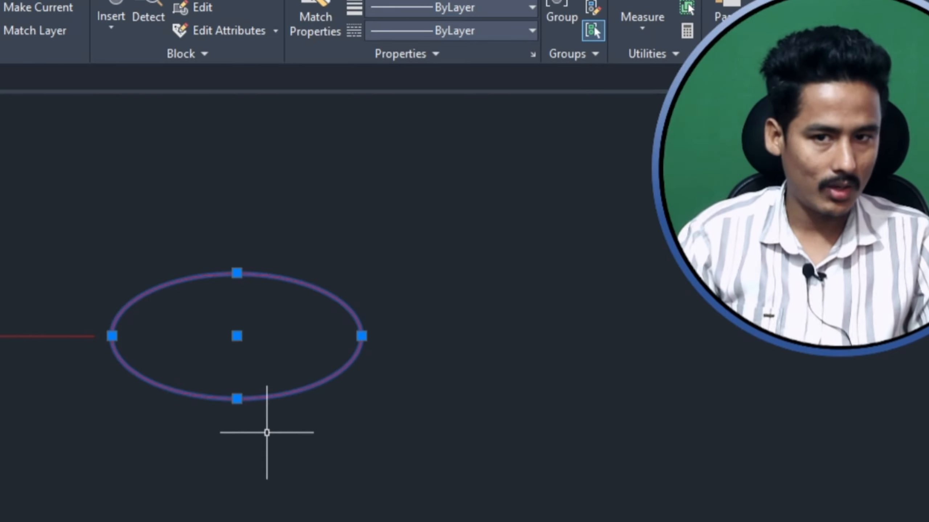
pyautogui.press('Escape')
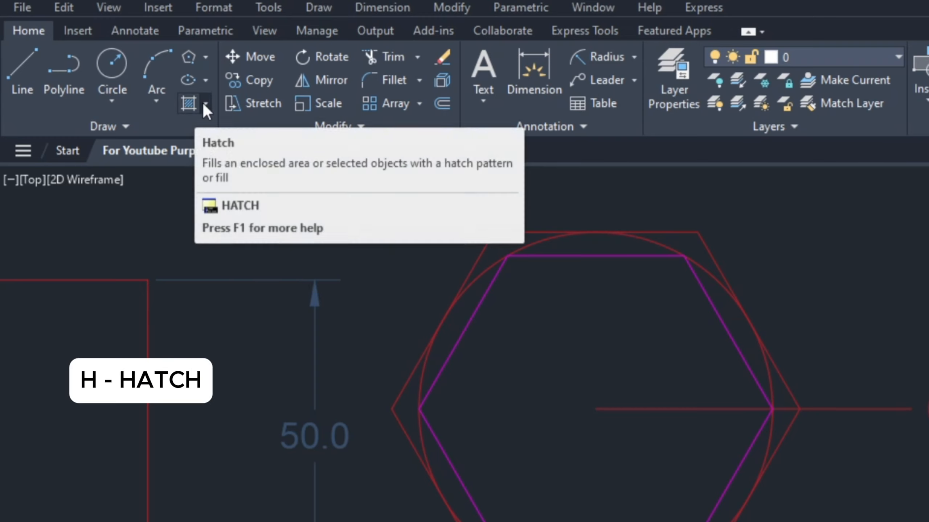
# Step: Fill the interior of the ellipse with a light grey hatch pattern
pyautogui.click(205, 103)
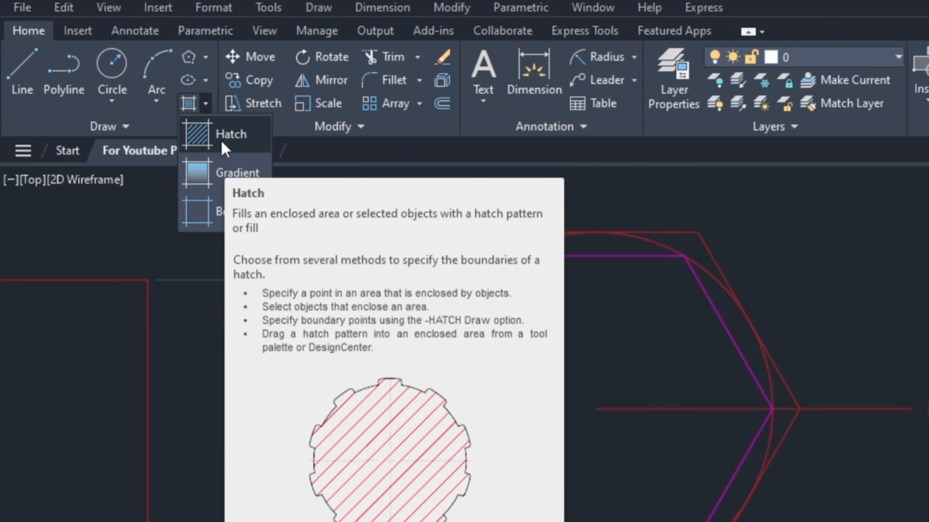
pyautogui.click(223, 136)
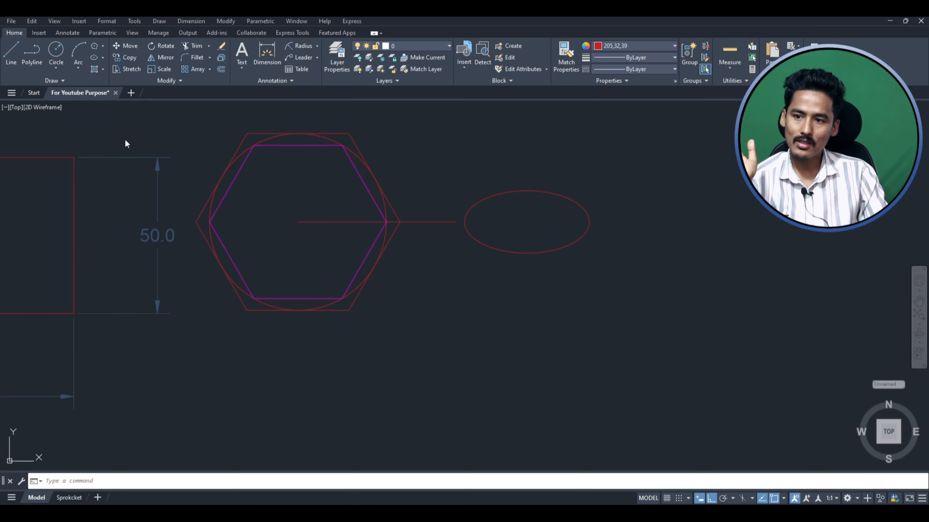
pyautogui.click(536, 220)
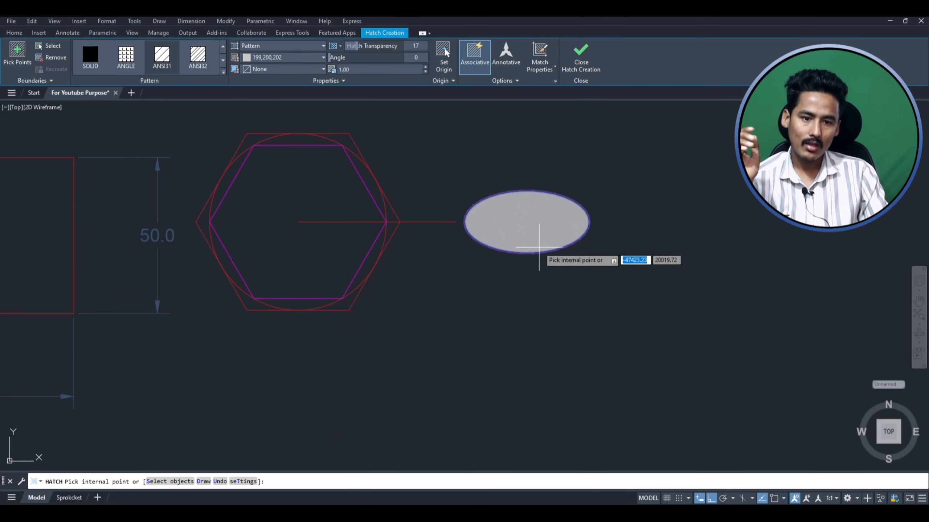
pyautogui.scroll(4, 564, 221)
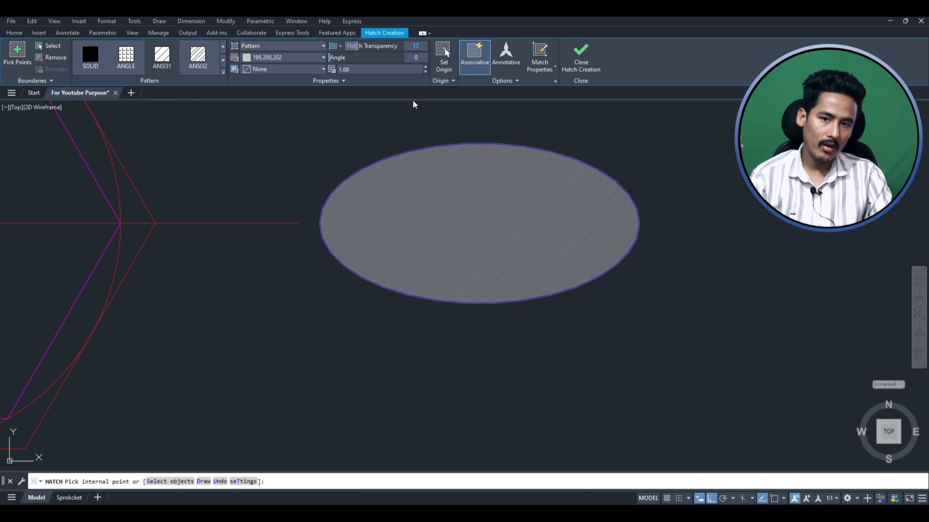
pyautogui.press('Return')
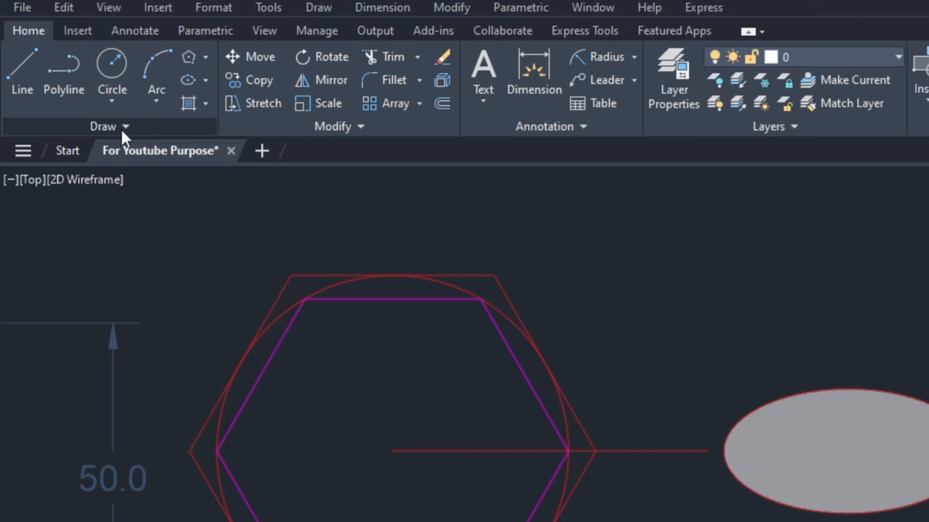
pyautogui.click(122, 132)
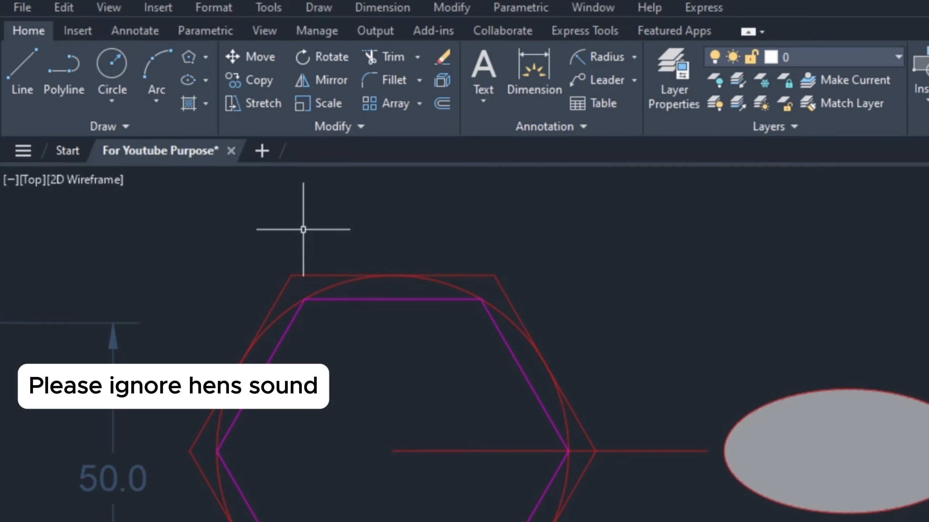
pyautogui.click(109, 127)
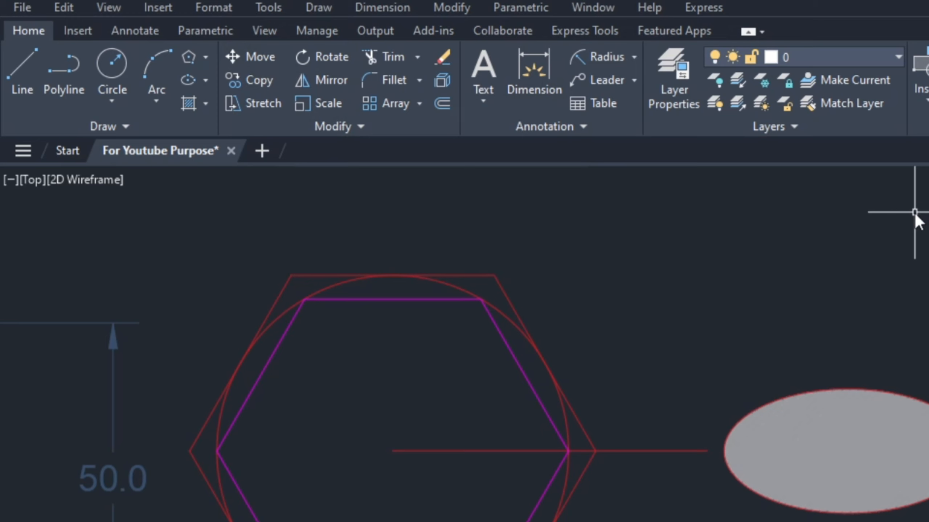
# Step: Move the ellipse together with its hatch 100 units horizontally, away from the hexagons
pyautogui.write('MOVE')
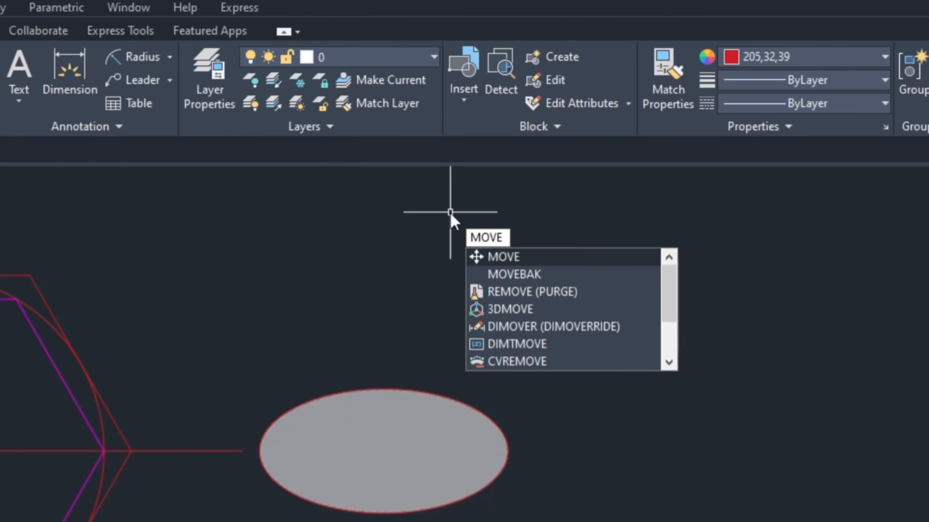
pyautogui.click(497, 256)
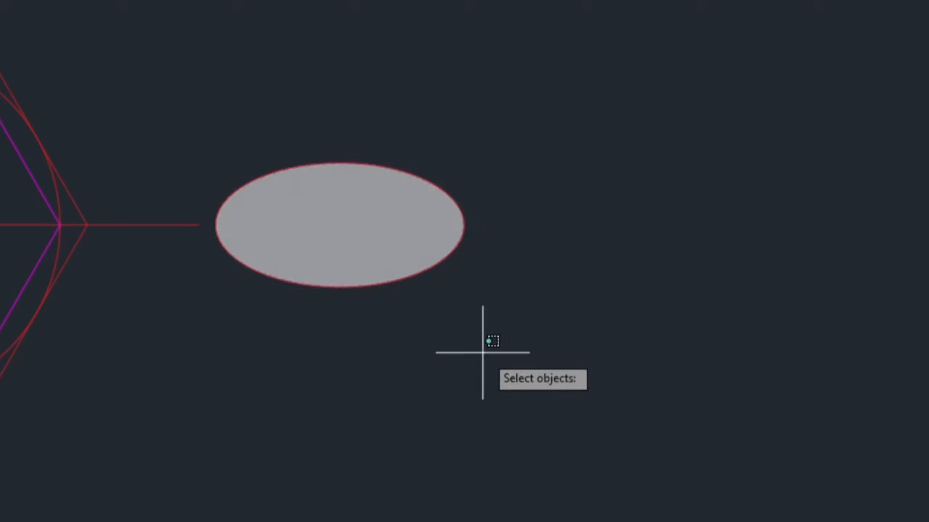
pyautogui.click(487, 342)
pyautogui.click(266, 114)
pyautogui.press('Return')
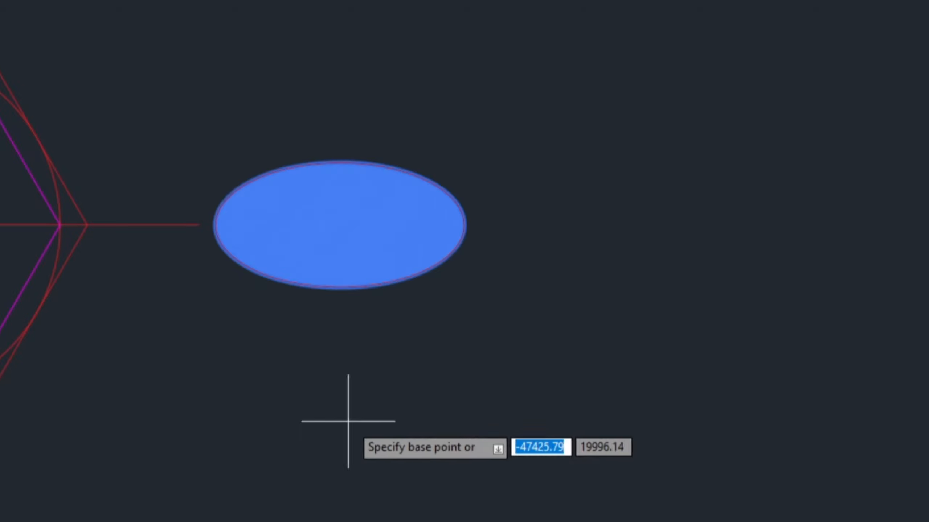
pyautogui.click(176, 387)
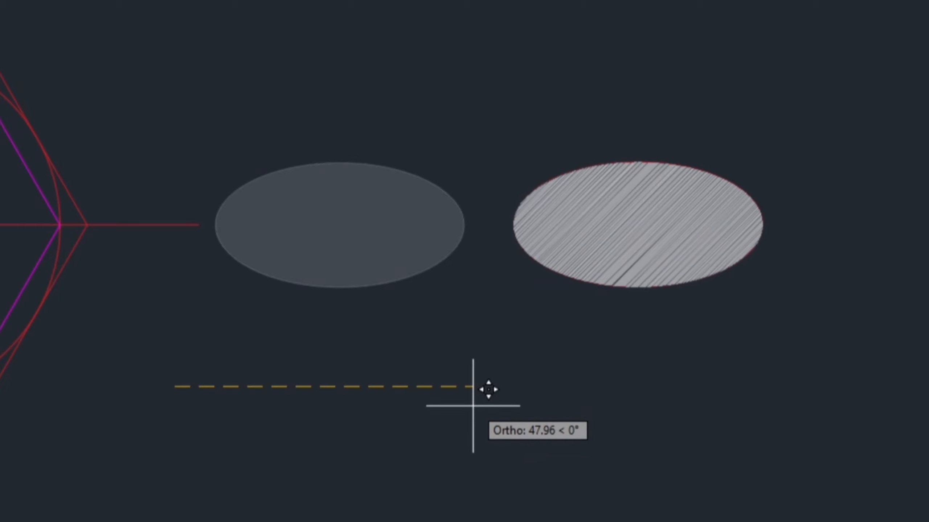
pyautogui.write('100')
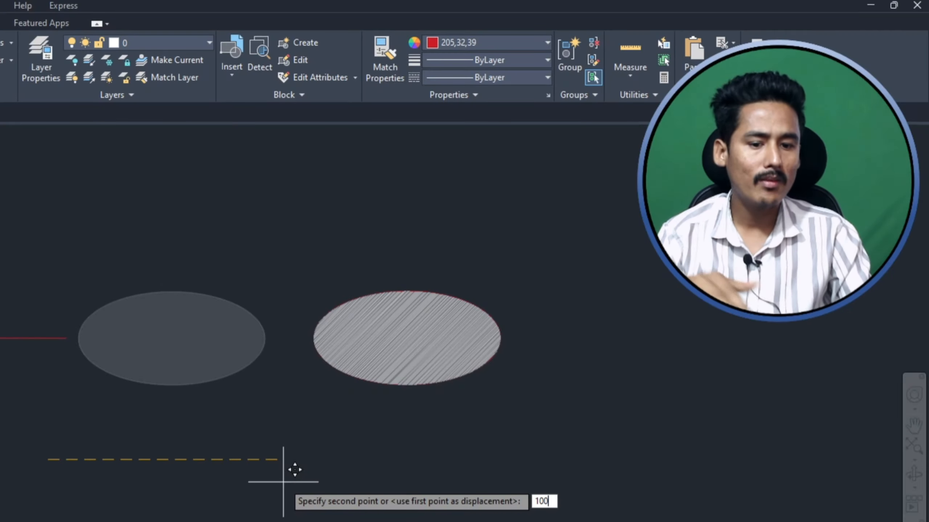
pyautogui.press('Return')
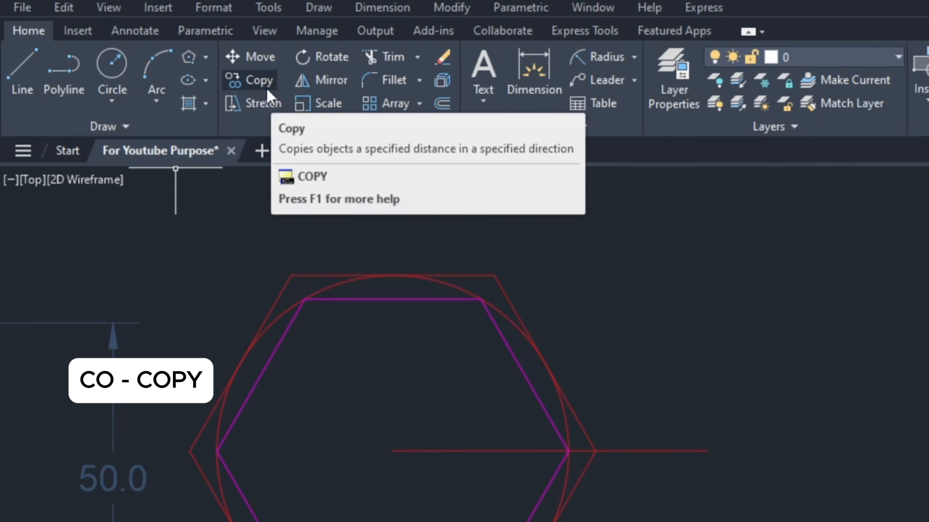
# Step: Copy the hatched ellipse 100 units horizontally back toward the hexagons, using its center as the base point
pyautogui.click(253, 83)
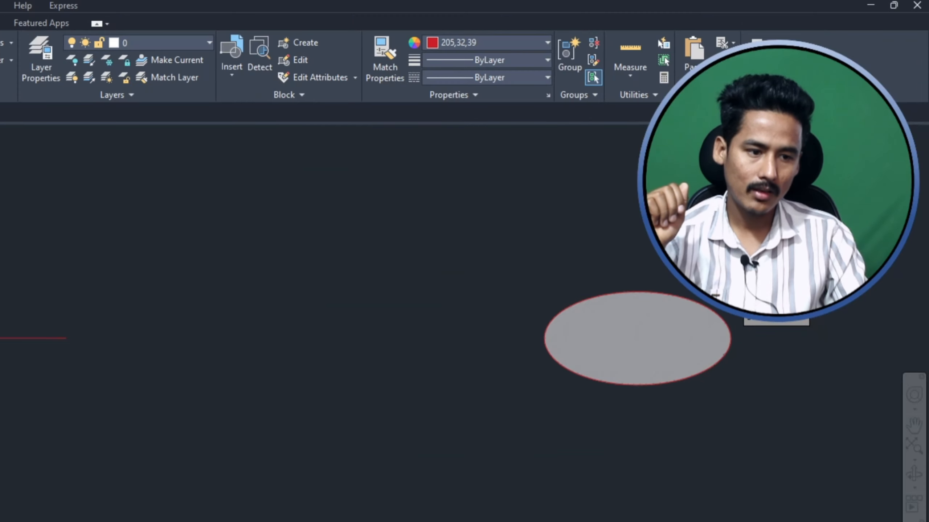
pyautogui.click(512, 402)
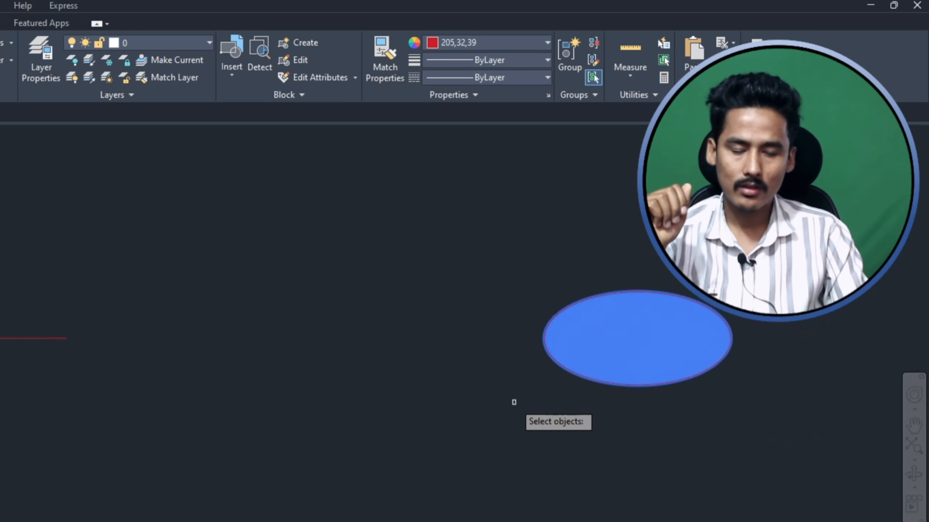
pyautogui.press('Return')
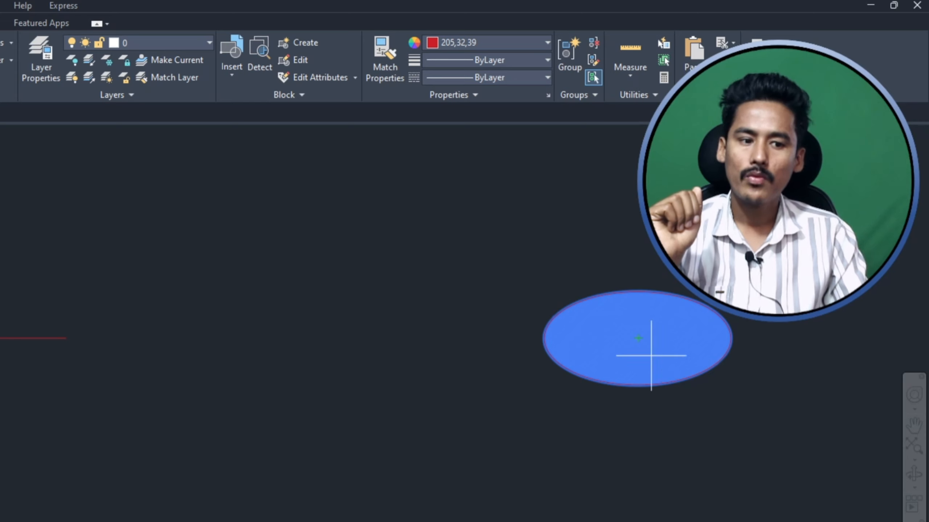
pyautogui.click(638, 338)
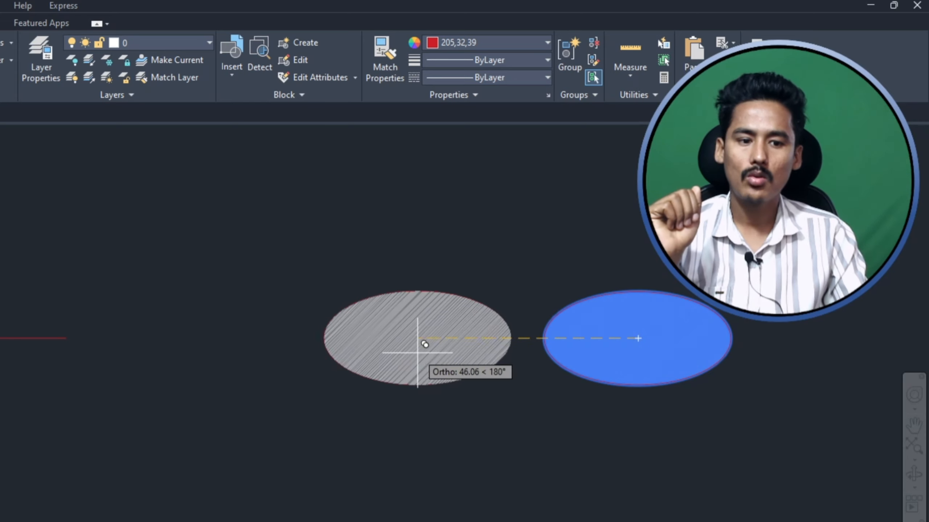
pyautogui.write('10')
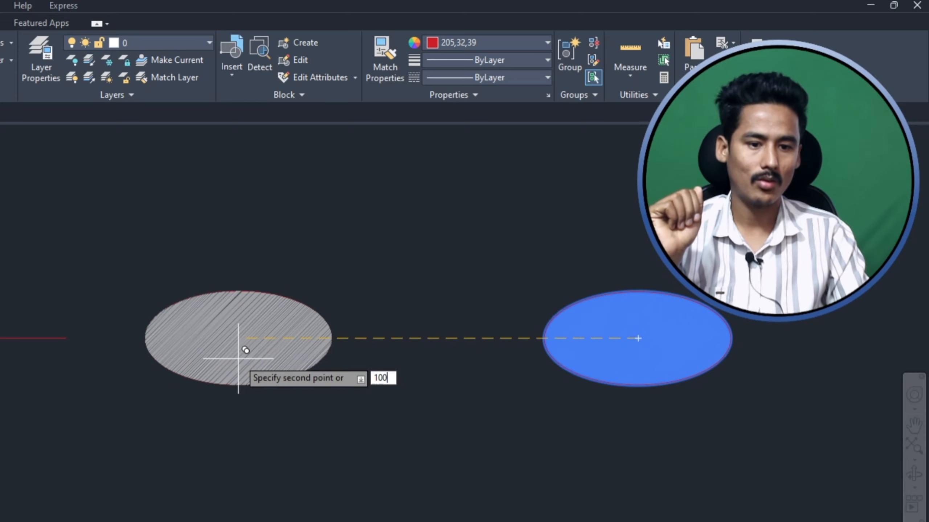
pyautogui.write('0')
pyautogui.press('Return')
pyautogui.press('Escape')
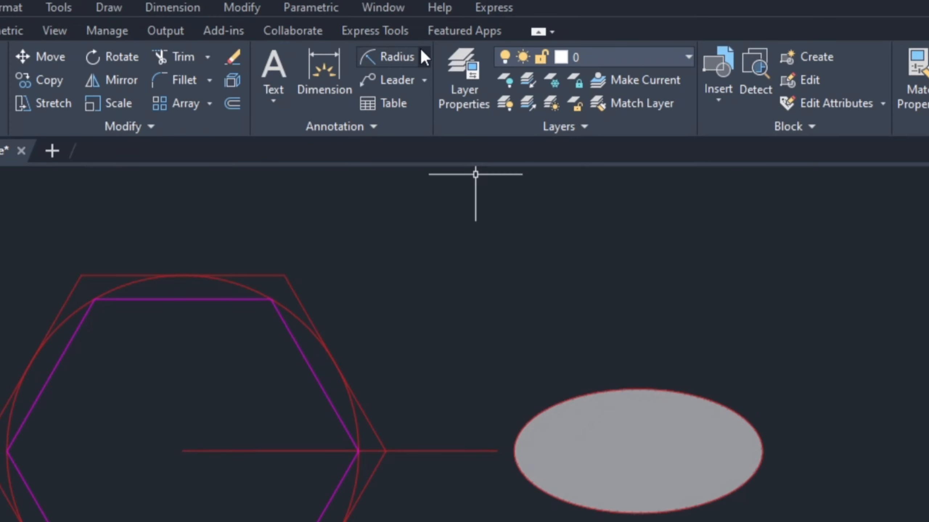
# Step: Add a horizontal linear dimension between the centers of the two hatched ellipses, placing the dimension line below them
pyautogui.click(424, 57)
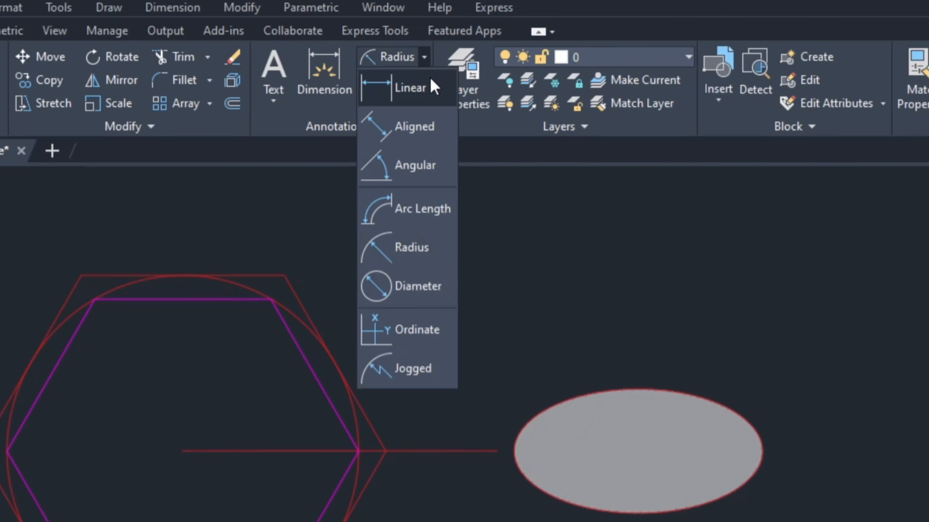
pyautogui.click(428, 87)
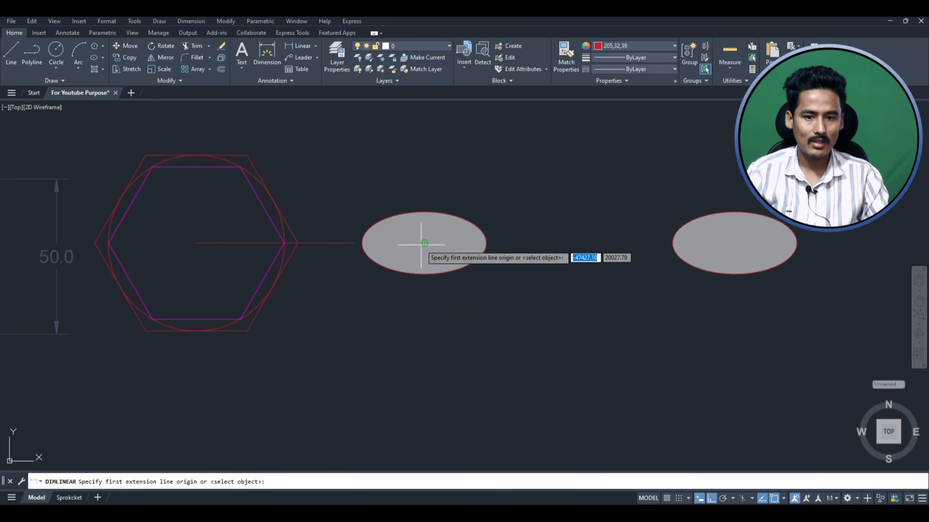
pyautogui.click(424, 243)
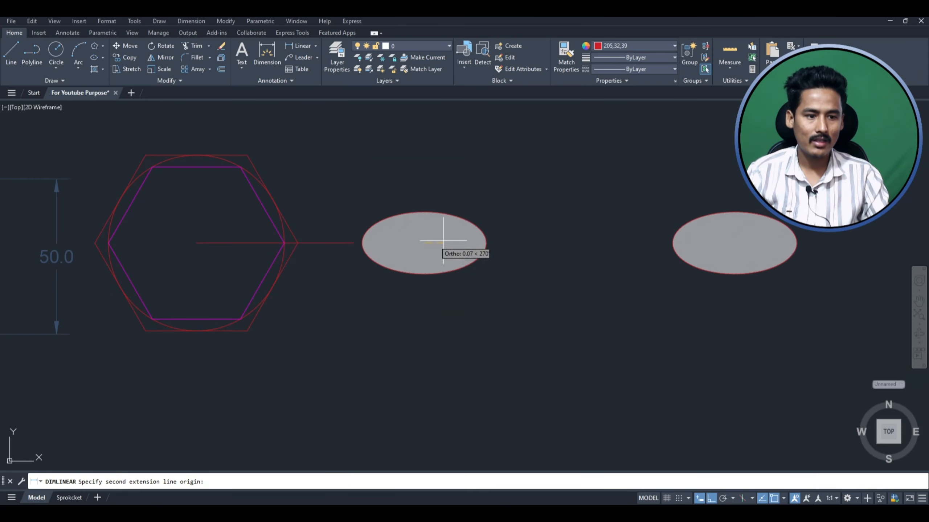
pyautogui.click(734, 243)
pyautogui.click(600, 312)
pyautogui.scroll(4, 599, 325)
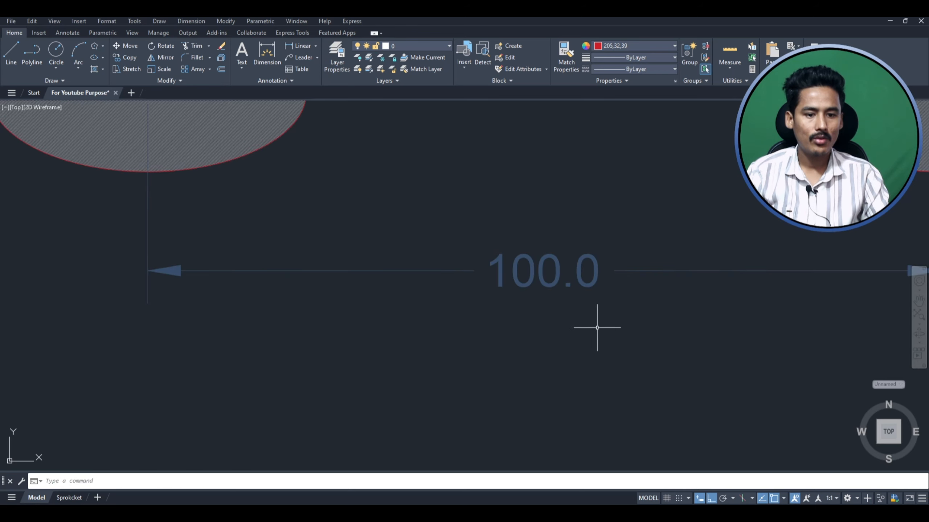
pyautogui.scroll(-4, 547, 318)
pyautogui.scroll(2, 548, 319)
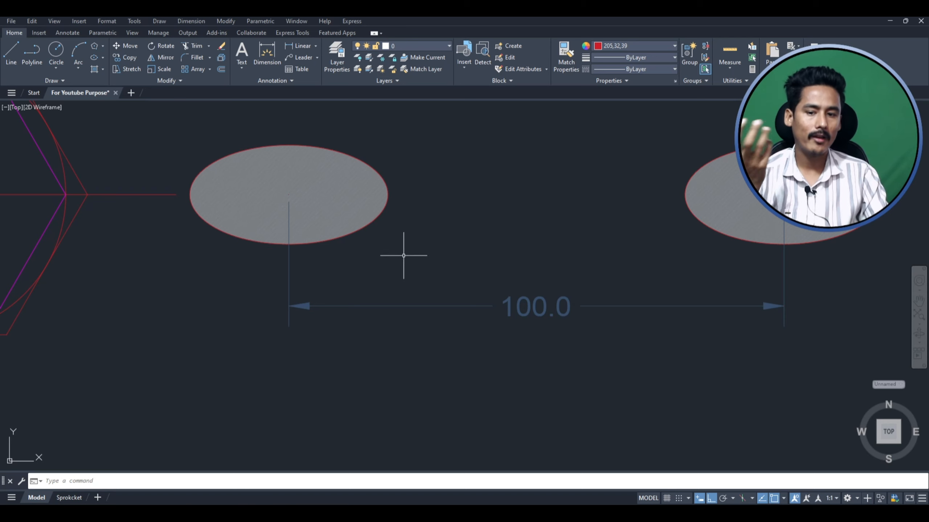
pyautogui.scroll(-2, 258, 283)
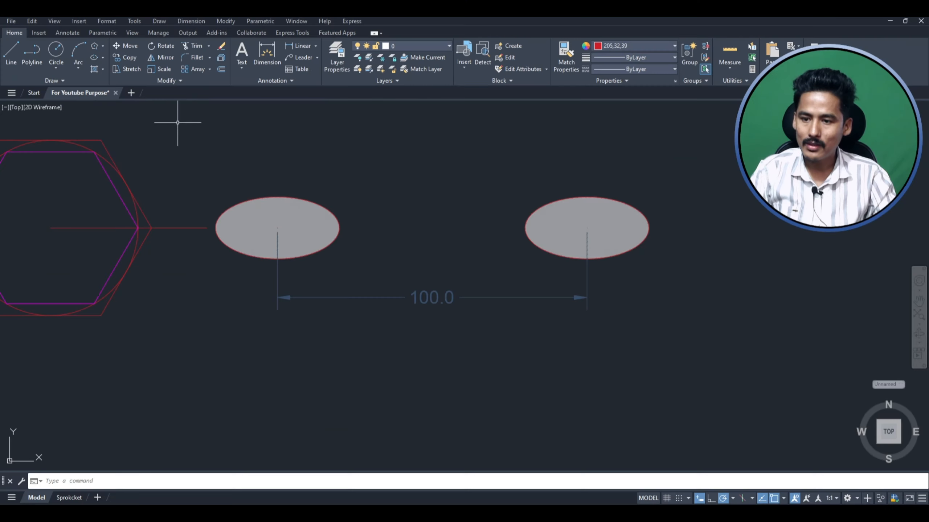
# Step: Draw a double-line rectangular outline with an opening in its lower side, beyond the outer ellipse
pyautogui.write('rec')
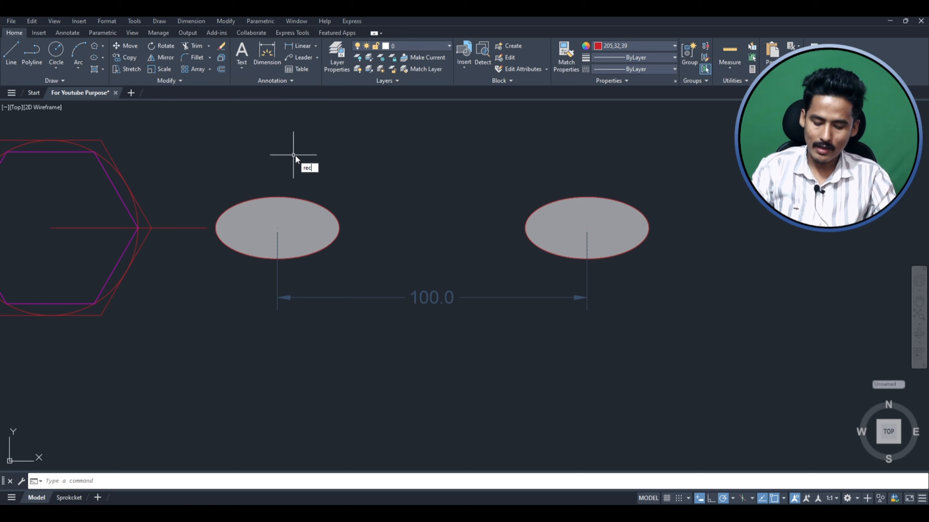
pyautogui.press('Return')
pyautogui.scroll(-4, 372, 196)
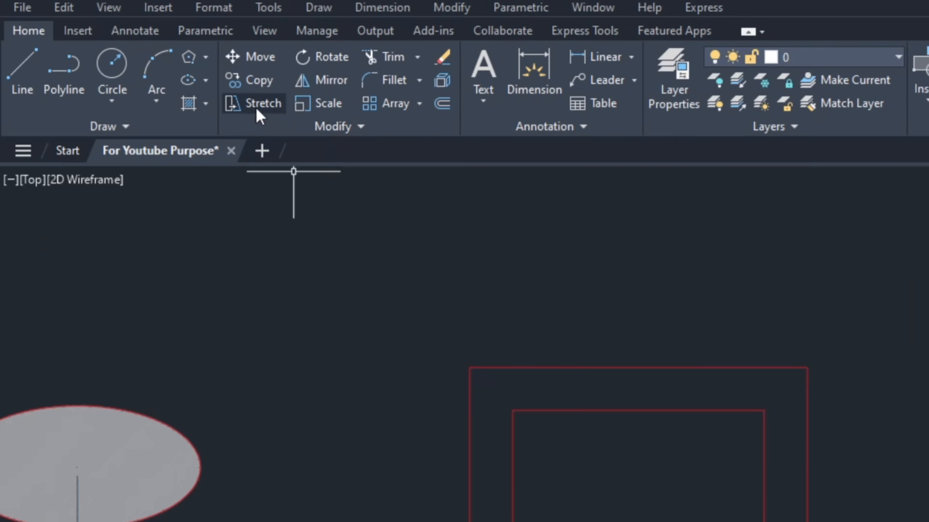
# Step: Try to stretch the double-line outline at its opening, using a base point just below the gap
pyautogui.click(255, 106)
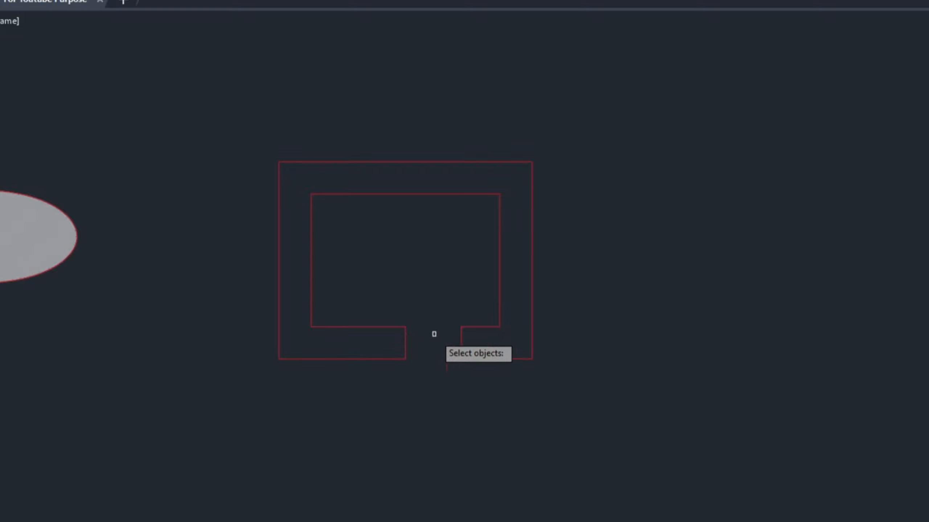
pyautogui.moveTo(455, 296)
pyautogui.mouseDown()
pyautogui.moveTo(394, 325)
pyautogui.moveTo(441, 400)
pyautogui.moveTo(514, 336)
pyautogui.mouseUp()
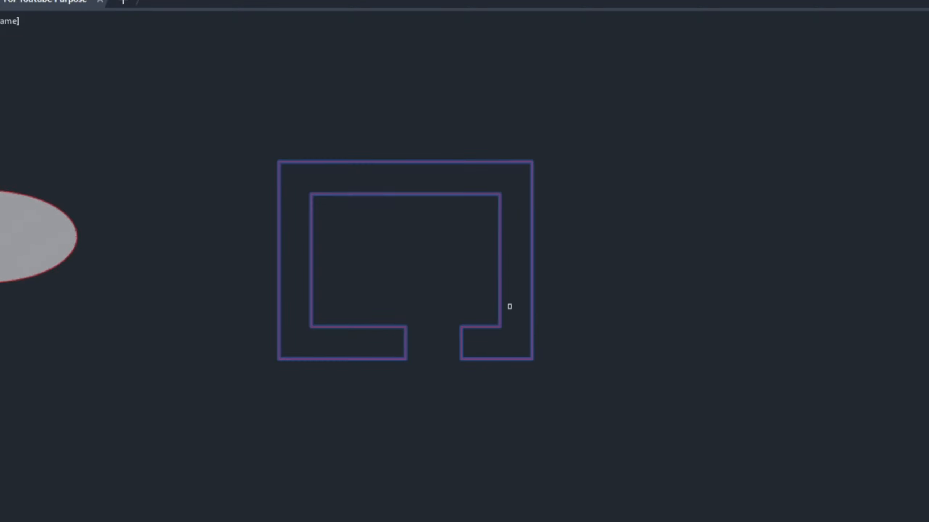
pyautogui.press('Return')
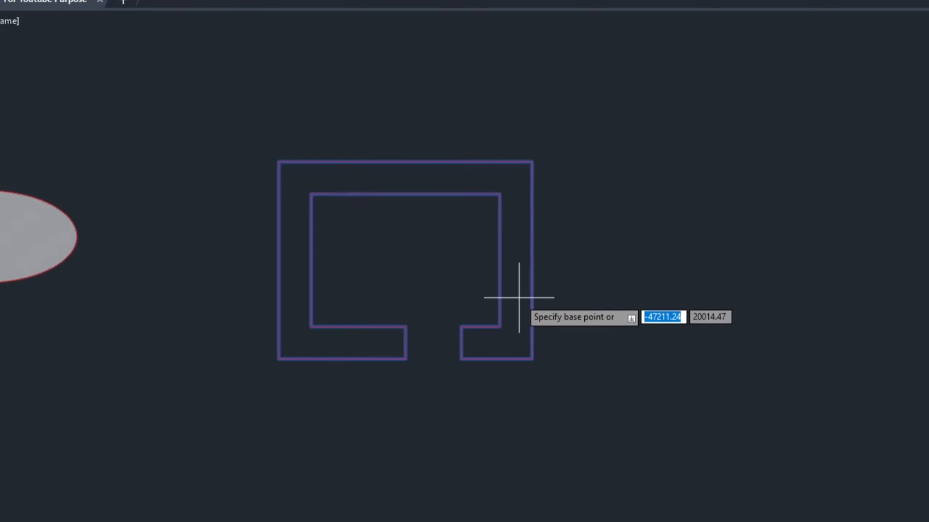
pyautogui.click(471, 391)
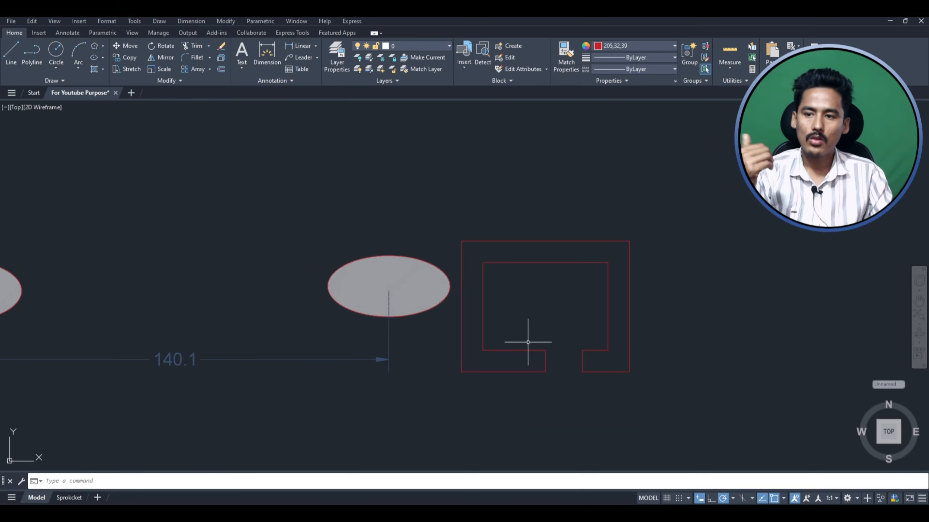
pyautogui.scroll(-4, 338, 353)
pyautogui.scroll(4, 338, 355)
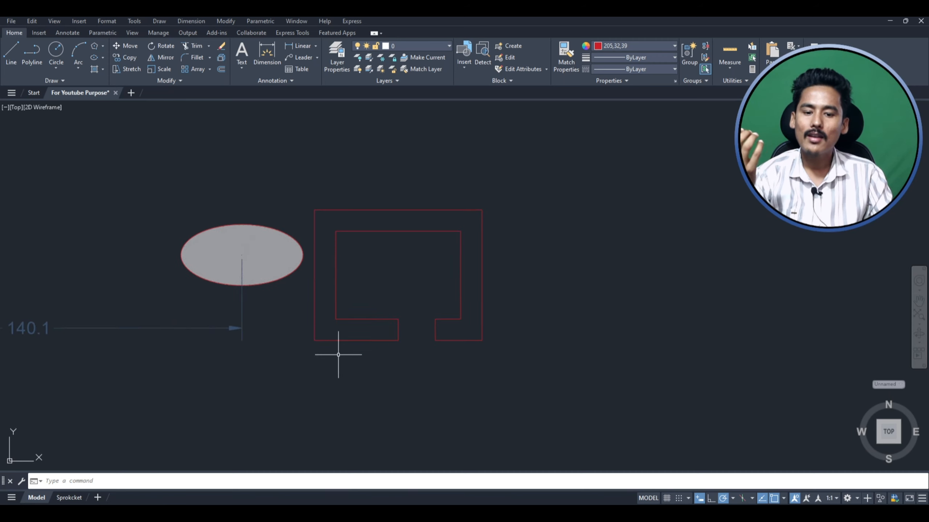
pyautogui.click(489, 363)
pyautogui.click(340, 188)
pyautogui.scroll(2, 436, 342)
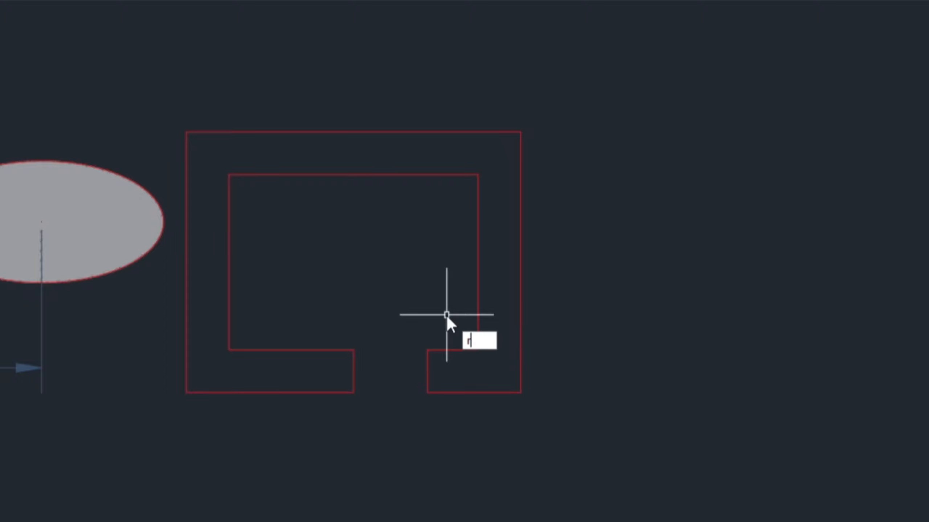
# Step: Rotate the double-line outline 90 degrees about a base point in its middle
pyautogui.write('ota')
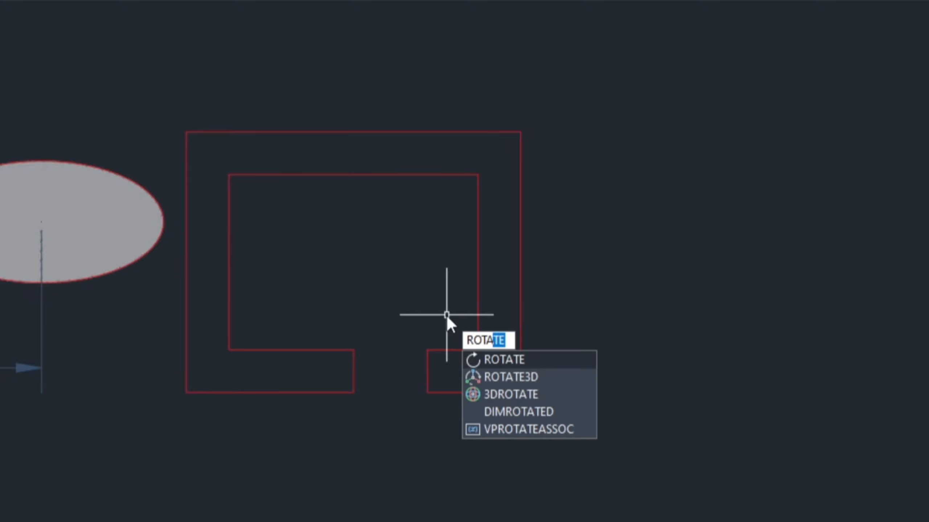
pyautogui.click(522, 360)
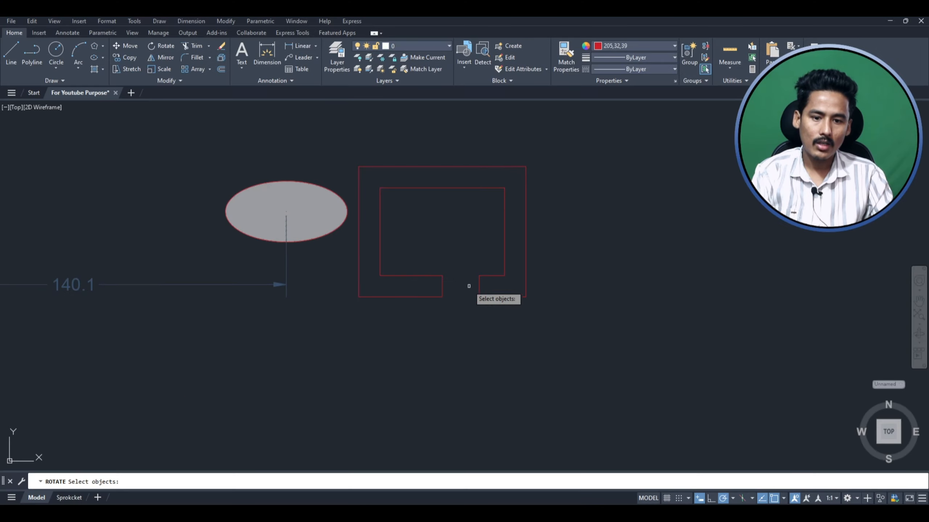
pyautogui.click(497, 187)
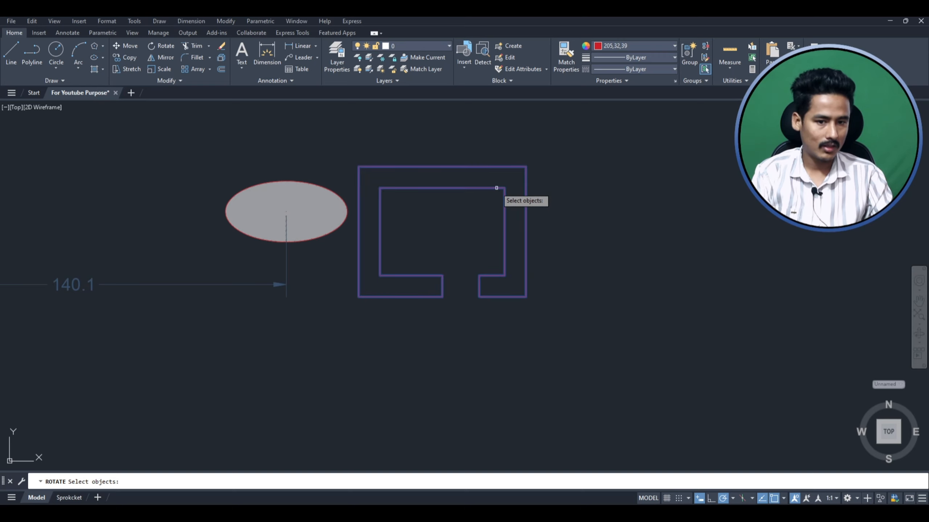
pyautogui.press('Return')
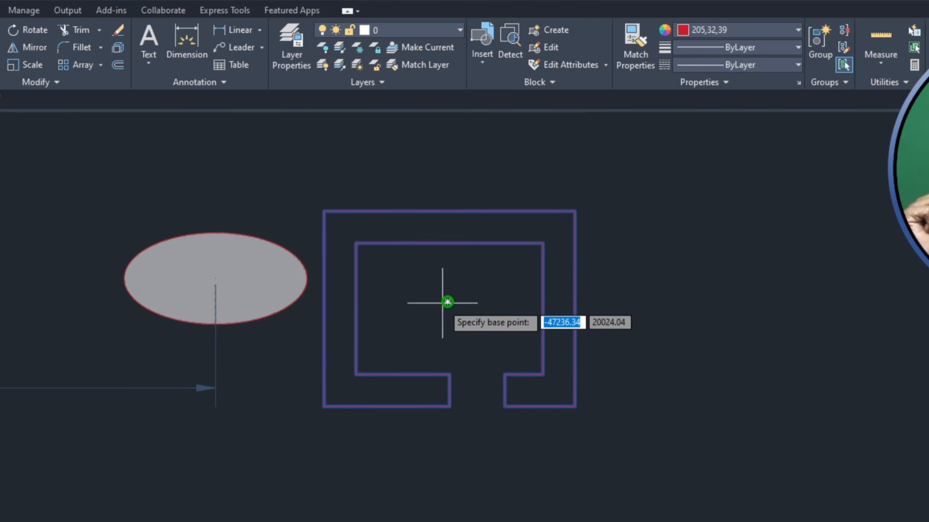
pyautogui.click(447, 302)
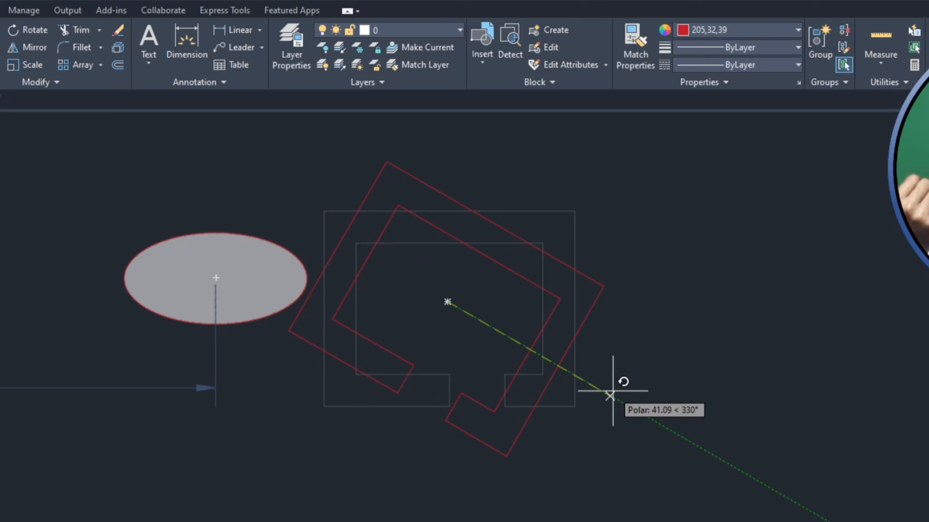
pyautogui.write('90')
pyautogui.press('Return')
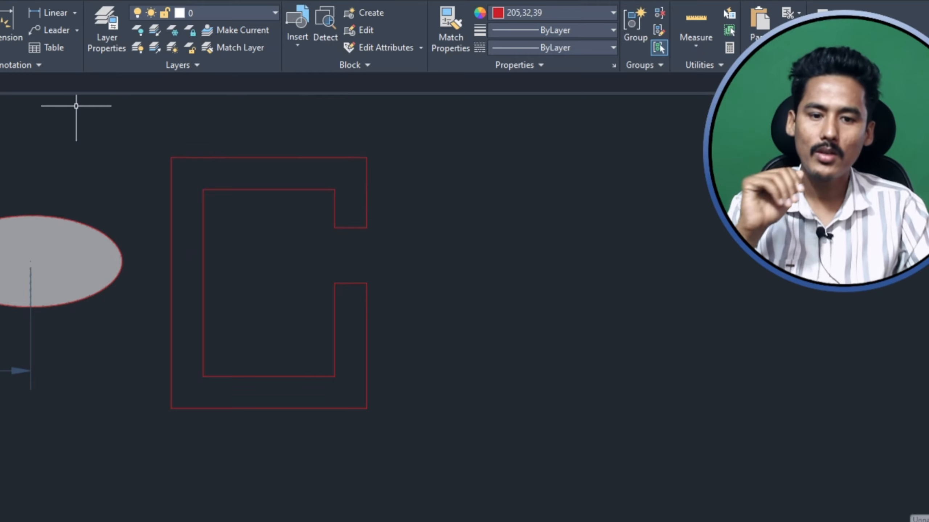
# Step: Draw a single-segment horizontal polyline about 34 units long, facing the opening of the rotated outline
pyautogui.write('pl')
pyautogui.press('Return')
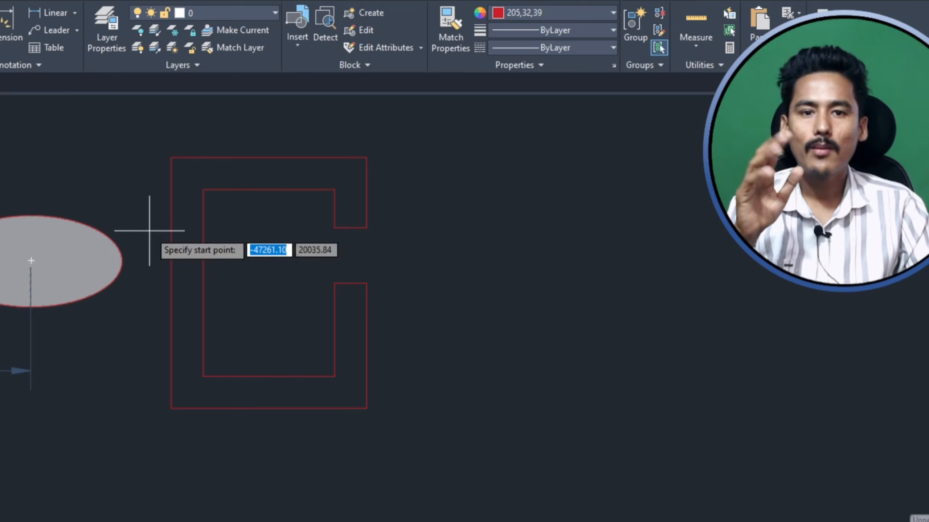
pyautogui.scroll(-3, 0, 338)
pyautogui.scroll(3, 199, 311)
pyautogui.scroll(3, 174, 376)
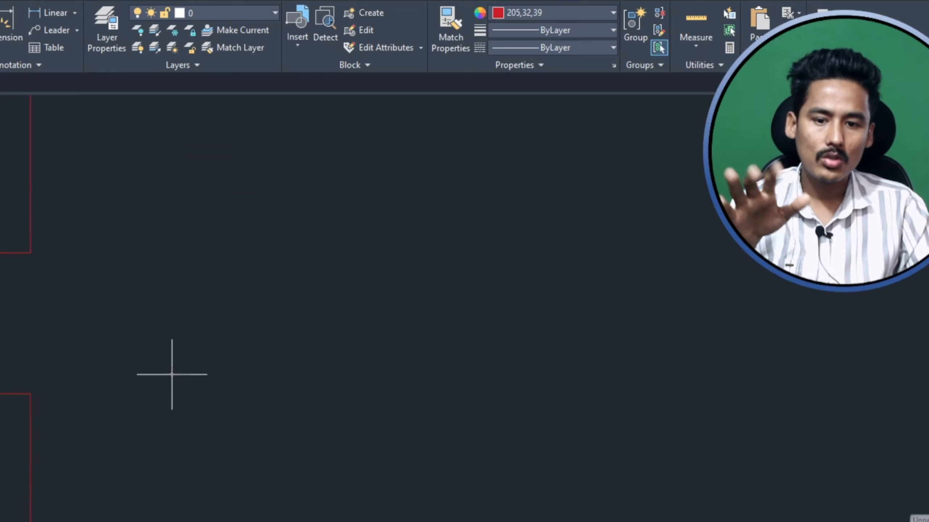
pyautogui.click(172, 376)
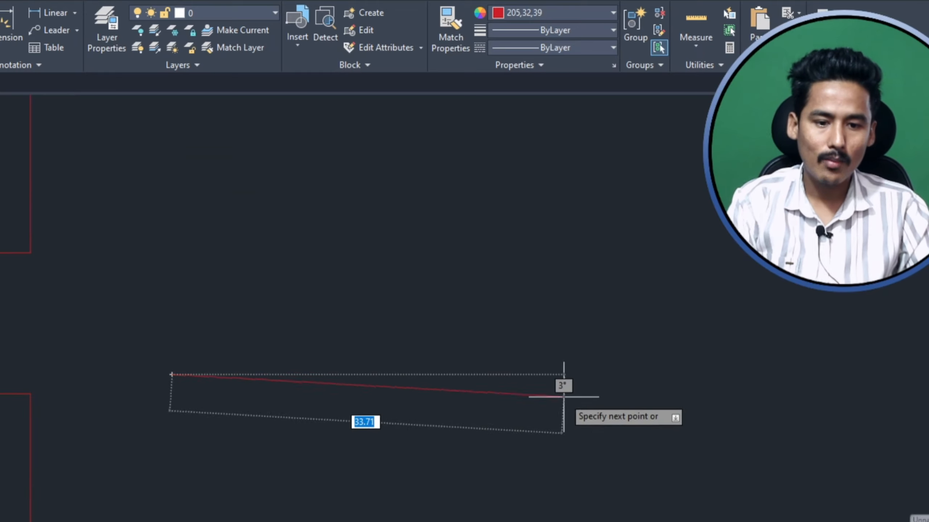
pyautogui.click(564, 374)
pyautogui.press('Return')
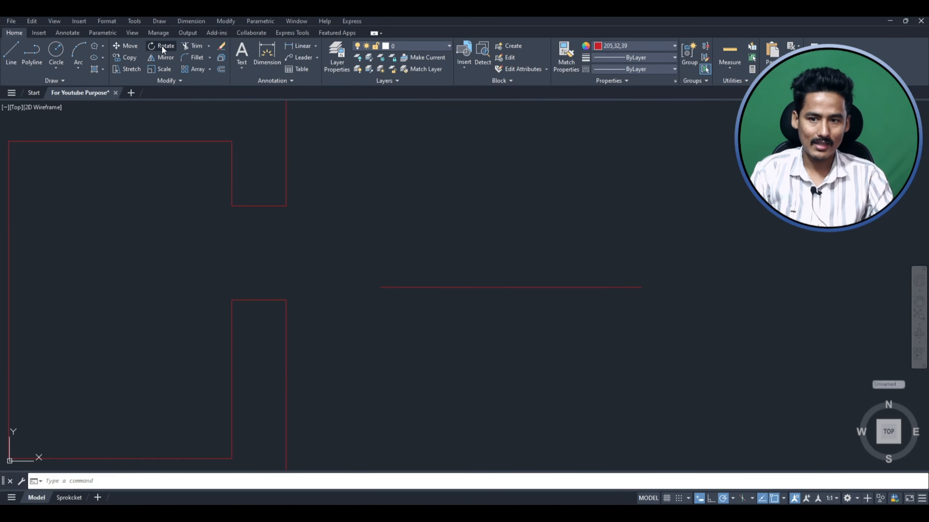
# Step: Rotate the horizontal line 45 degrees about its endpoint nearest the outline
pyautogui.click(402, 287)
pyautogui.press('Return')
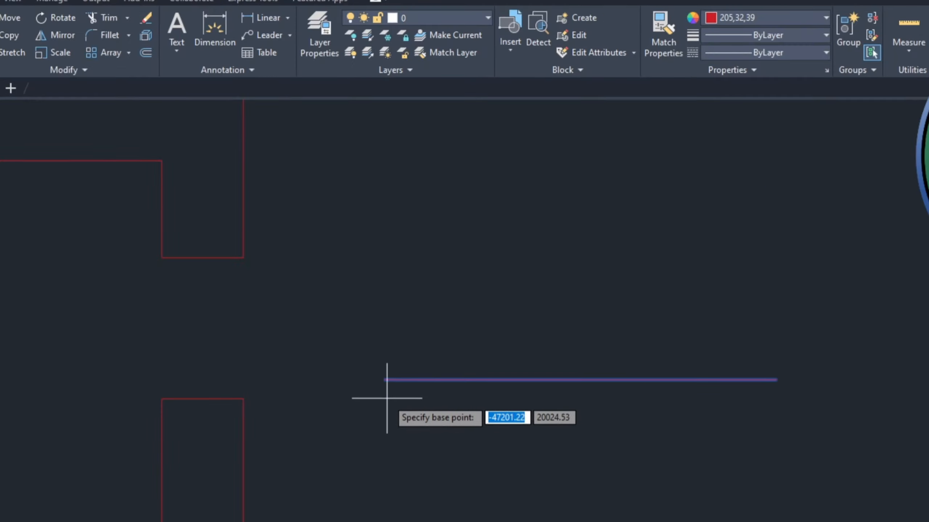
pyautogui.click(380, 287)
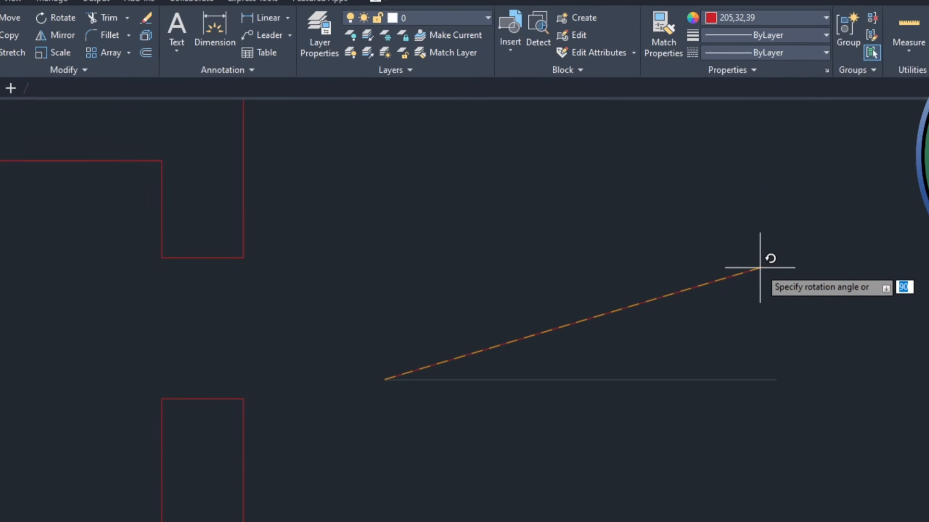
pyautogui.write('45')
pyautogui.press('Return')
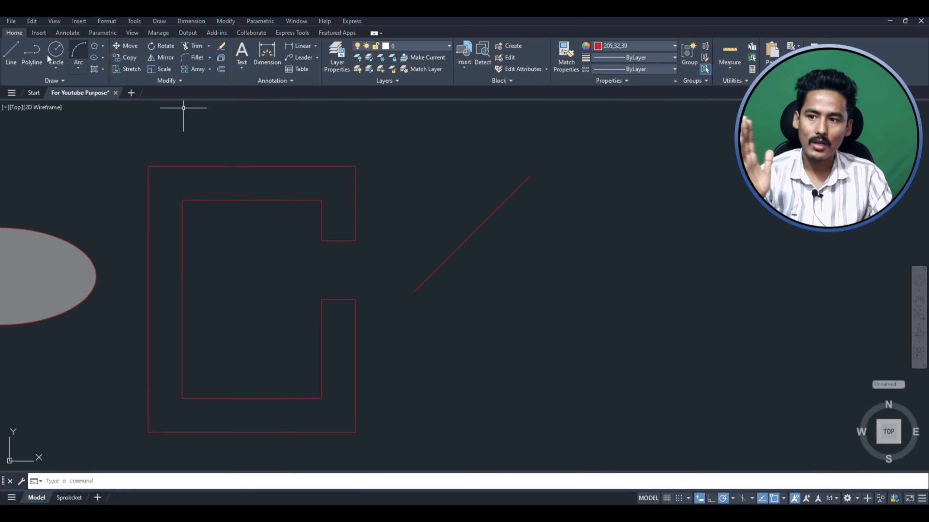
# Step: Draw a horizontal polyline about 43 units long from the lower endpoint of the inclined line, away from the outline
pyautogui.click(33, 56)
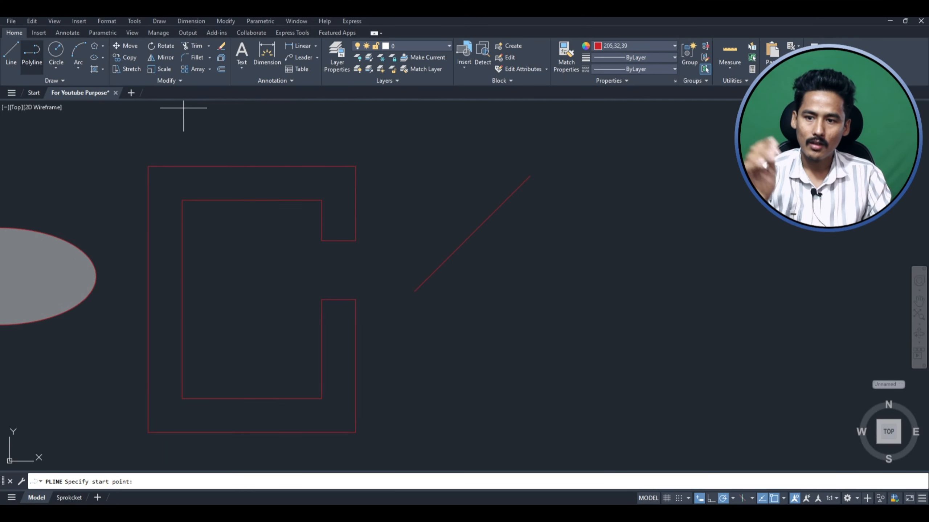
pyautogui.scroll(2, 480, 282)
pyautogui.click(375, 296)
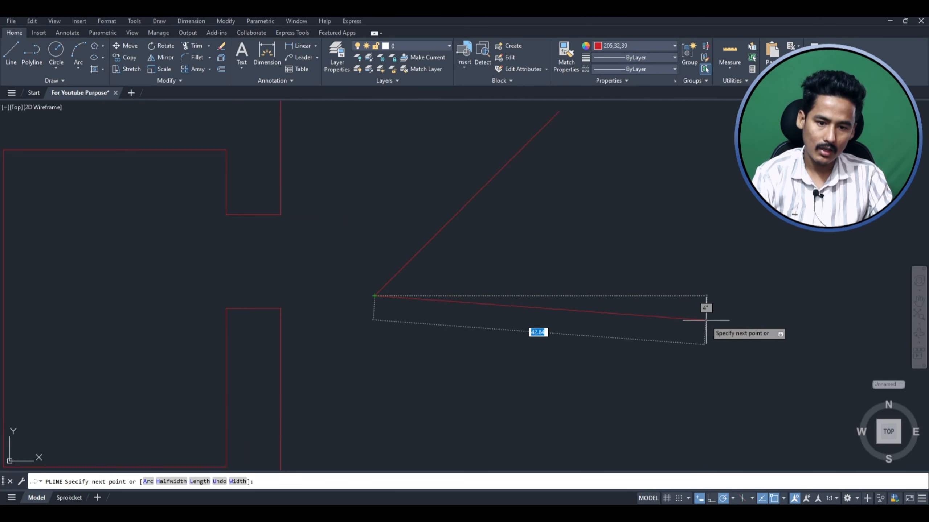
pyautogui.press('Escape')
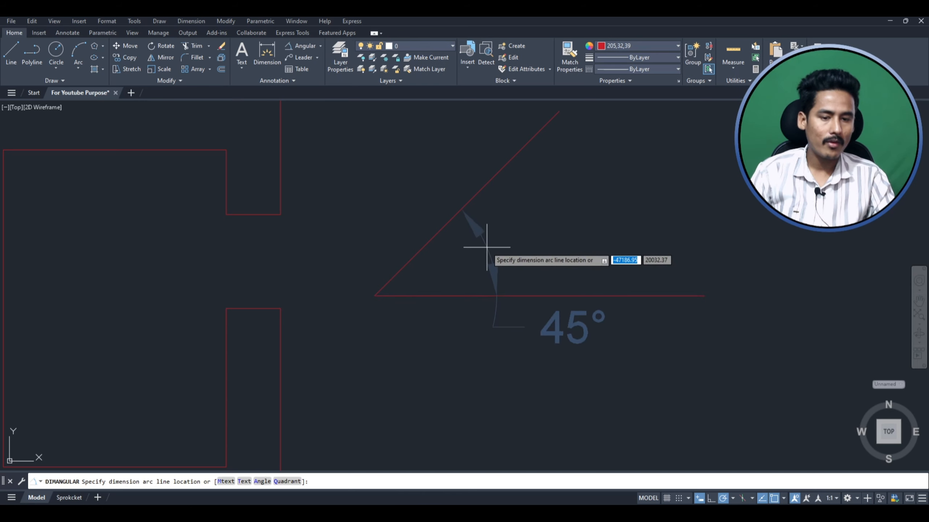
# Step: Add an angular dimension between the inclined line and the horizontal line, with its arc in the opening between them
pyautogui.click(486, 248)
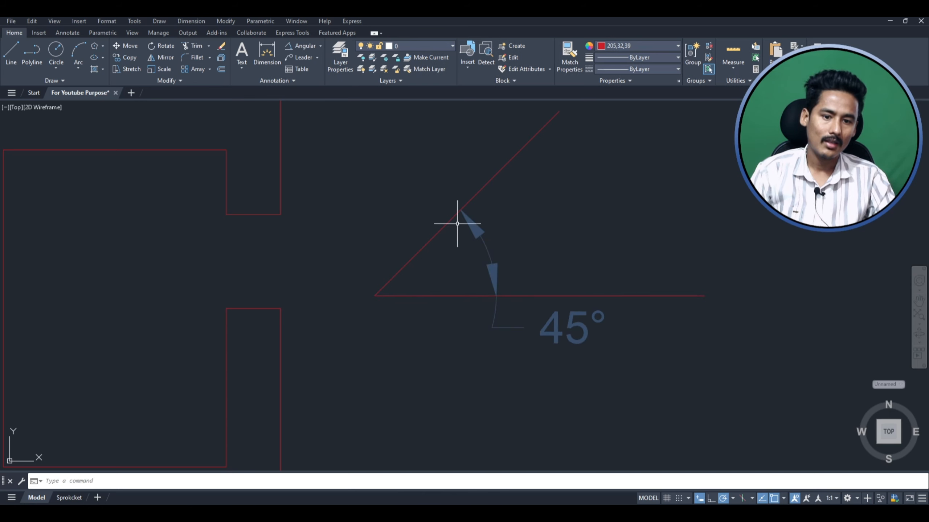
pyautogui.click(560, 337)
pyautogui.click(463, 322)
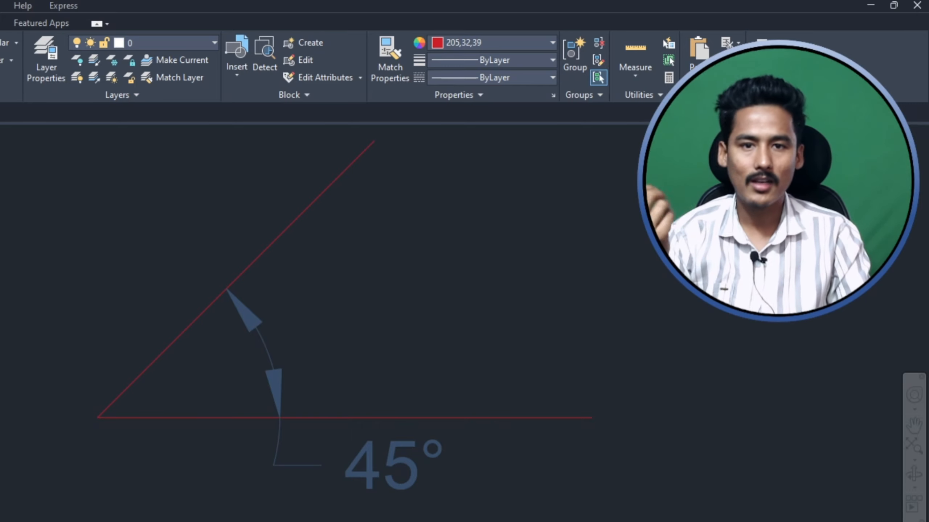
pyautogui.scroll(-2, 94, 454)
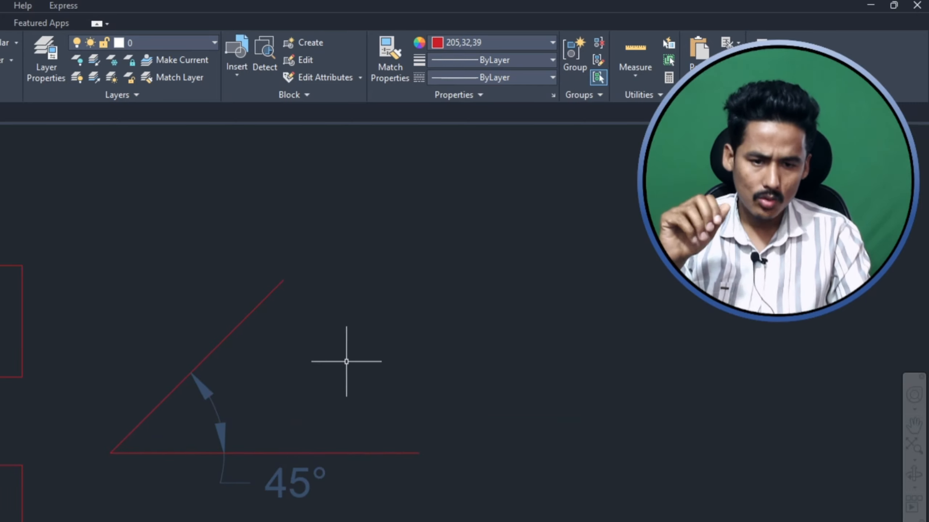
pyautogui.scroll(2, 445, 459)
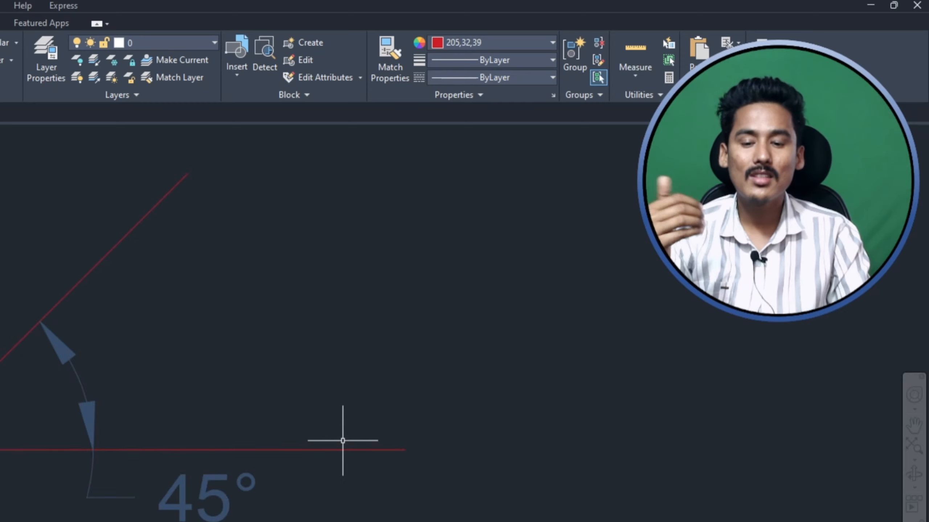
pyautogui.scroll(-2, 123, 507)
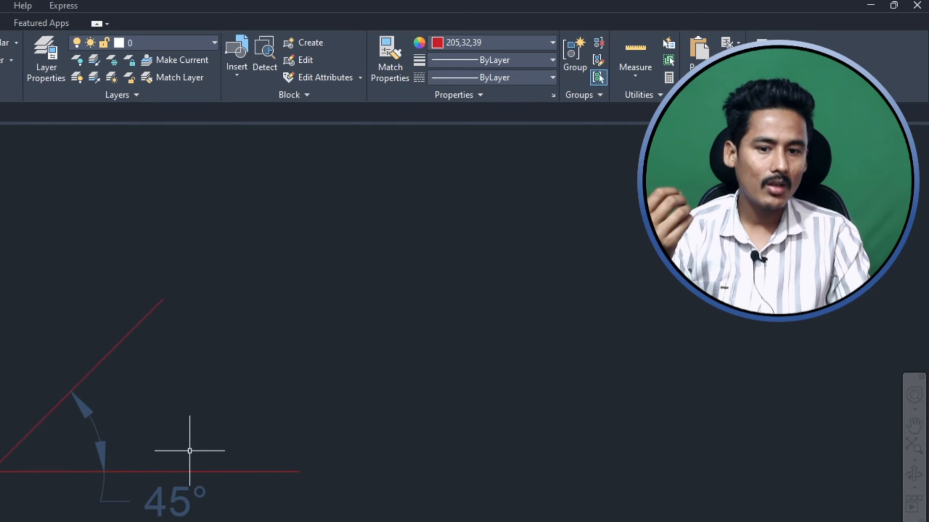
pyautogui.scroll(2, 188, 442)
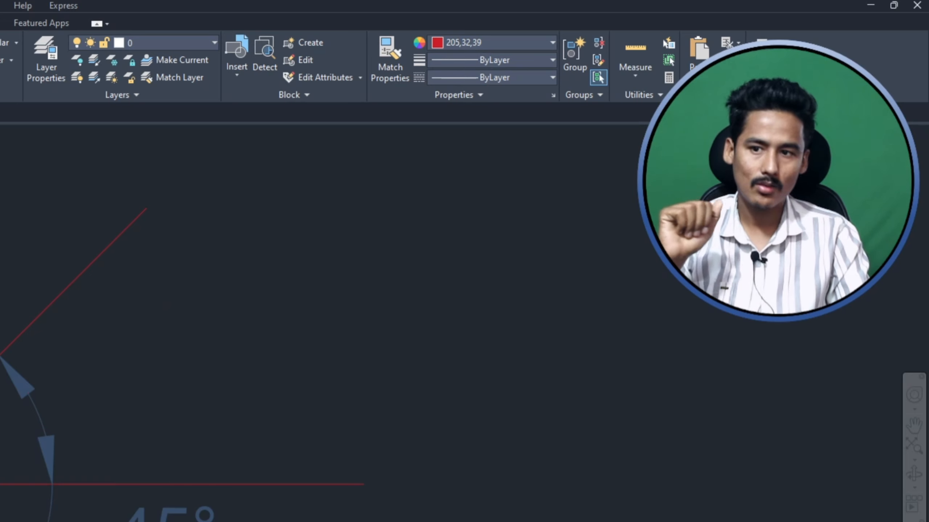
pyautogui.scroll(-2, 8, 494)
pyautogui.scroll(2, 117, 432)
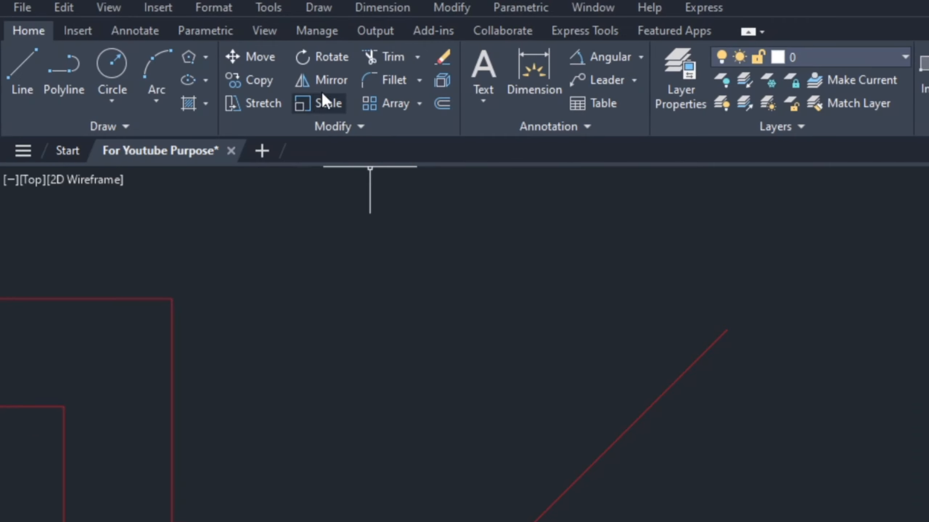
pyautogui.click(324, 81)
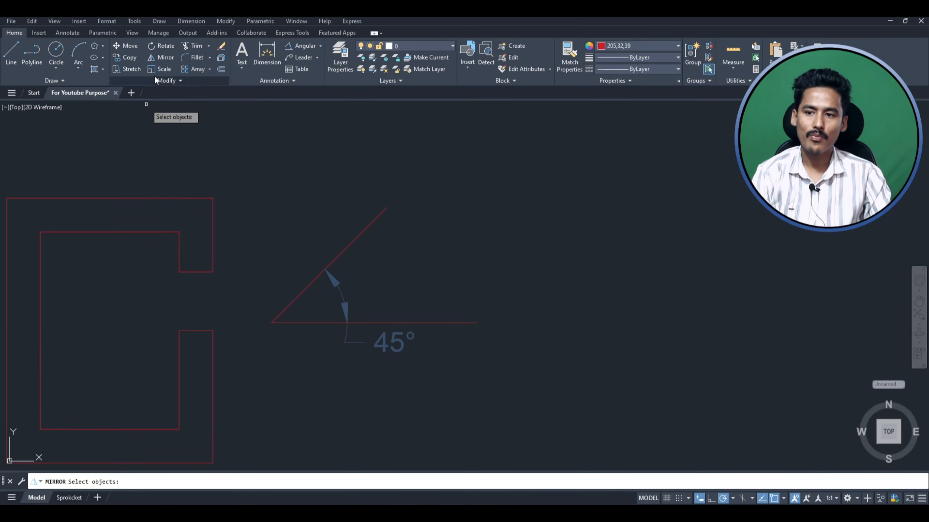
pyautogui.click(354, 322)
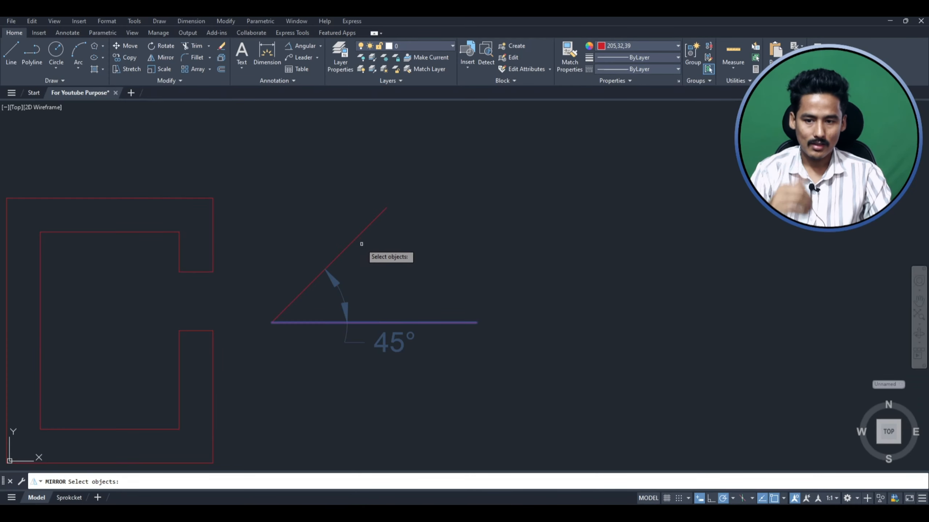
pyautogui.scroll(-8, 357, 242)
pyautogui.press('Escape')
# Step: Copy the C-shaped outline horizontally into the empty area beyond the 45° angle
pyautogui.scroll(4, 304, 264)
pyautogui.click(373, 233)
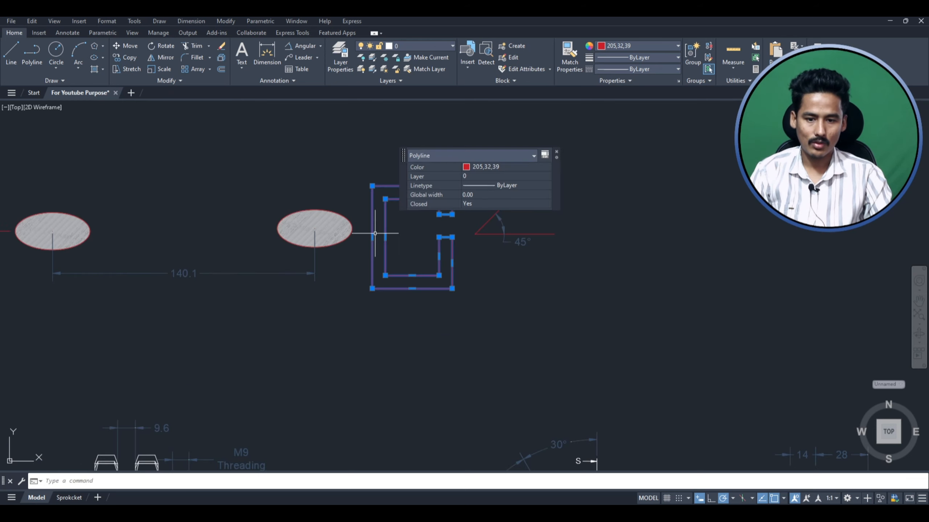
pyautogui.write('co')
pyautogui.press('Return')
pyautogui.click(354, 349)
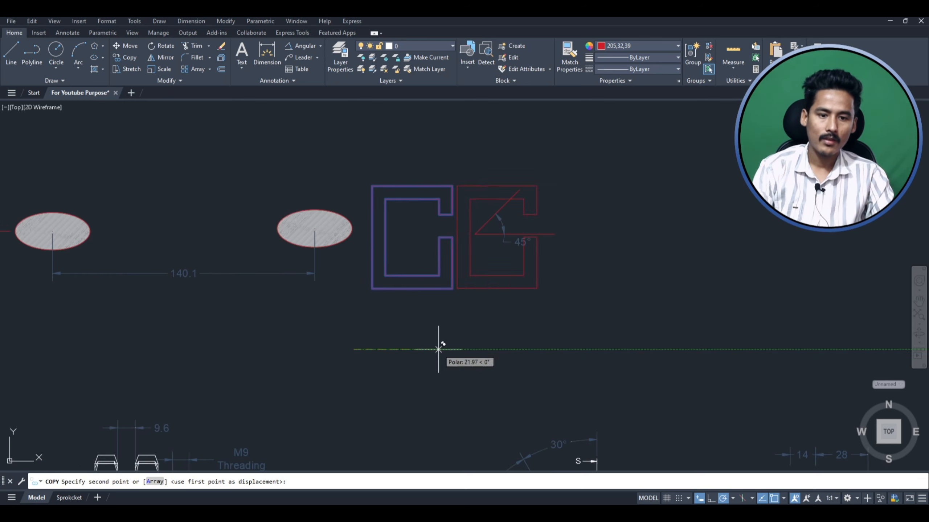
pyautogui.click(591, 349)
pyautogui.press('Escape')
# Step: Mirror the copied C-shaped outline about the vertical line through its outer corners on the opening side, keeping the source object
pyautogui.scroll(5, 647, 238)
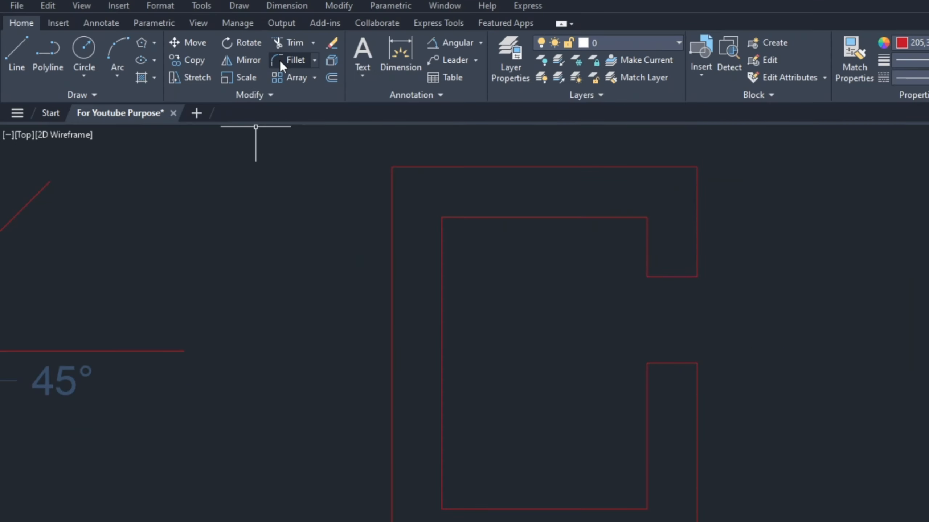
pyautogui.click(248, 60)
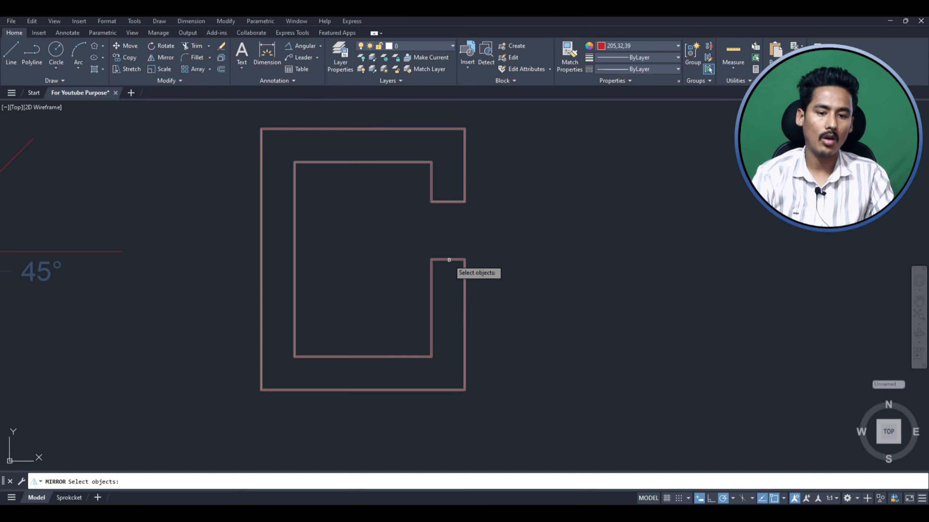
pyautogui.click(449, 259)
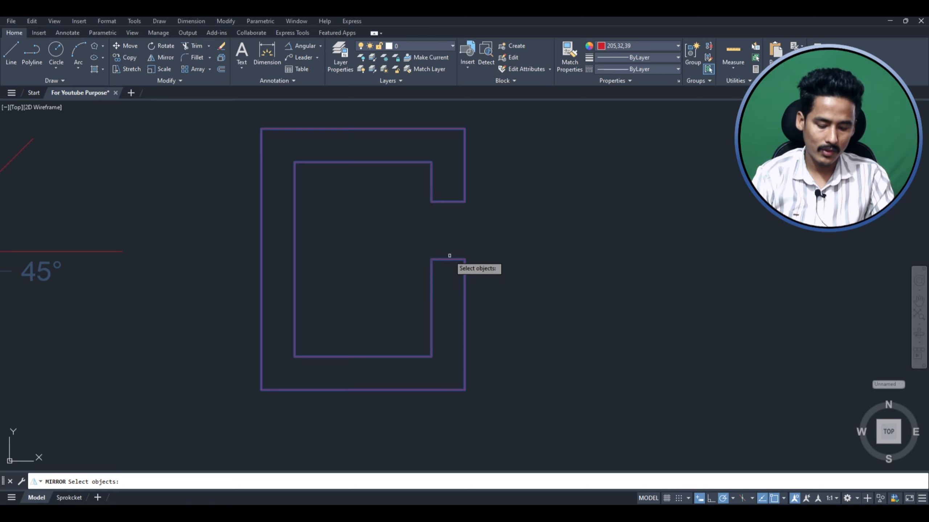
pyautogui.press('Return')
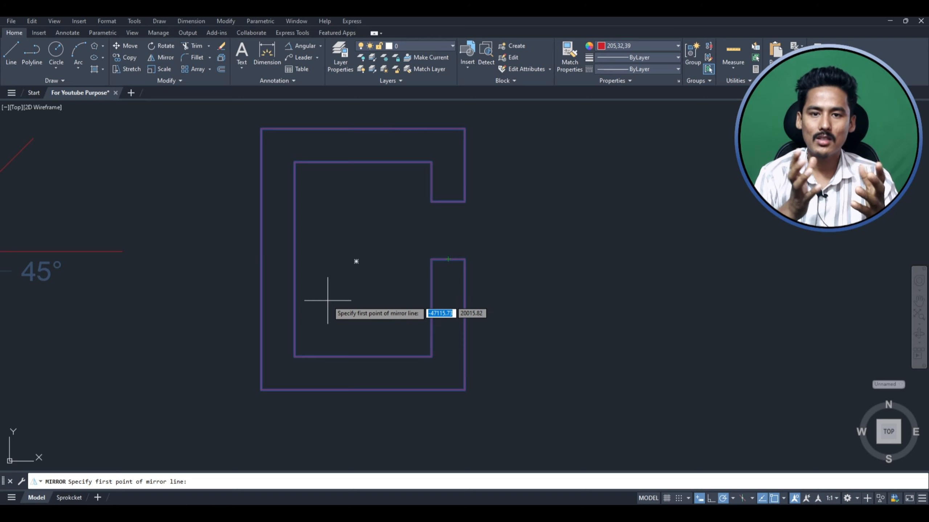
pyautogui.click(464, 390)
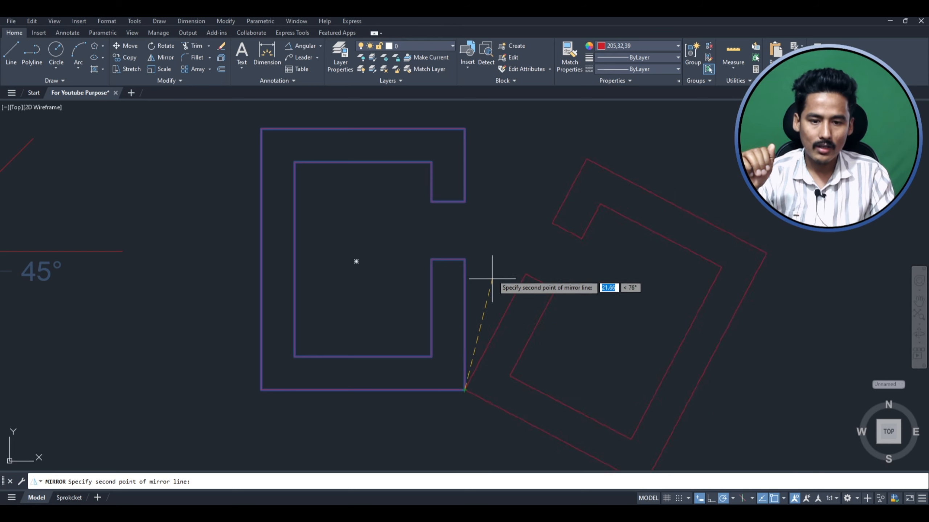
pyautogui.click(465, 129)
pyautogui.press('Return')
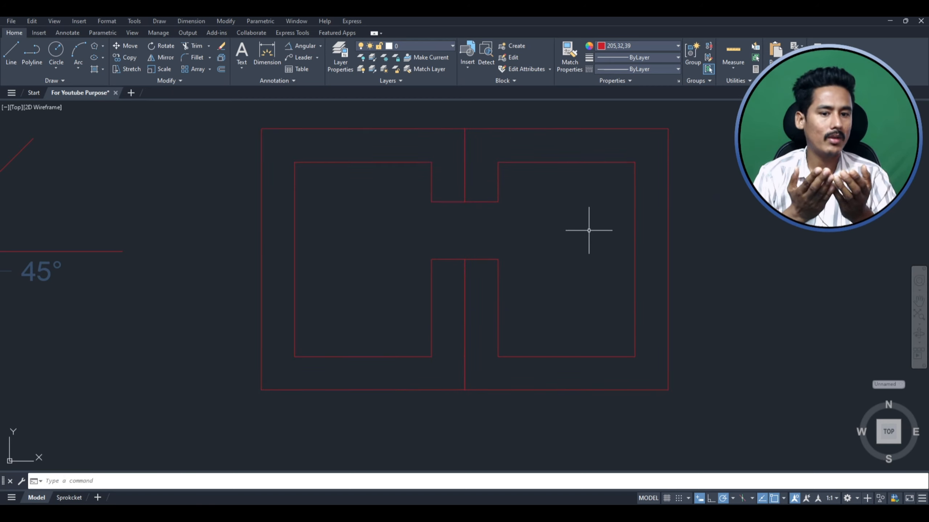
pyautogui.click(746, 335)
pyautogui.click(577, 248)
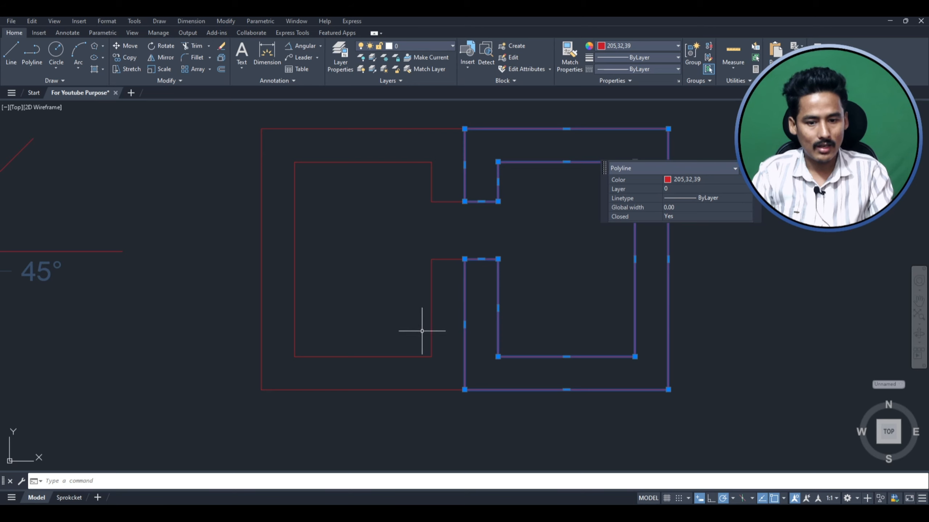
pyautogui.scroll(-2, 396, 290)
pyautogui.press('Escape')
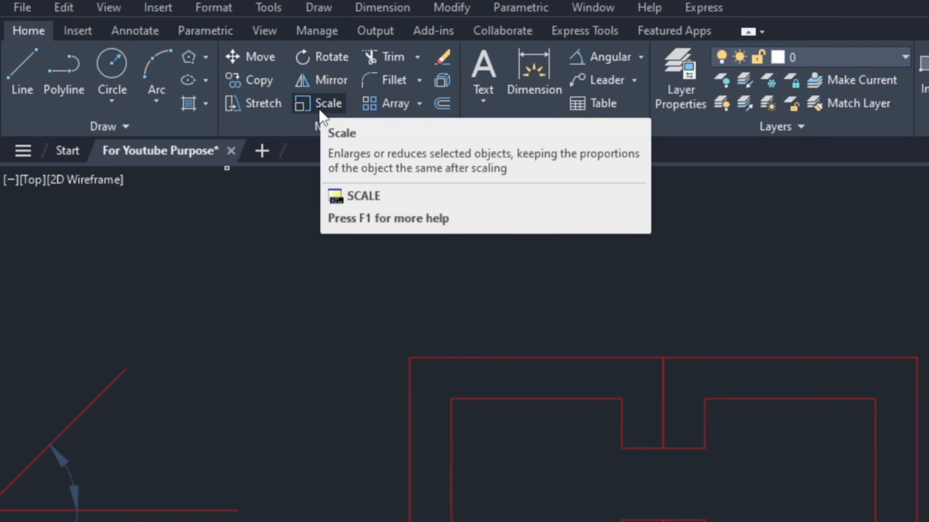
# Step: Scale the mirrored outline about its geometric centre by a factor of 0.5
pyautogui.click(322, 104)
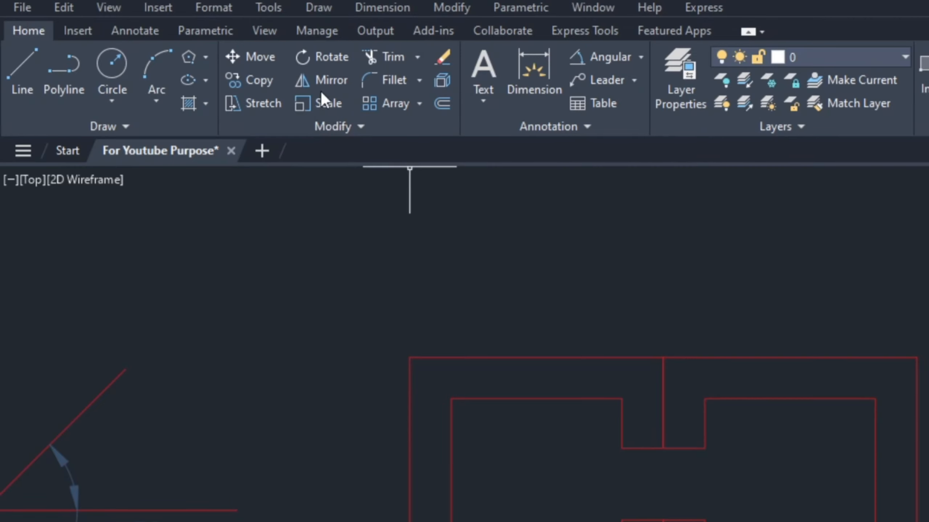
pyautogui.click(324, 110)
pyautogui.click(603, 468)
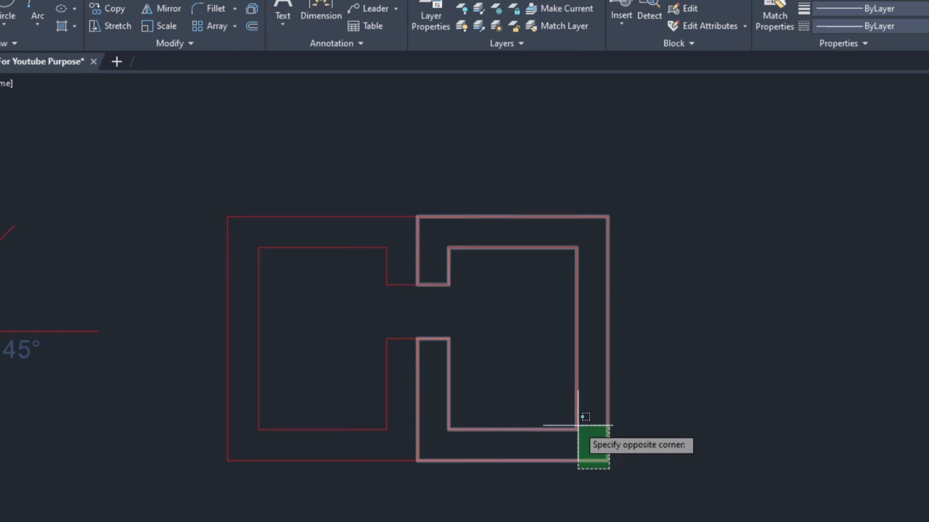
pyautogui.click(581, 428)
pyautogui.press('Return')
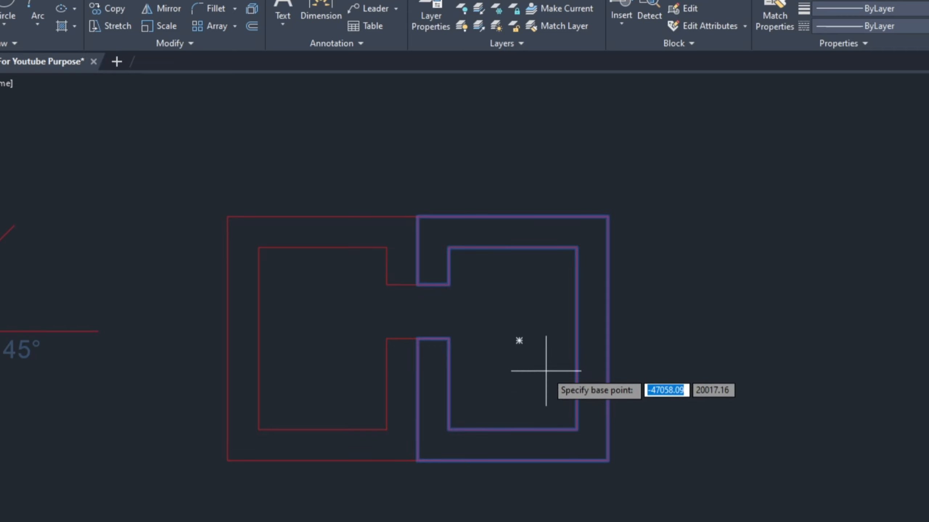
pyautogui.click(515, 341)
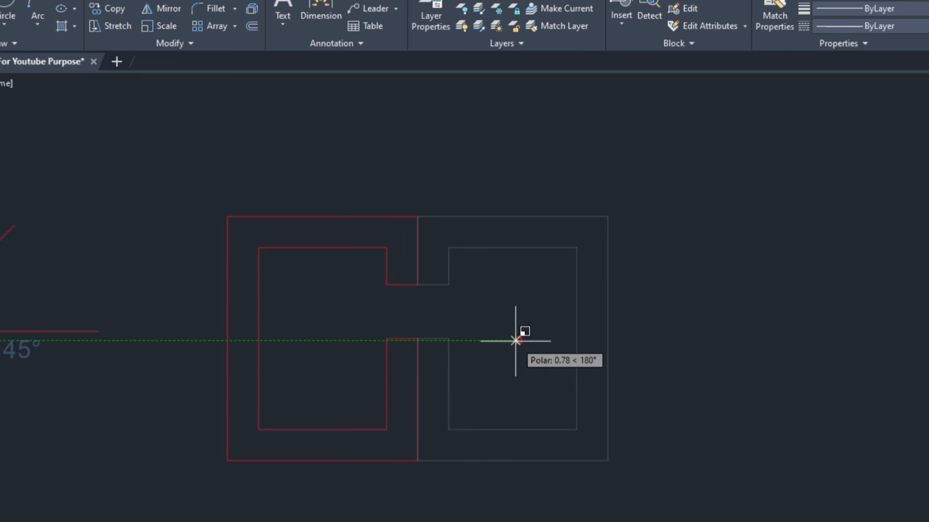
pyautogui.click(515, 341)
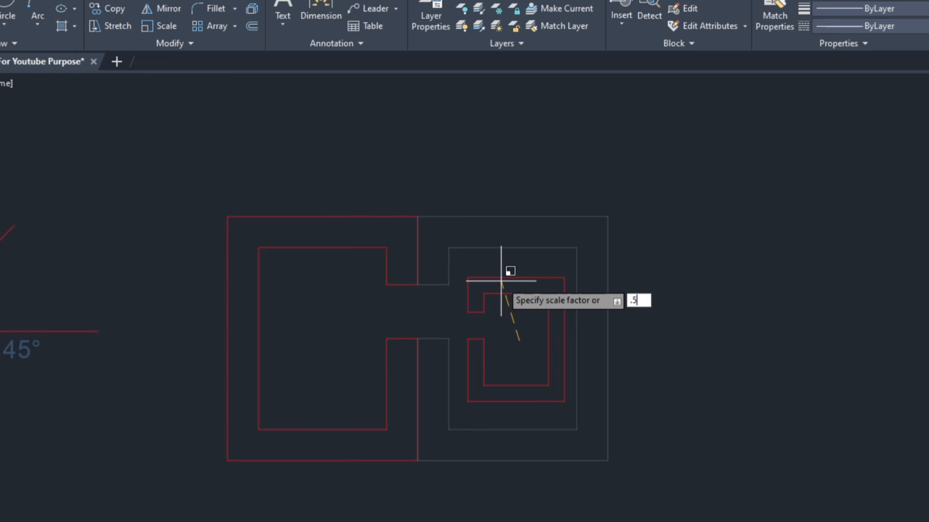
pyautogui.press('Return')
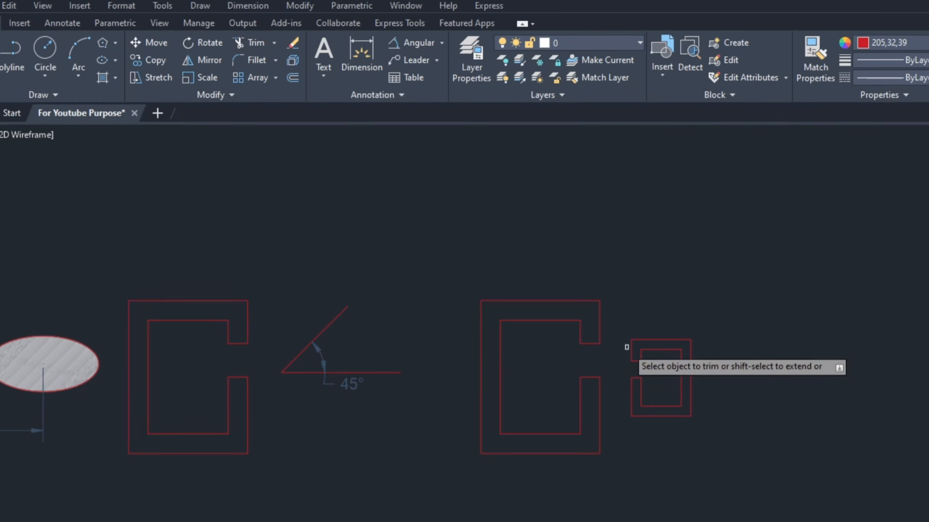
# Step: Trim off the magenta hexagon's lower-right side and the circle's upper-right arc above the horizontal line
pyautogui.scroll(2, 347, 386)
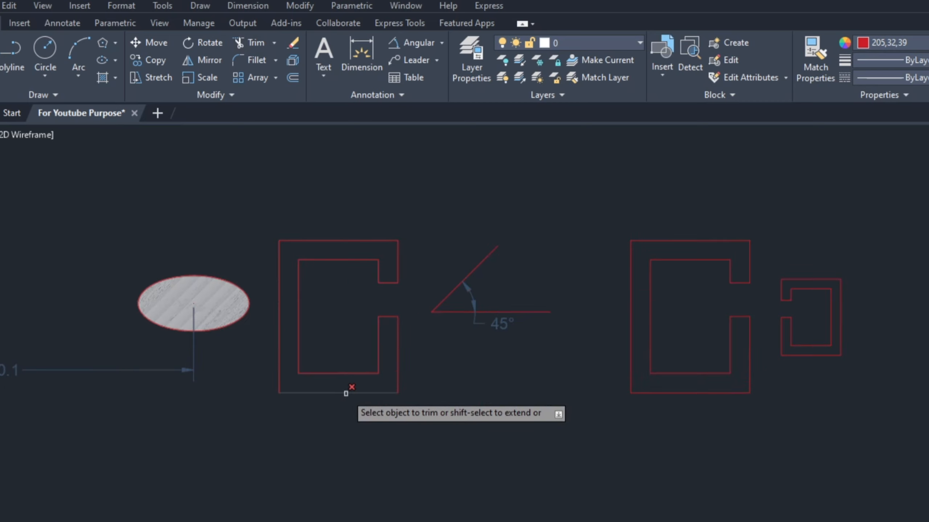
pyautogui.scroll(2, 329, 314)
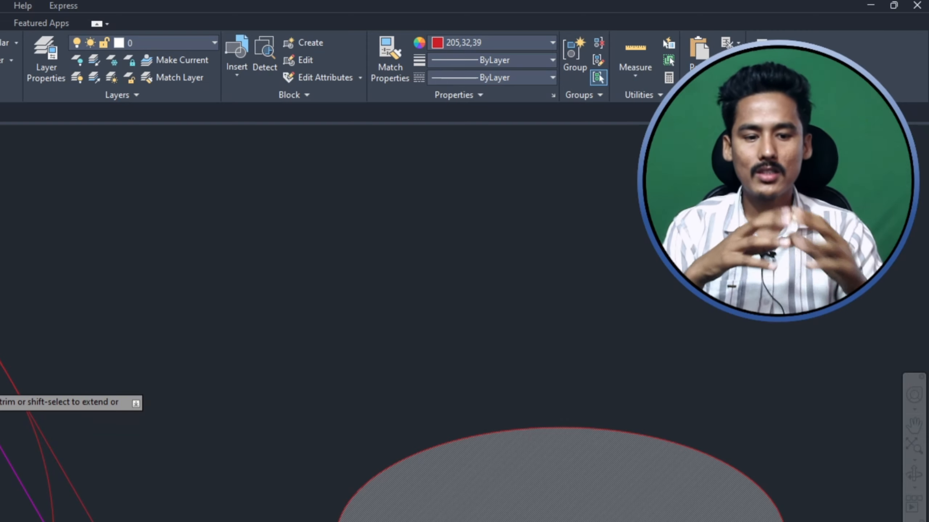
pyautogui.scroll(-2, 310, 405)
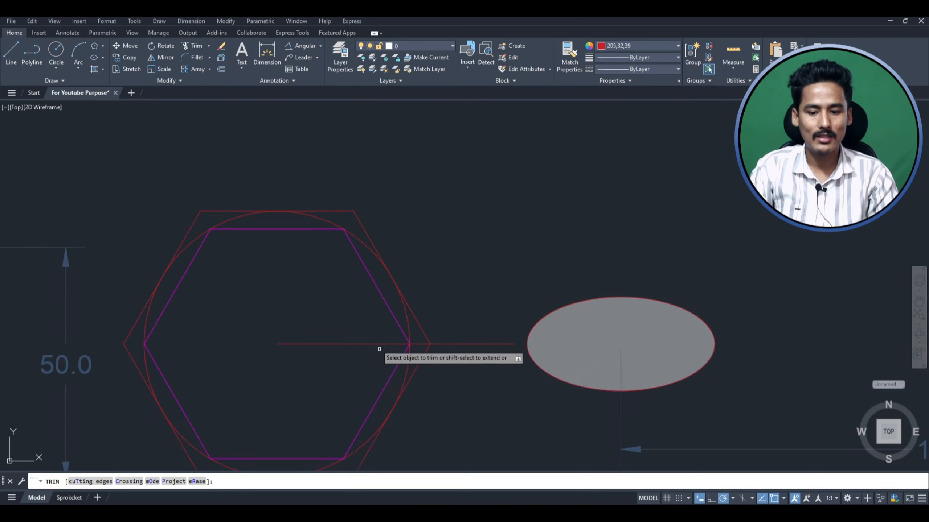
pyautogui.scroll(-2, 377, 357)
pyautogui.scroll(5, 374, 364)
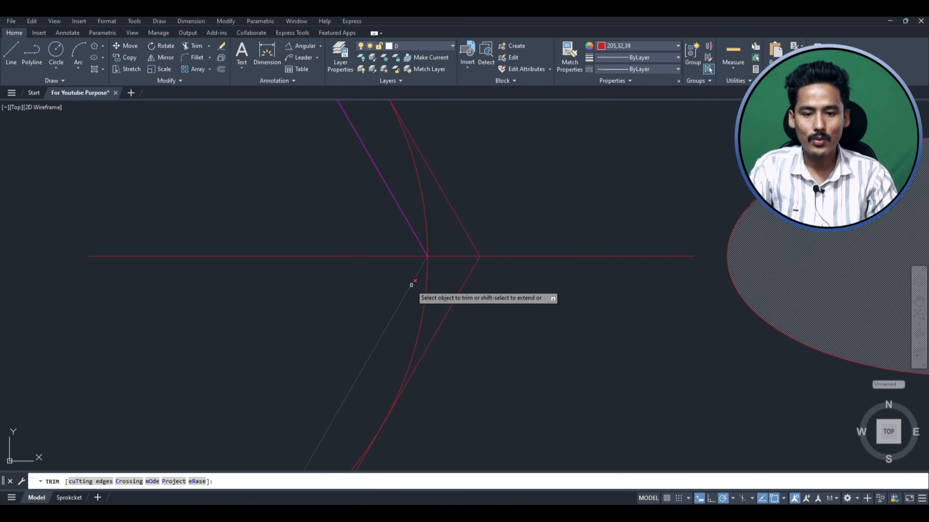
pyautogui.scroll(-1, 422, 255)
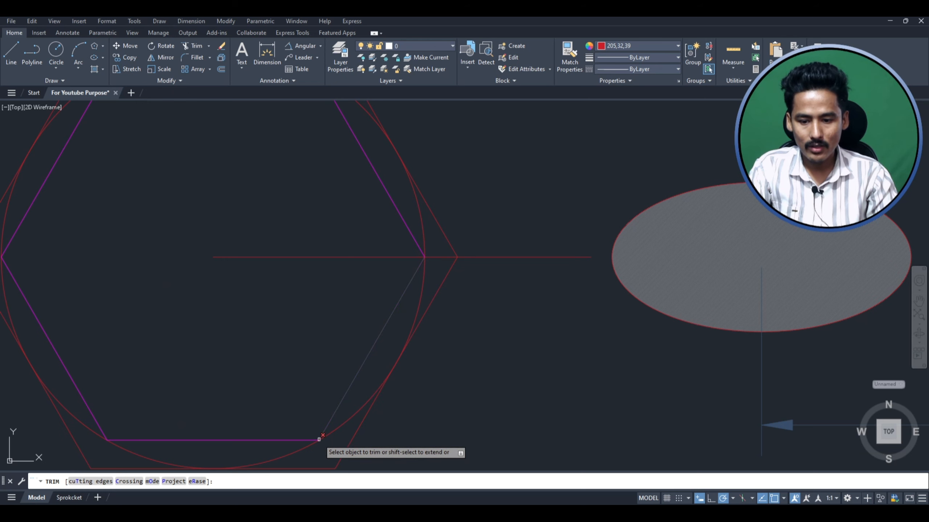
pyautogui.click(400, 300)
pyautogui.scroll(2, 420, 200)
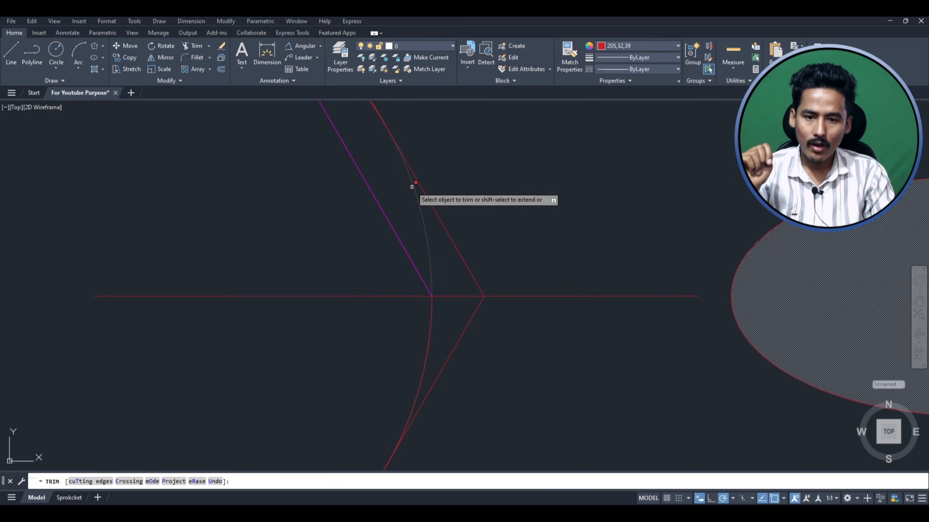
pyautogui.scroll(-2, 418, 236)
pyautogui.scroll(2, 419, 236)
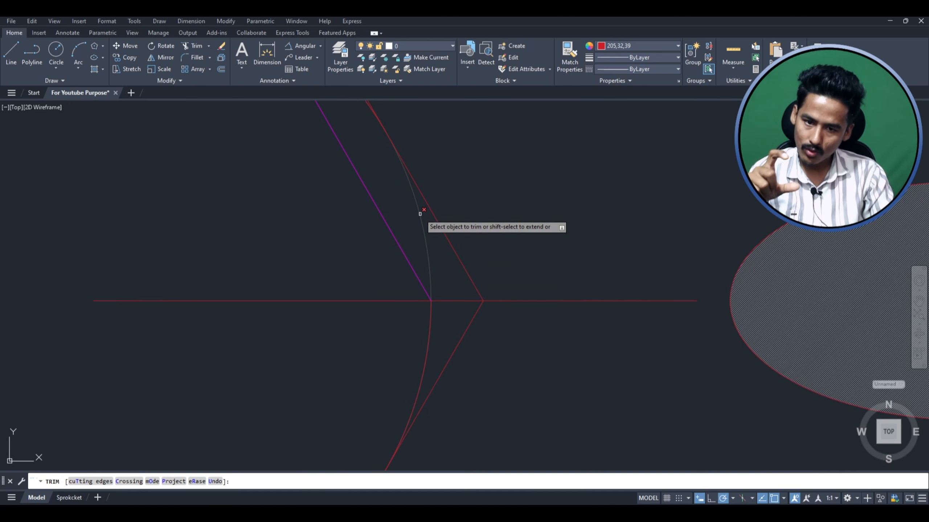
pyautogui.scroll(-3, 423, 234)
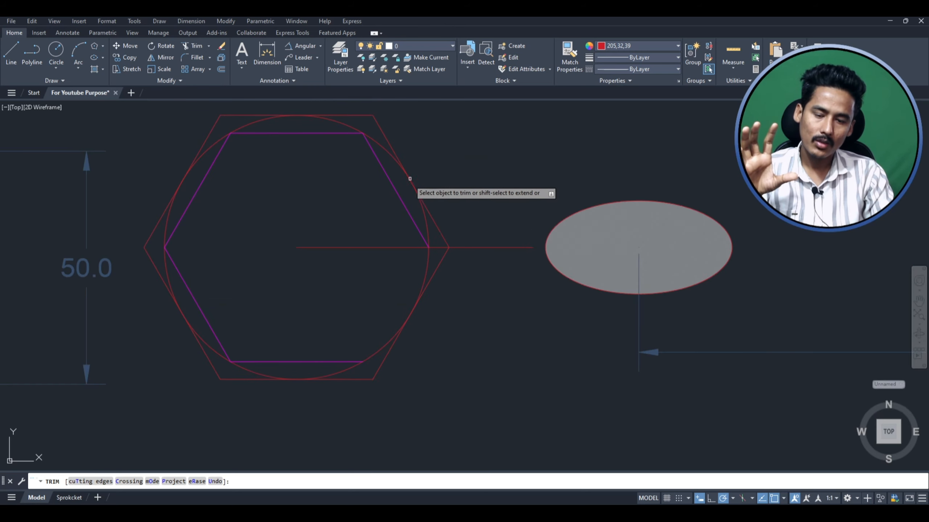
pyautogui.scroll(2, 426, 223)
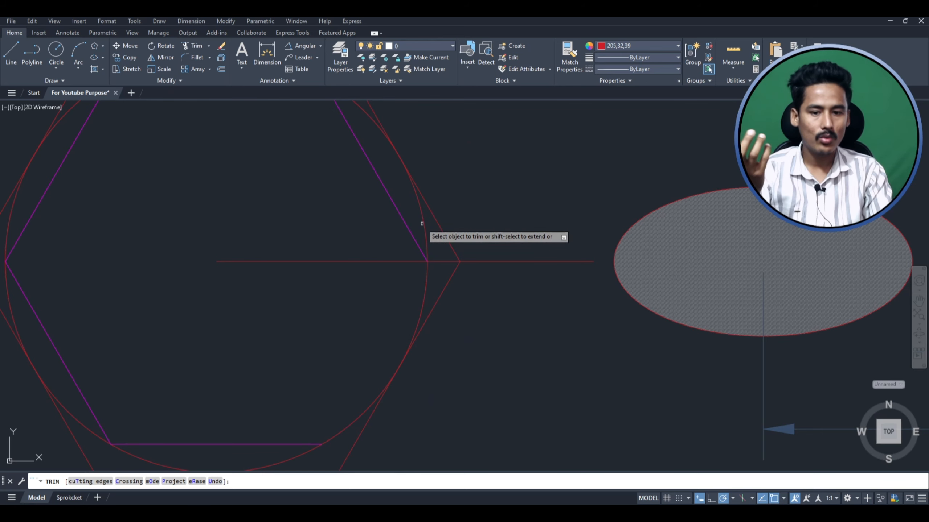
pyautogui.scroll(3, 431, 229)
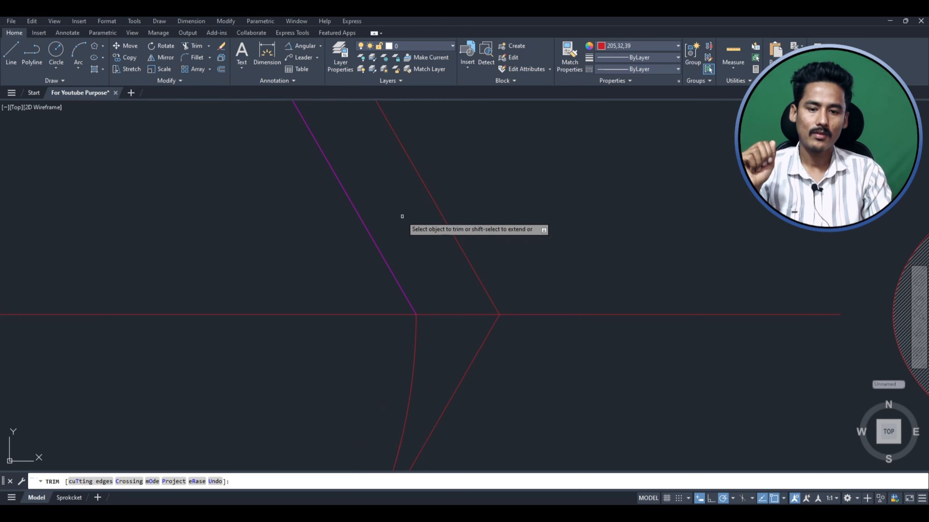
pyautogui.scroll(-4, 454, 261)
pyautogui.scroll(-2, 467, 208)
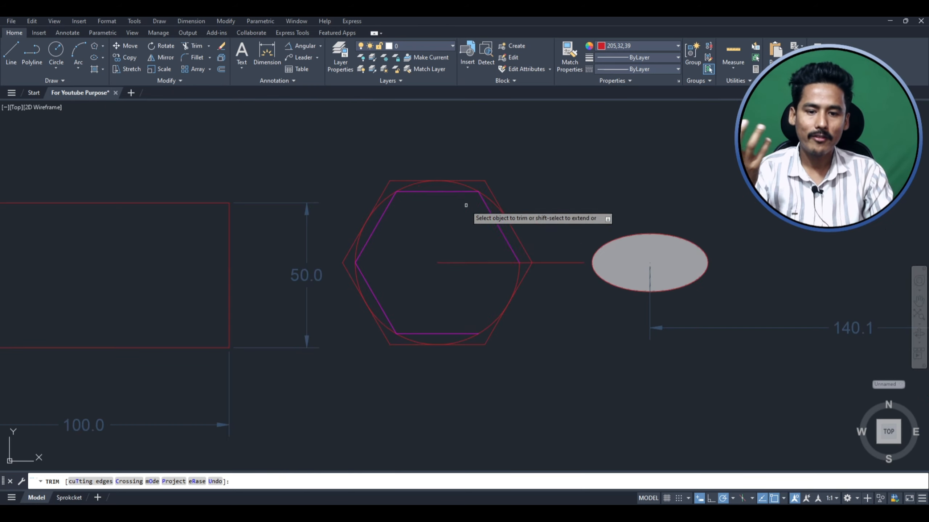
# Step: Trim away the upper edge of the 100 by 50 rectangle
pyautogui.scroll(-4, 614, 238)
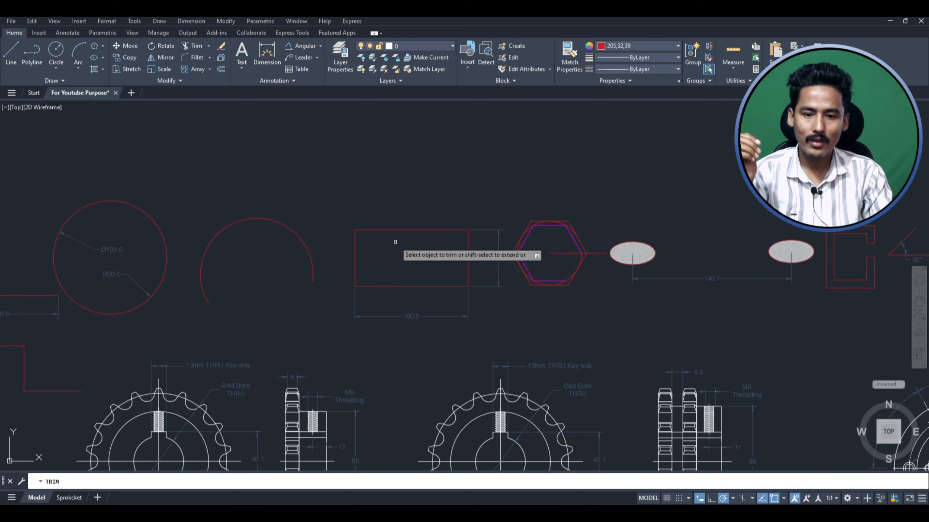
pyautogui.scroll(2, 401, 229)
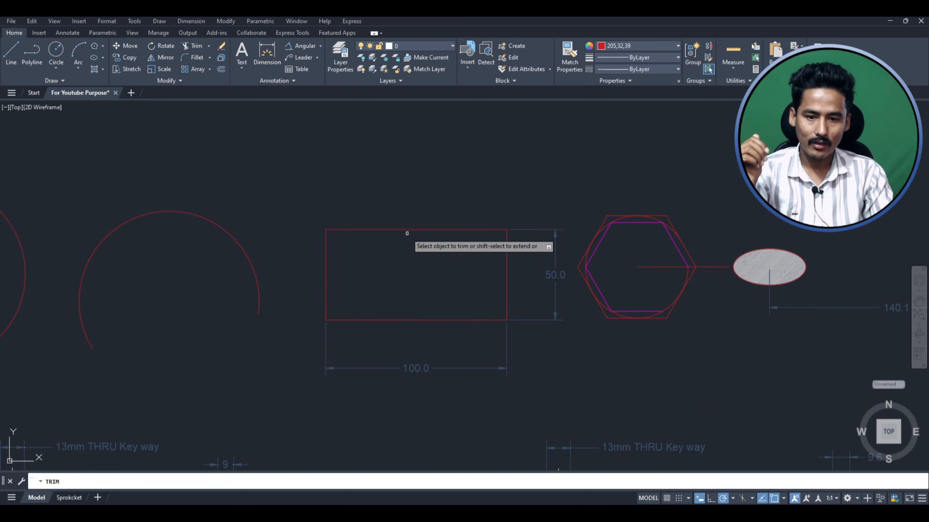
pyautogui.scroll(2, 406, 233)
pyautogui.click(398, 226)
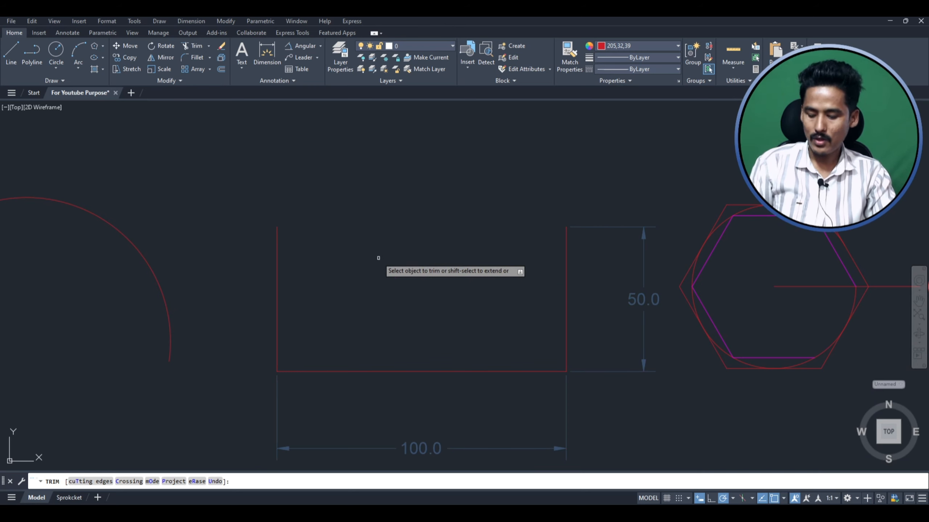
# Step: Undo the trims made on the rectangle, the circle and the magenta hexagon
pyautogui.hotkey('ctrl', 'z')
pyautogui.hotkey('ctrl', 'z')
pyautogui.hotkey('ctrl', 'z')
pyautogui.scroll(5, 292, 252)
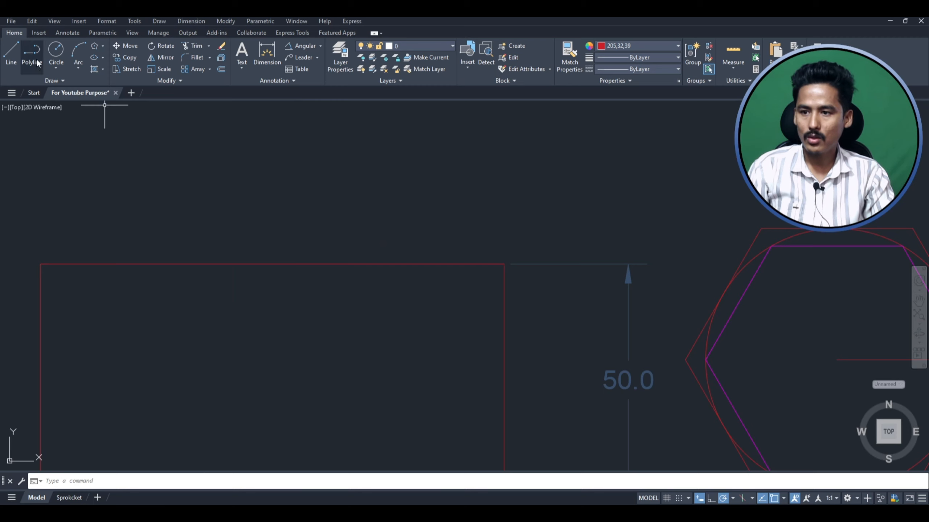
# Step: Draw a vertical line crossing the middle of the 100 by 50 rectangle's upper edge
pyautogui.click(270, 341)
pyautogui.click(270, 184)
pyautogui.press('Escape')
pyautogui.scroll(-4, 595, 258)
pyautogui.scroll(2, 380, 279)
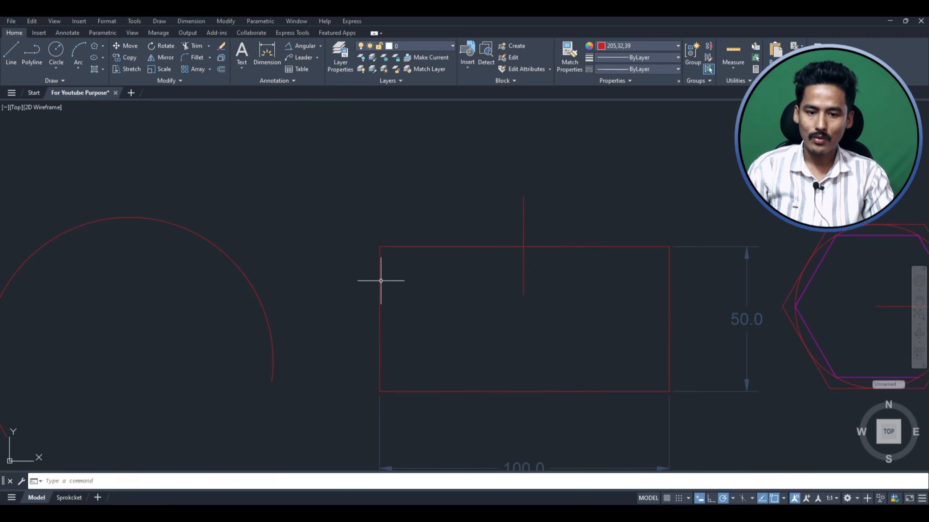
# Step: Trim away the left half of the rectangle's upper edge up to the vertical line
pyautogui.scroll(2, 497, 258)
pyautogui.write('TR')
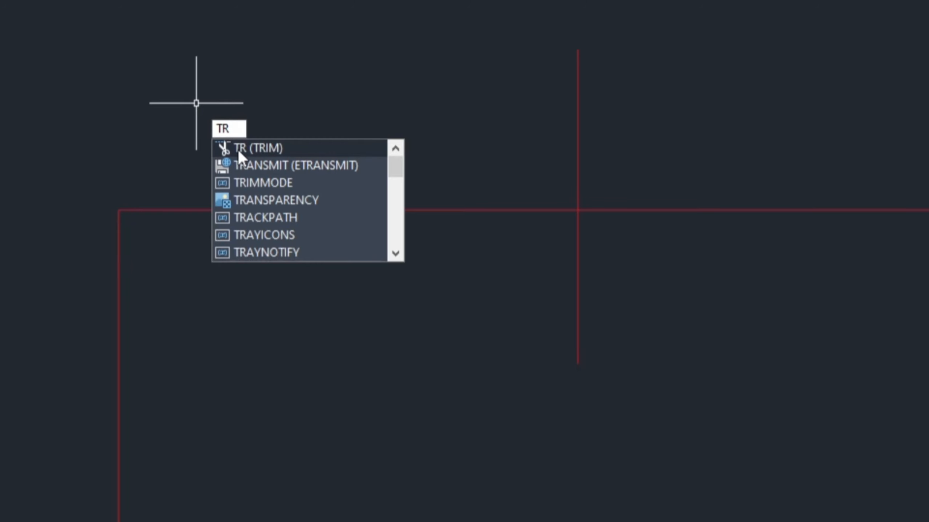
pyautogui.click(239, 148)
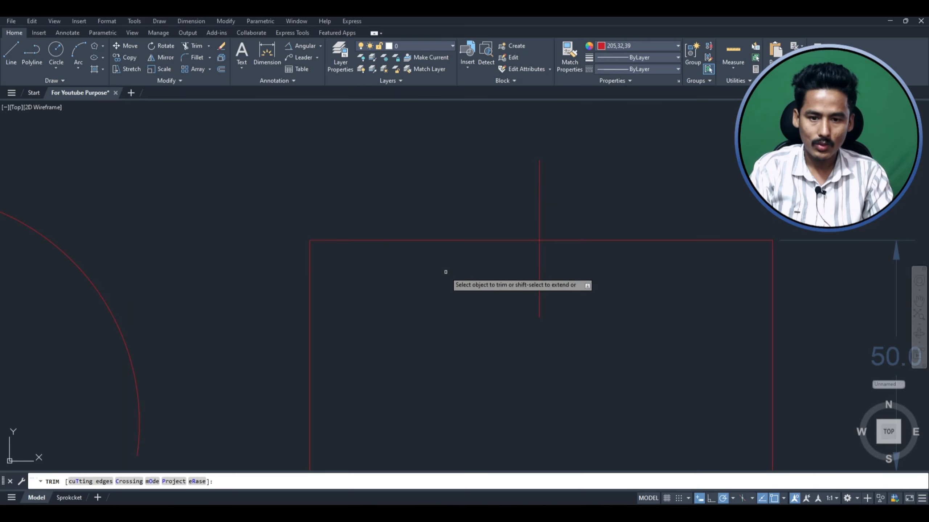
pyautogui.click(322, 210)
pyautogui.press('Escape')
pyautogui.scroll(-4, 402, 256)
pyautogui.scroll(2, 480, 257)
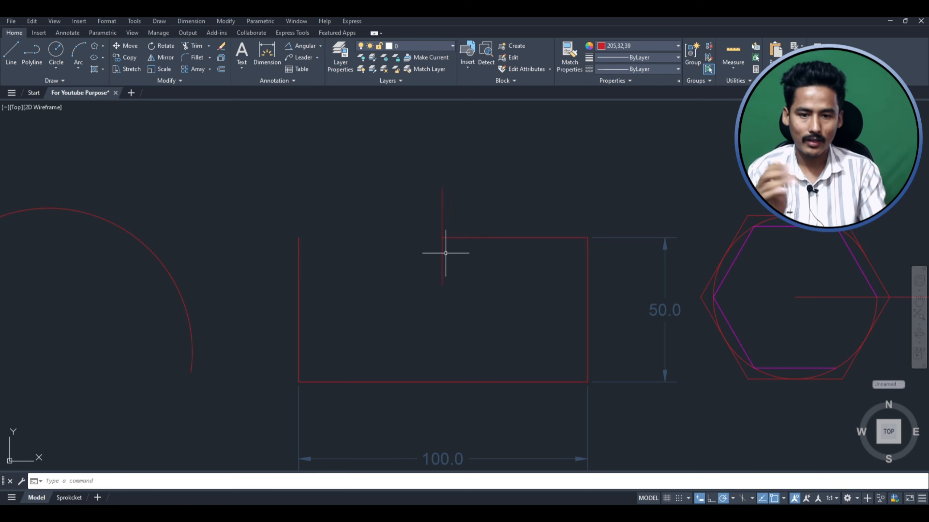
pyautogui.scroll(4, 442, 251)
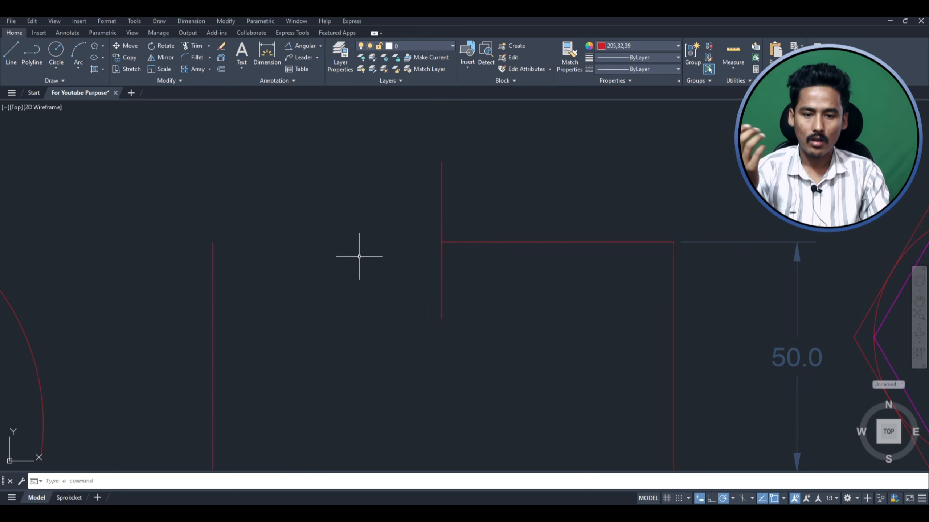
# Step: Start a Fillet for the C-shaped outline beside the hatched ellipse and choose the Radius option
pyautogui.scroll(-8, 414, 218)
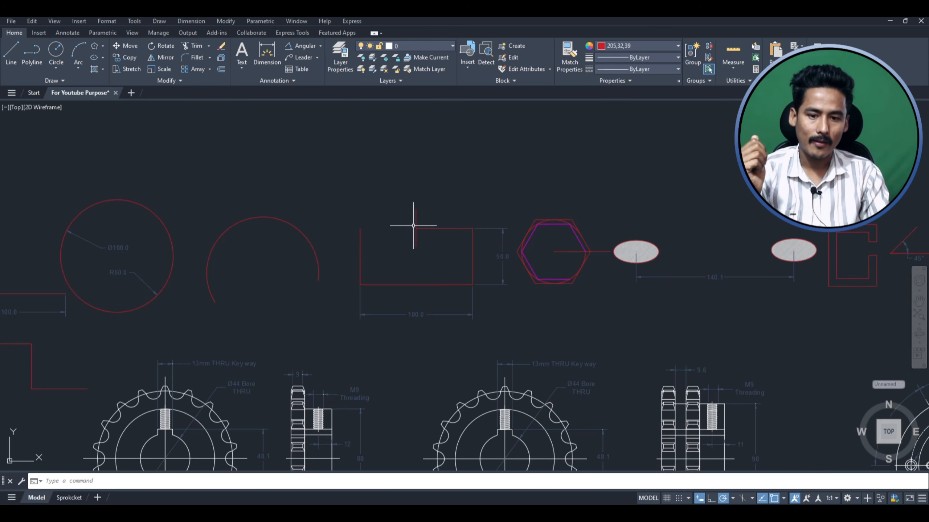
pyautogui.scroll(5, 702, 235)
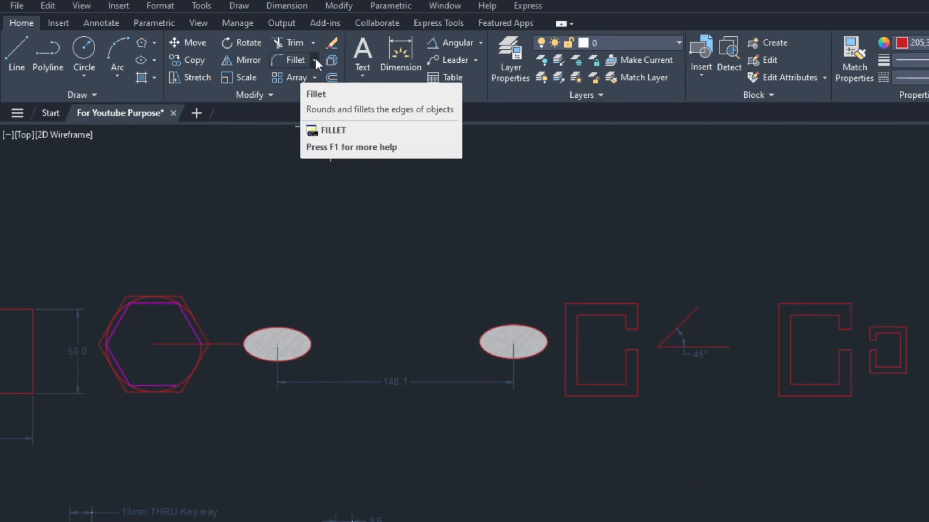
pyautogui.click(210, 57)
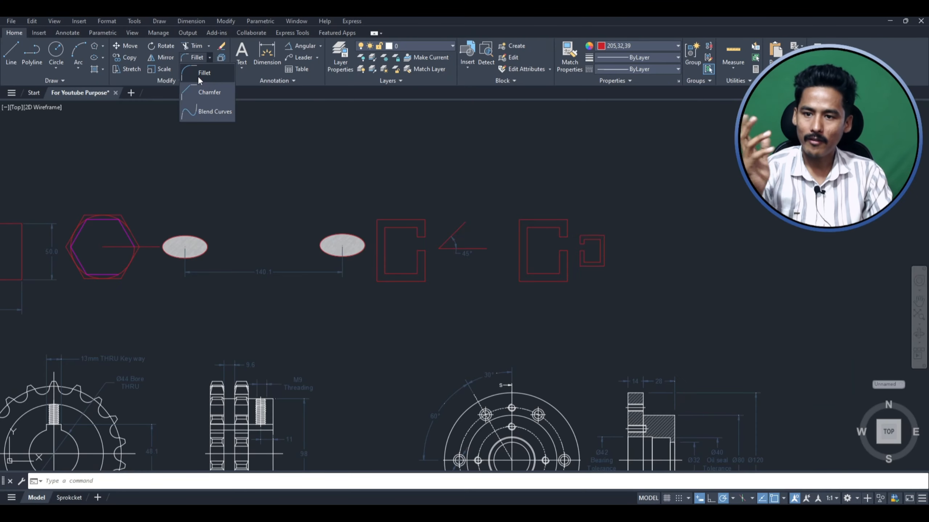
pyautogui.click(203, 76)
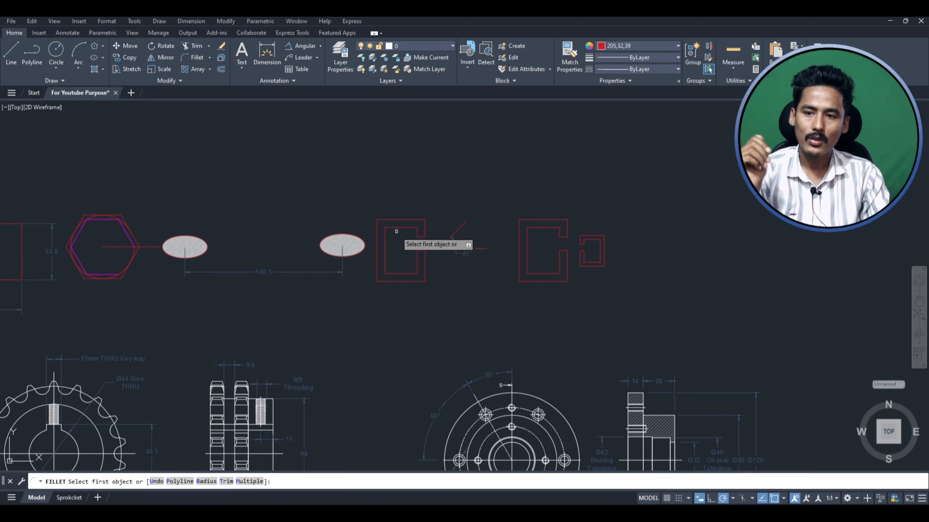
pyautogui.scroll(4, 393, 235)
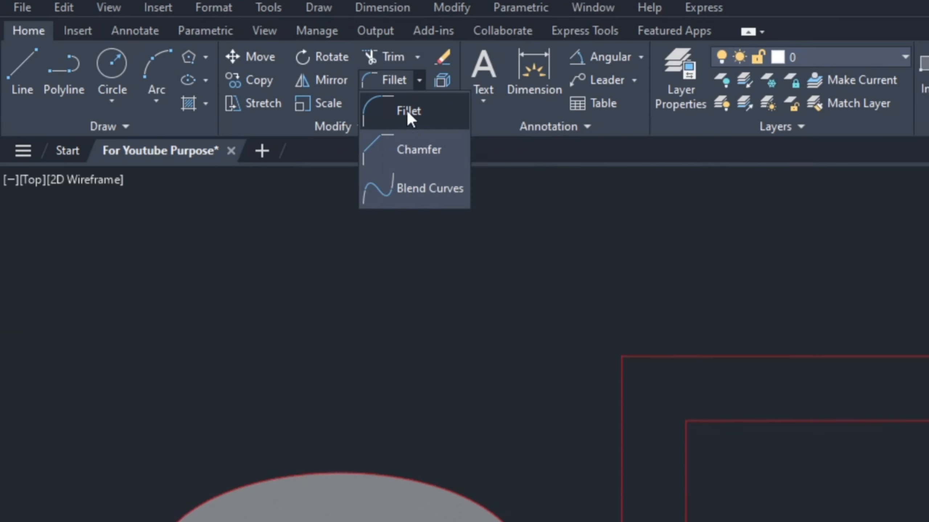
pyautogui.click(407, 111)
pyautogui.write('r')
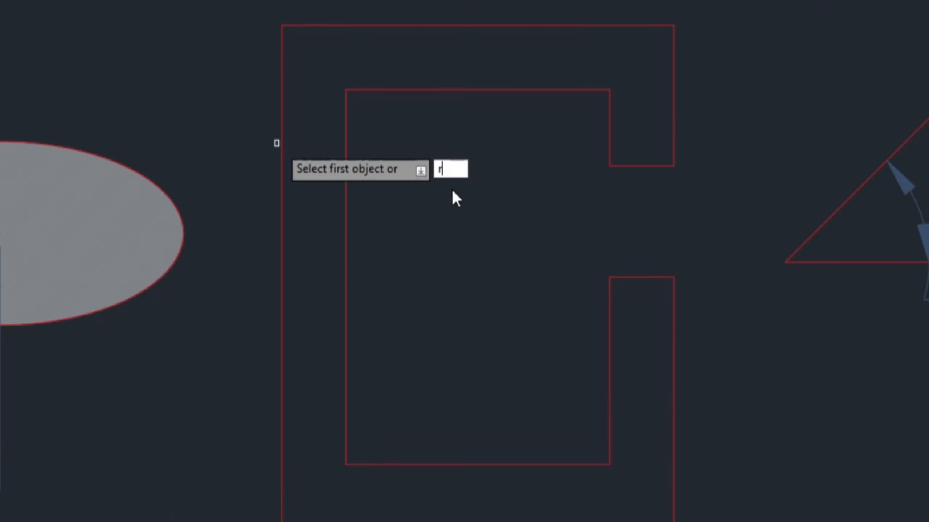
# Step: Fillet the upper-left outer corner of the large C-shaped profile with a radius of 2
pyautogui.press('Return')
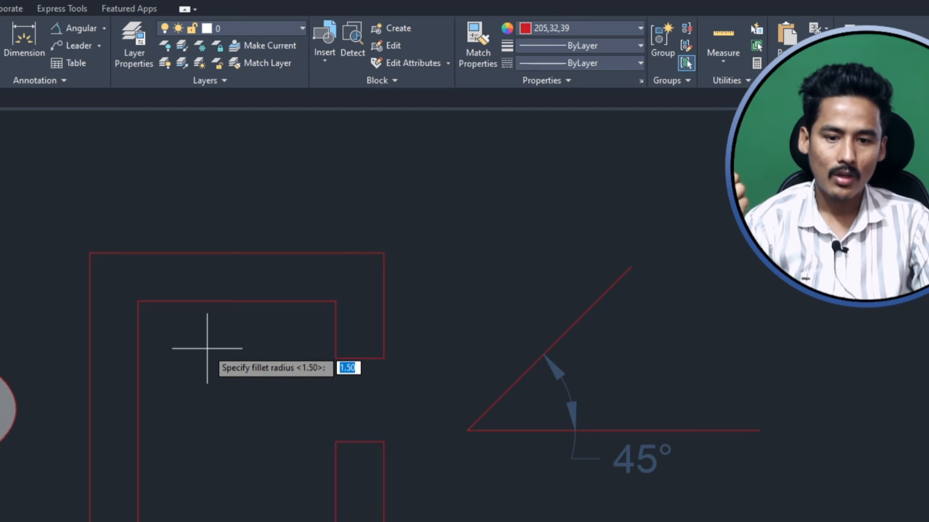
pyautogui.write('2')
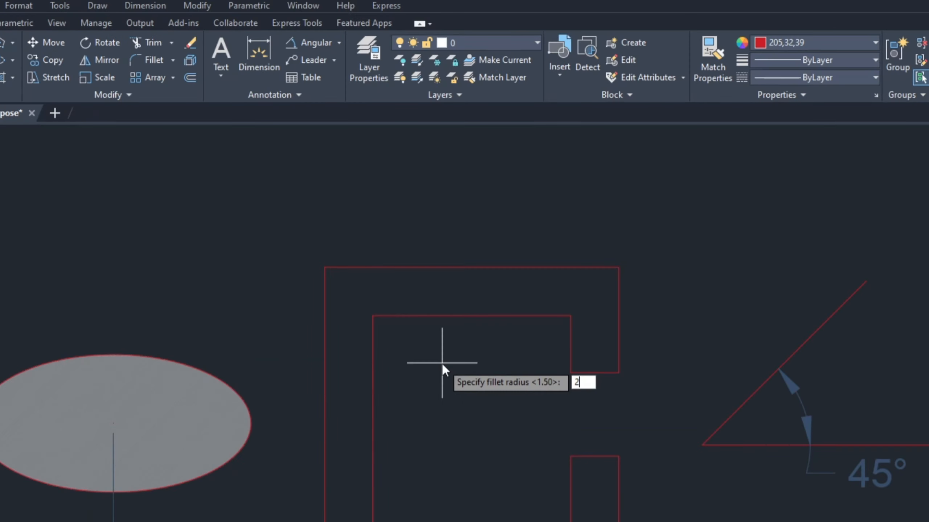
pyautogui.press('Return')
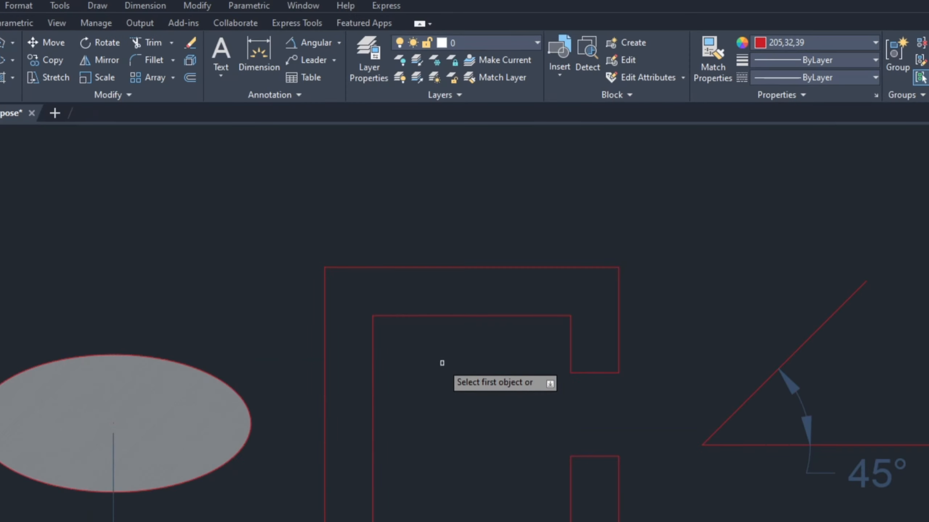
pyautogui.click(323, 314)
pyautogui.click(353, 268)
pyautogui.scroll(3, 338, 269)
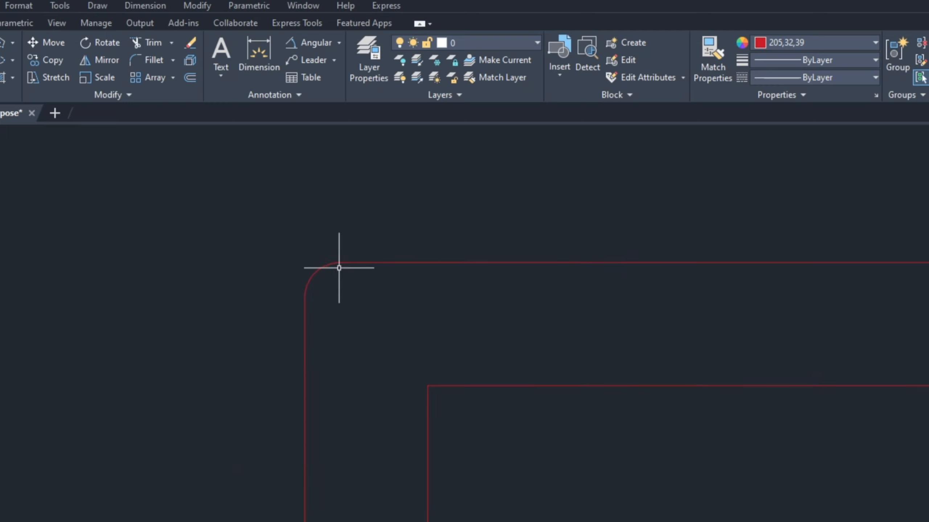
# Step: Add a radius dimension to the rounded corner, placing its text outside the profile at the upper left
pyautogui.click(339, 43)
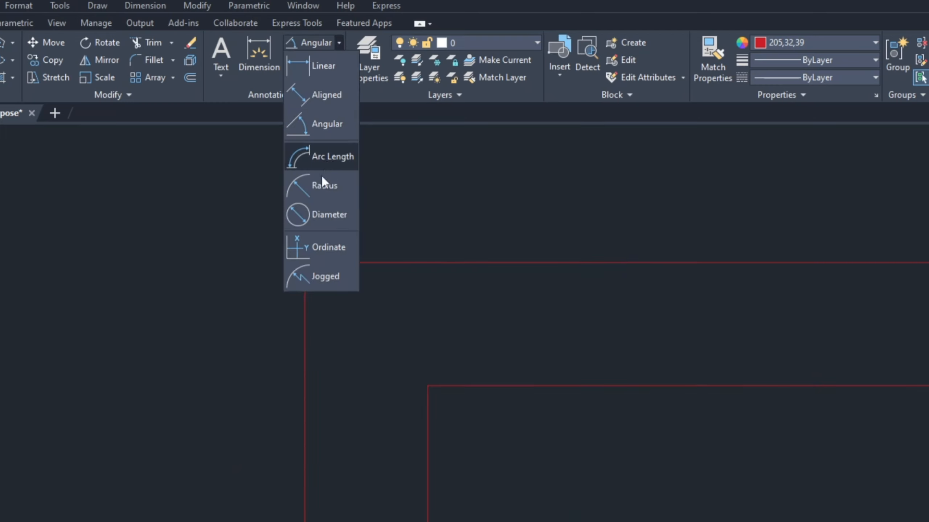
pyautogui.click(319, 188)
pyautogui.click(310, 267)
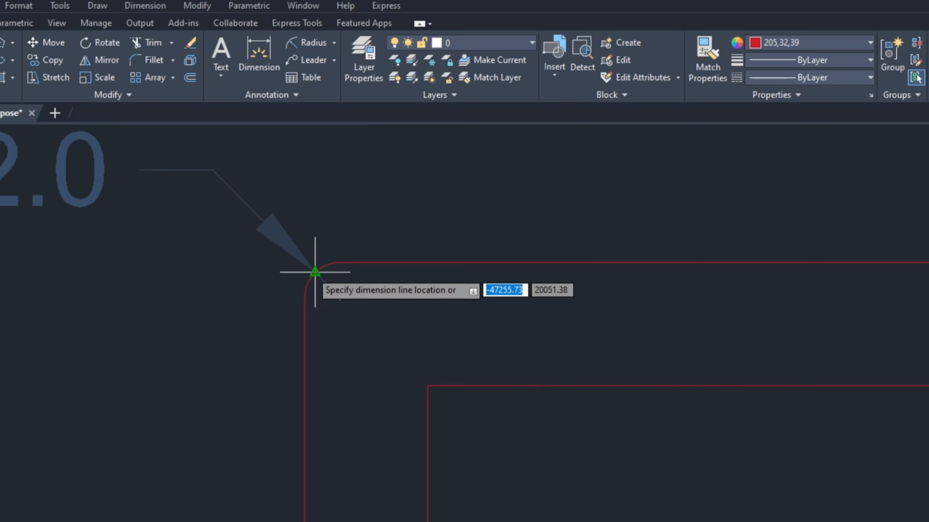
pyautogui.scroll(-2, 300, 248)
pyautogui.click(287, 236)
pyautogui.scroll(-2, 351, 278)
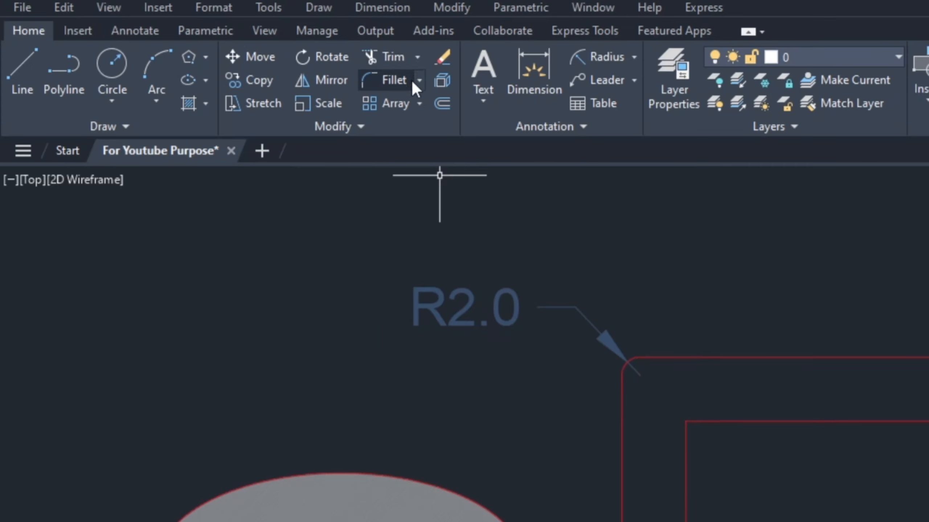
# Step: Chamfer the upper-right outer corner of the large C-shaped profile with both distances at 1.5
pyautogui.click(418, 80)
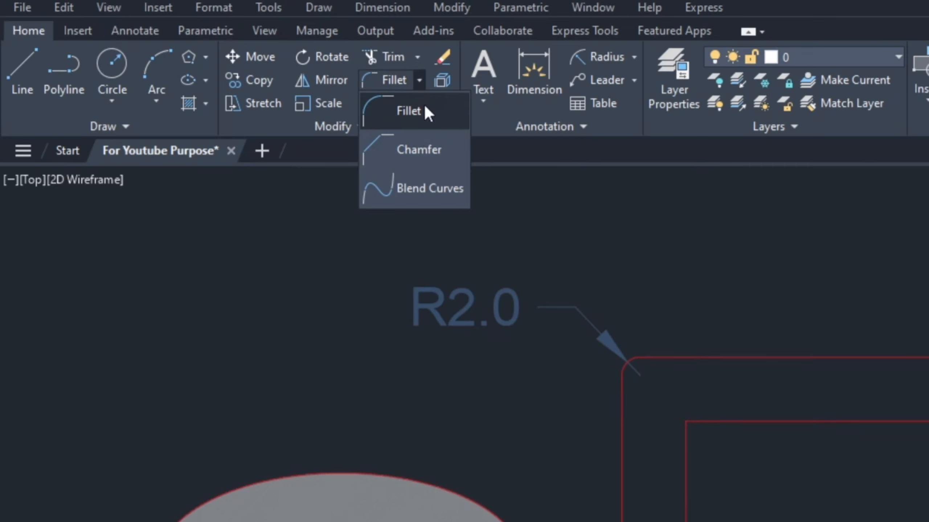
pyautogui.click(419, 154)
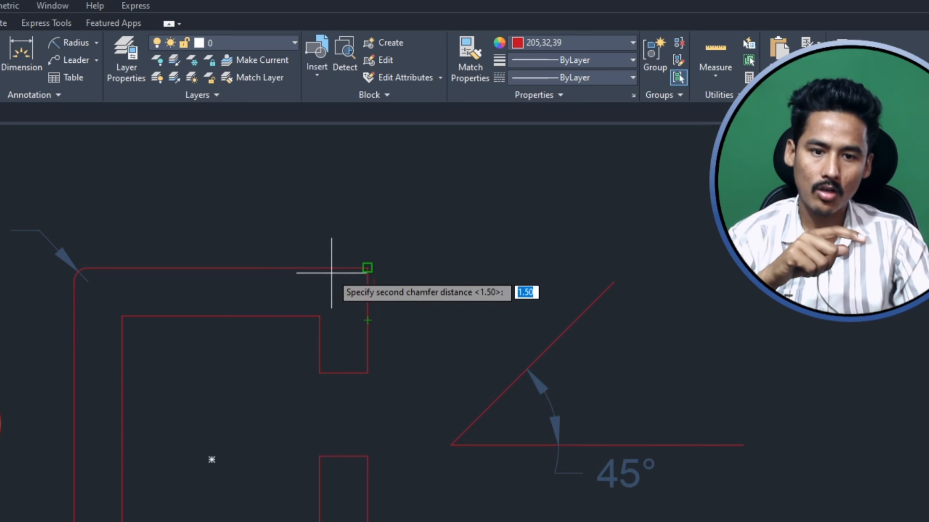
pyautogui.write('1')
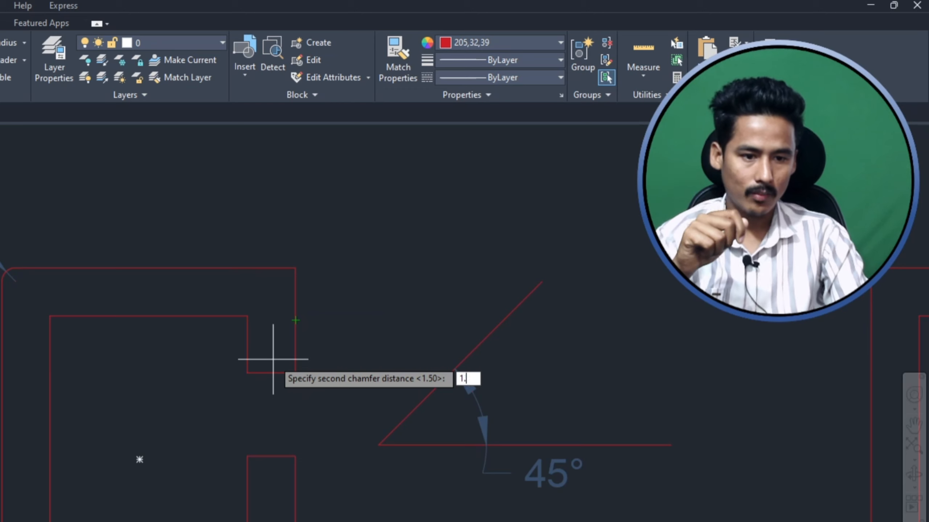
pyautogui.press('Return')
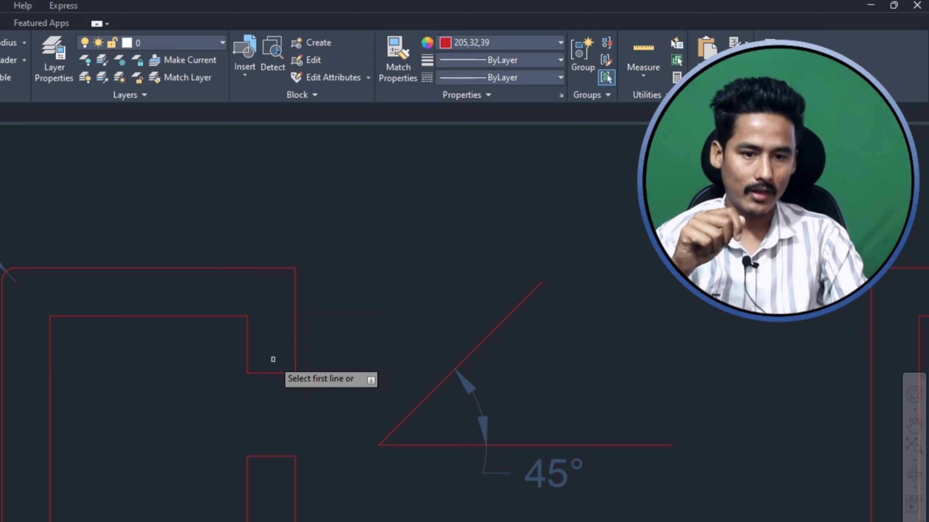
pyautogui.click(296, 305)
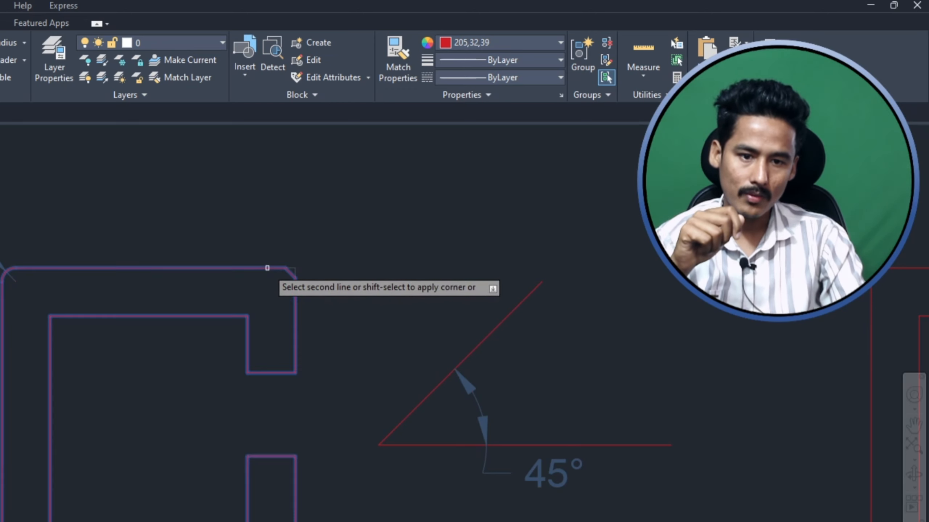
pyautogui.click(273, 268)
pyautogui.scroll(5, 297, 268)
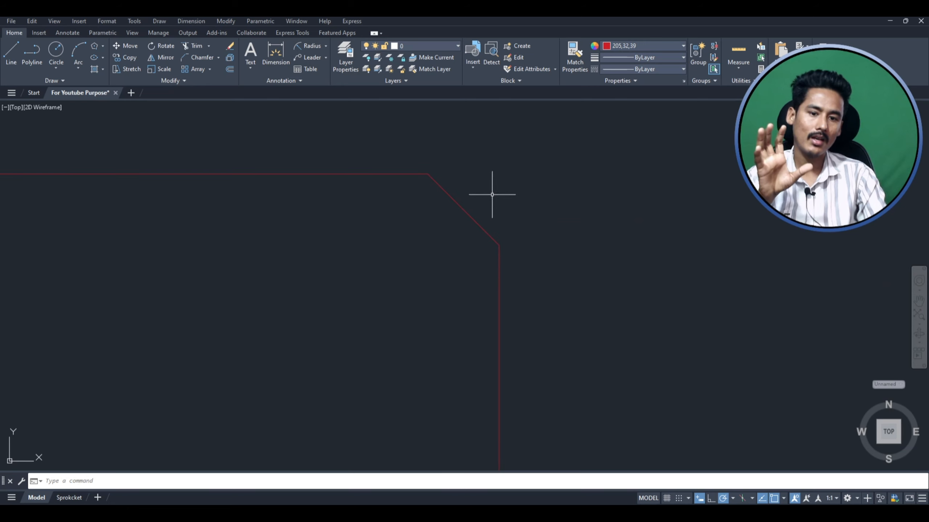
# Step: Add a vertical linear dimension between the chamfer's two endpoints, placed to the right of the profile
pyautogui.click(327, 47)
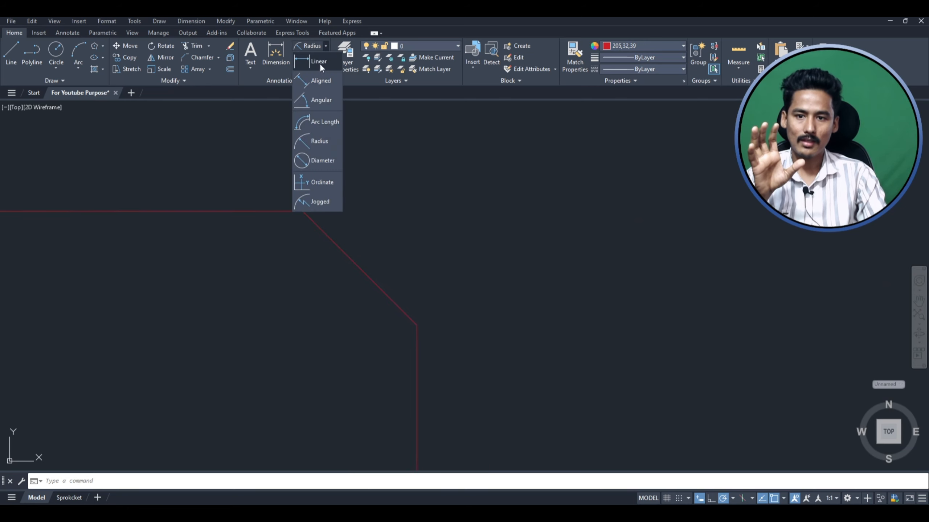
pyautogui.click(311, 81)
pyautogui.click(303, 212)
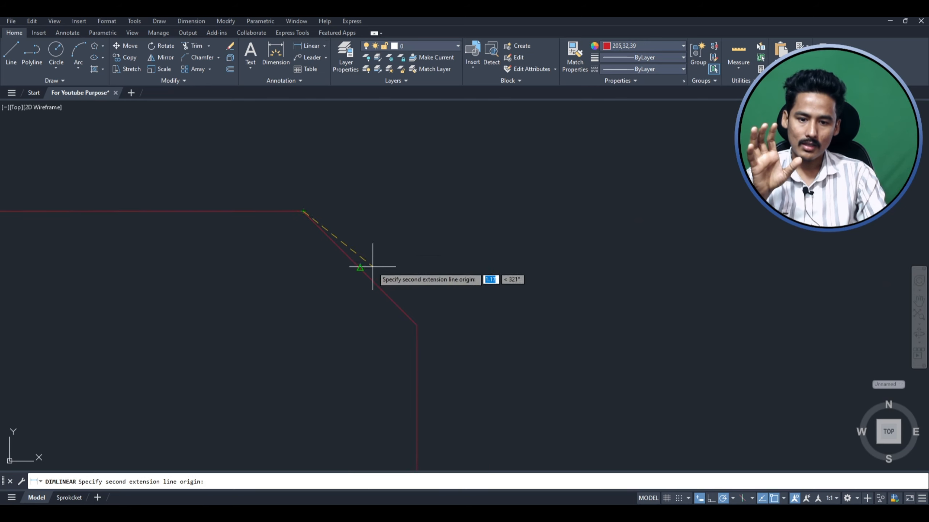
pyautogui.click(416, 323)
pyautogui.scroll(-8, 567, 278)
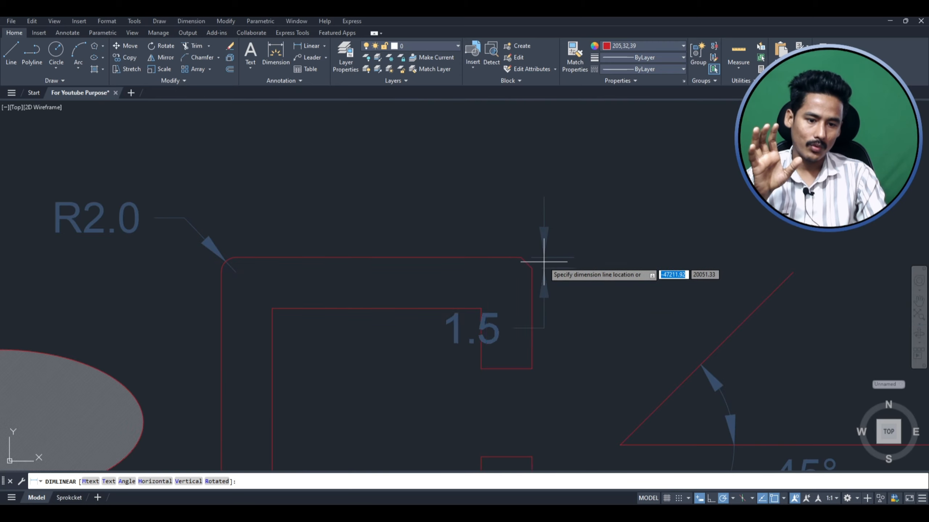
pyautogui.click(639, 260)
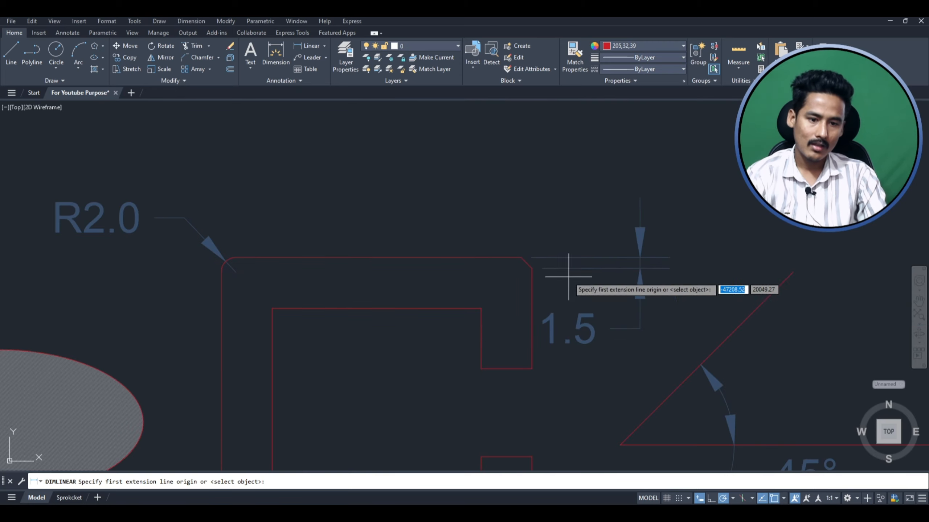
# Step: Add a horizontal linear dimension across the chamfer, placed above the profile
pyautogui.click(532, 268)
pyautogui.click(499, 180)
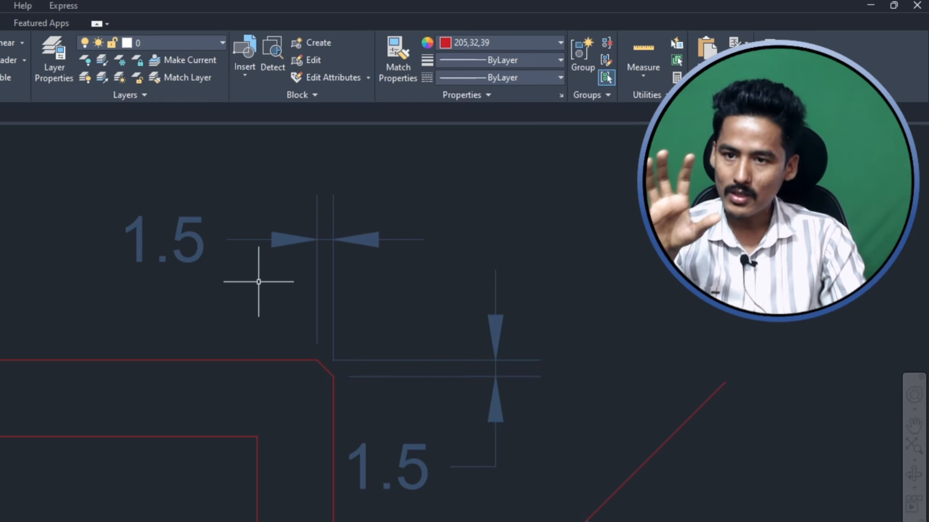
pyautogui.scroll(3, 256, 412)
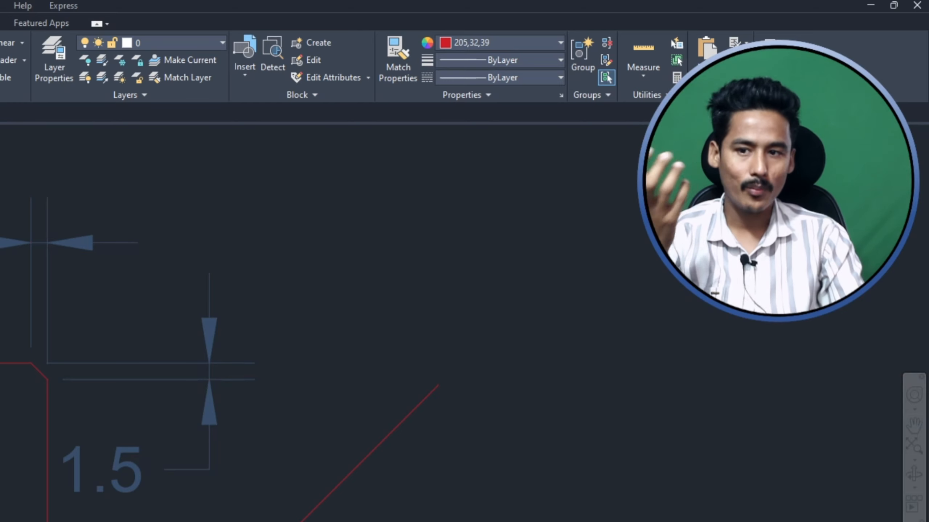
pyautogui.click(420, 103)
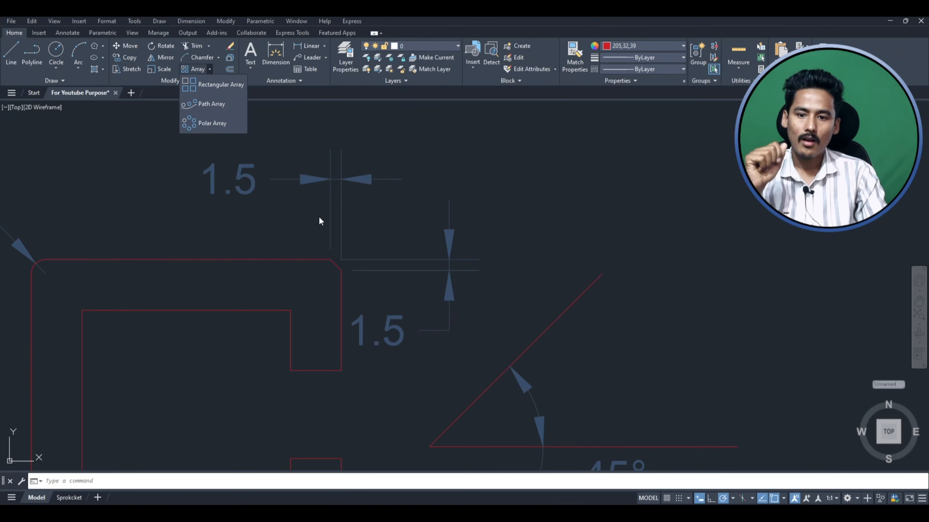
pyautogui.scroll(-2, 728, 429)
pyautogui.scroll(-2, 212, 135)
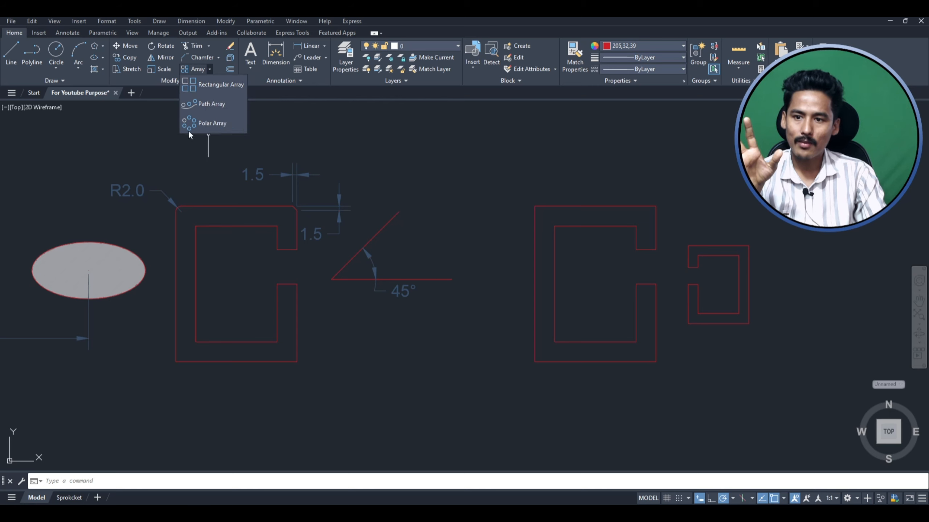
pyautogui.scroll(-4, 309, 262)
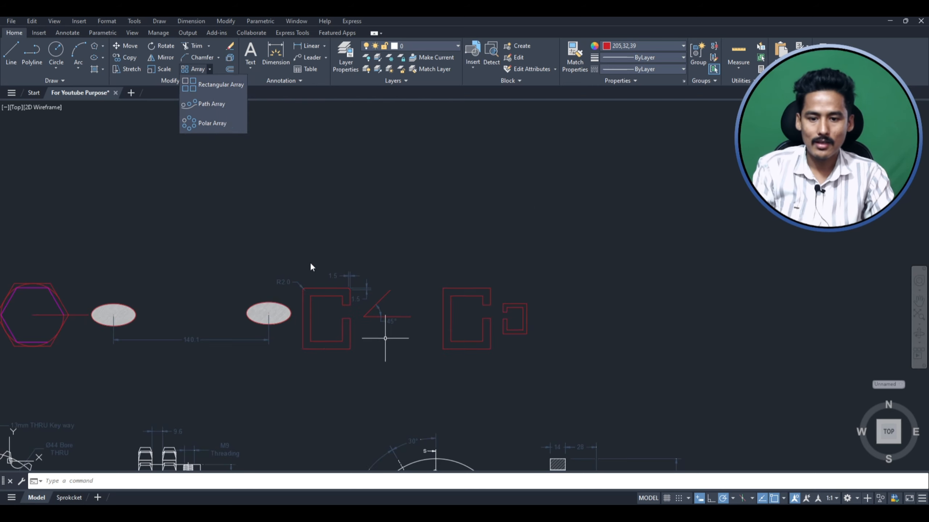
pyautogui.click(280, 218)
# Step: Create a rectangular array of the small C-shaped profile above the 100 mm circle, with the row count set to 1
pyautogui.scroll(-4, 381, 253)
pyautogui.scroll(4, 380, 253)
pyautogui.scroll(-6, 451, 252)
pyautogui.scroll(4, 389, 266)
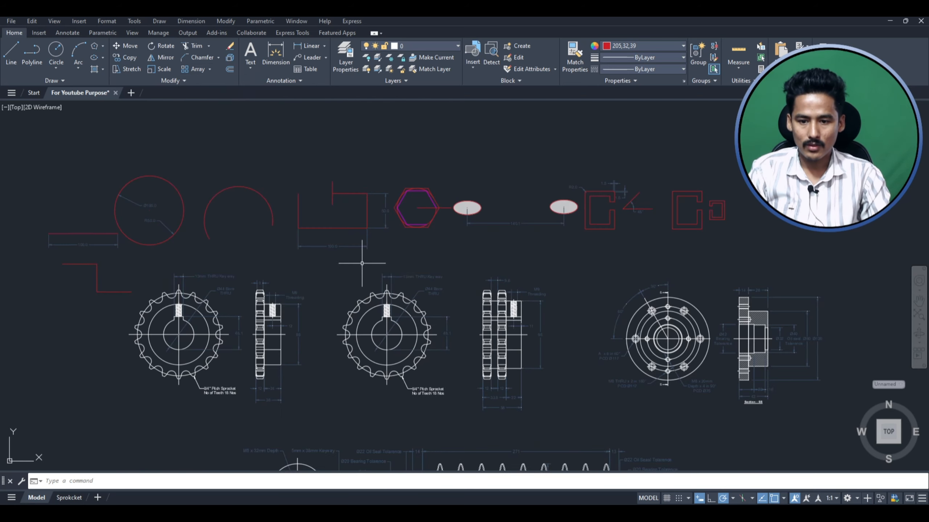
pyautogui.scroll(-6, 347, 264)
pyautogui.scroll(2, 292, 279)
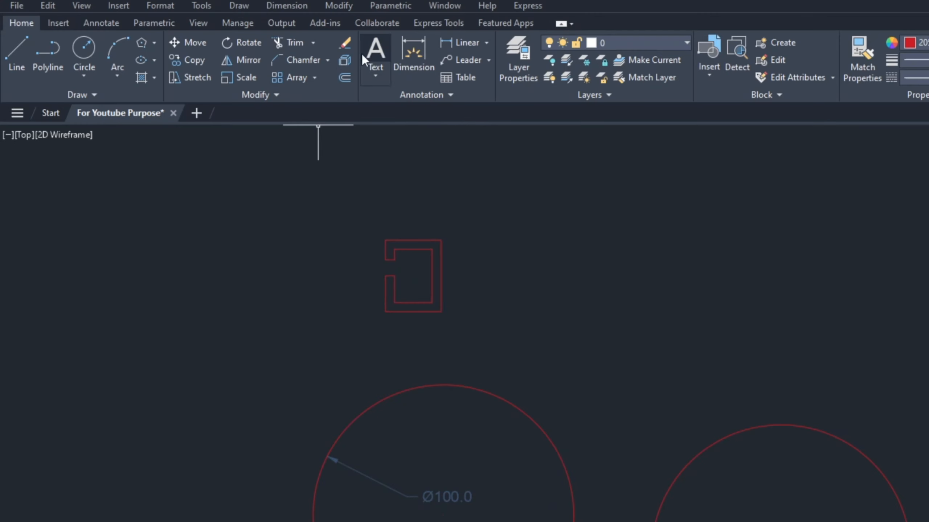
pyautogui.click(292, 78)
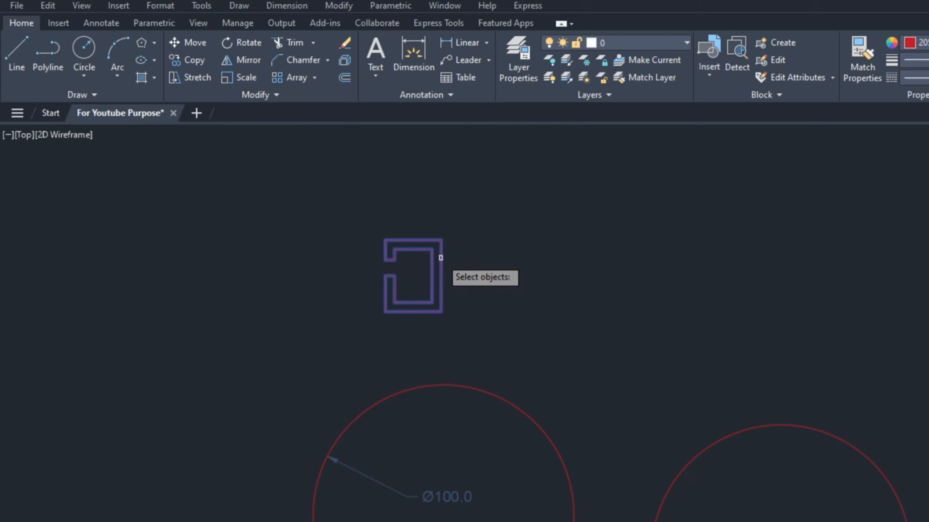
pyautogui.click(395, 262)
pyautogui.press('Return')
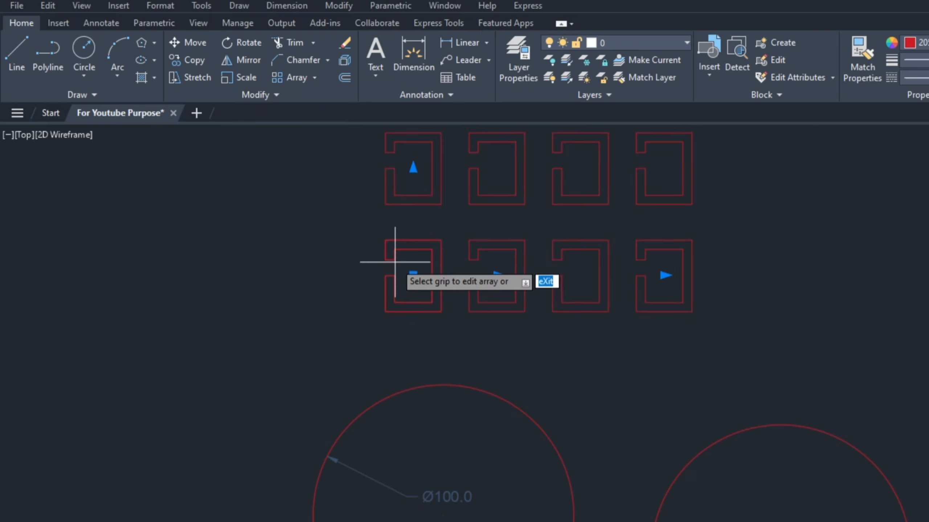
pyautogui.scroll(-2, 585, 404)
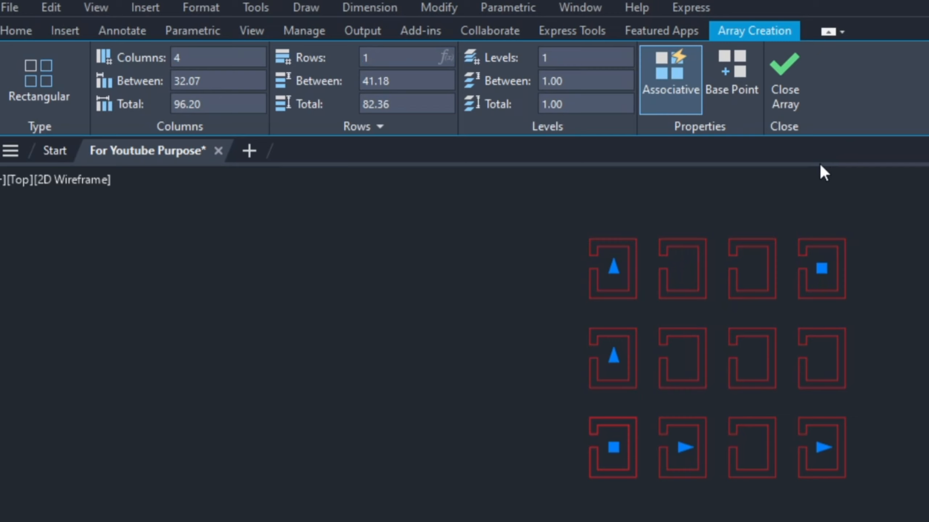
pyautogui.press('Return')
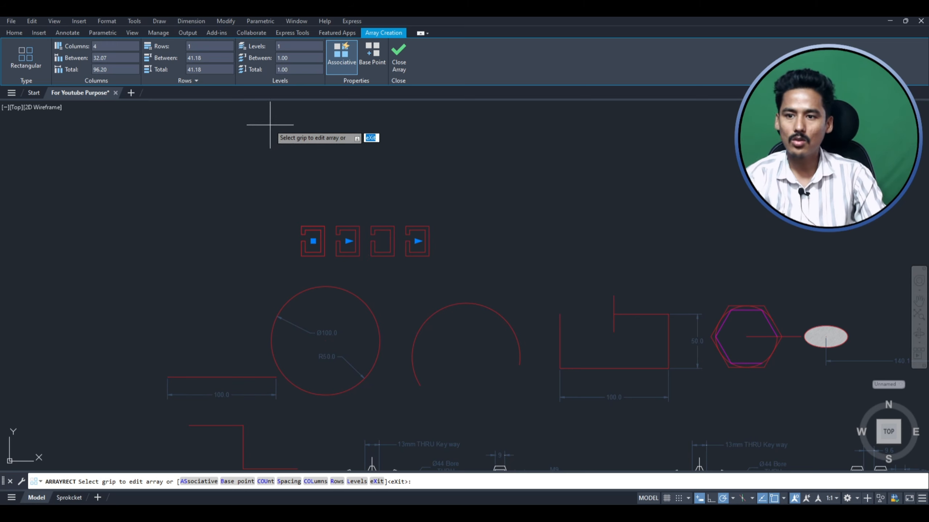
# Step: Set the array to 10 columns with a spacing of 50 and finish it
pyautogui.click(110, 47)
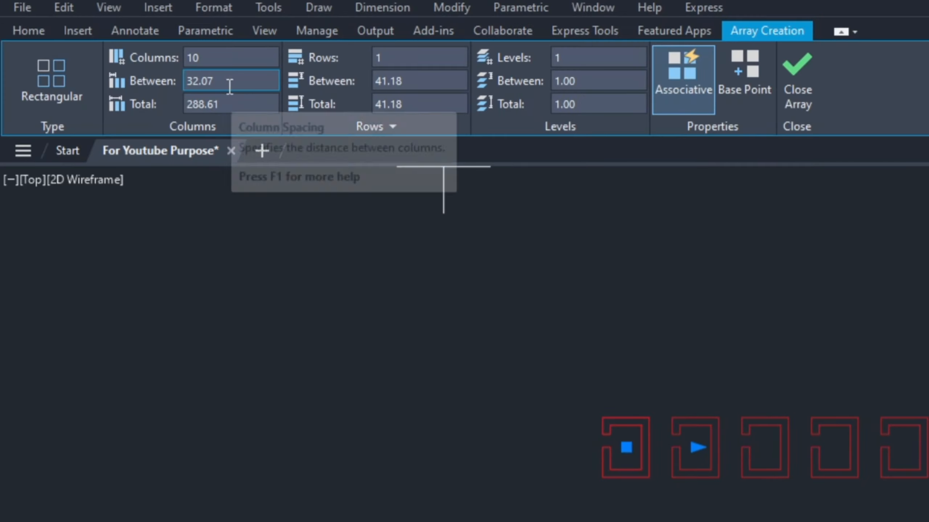
pyautogui.click(223, 87)
pyautogui.write('50')
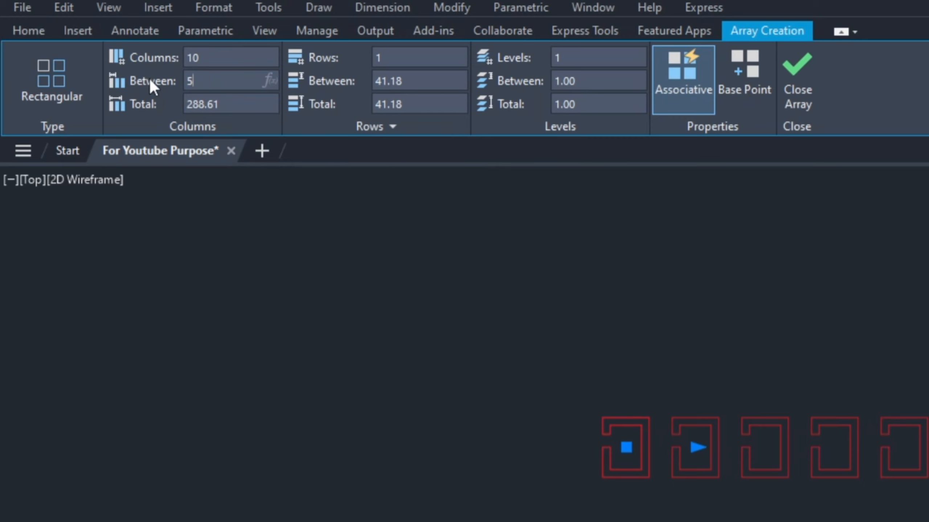
pyautogui.press('Return')
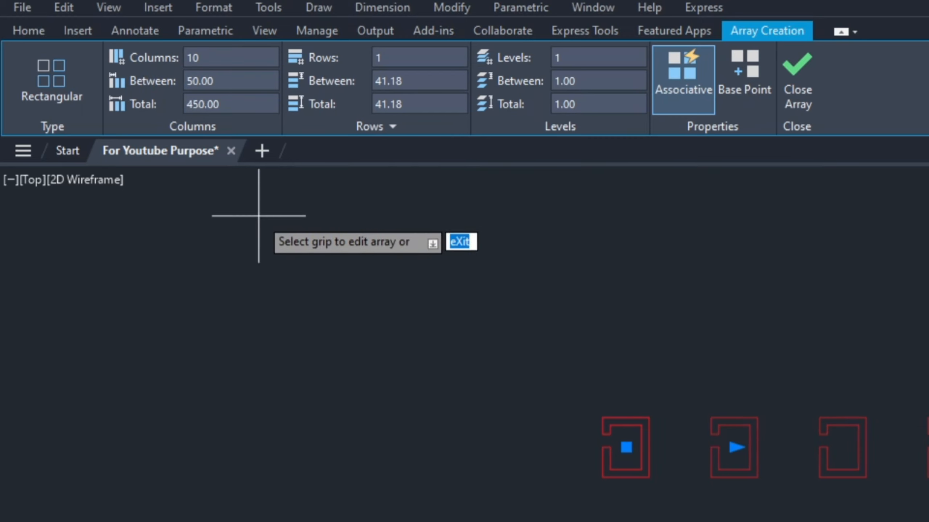
pyautogui.press('Return')
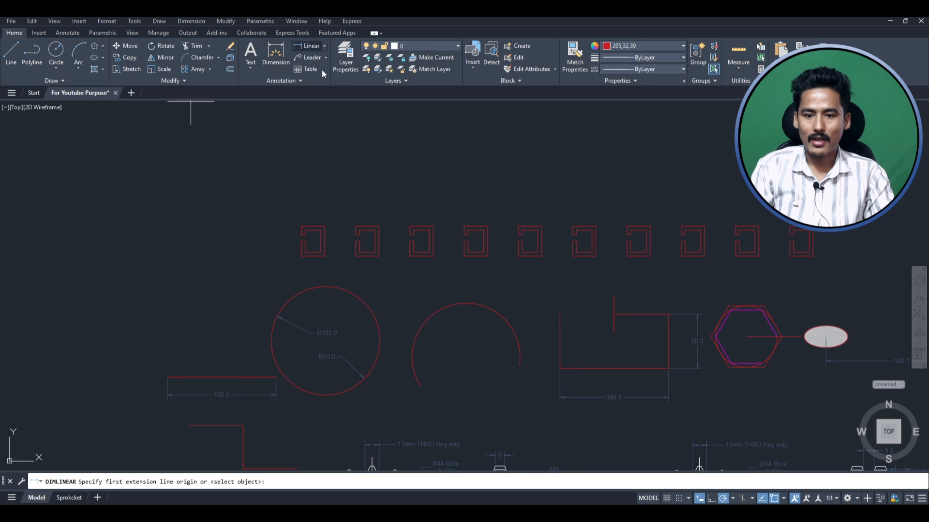
# Step: Add a horizontal linear dimension between the first two C-shaped profiles of the rectangular array, placed just below them
pyautogui.press('Escape')
pyautogui.scroll(2, 317, 263)
pyautogui.scroll(-2, 419, 267)
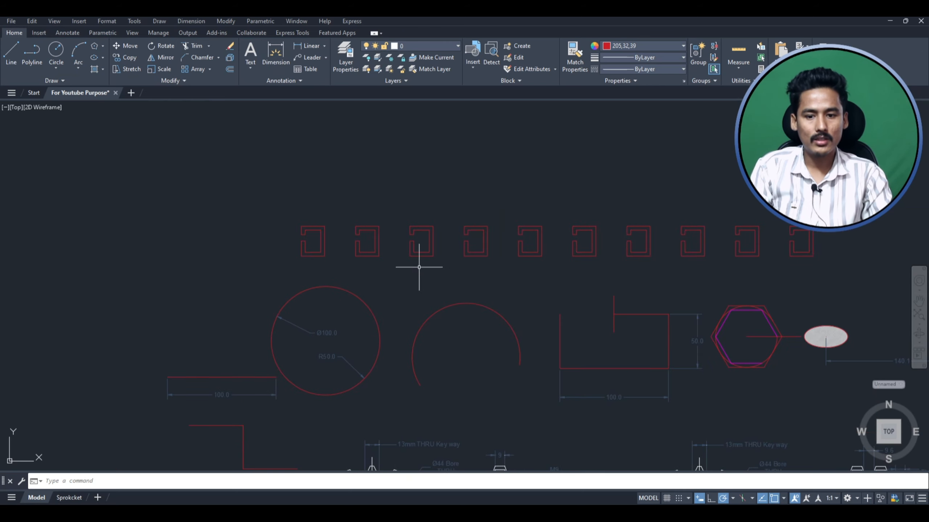
pyautogui.scroll(4, 325, 282)
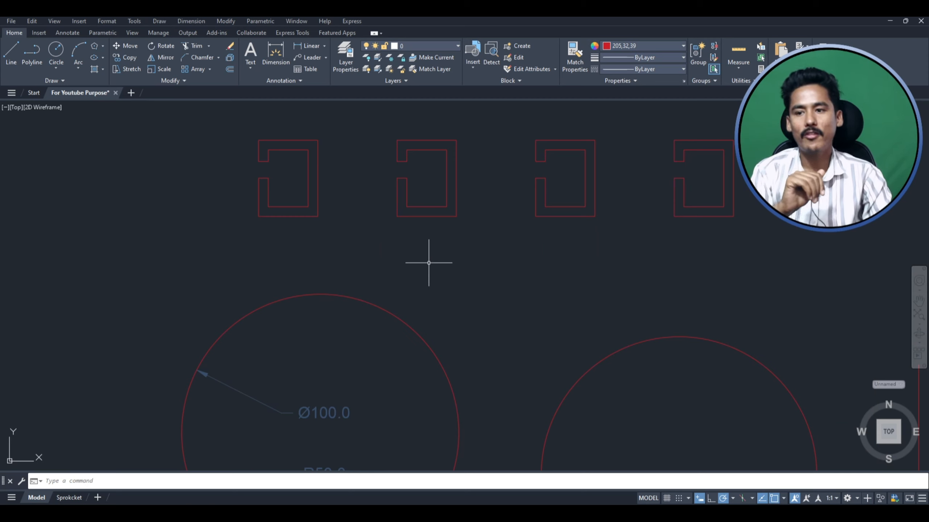
pyautogui.click(309, 48)
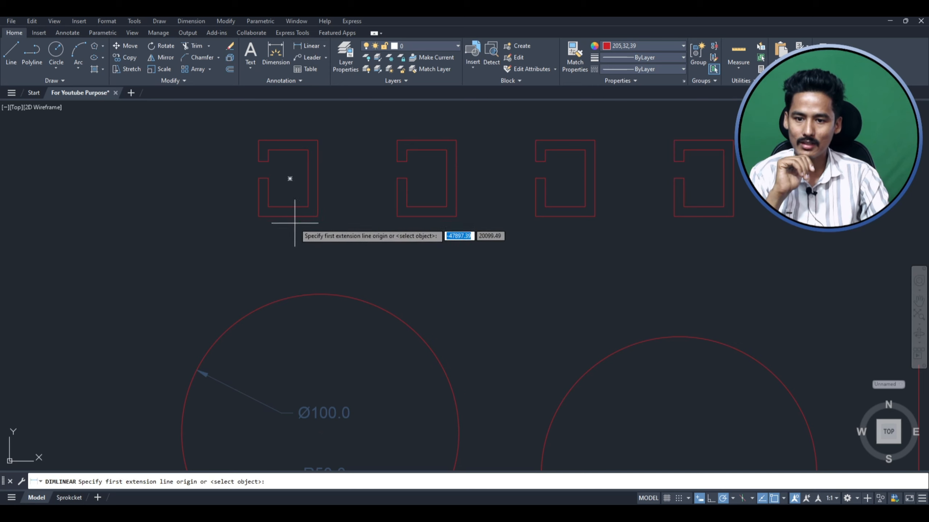
pyautogui.click(288, 179)
pyautogui.click(426, 178)
pyautogui.scroll(2, 385, 254)
pyautogui.click(385, 254)
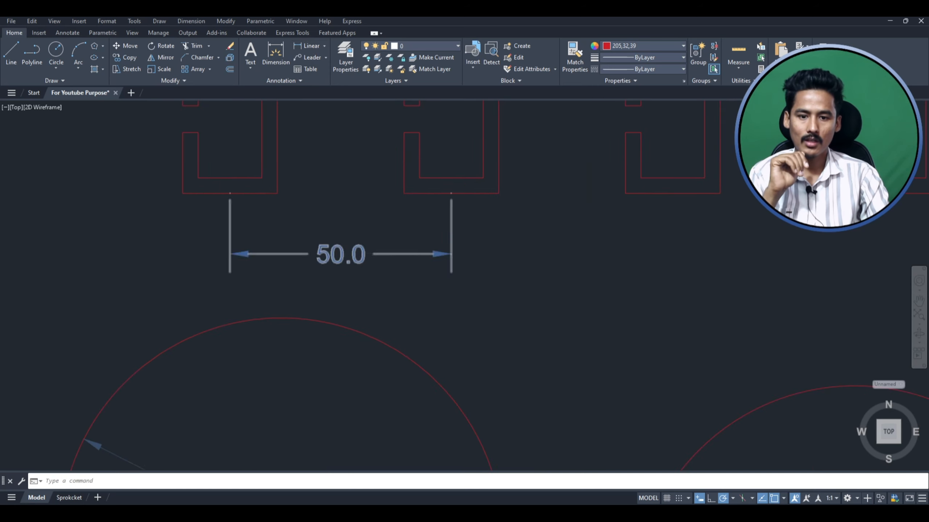
pyautogui.scroll(-2, 385, 253)
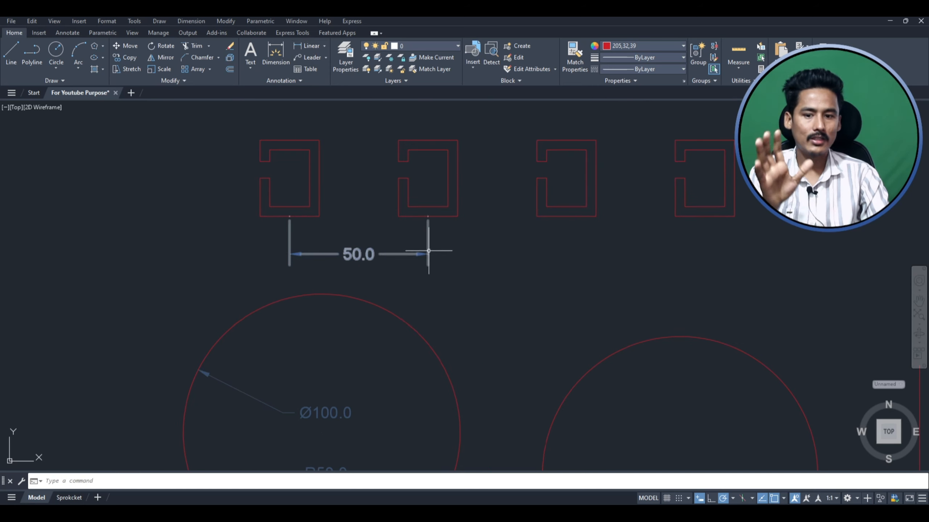
# Step: Try column spacings of 20 and 100 on the rectangular array of small C-shaped profiles
pyautogui.click(413, 216)
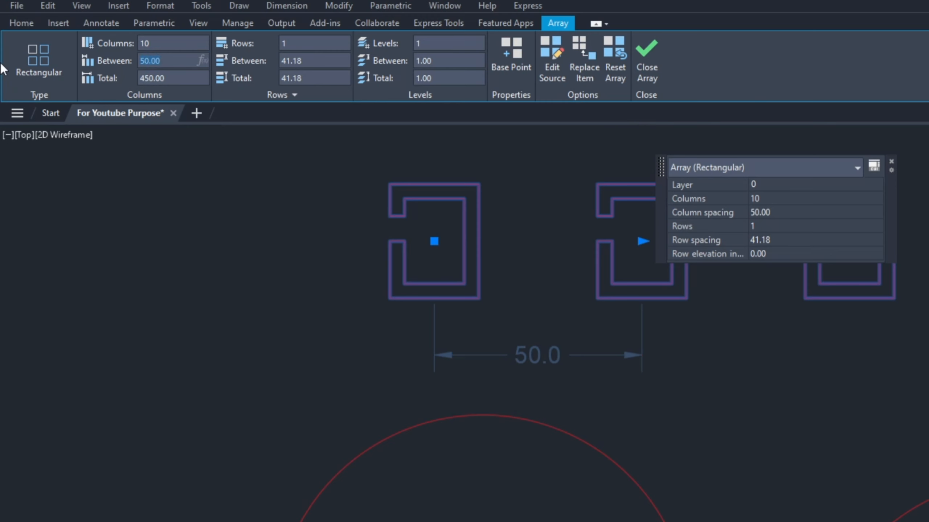
pyautogui.write('20')
pyautogui.press('Return')
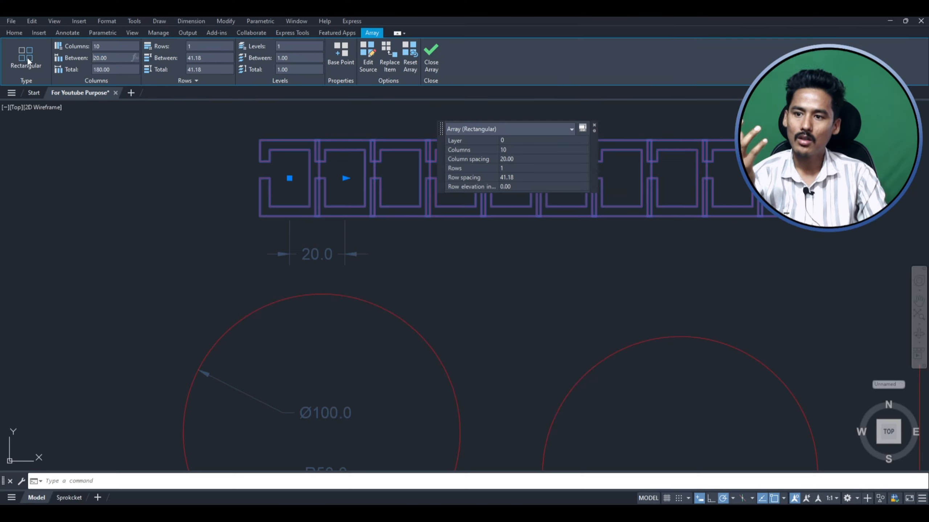
pyautogui.write('100')
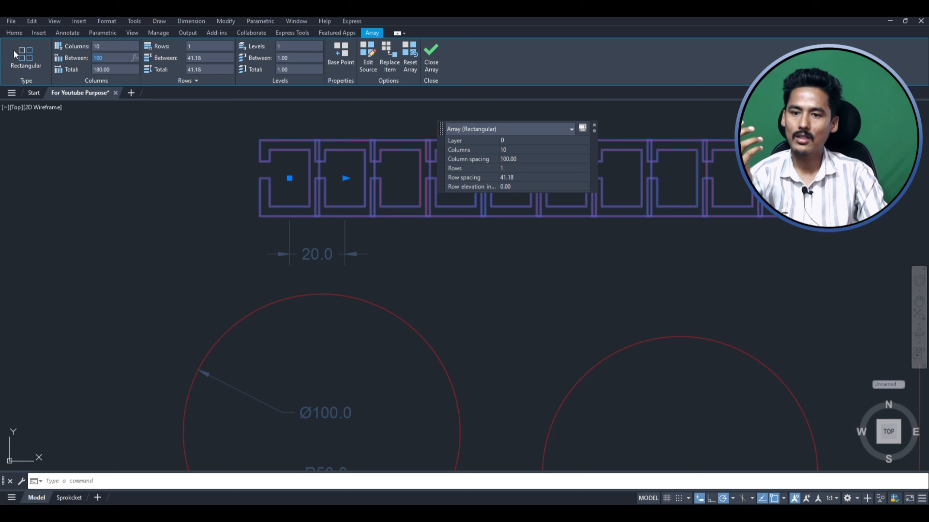
pyautogui.press('Return')
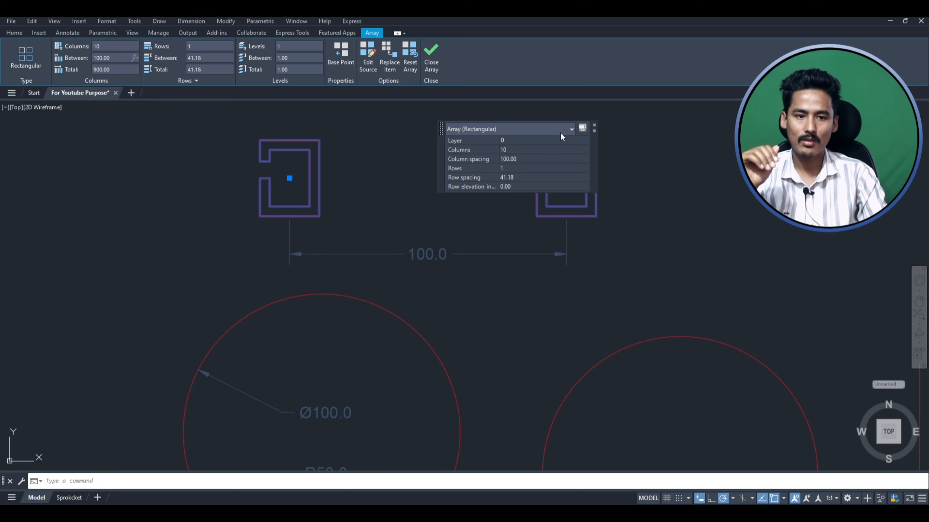
pyautogui.moveTo(595, 154); pyautogui.dragTo(763, 225)
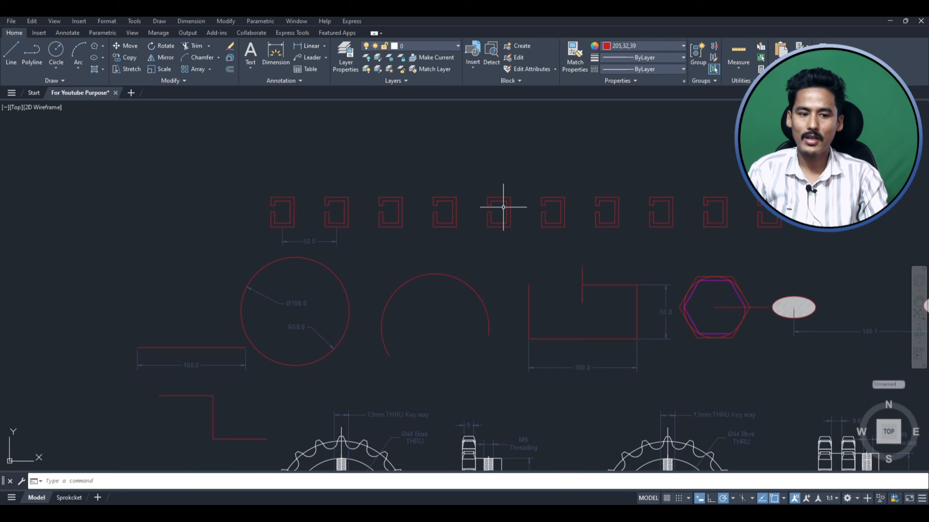
# Step: Copy the undimensioned large C-shaped profile and paste it above the first item of the small-profile row
pyautogui.scroll(-1, 503, 207)
pyautogui.scroll(1, 810, 259)
pyautogui.scroll(-2, 362, 192)
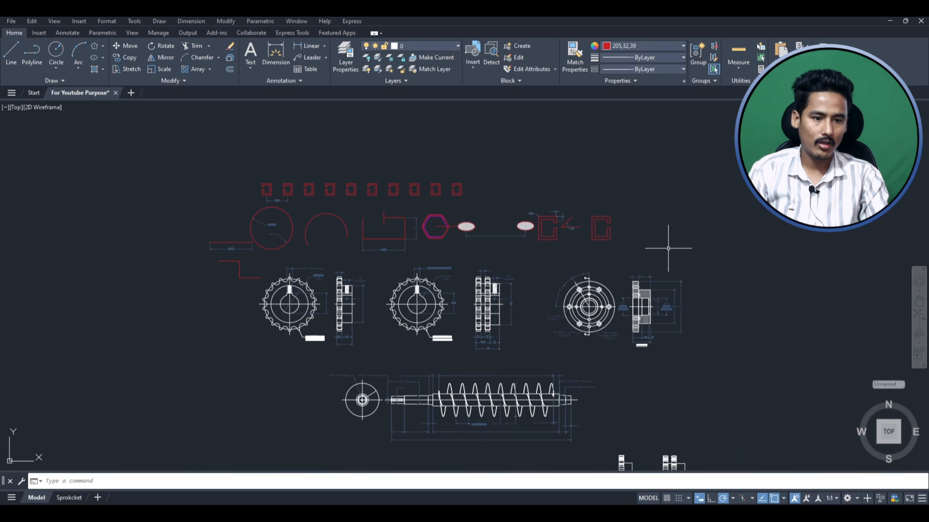
pyautogui.scroll(3, 607, 229)
pyautogui.click(530, 230)
pyautogui.click(542, 225)
pyautogui.click(552, 198)
pyautogui.hotkey('ctrl', 'c')
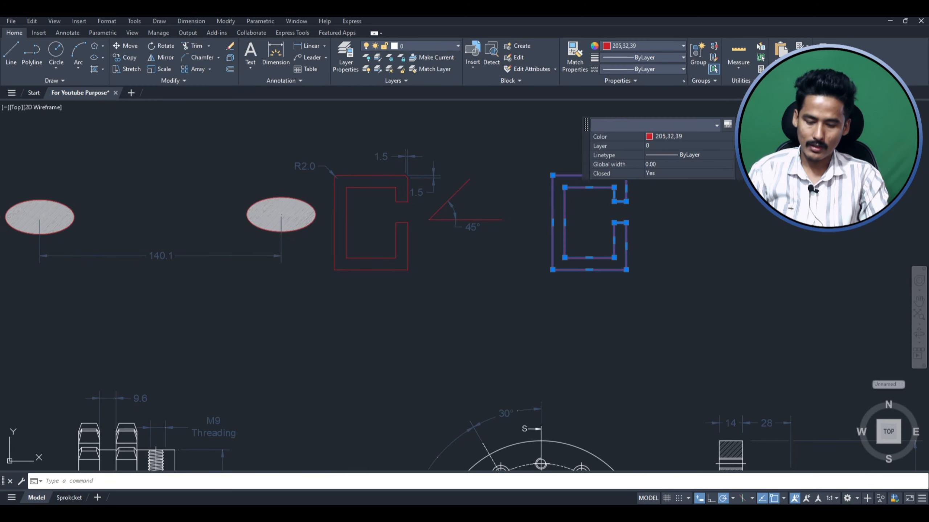
pyautogui.hotkey('ctrl', 'v')
pyautogui.scroll(-3, 807, 300)
pyautogui.scroll(2, 470, 225)
pyautogui.scroll(4, 342, 238)
pyautogui.scroll(-2, 342, 245)
pyautogui.click(343, 245)
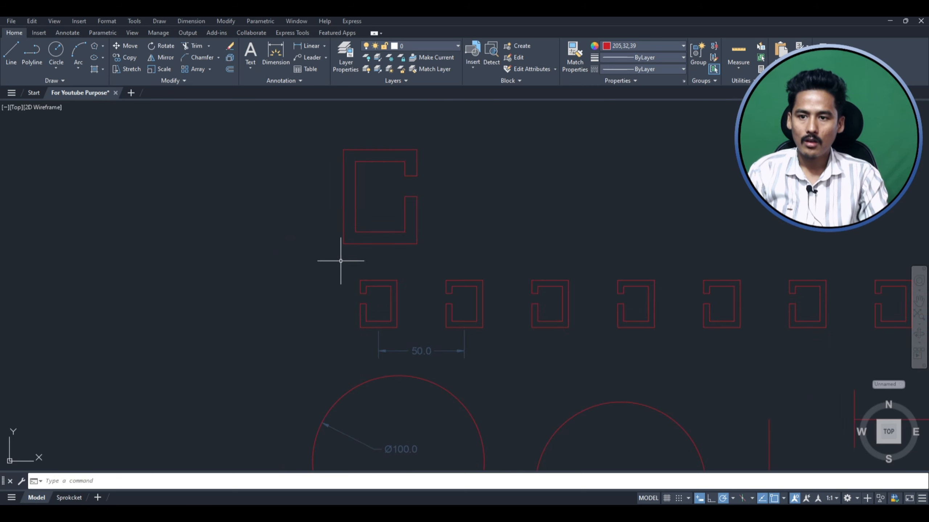
# Step: Draw a polyline path from the pasted profile's lower-right corner, running diagonally upward and continuing horizontally above the row
pyautogui.click(210, 70)
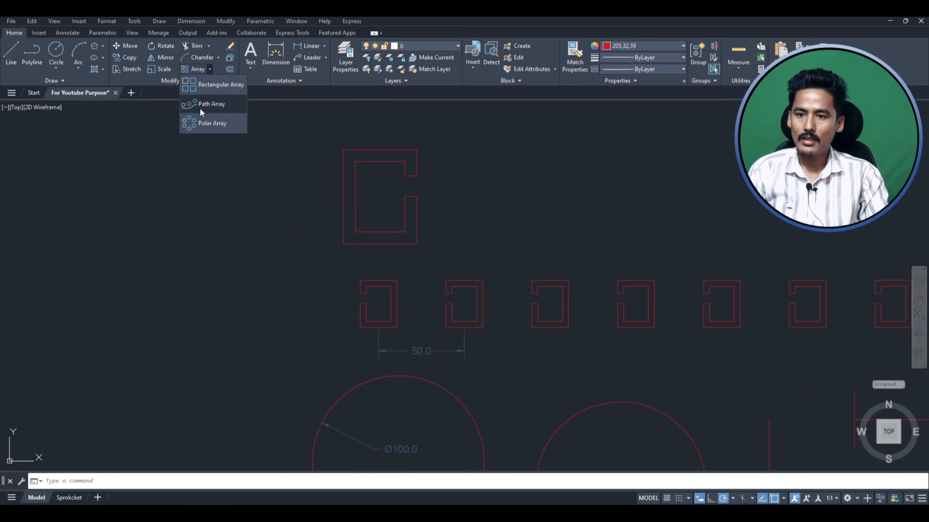
pyautogui.click(417, 244)
pyautogui.scroll(-4, 403, 266)
pyautogui.press('Escape')
pyautogui.scroll(2, 563, 234)
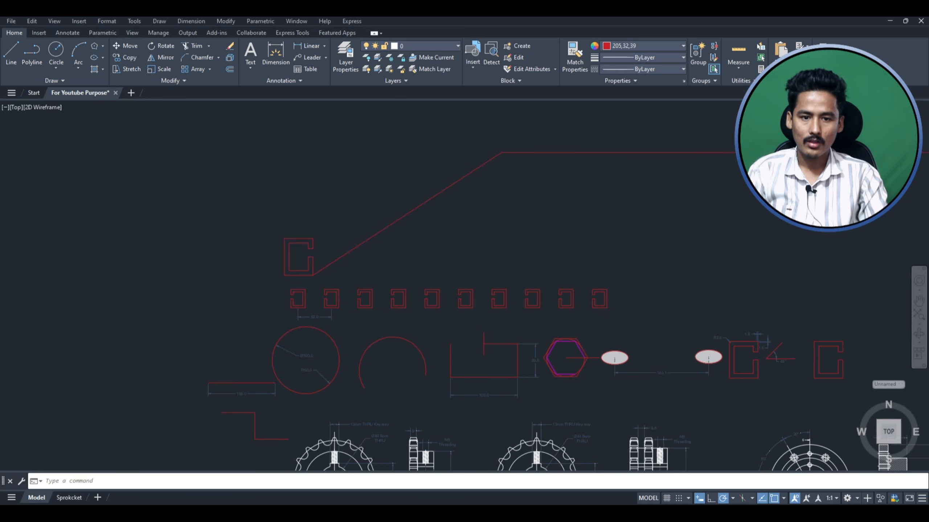
pyautogui.scroll(-2, 506, 241)
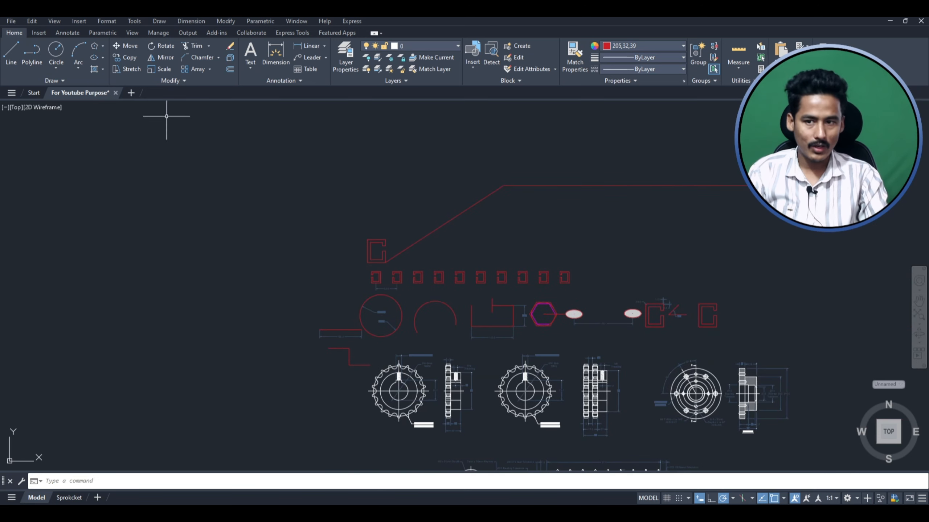
# Step: Create a path array of the pasted C-shaped profile along the bent polyline and accept the default settings
pyautogui.click(210, 70)
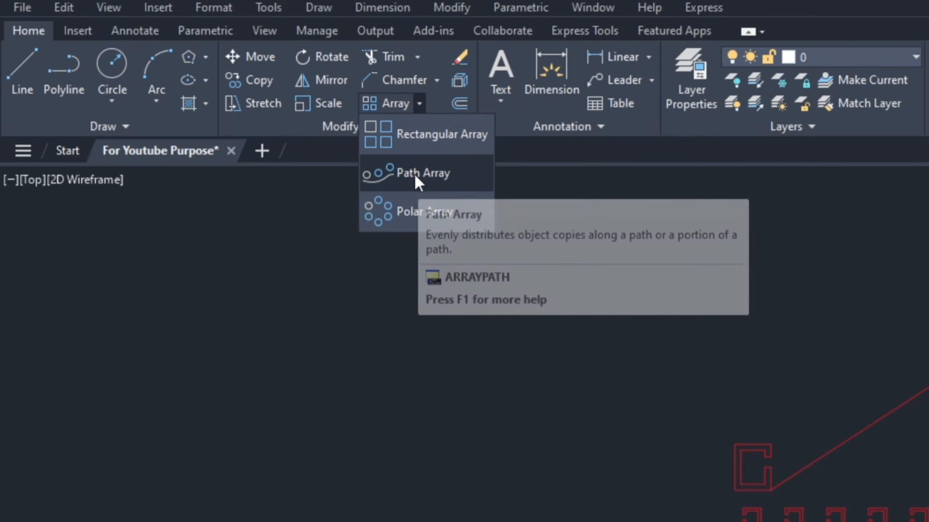
pyautogui.click(418, 177)
pyautogui.scroll(4, 780, 473)
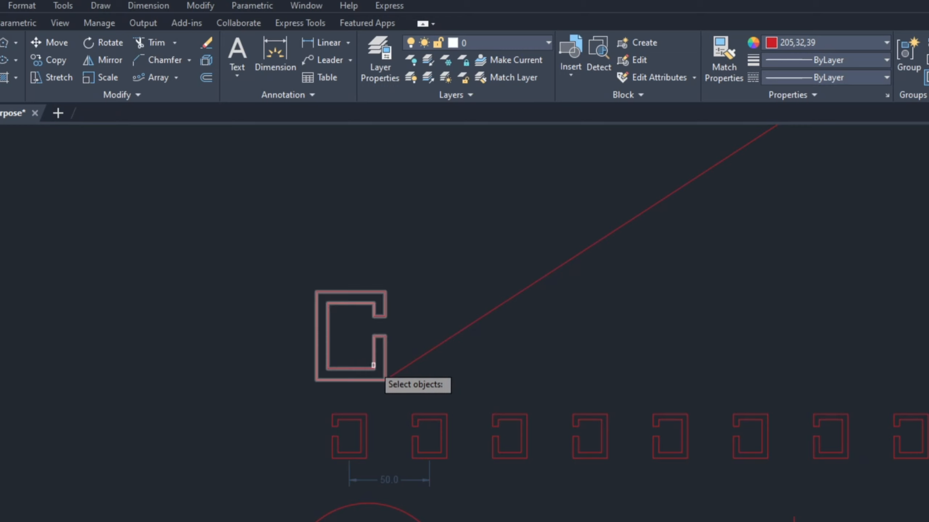
pyautogui.click(373, 365)
pyautogui.press('Return')
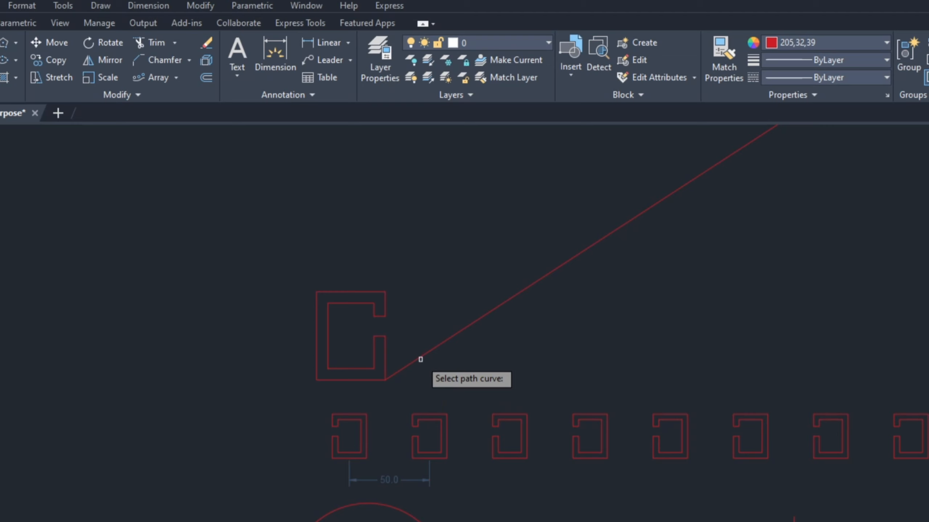
pyautogui.scroll(-2, 417, 359)
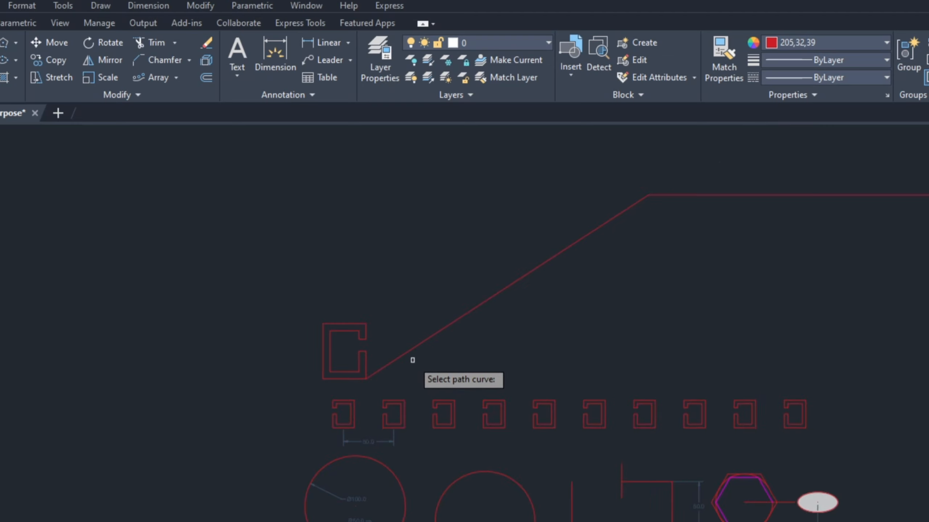
pyautogui.click(411, 349)
pyautogui.scroll(3, 402, 373)
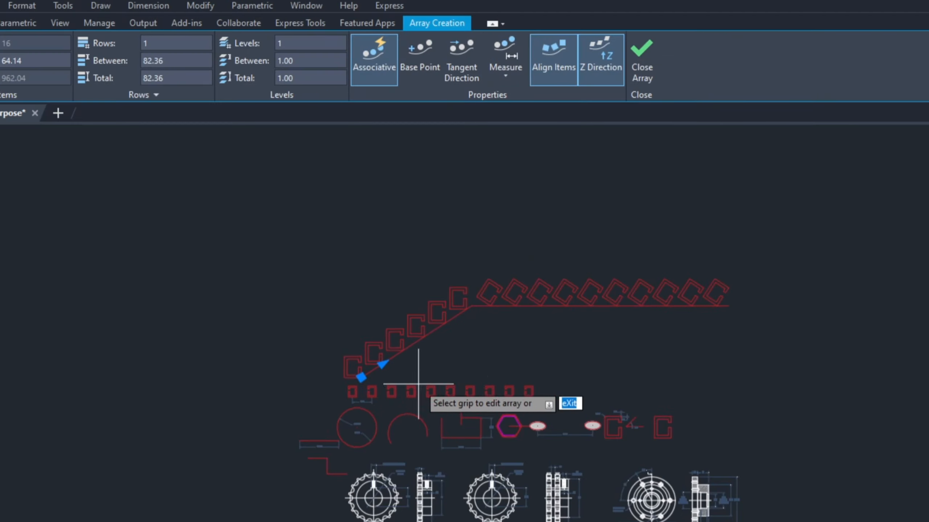
pyautogui.press('Return')
pyautogui.scroll(-3, 528, 307)
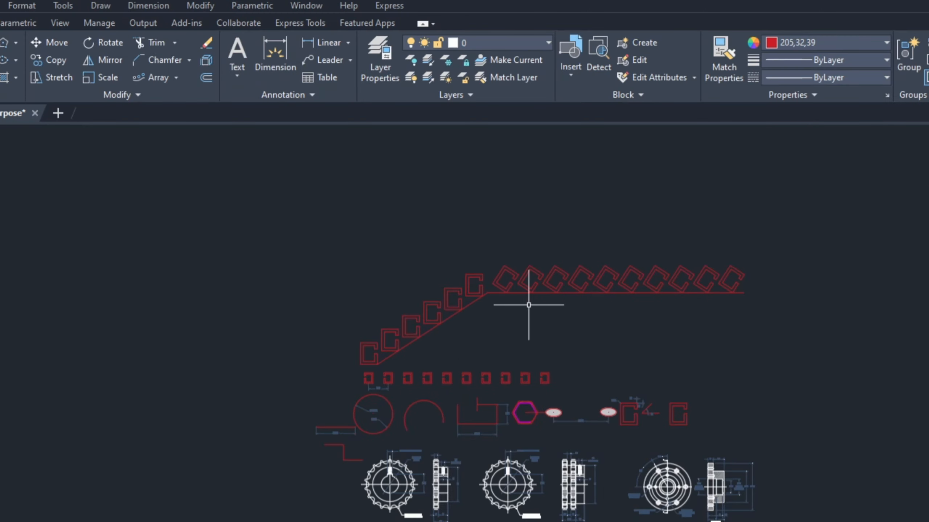
pyautogui.scroll(3, 589, 282)
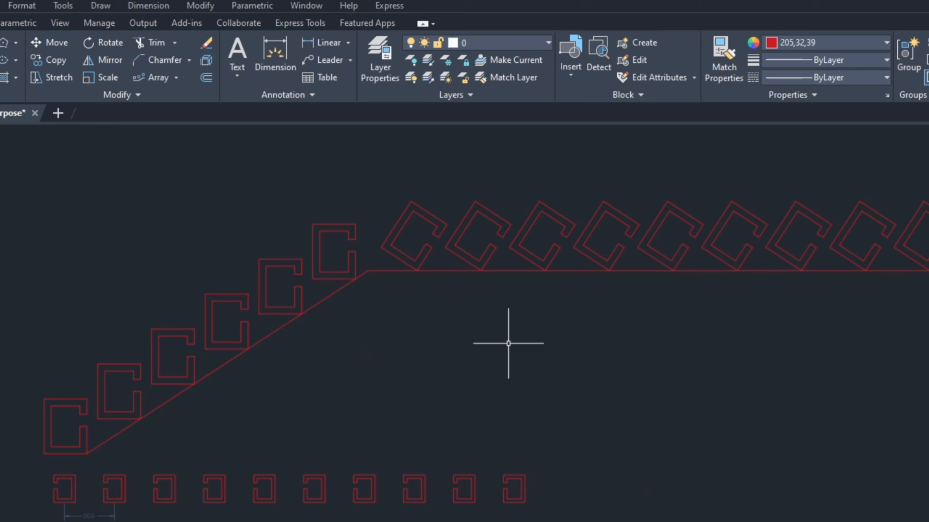
# Step: Set the path array's item spacing to 100 and finish editing it
pyautogui.click(276, 307)
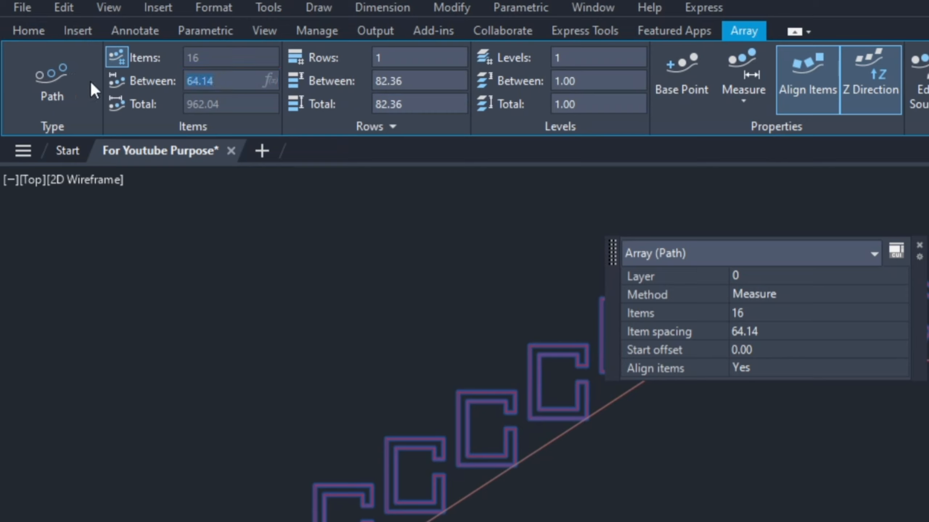
pyautogui.write('100')
pyautogui.press('Return')
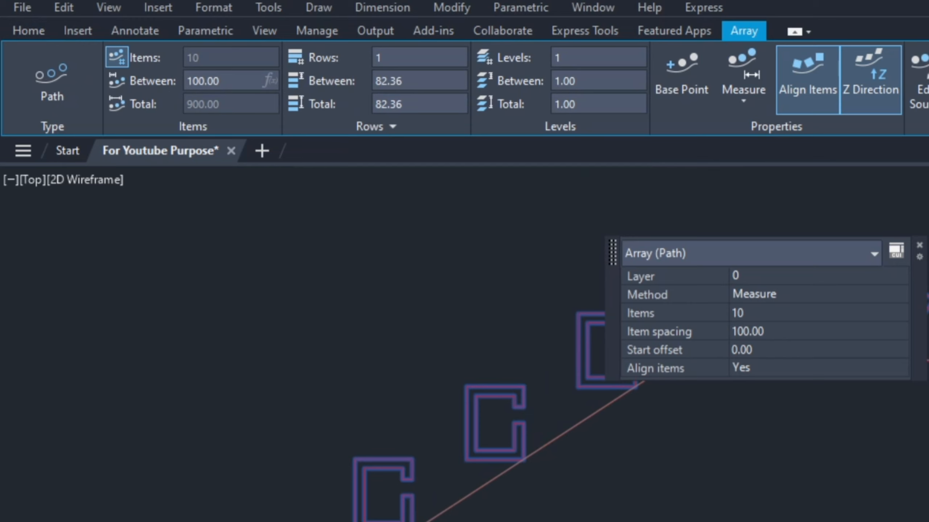
pyautogui.press('Escape')
pyautogui.scroll(-3, 751, 504)
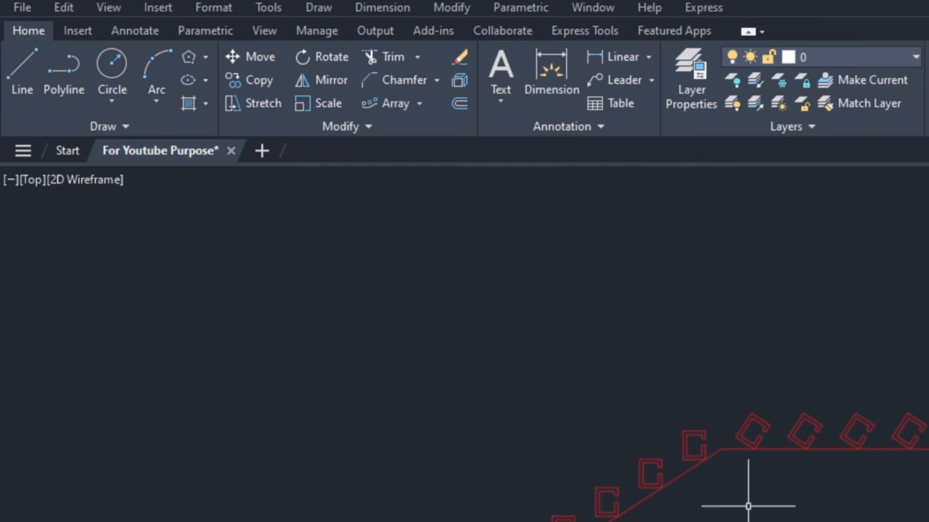
pyautogui.scroll(3, 837, 519)
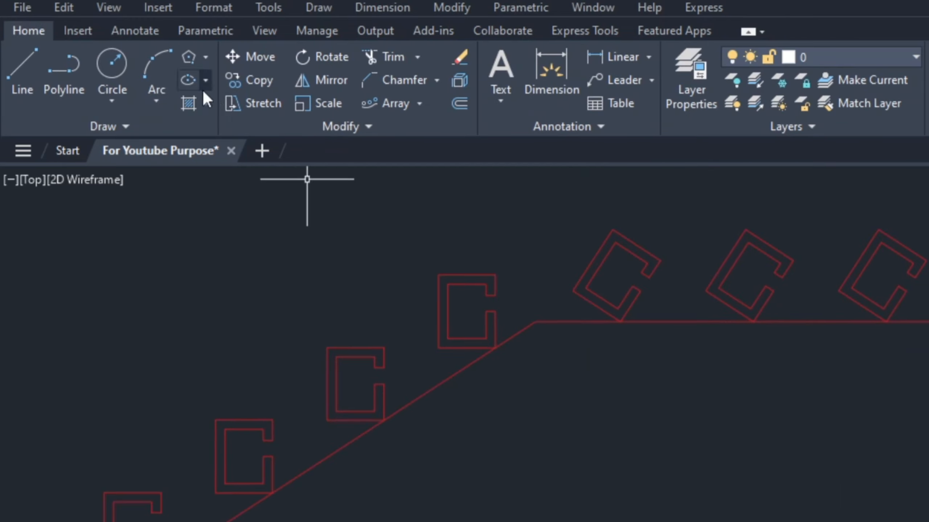
# Step: Copy the toothed outline and keyed bore of the first 18-tooth sprocket and paste them below the path array
pyautogui.click(423, 103)
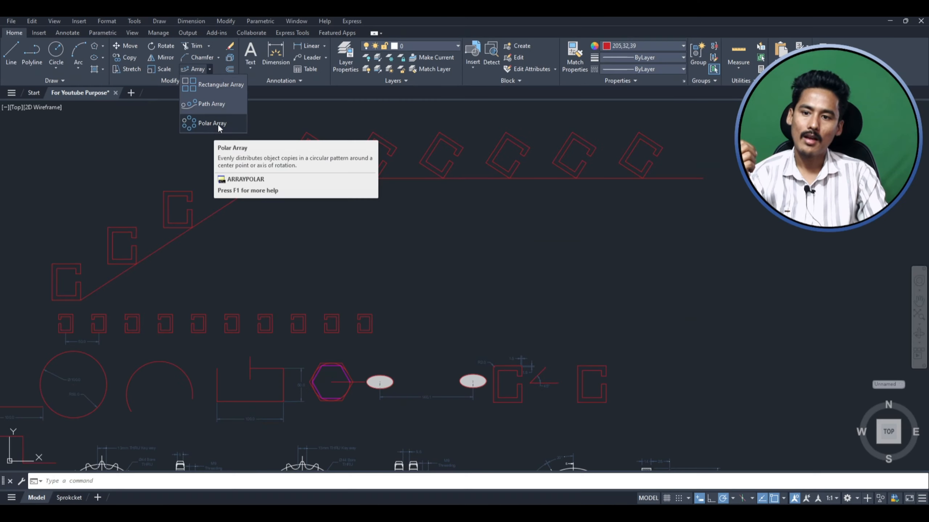
pyautogui.scroll(-8, 484, 252)
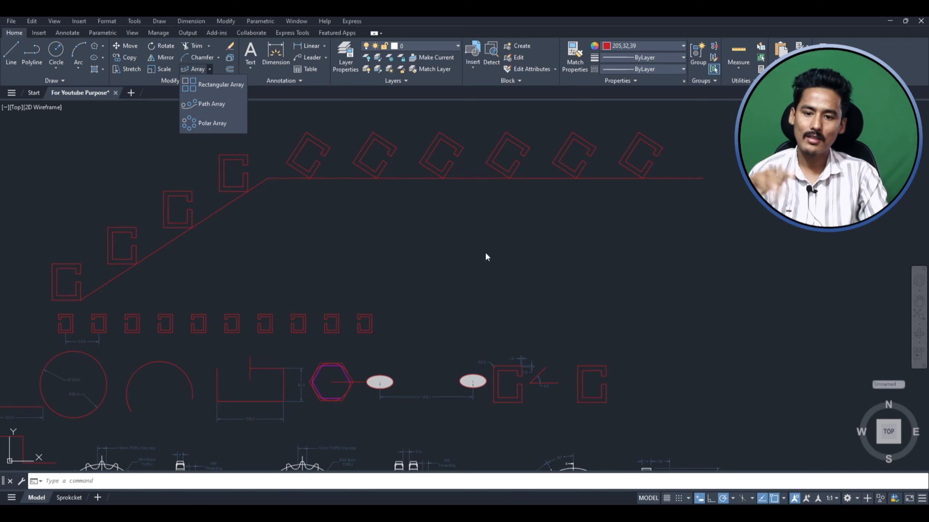
pyautogui.scroll(10, 284, 256)
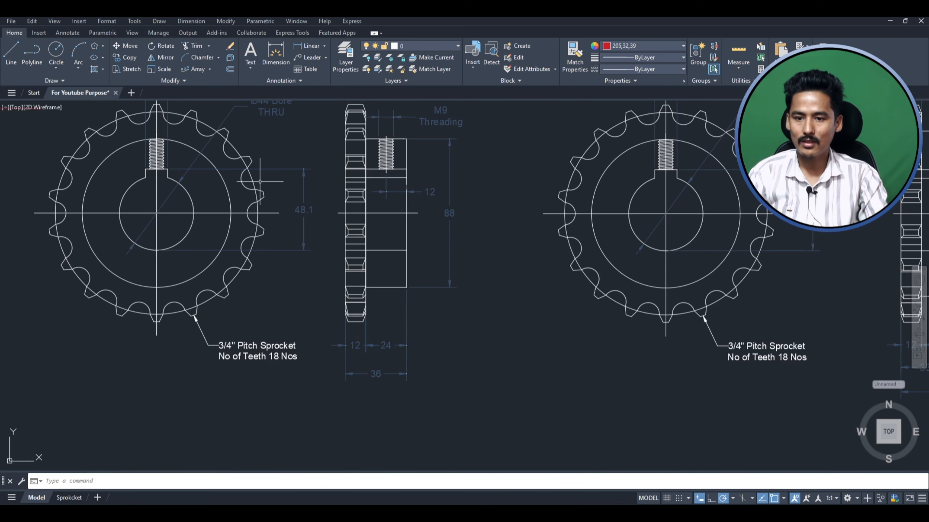
pyautogui.click(247, 190)
pyautogui.click(241, 182)
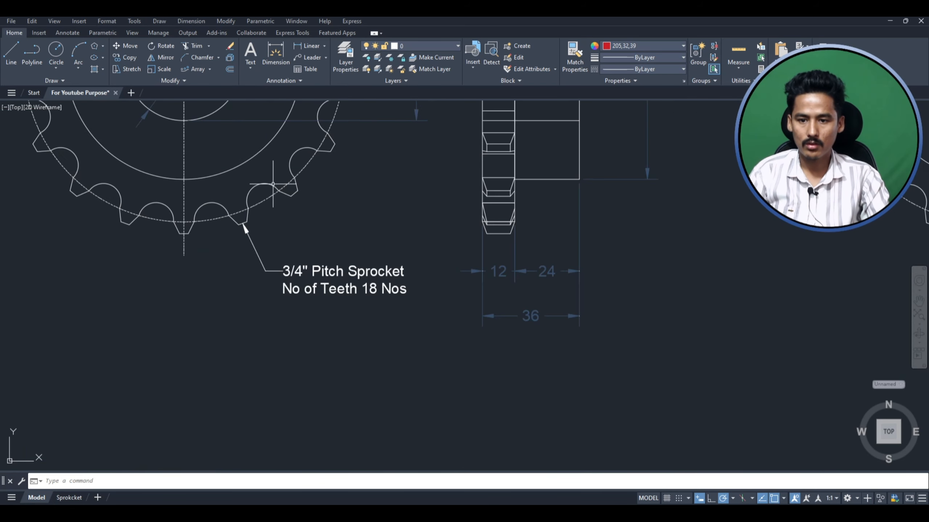
pyautogui.click(245, 191)
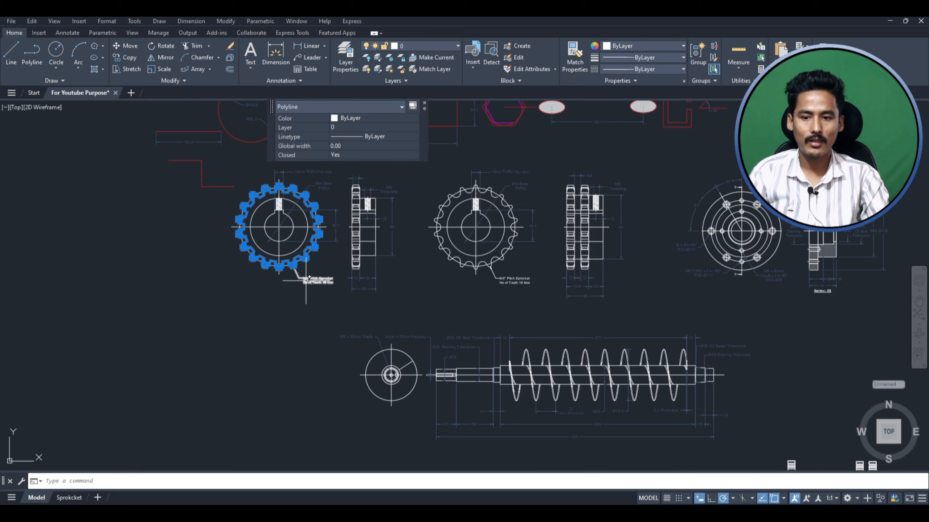
pyautogui.scroll(7, 314, 366)
pyautogui.click(301, 235)
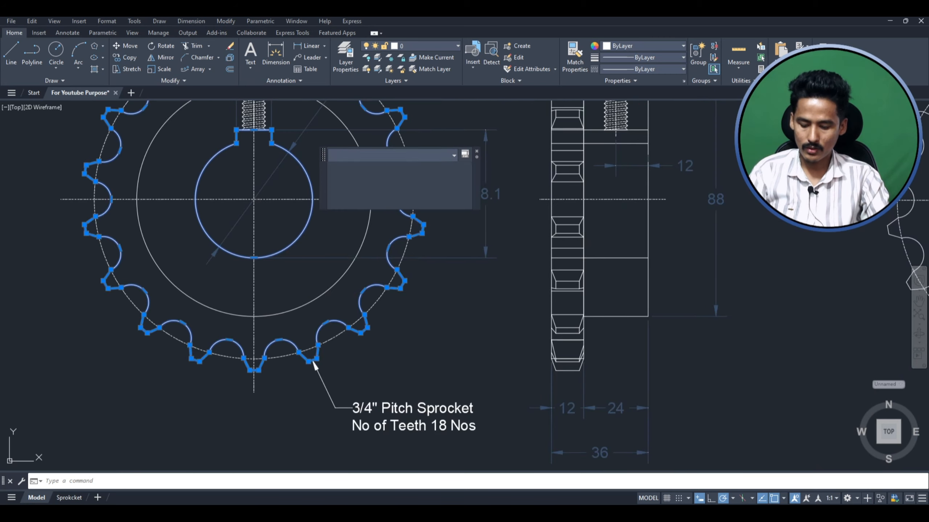
pyautogui.scroll(-10, 313, 365)
pyautogui.hotkey('ctrl', 'v')
# Step: Draw two lines from the bore centre to the roots beside the pasted sprocket's top tooth and trim the outline outside them
pyautogui.scroll(5, 307, 266)
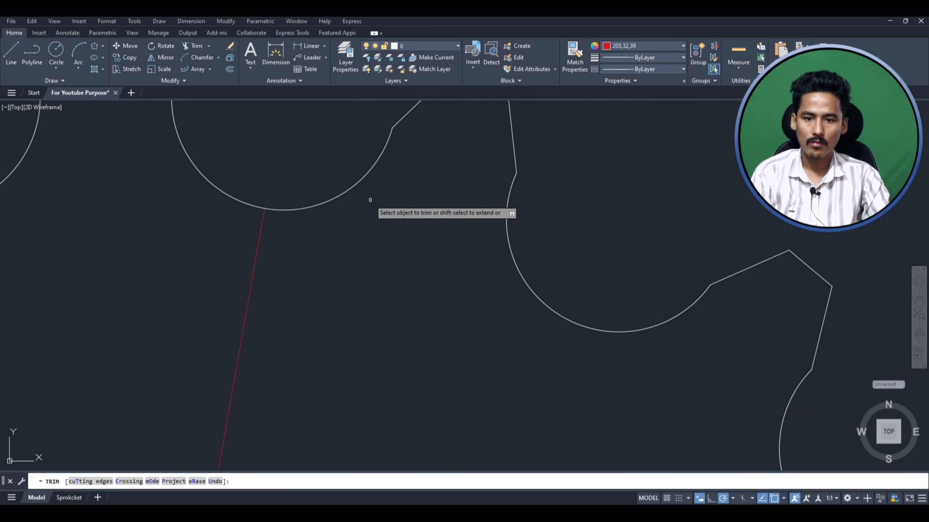
pyautogui.scroll(3, 386, 218)
pyautogui.scroll(-2, 386, 219)
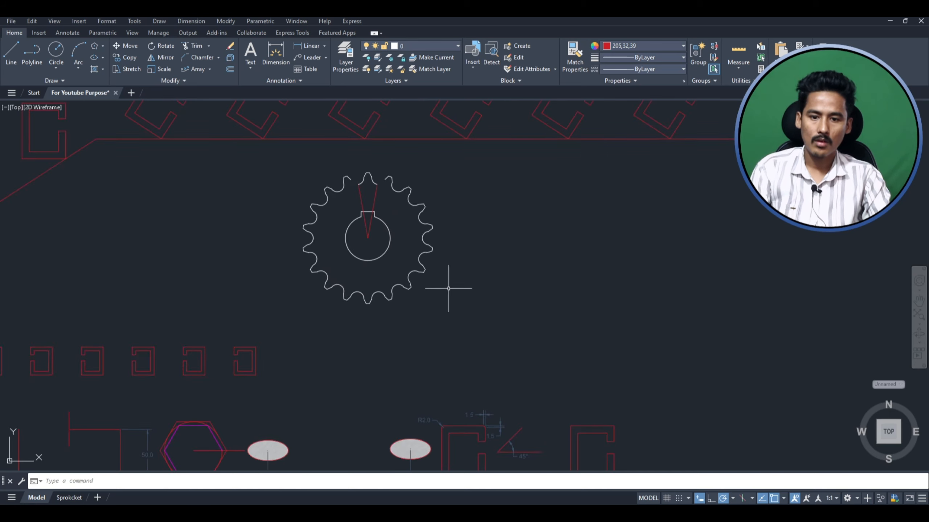
# Step: Delete the rest of the sprocket outline and its bore, and give the two red lines below the remaining tooth the CENTER2 linetype
pyautogui.click(426, 228)
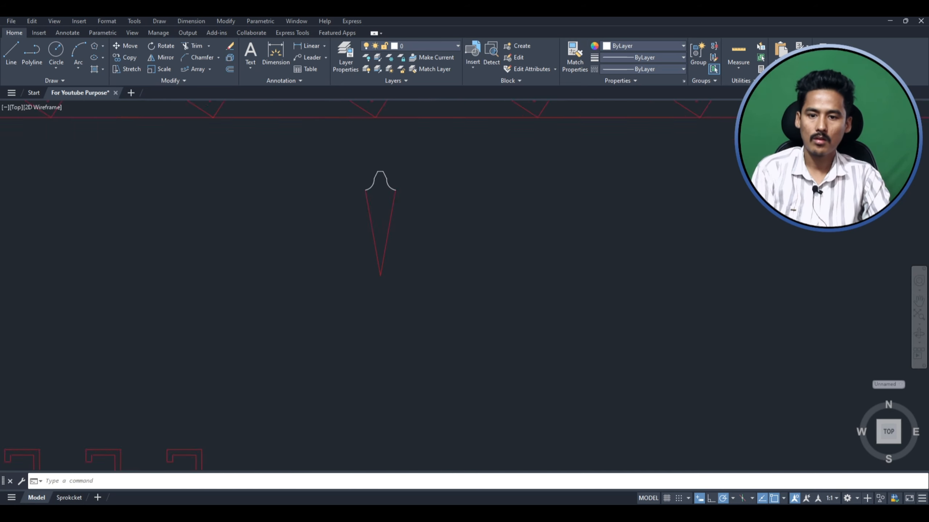
pyautogui.scroll(2, 445, 232)
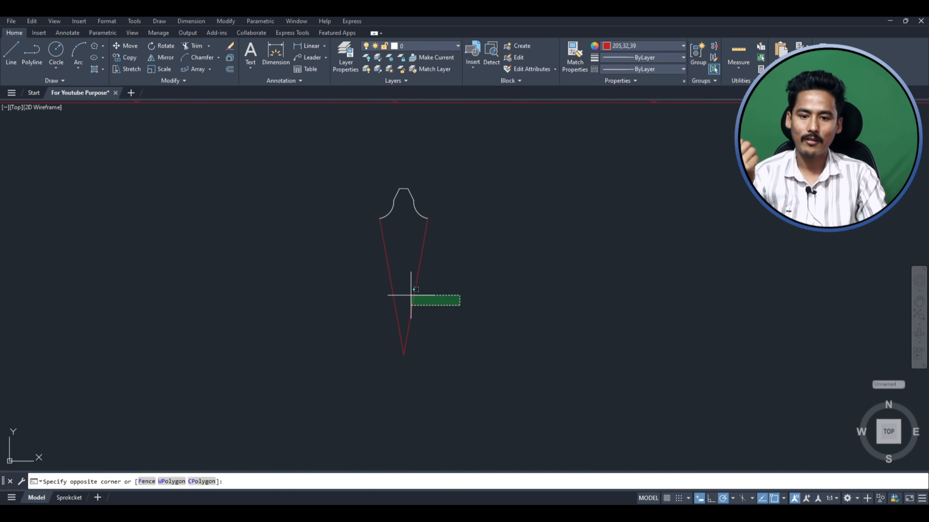
pyautogui.click(414, 290)
pyautogui.click(634, 63)
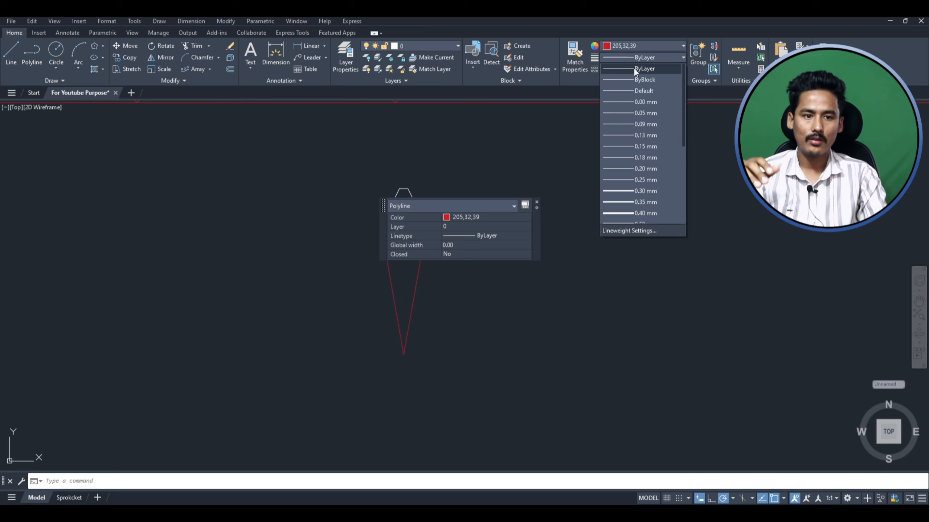
pyautogui.click(641, 55)
pyautogui.click(634, 68)
pyautogui.click(626, 101)
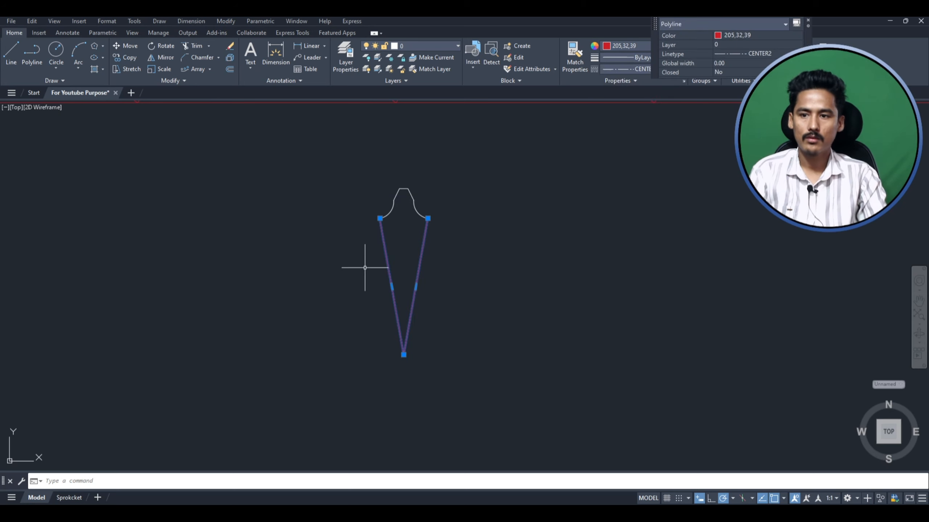
pyautogui.press('Escape')
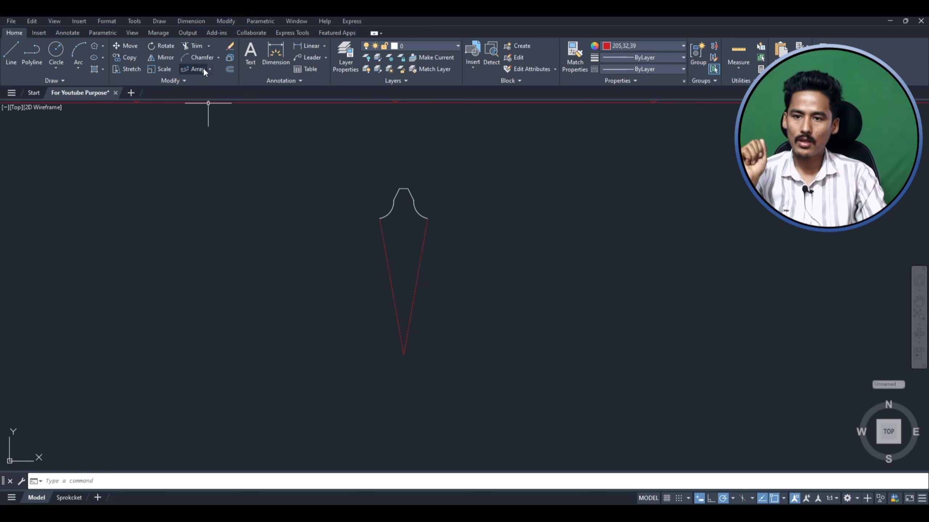
# Step: Create a polar array of the single tooth around the point where the two red centre lines meet
pyautogui.click(210, 69)
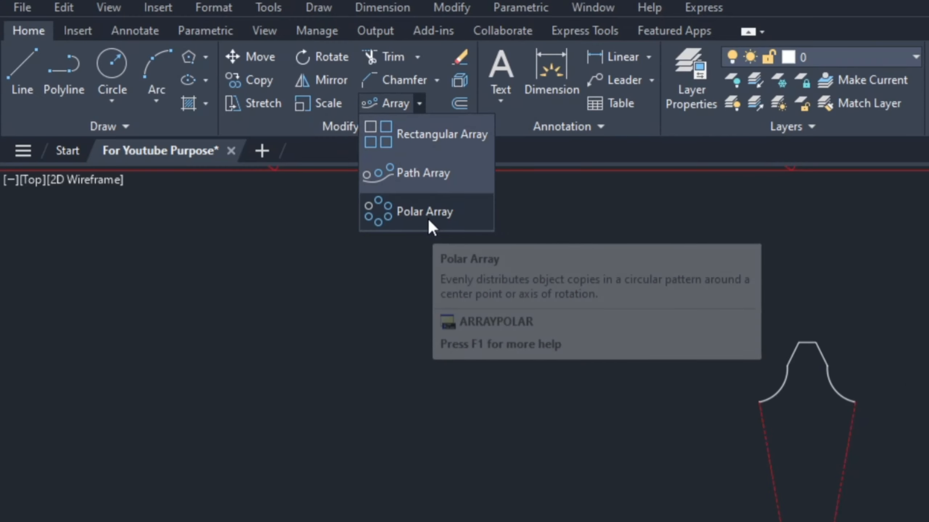
pyautogui.click(417, 210)
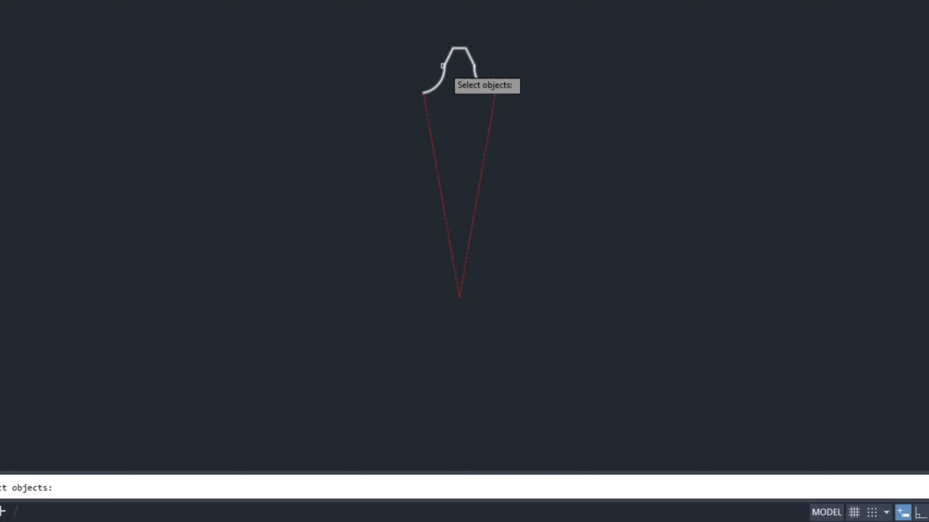
pyautogui.click(445, 68)
pyautogui.press('Return')
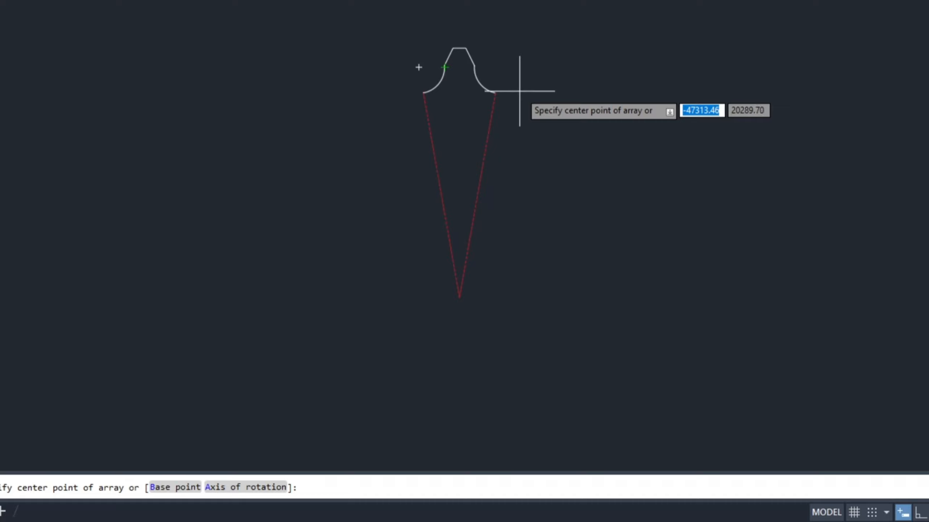
pyautogui.click(460, 297)
pyautogui.scroll(-2, 425, 41)
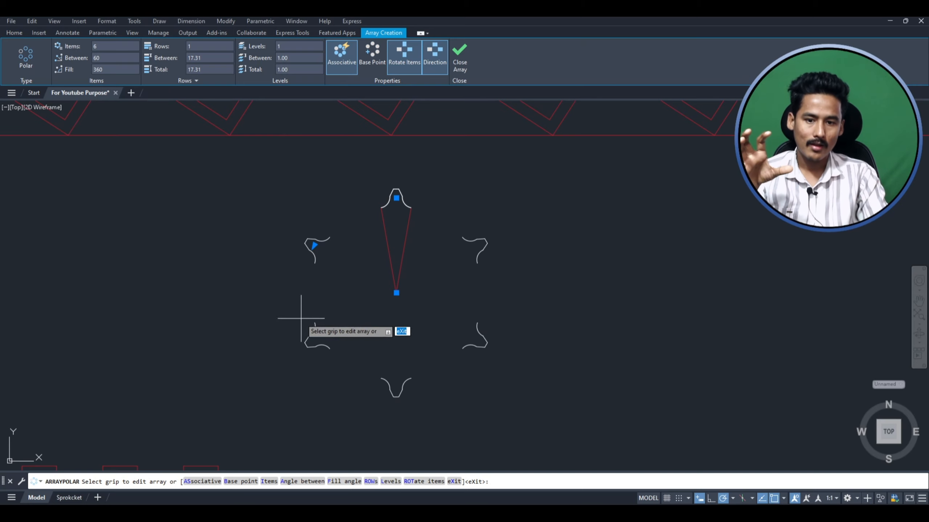
# Step: Set the polar array's item count to 18, matching the reference sprocket's number of teeth, and close the array
pyautogui.scroll(-5, 366, 293)
pyautogui.scroll(6, 429, 327)
pyautogui.scroll(-5, 388, 209)
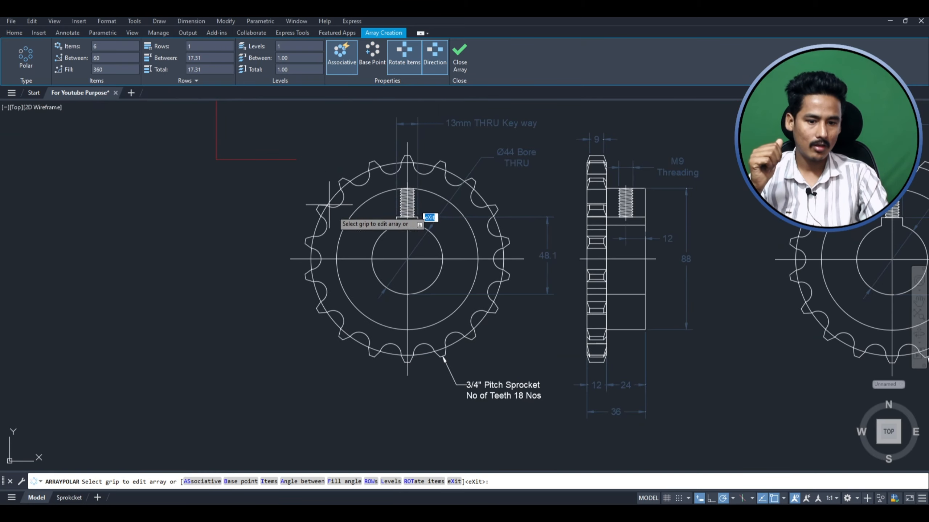
pyautogui.scroll(-2, 559, 388)
pyautogui.scroll(-6, 329, 362)
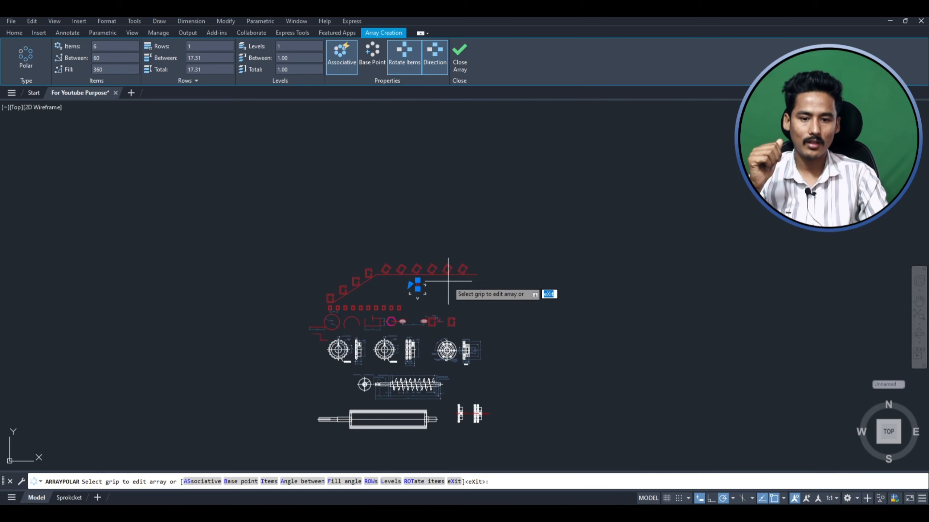
pyautogui.scroll(8, 414, 300)
pyautogui.scroll(2, 479, 147)
pyautogui.scroll(-2, 384, 266)
pyautogui.scroll(2, 716, 267)
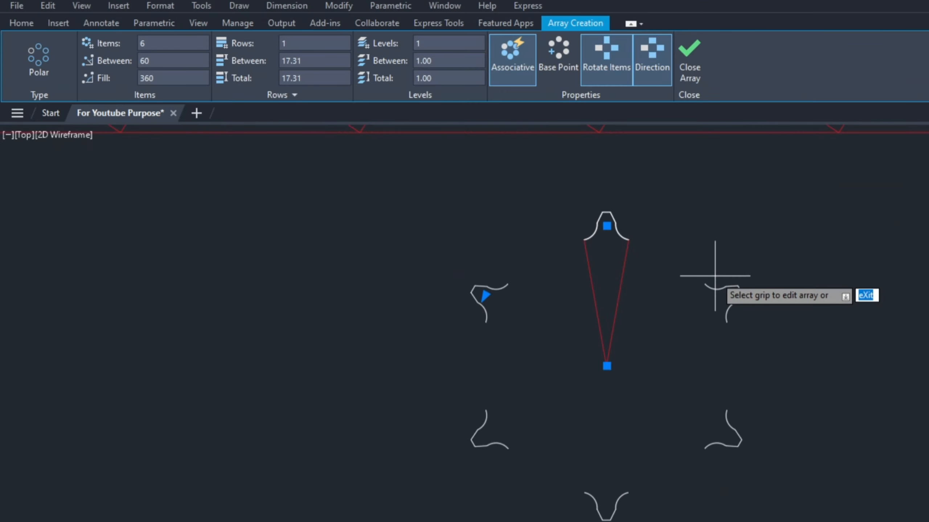
pyautogui.click(176, 43)
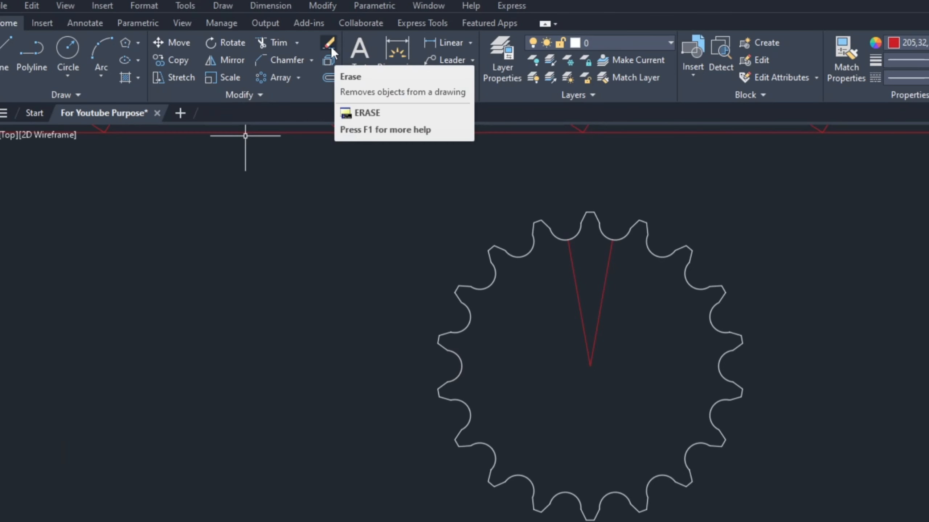
# Step: Explode the polar array of teeth into separate objects
pyautogui.click(230, 46)
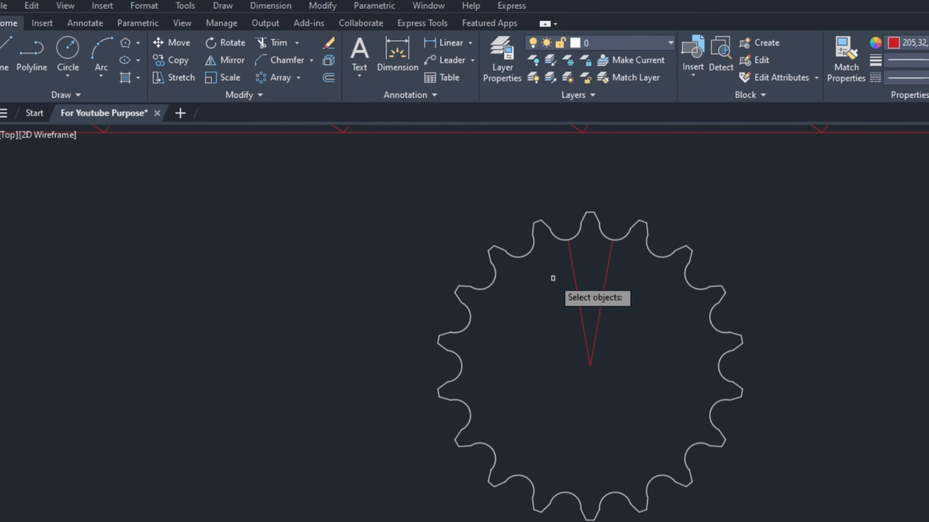
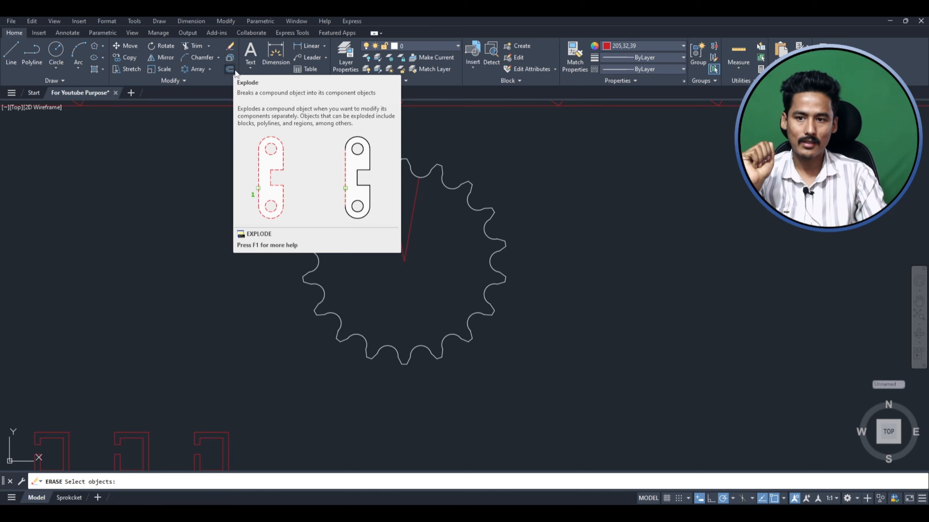
pyautogui.click(231, 57)
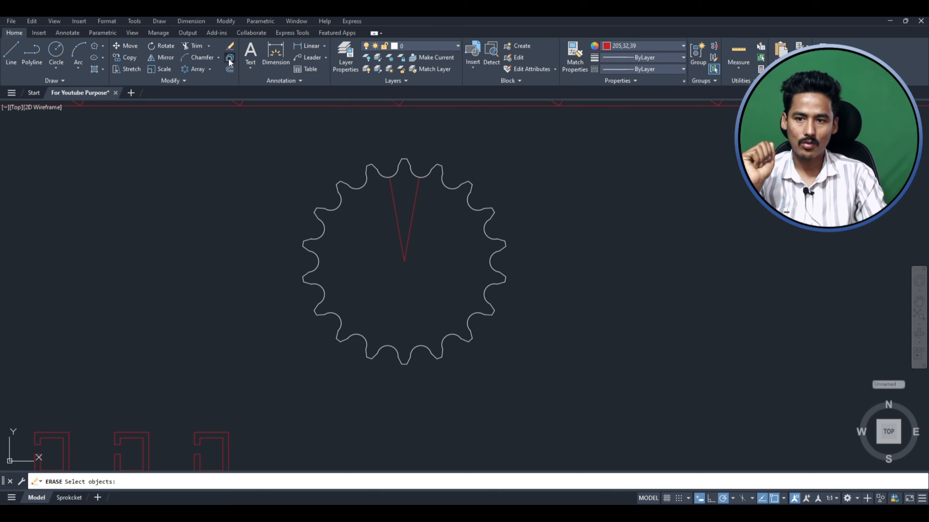
pyautogui.click(426, 176)
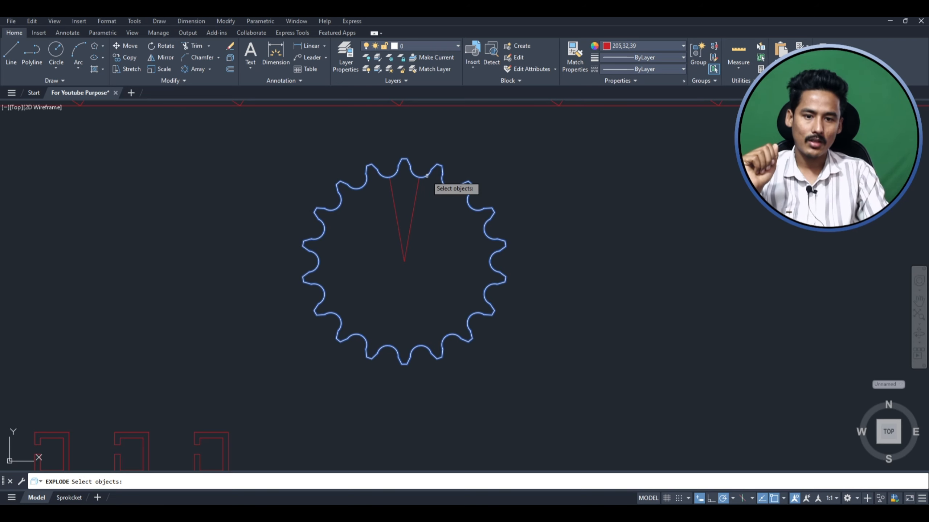
pyautogui.press('Return')
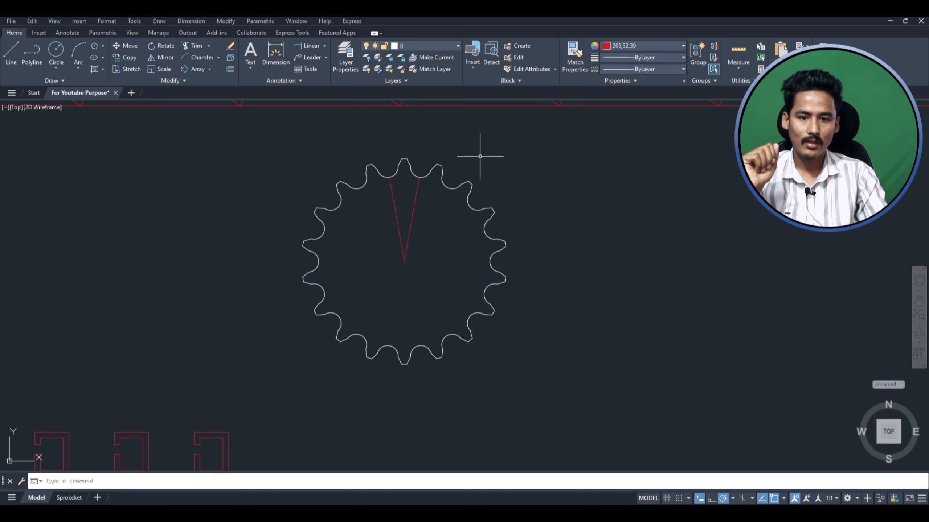
# Step: Select several individual teeth around the outline to check whether each is a separate polyline, and clear the selection
pyautogui.scroll(5, 437, 158)
pyautogui.click(400, 184)
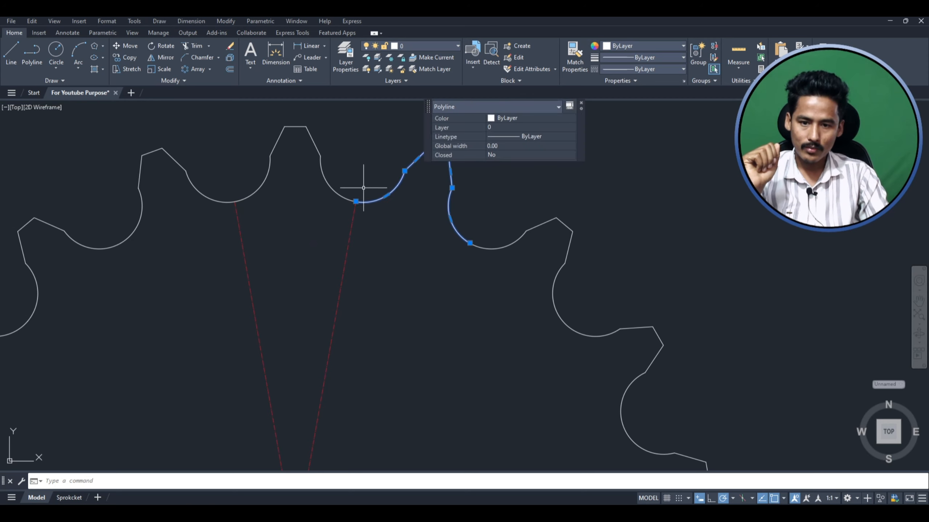
pyautogui.click(198, 186)
pyautogui.press('Escape')
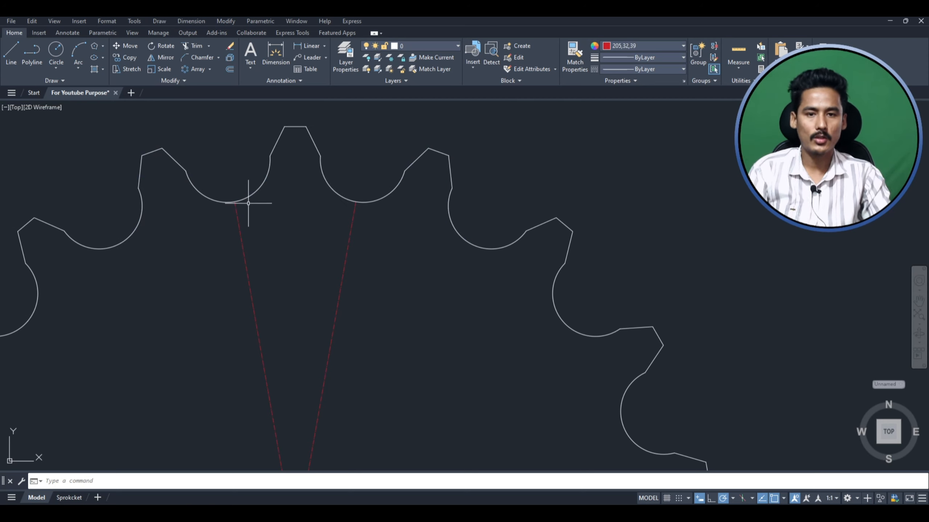
pyautogui.click(321, 168)
pyautogui.scroll(-5, 444, 179)
pyautogui.click(470, 222)
pyautogui.click(434, 164)
pyautogui.press('Escape')
pyautogui.click(499, 248)
pyautogui.click(499, 231)
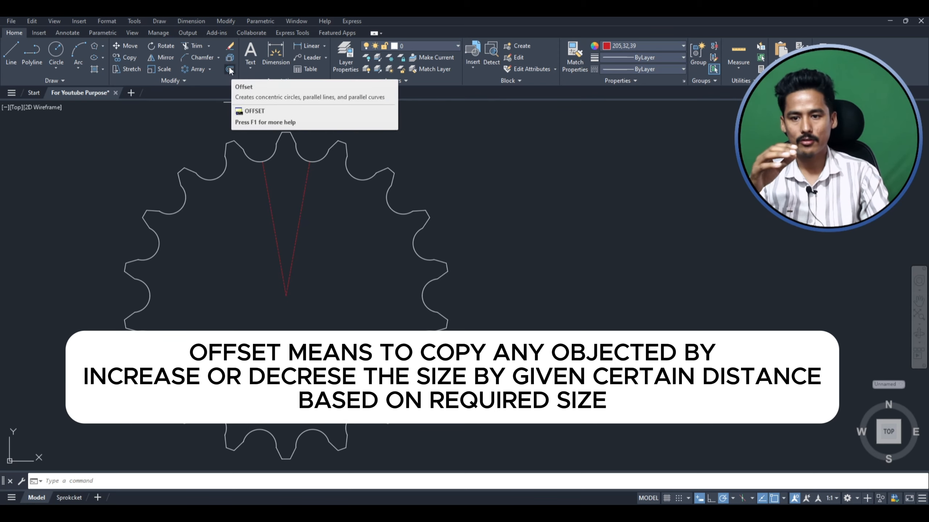
# Step: Offset the top tooth's polyline inward by a distance of 1
pyautogui.click(229, 70)
pyautogui.scroll(4, 293, 139)
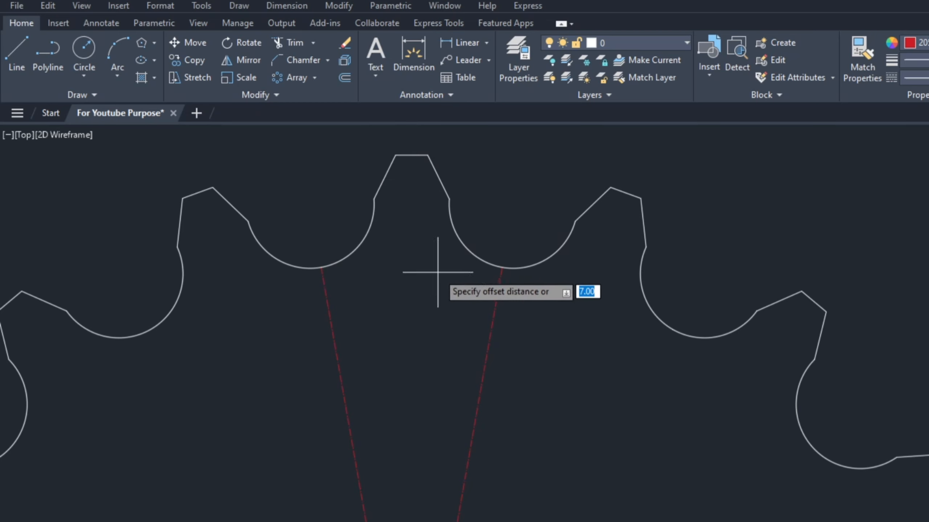
pyautogui.scroll(-3, 431, 260)
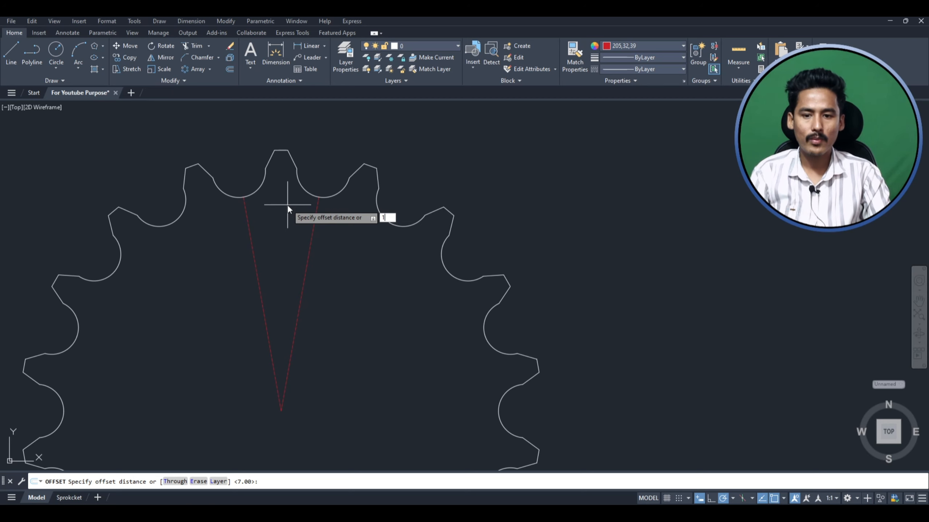
pyautogui.press('Return')
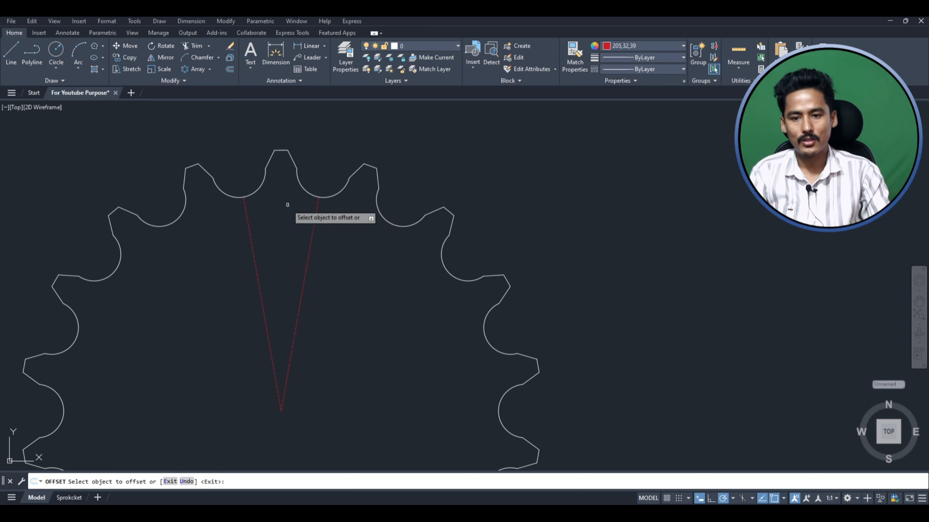
pyautogui.click(280, 146)
pyautogui.click(281, 172)
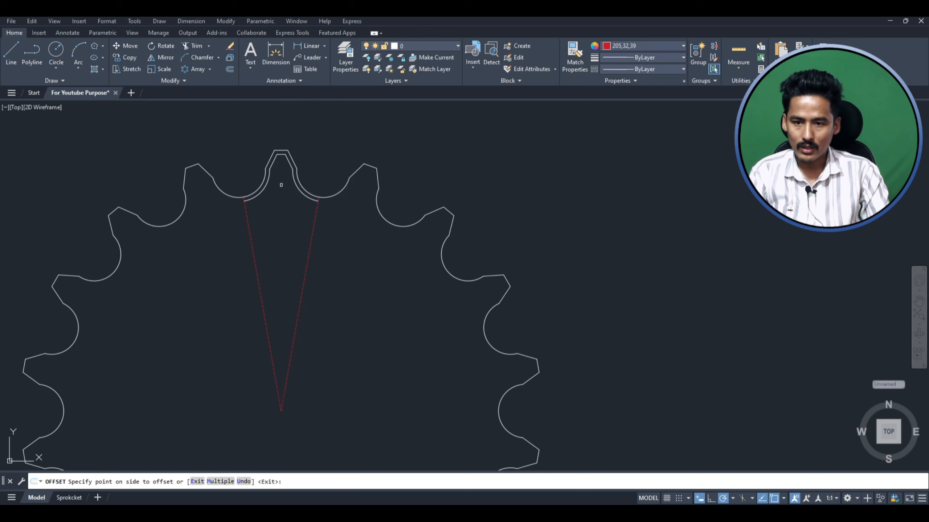
pyautogui.scroll(3, 282, 150)
pyautogui.press('Escape')
# Step: Change the colour of the inner offset tooth polyline to red
pyautogui.scroll(2, 300, 149)
pyautogui.scroll(-2, 282, 182)
pyautogui.scroll(2, 304, 182)
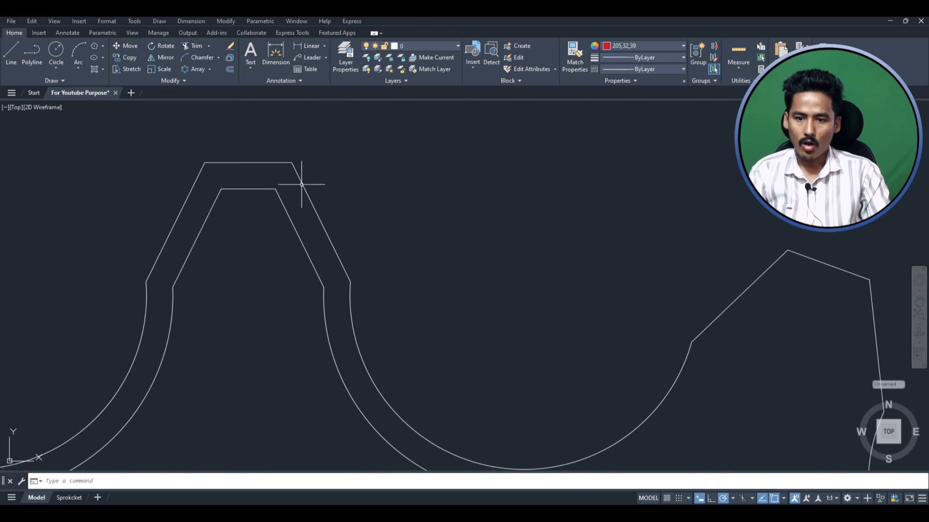
pyautogui.click(303, 181)
pyautogui.press('Escape')
pyautogui.click(248, 189)
pyautogui.click(621, 46)
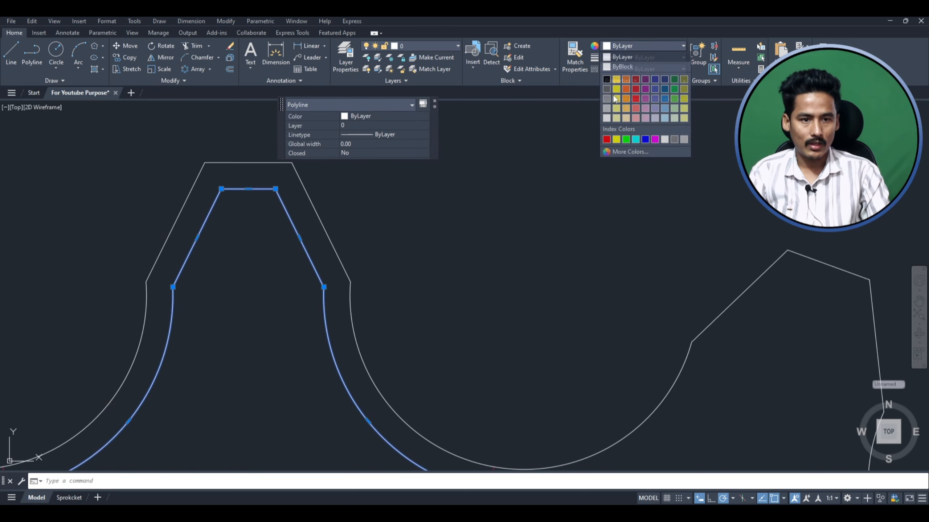
pyautogui.click(607, 140)
# Step: Add a linear dimension for the vertical gap between the tips of the original and offset teeth, placed beside the tooth
pyautogui.click(311, 45)
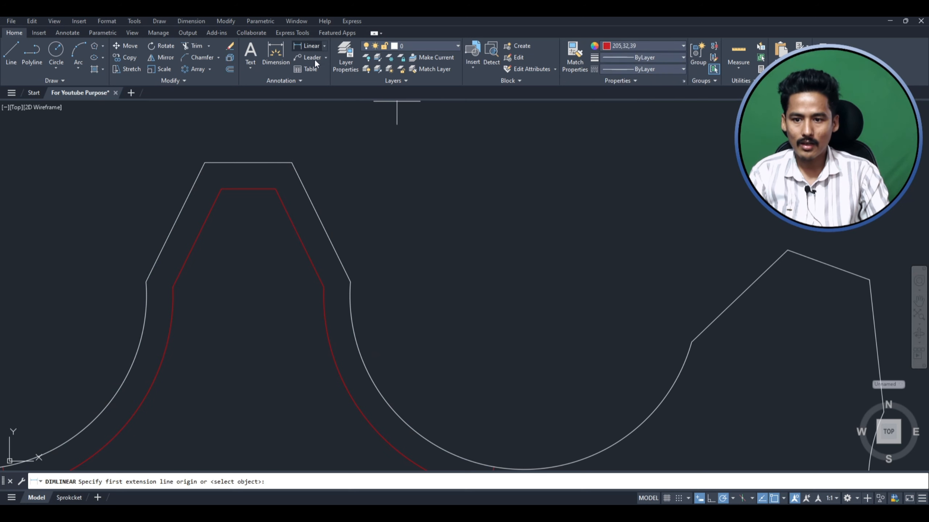
pyautogui.click(248, 189)
pyautogui.click(249, 162)
pyautogui.scroll(-2, 183, 207)
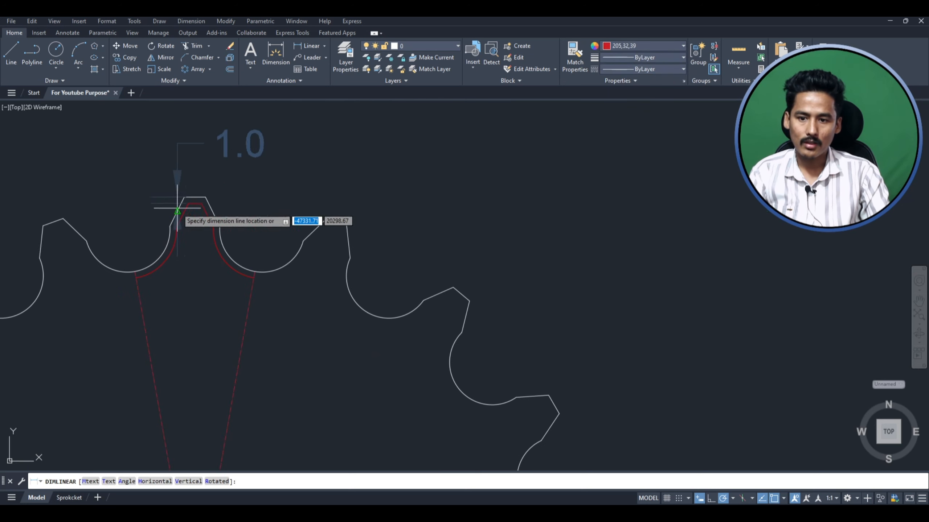
pyautogui.scroll(3, 222, 200)
pyautogui.scroll(-4, 221, 200)
pyautogui.click(333, 211)
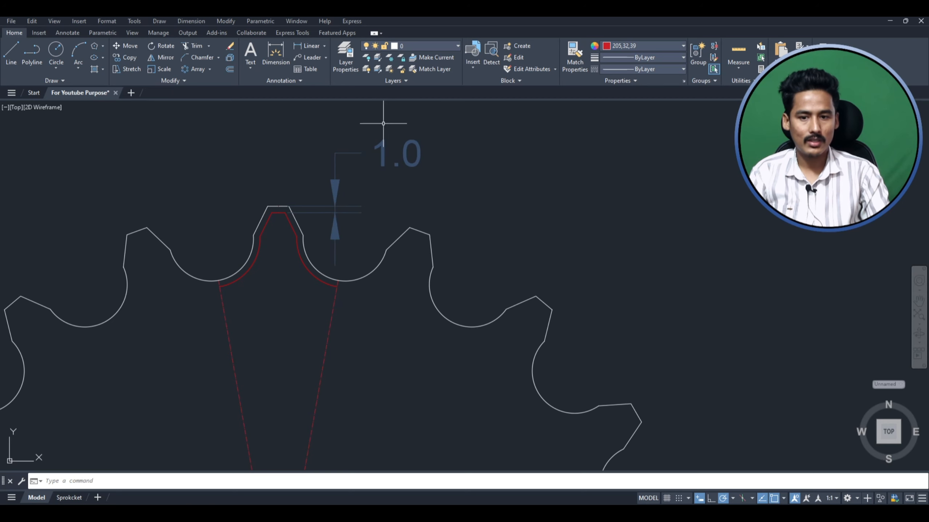
# Step: Add the multiline text LearnCADD in the empty area beside the toothed outline, with a text height of 50
pyautogui.scroll(2, 262, 240)
pyautogui.scroll(-2, 264, 227)
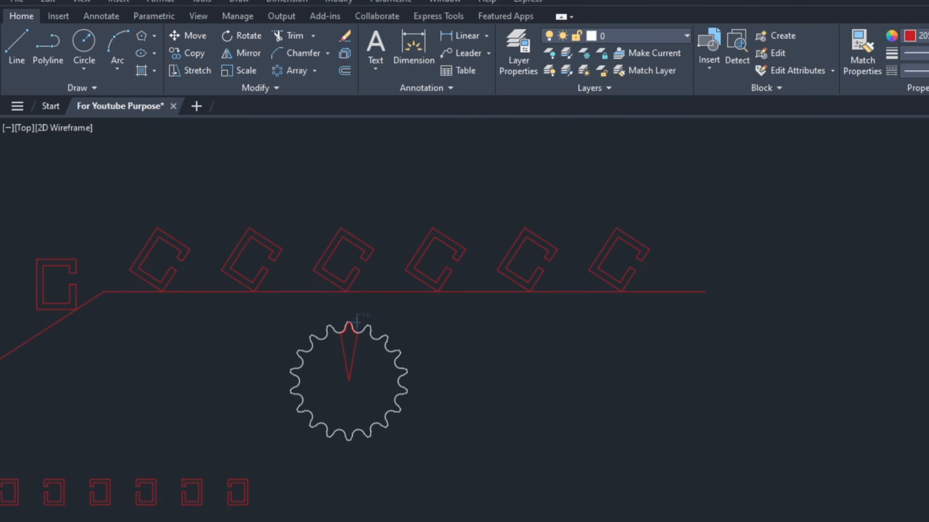
pyautogui.click(374, 38)
pyautogui.click(549, 361)
pyautogui.click(562, 368)
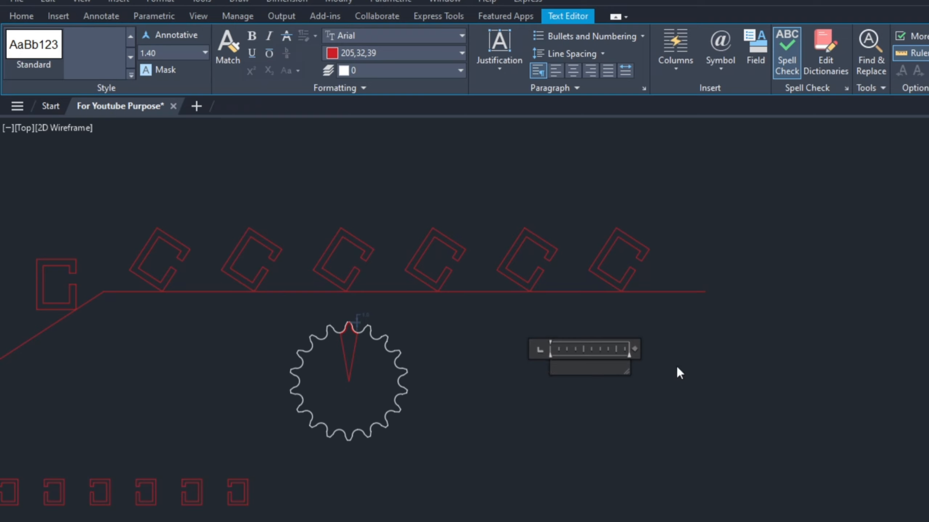
pyautogui.write('LearnCADD')
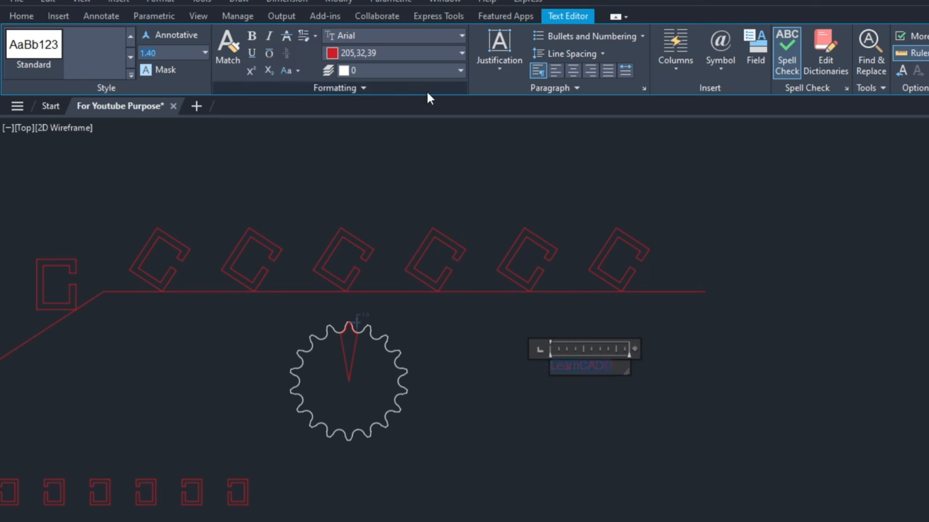
pyautogui.write('50')
pyautogui.press('Return')
pyautogui.click(818, 333)
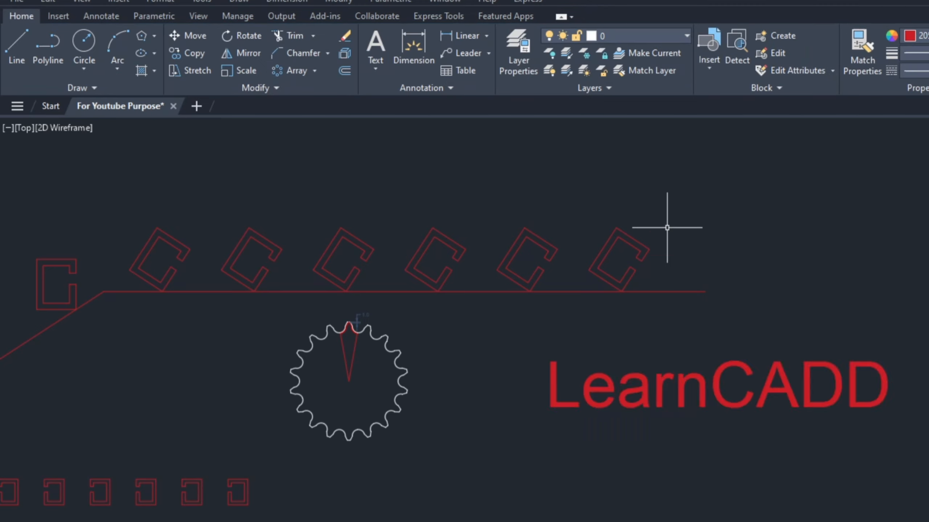
pyautogui.moveTo(753, 382); pyautogui.dragTo(695, 288, button='middle')
pyautogui.scroll(-4, 663, 222)
pyautogui.scroll(3, 649, 440)
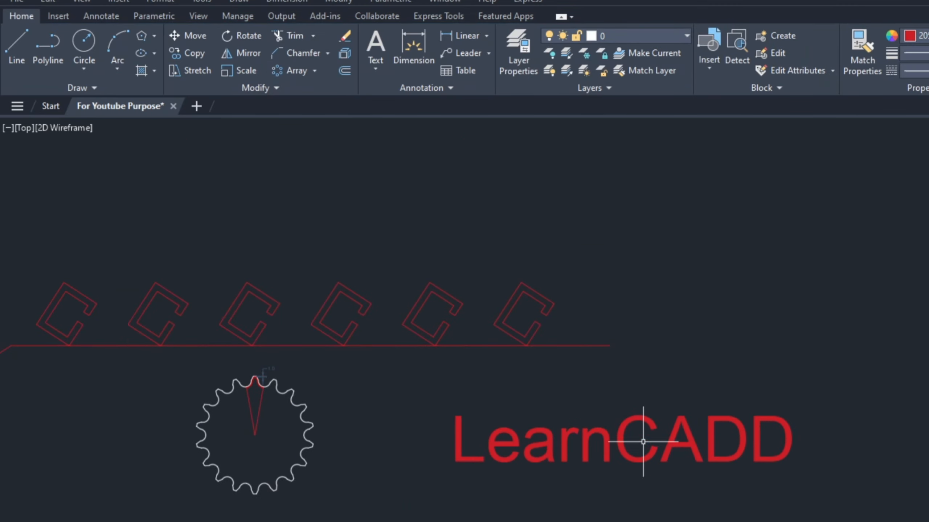
# Step: Add an angular dimension between the inner lower edge and the lower lip's inner edge of the dimensioned, tilted C-profile, placed inside the profile
pyautogui.scroll(2, 895, 428)
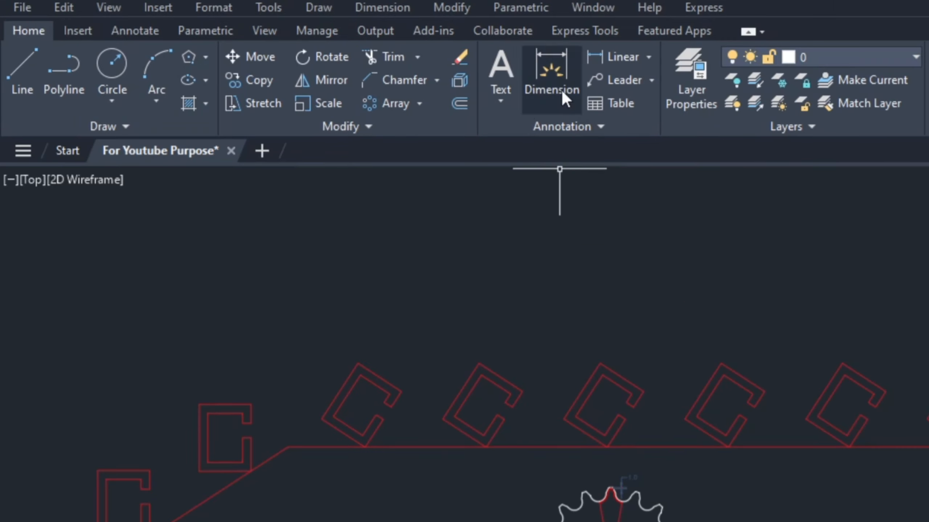
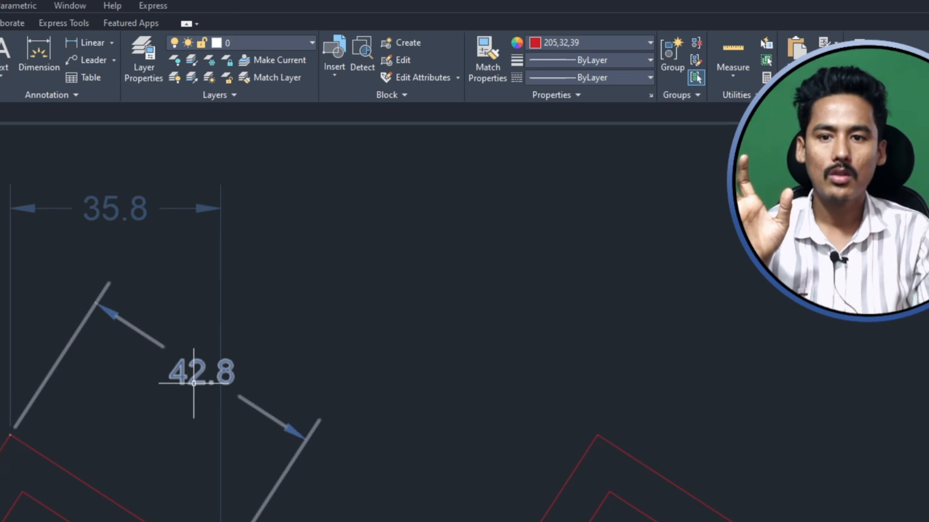
pyautogui.click(111, 43)
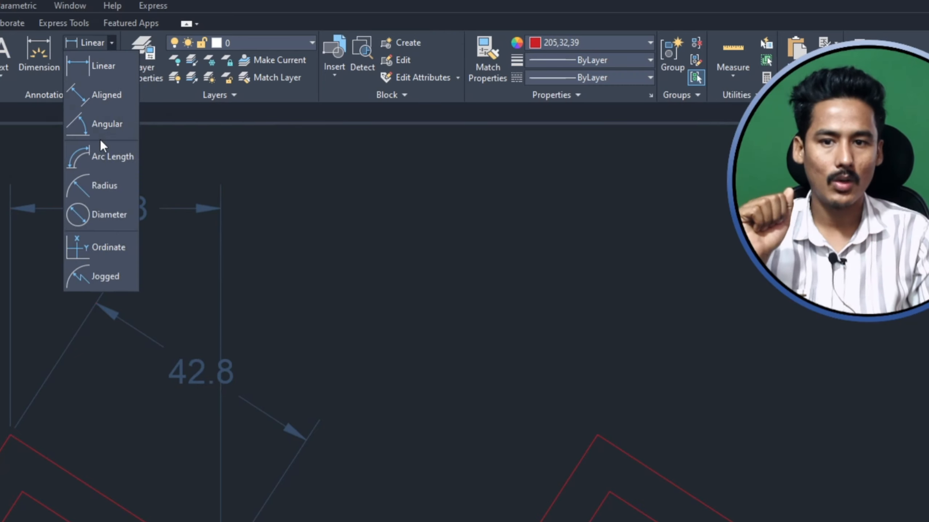
pyautogui.click(477, 134)
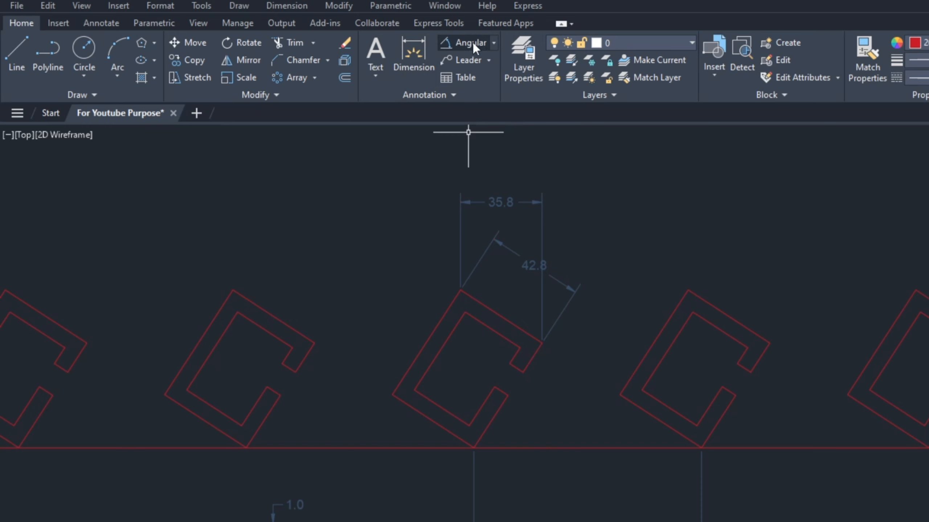
pyautogui.click(328, 45)
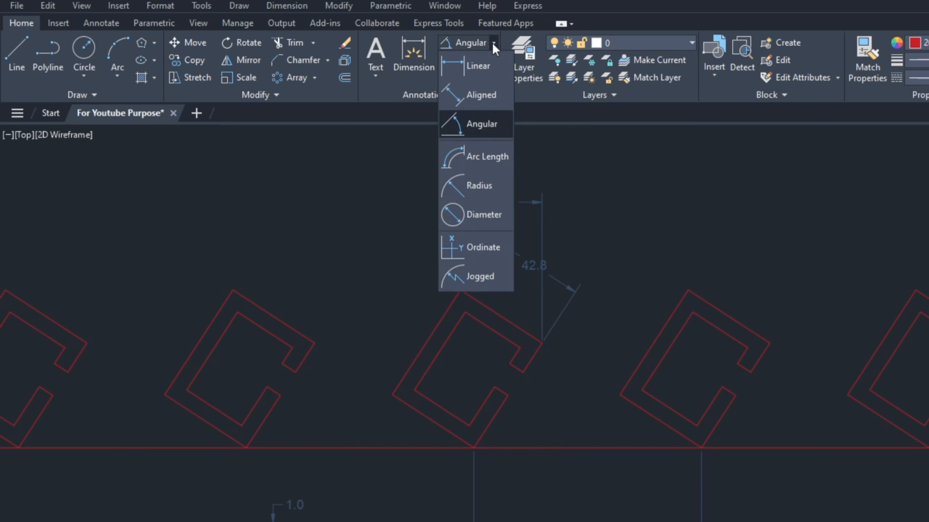
pyautogui.click(476, 126)
pyautogui.scroll(5, 454, 435)
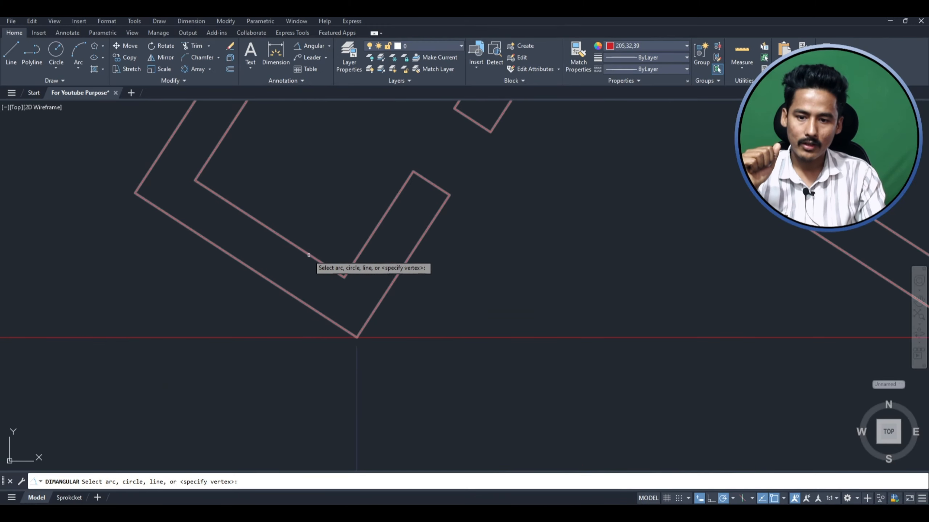
pyautogui.click(308, 254)
pyautogui.click(362, 249)
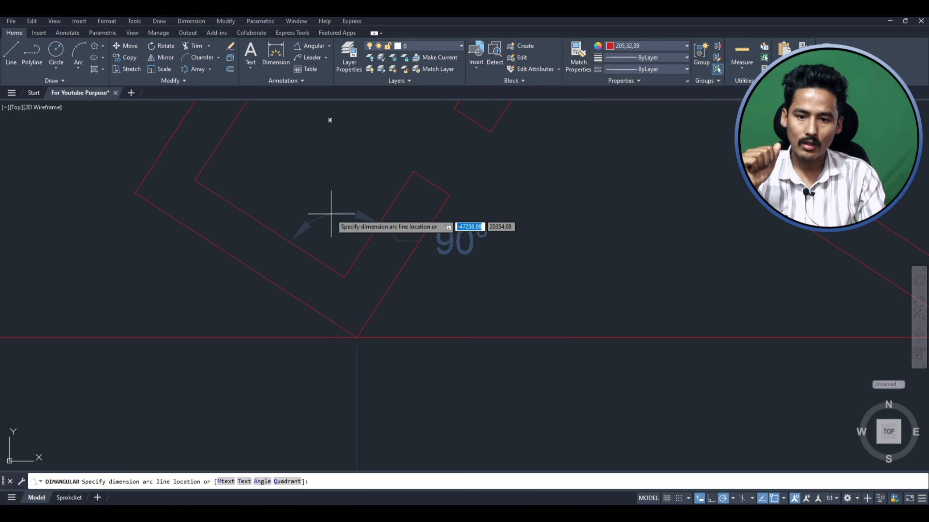
pyautogui.scroll(-2, 324, 246)
pyautogui.scroll(3, 318, 176)
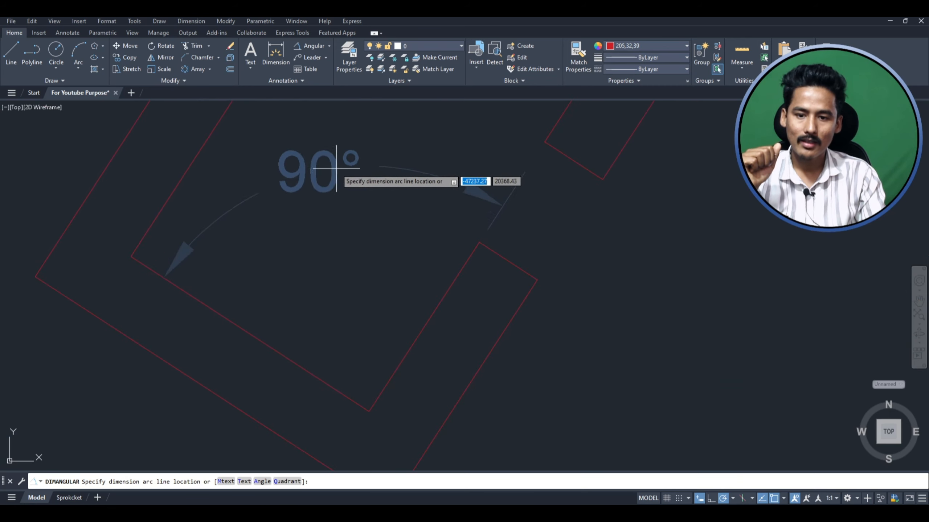
pyautogui.click(393, 158)
pyautogui.scroll(-2, 362, 286)
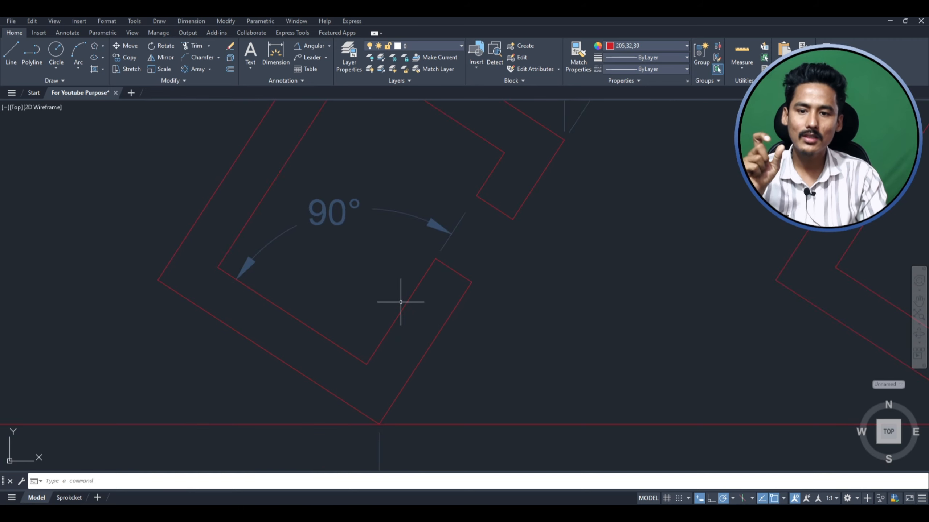
pyautogui.click(329, 46)
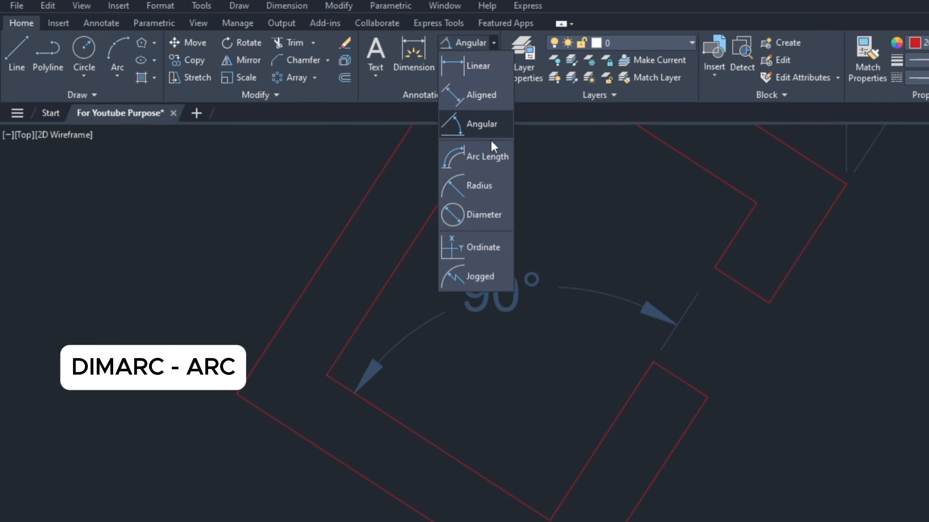
pyautogui.click(488, 161)
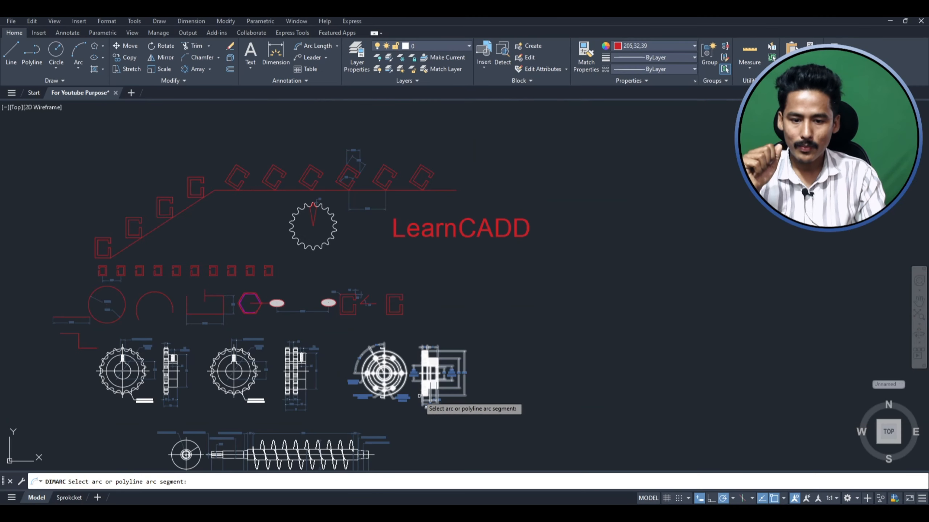
pyautogui.scroll(2, 419, 396)
pyautogui.scroll(6, 176, 297)
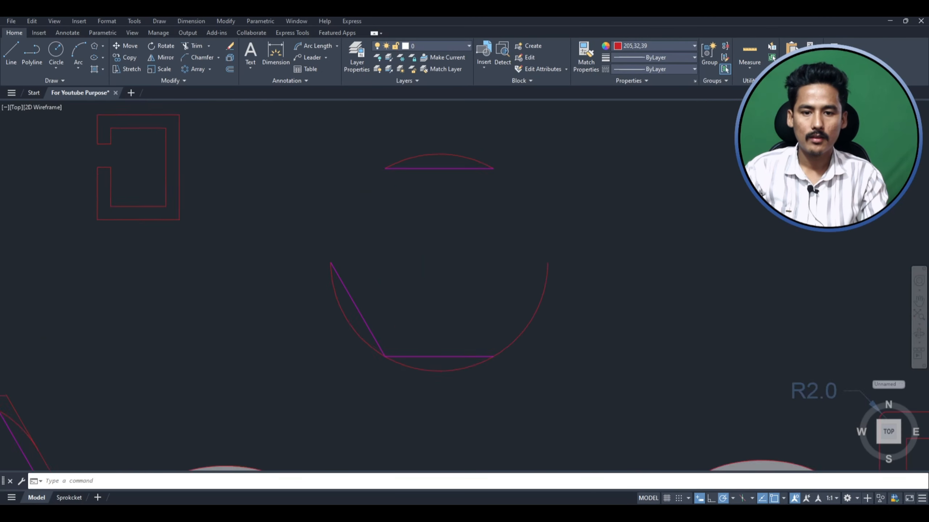
pyautogui.scroll(3, 332, 228)
pyautogui.click(366, 219)
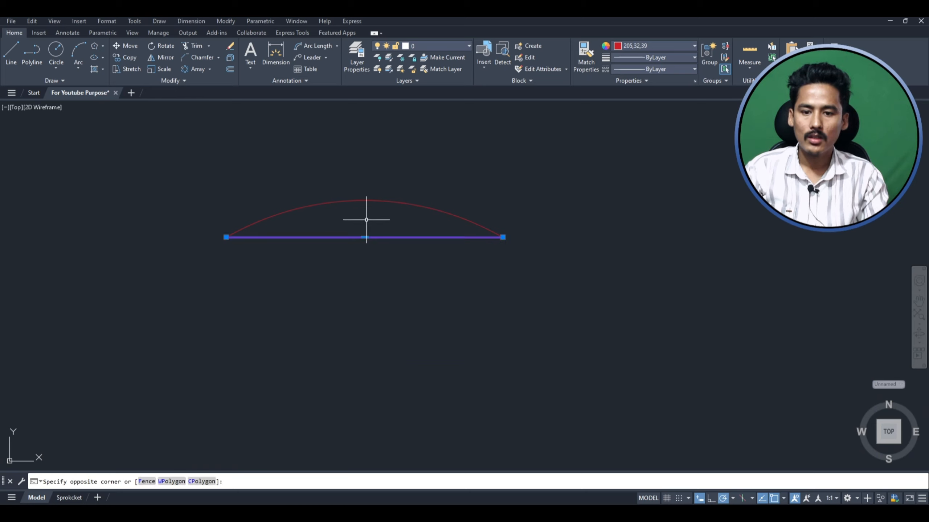
# Step: Add an arc length dimension to the shallow red arc above the magenta line, placed above the arc
pyautogui.click(336, 46)
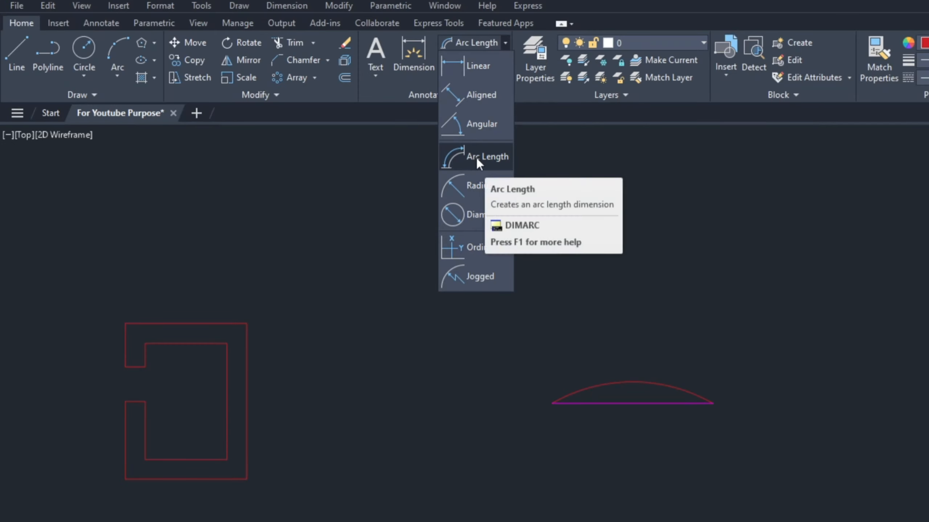
pyautogui.click(475, 160)
pyautogui.scroll(4, 712, 441)
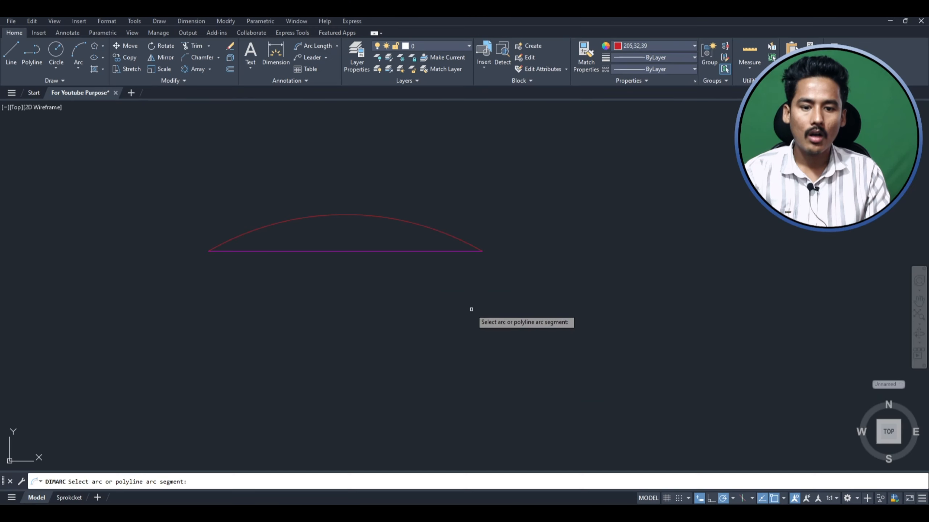
pyautogui.click(265, 228)
pyautogui.scroll(-3, 278, 223)
pyautogui.scroll(3, 264, 213)
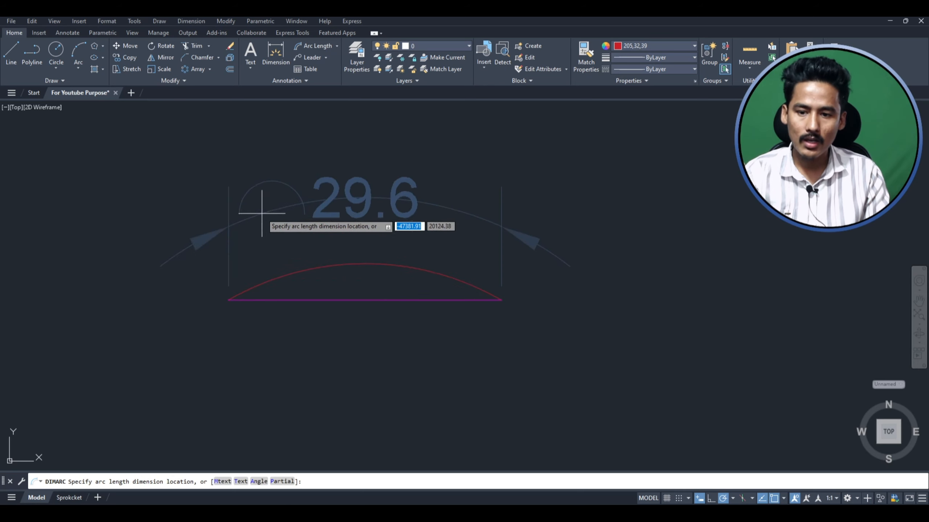
pyautogui.click(432, 189)
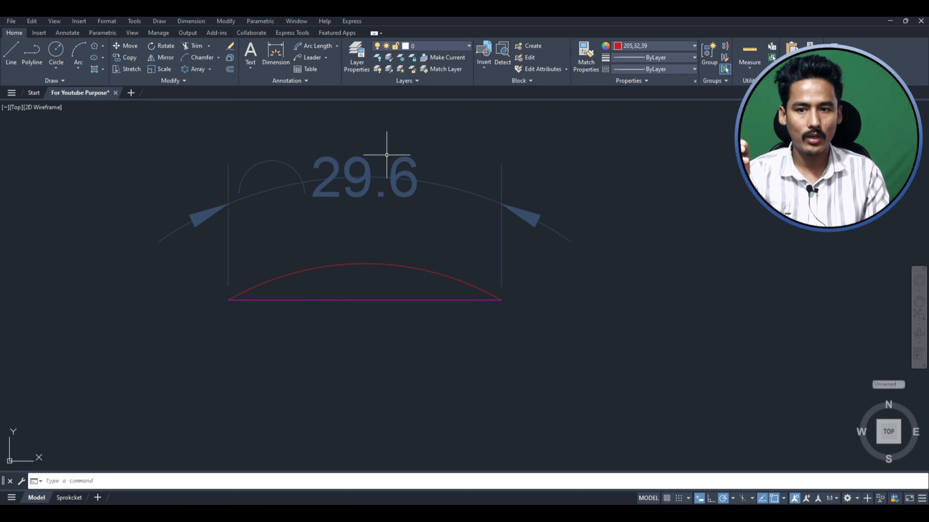
# Step: Add a radius dimension to the shallow red arc, with its text placed below the magenta line
pyautogui.click(337, 46)
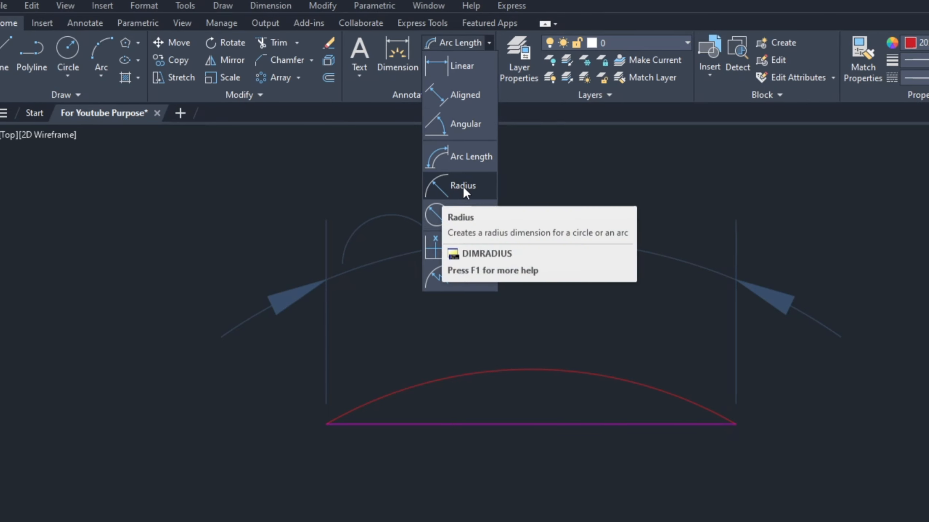
pyautogui.click(463, 186)
pyautogui.scroll(-3, 539, 377)
pyautogui.scroll(3, 537, 191)
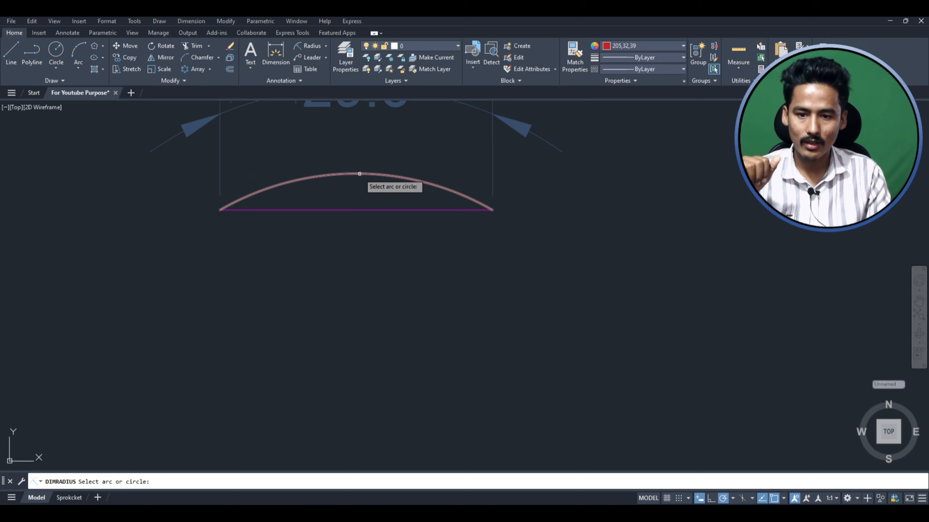
pyautogui.click(360, 173)
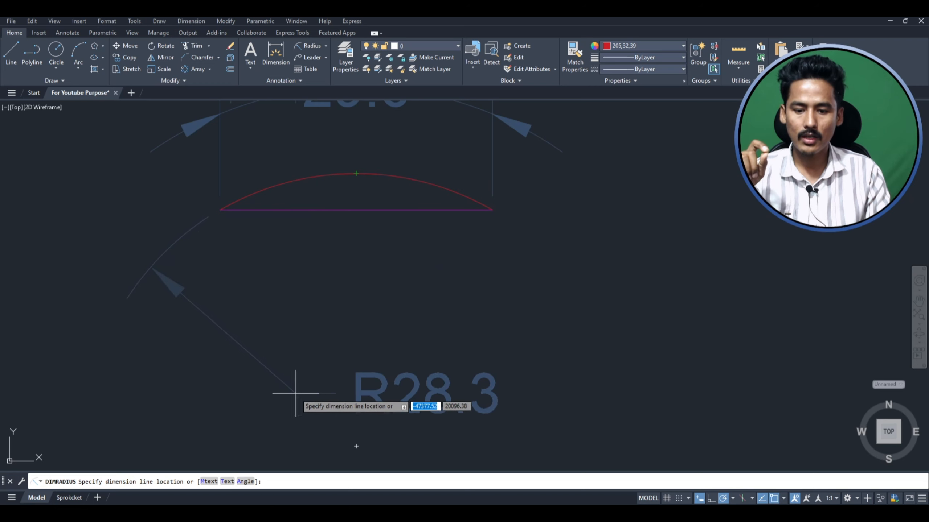
pyautogui.click(298, 392)
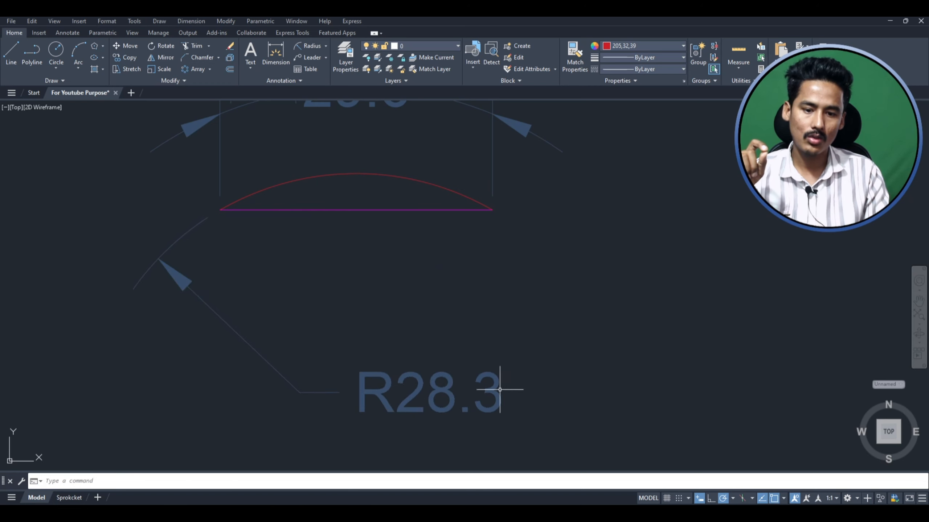
pyautogui.scroll(-2, 196, 226)
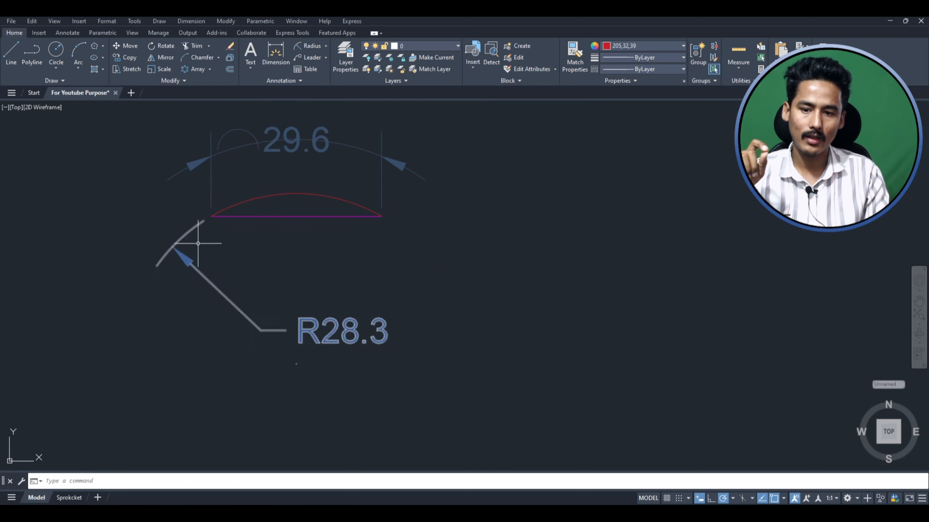
# Step: Add a second diameter dimension to the large red circle, with its text placed outside the circle at the upper right
pyautogui.click(325, 45)
pyautogui.click(327, 161)
pyautogui.scroll(-5, 425, 183)
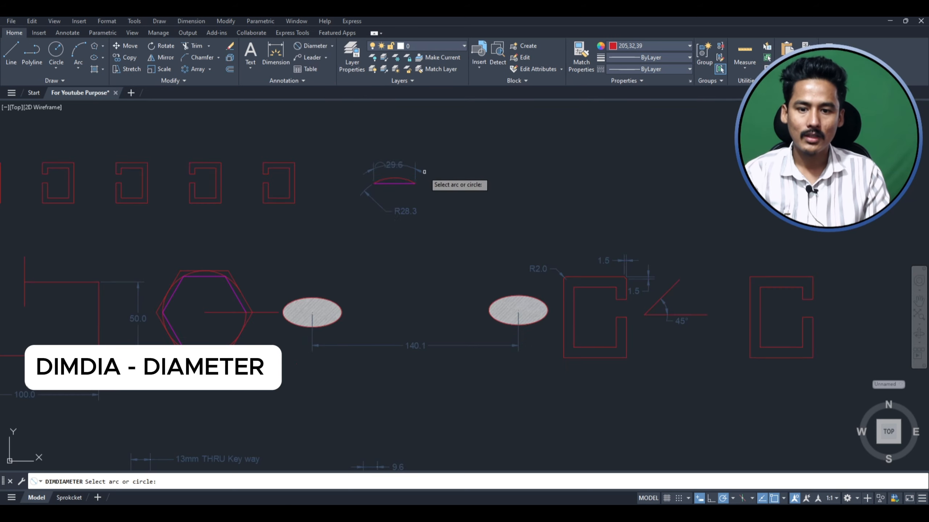
pyautogui.scroll(-2, 325, 284)
pyautogui.scroll(5, 309, 253)
pyautogui.scroll(2, 279, 235)
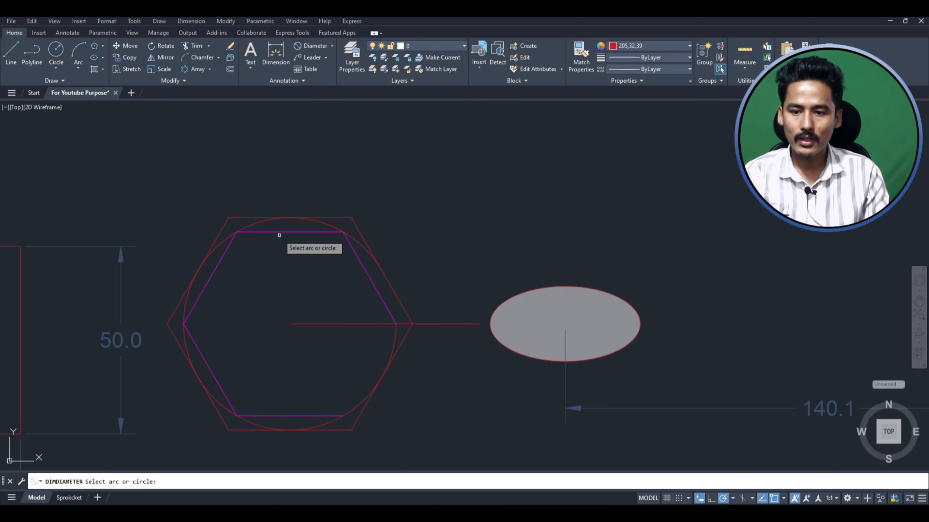
pyautogui.scroll(-4, 439, 223)
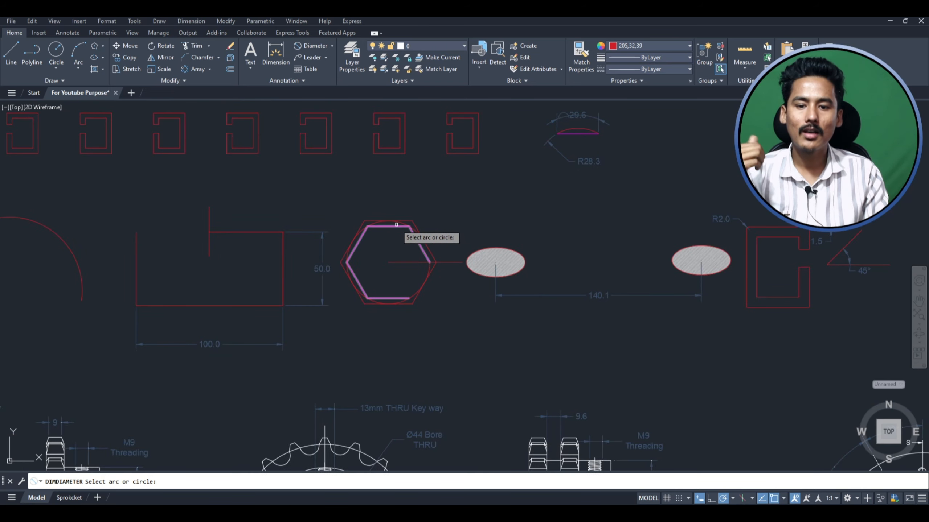
pyautogui.scroll(-5, 461, 209)
pyautogui.scroll(-2, 365, 255)
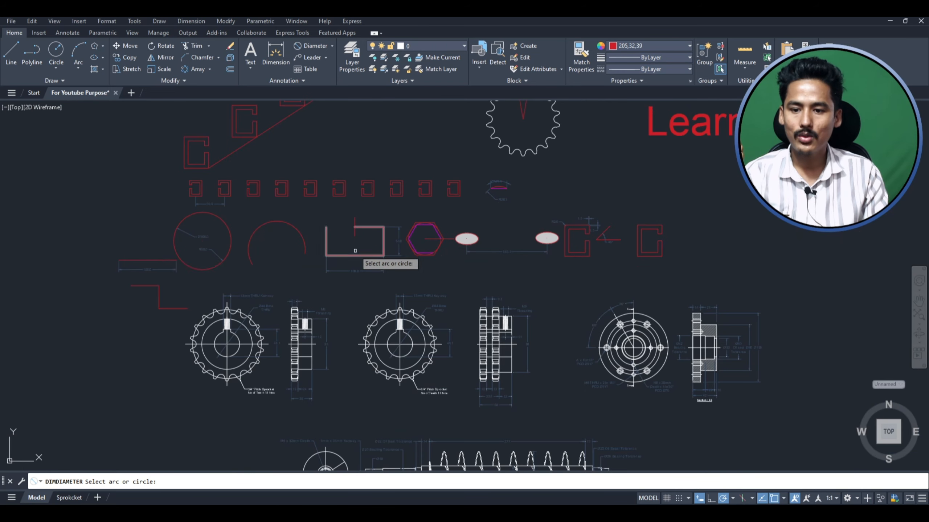
pyautogui.scroll(6, 146, 243)
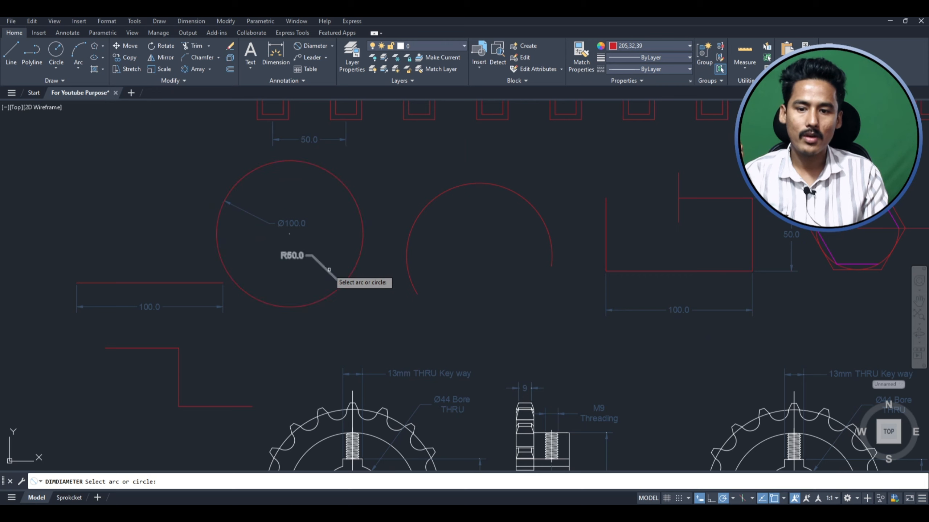
pyautogui.scroll(2, 300, 223)
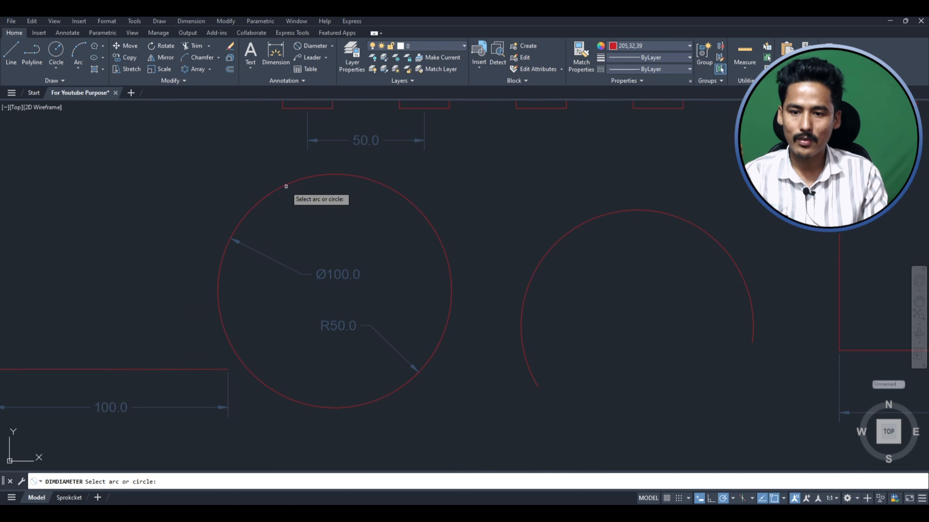
pyautogui.click(286, 187)
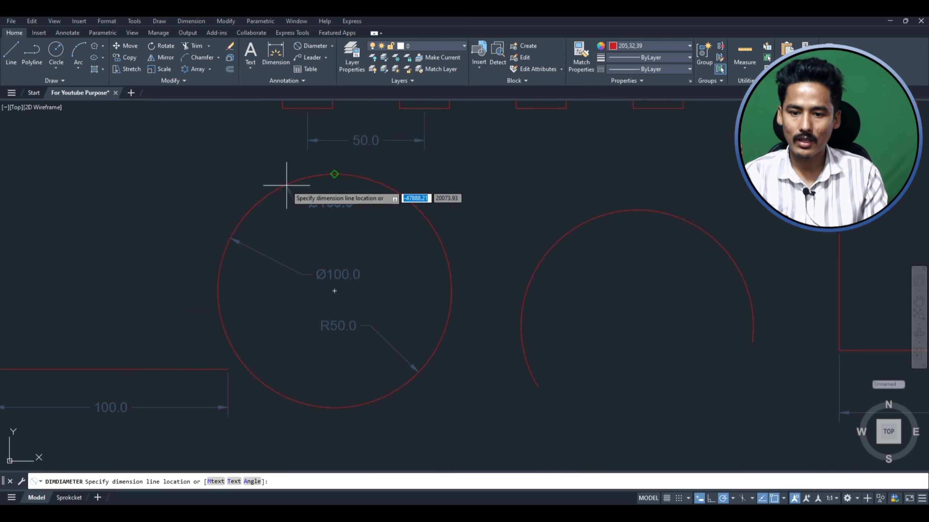
pyautogui.click(498, 184)
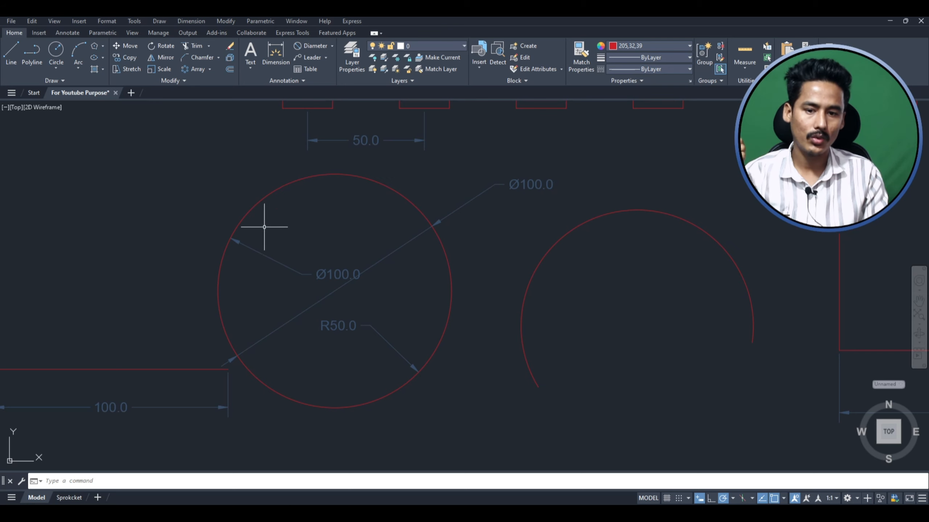
# Step: Add a leader with the text "LearnCADD" to the outer edge of the undimensioned C-profile's lower lip, pointing up and outward
pyautogui.scroll(-4, 265, 228)
pyautogui.scroll(-4, 329, 206)
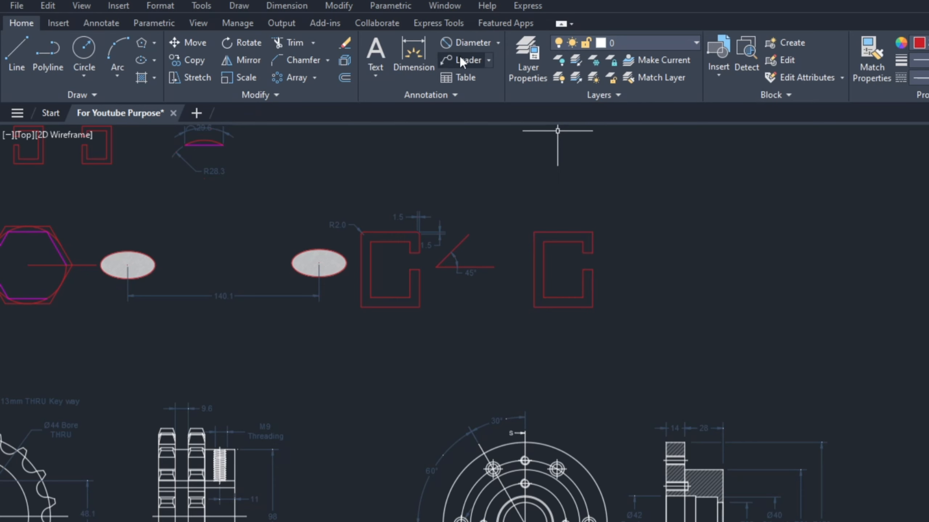
pyautogui.click(489, 60)
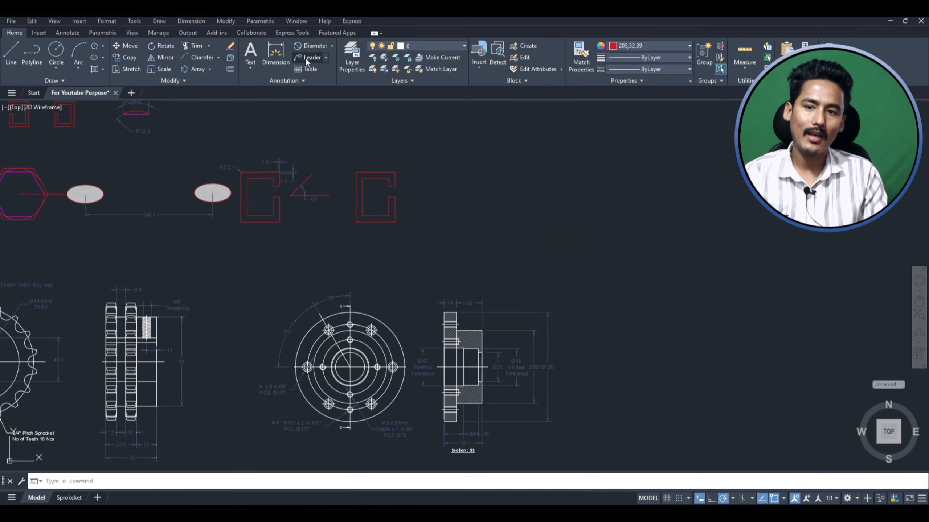
pyautogui.click(308, 58)
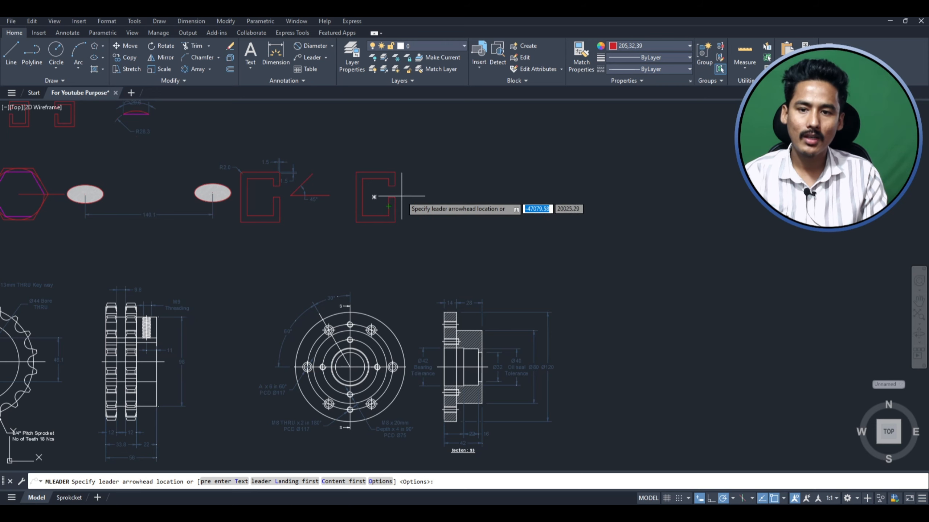
pyautogui.scroll(2, 422, 269)
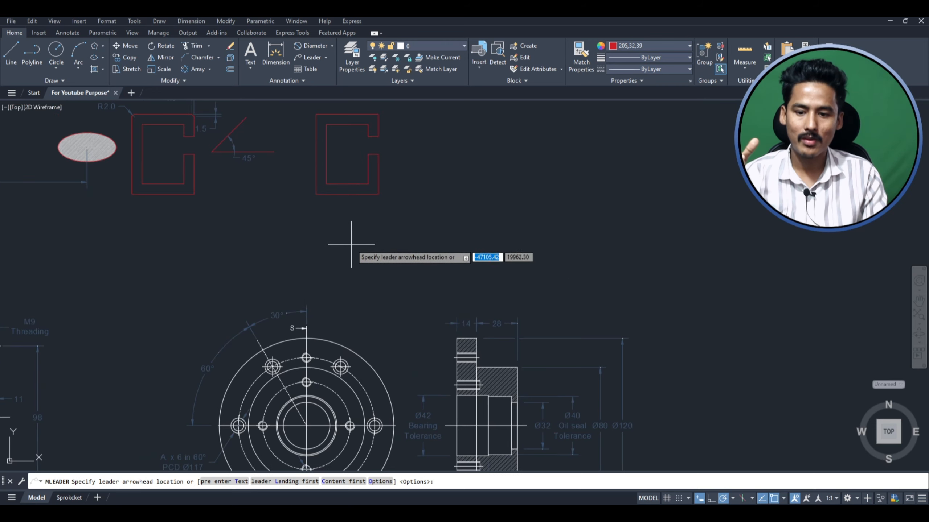
pyautogui.scroll(6, 383, 133)
pyautogui.click(368, 299)
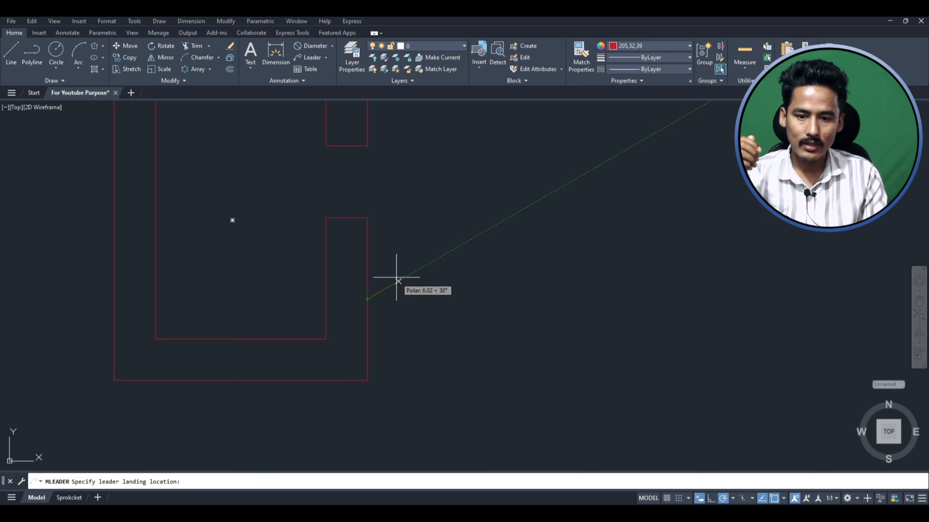
pyautogui.click(405, 267)
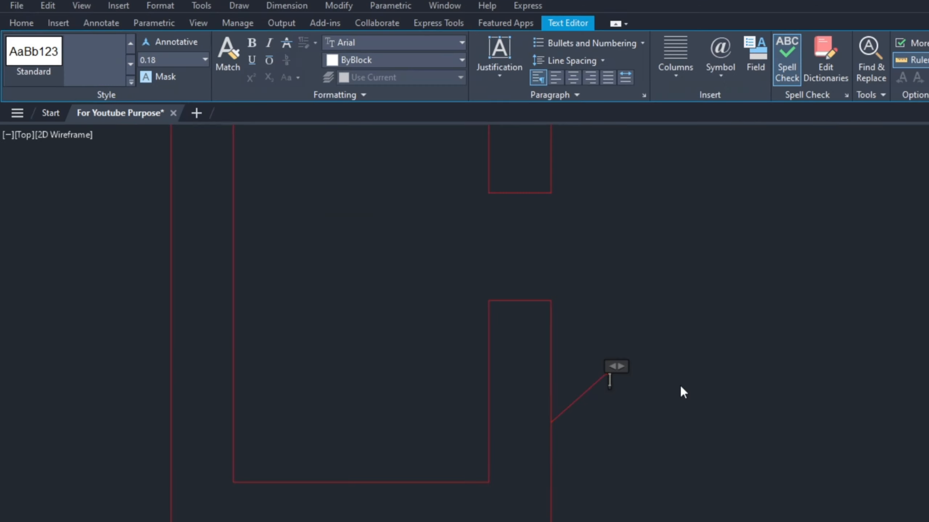
pyautogui.write('LearnCADD')
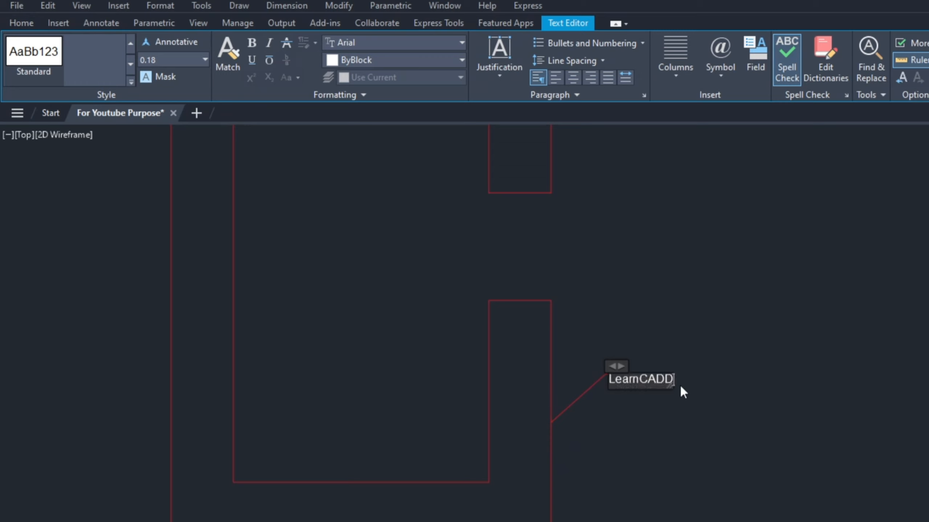
pyautogui.doubleClick(643, 378)
pyautogui.click(750, 476)
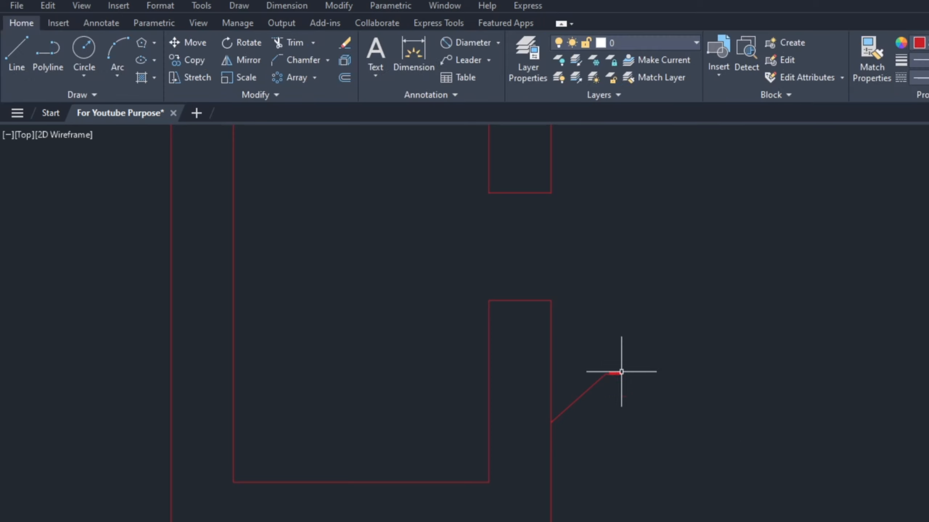
# Step: Set the height of the leader's text beside the C-profile's lower lip to 2
pyautogui.scroll(3, 618, 370)
pyautogui.scroll(-1, 555, 355)
pyautogui.doubleClick(593, 380)
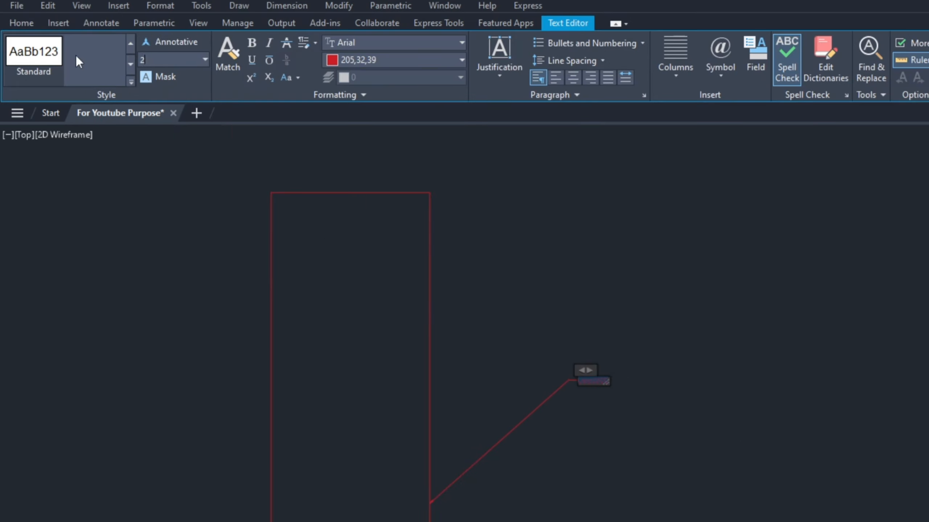
pyautogui.press('Return')
pyautogui.click(674, 242)
pyautogui.scroll(4, 511, 488)
pyautogui.click(469, 511)
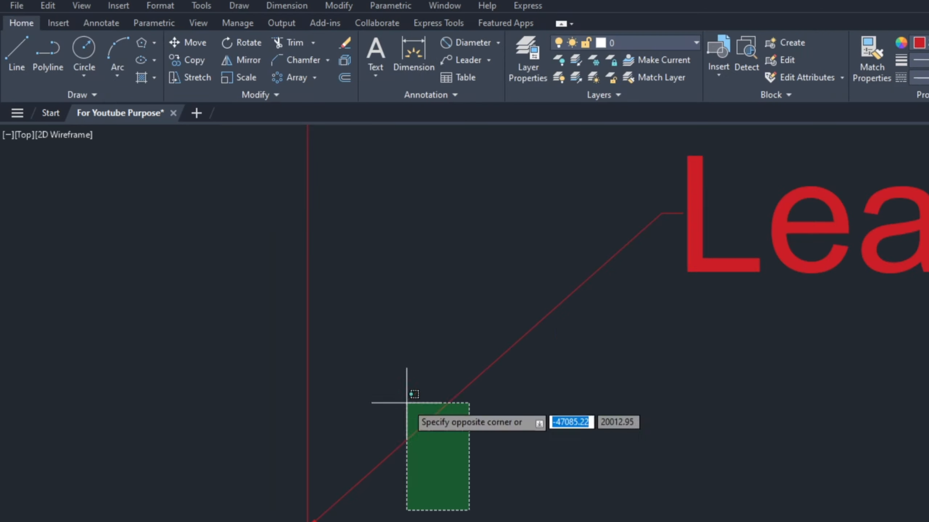
pyautogui.click(407, 403)
pyautogui.press('Escape')
pyautogui.scroll(-6, 622, 279)
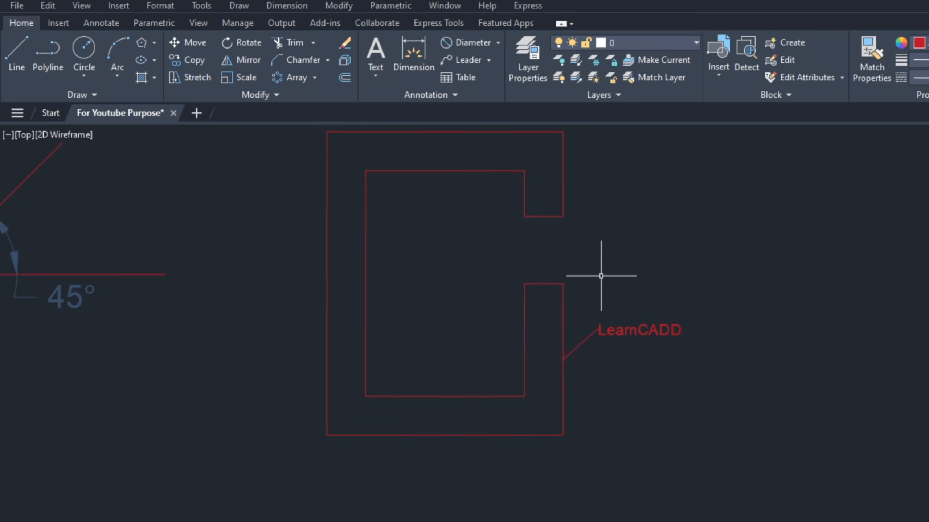
# Step: Stretch the LearnCADD leader's horizontal landing to about 4.84 long, moving its text farther from the C-profile
pyautogui.scroll(-3, 622, 307)
pyautogui.scroll(6, 680, 333)
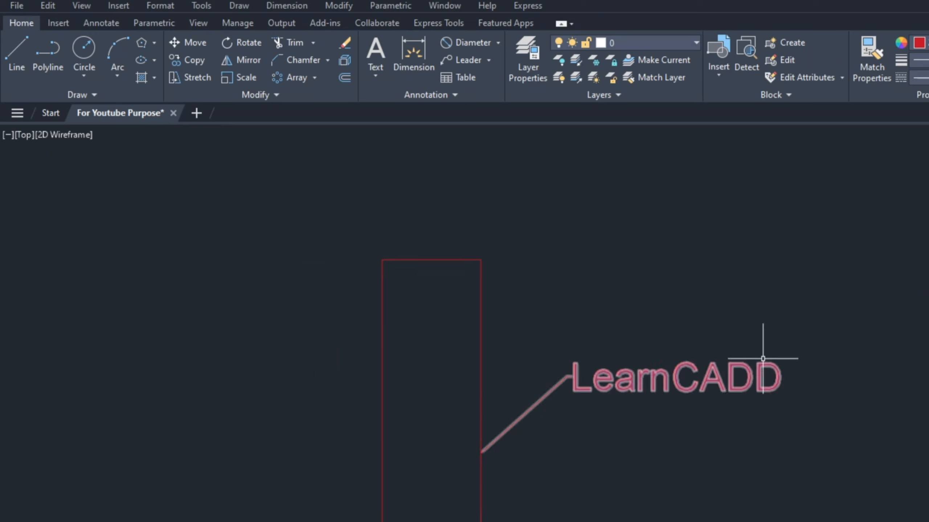
pyautogui.scroll(2, 539, 410)
pyautogui.click(570, 407)
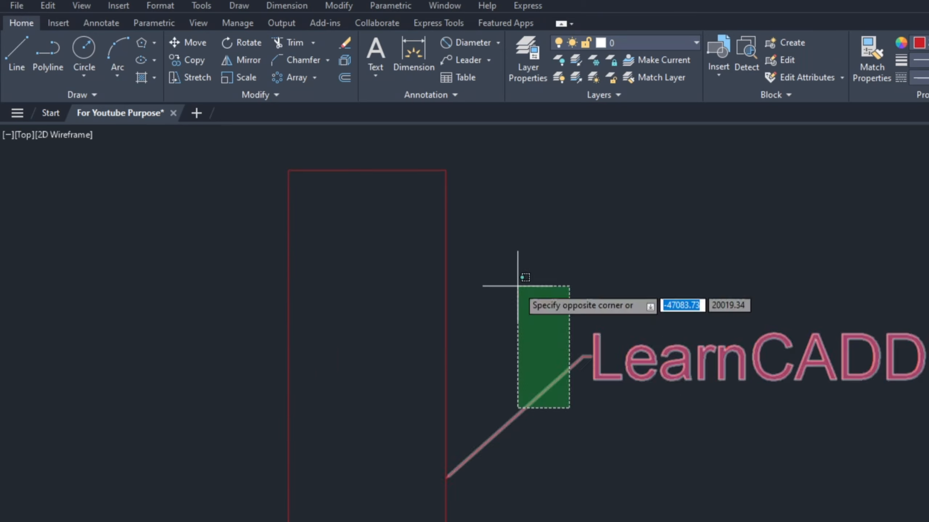
pyautogui.click(523, 278)
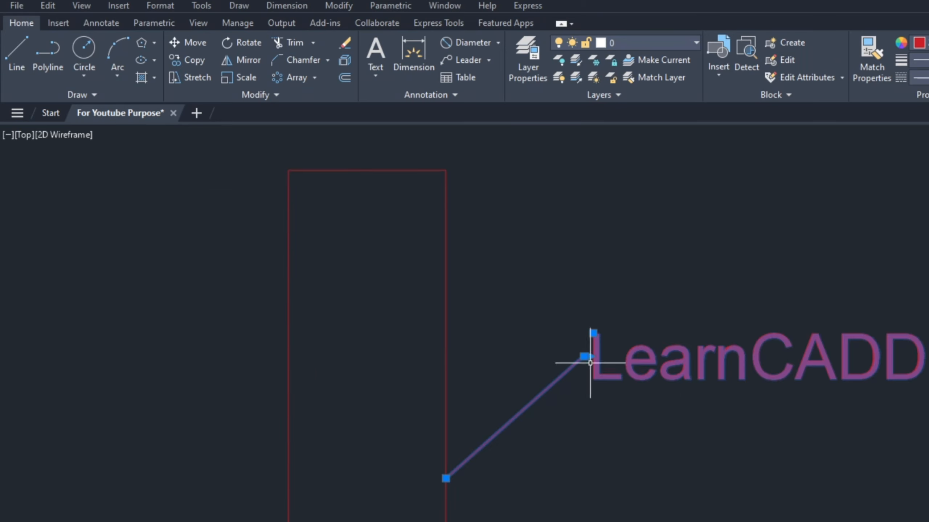
pyautogui.scroll(2, 590, 363)
pyautogui.click(590, 352)
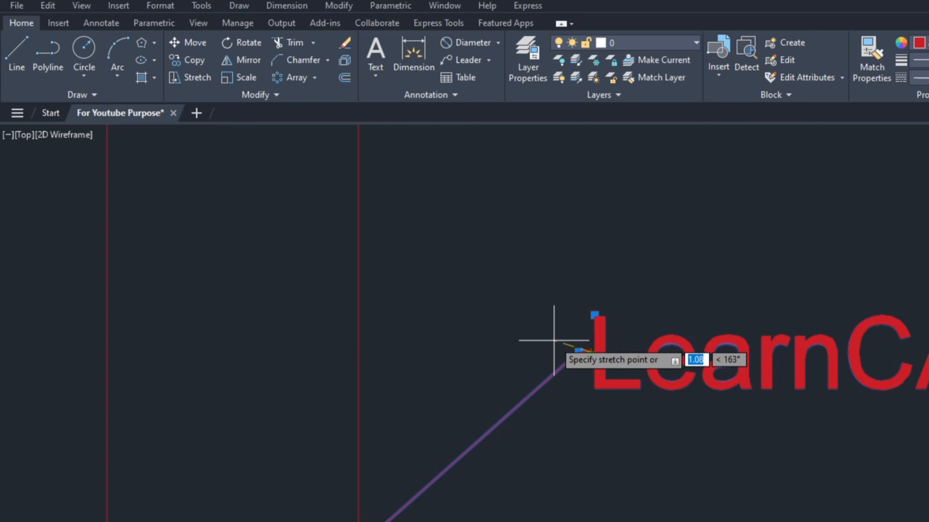
pyautogui.scroll(-3, 552, 326)
pyautogui.scroll(4, 537, 333)
pyautogui.scroll(-5, 465, 322)
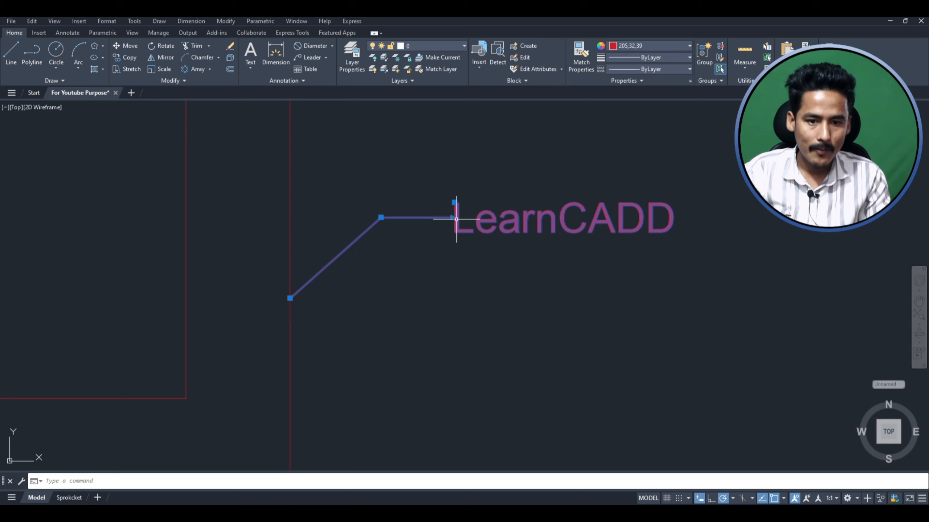
pyautogui.scroll(4, 448, 229)
pyautogui.scroll(-6, 360, 231)
pyautogui.press('Escape')
# Step: Set the LearnCADD leader's arrowhead size to 2 in its properties
pyautogui.scroll(2, 358, 245)
pyautogui.click(358, 246)
pyautogui.click(334, 224)
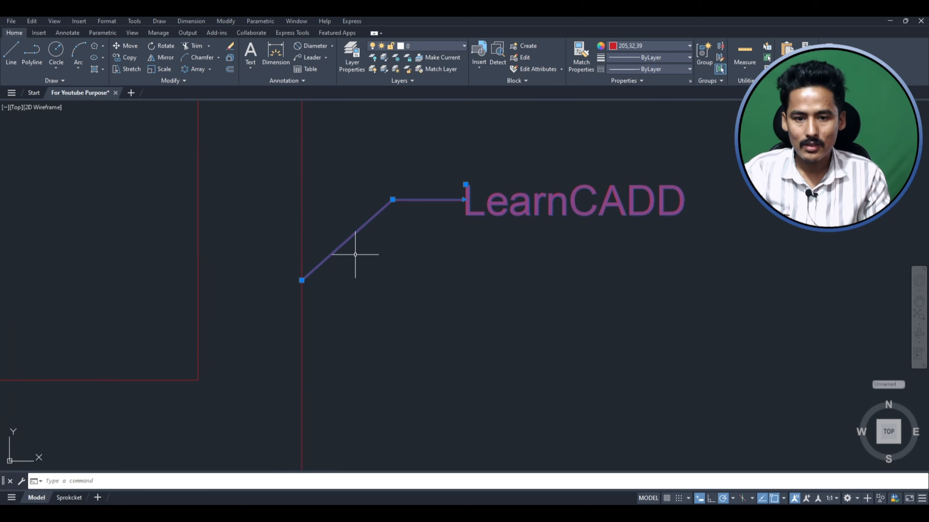
pyautogui.write('prop')
pyautogui.press('Return')
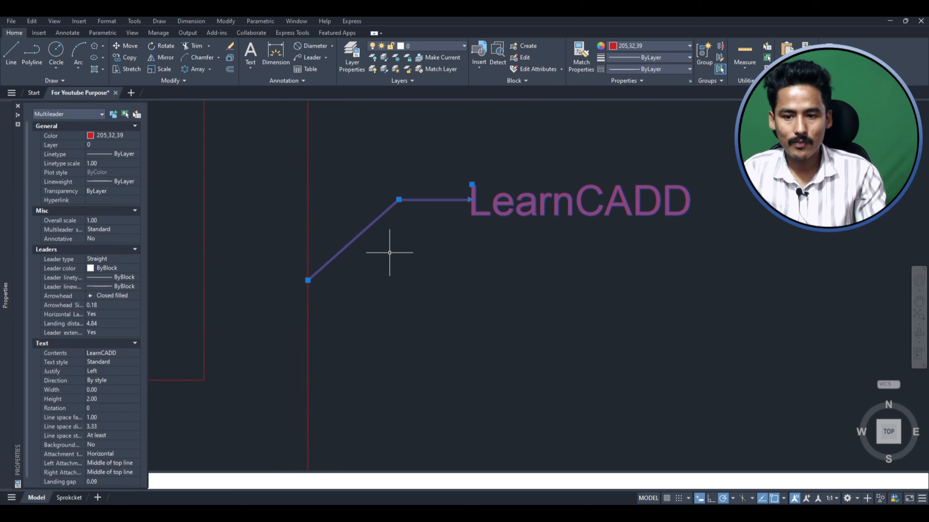
pyautogui.click(397, 246)
pyautogui.click(372, 187)
pyautogui.moveTo(2, 315)
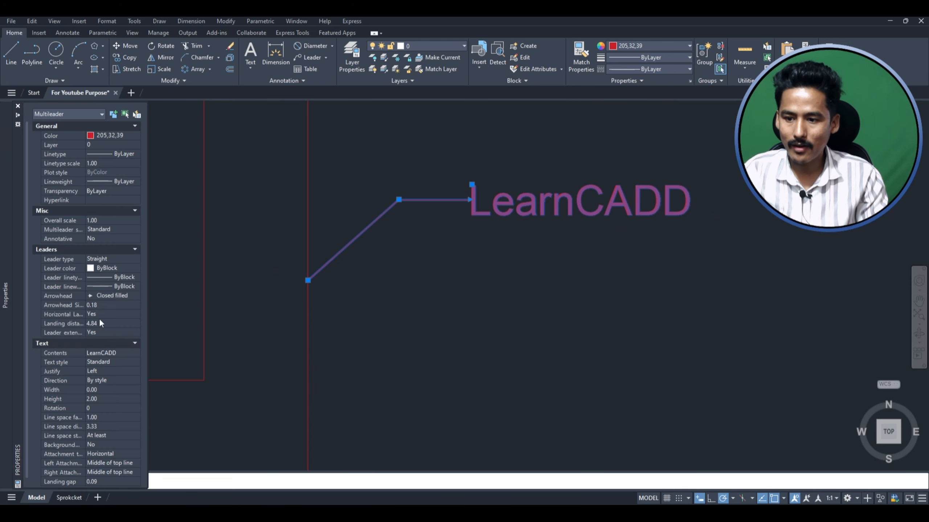
pyautogui.click(50, 305)
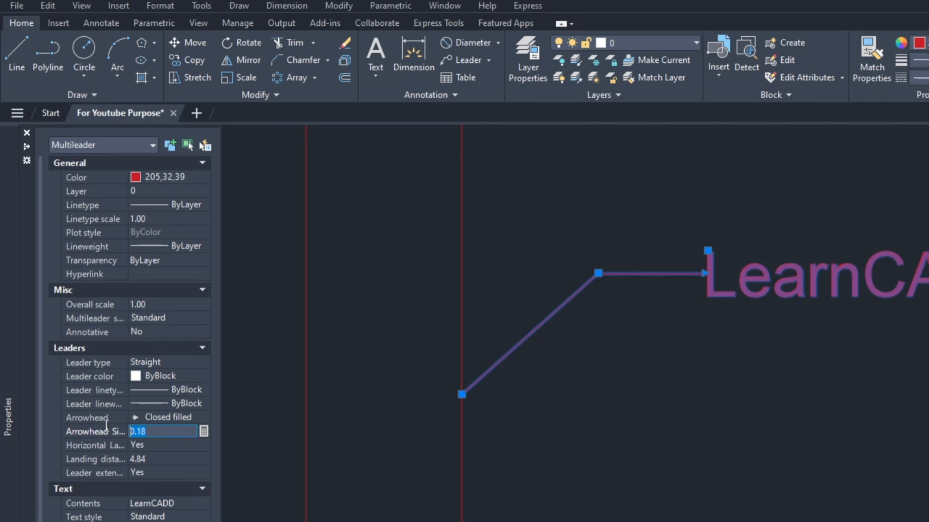
pyautogui.write('2')
pyautogui.press('Return')
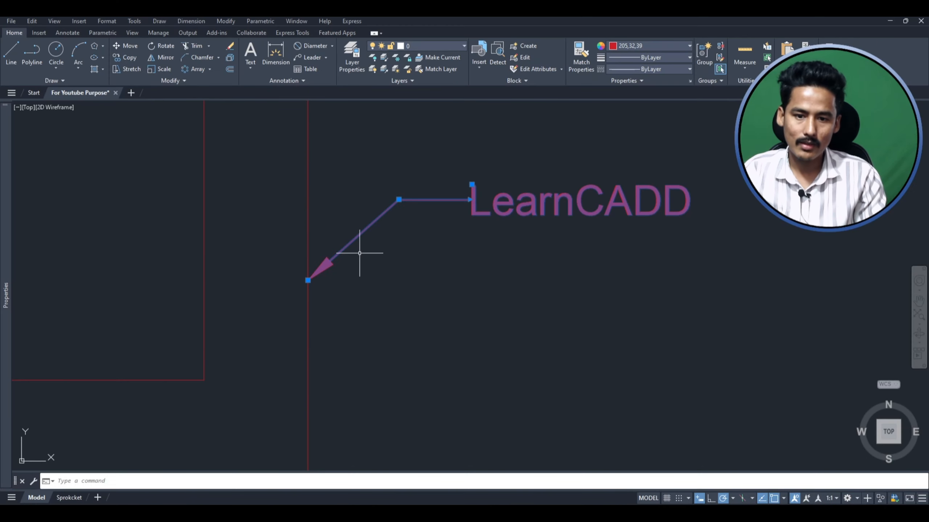
pyautogui.press('Escape')
pyautogui.scroll(-5, 277, 269)
pyautogui.scroll(4, 291, 259)
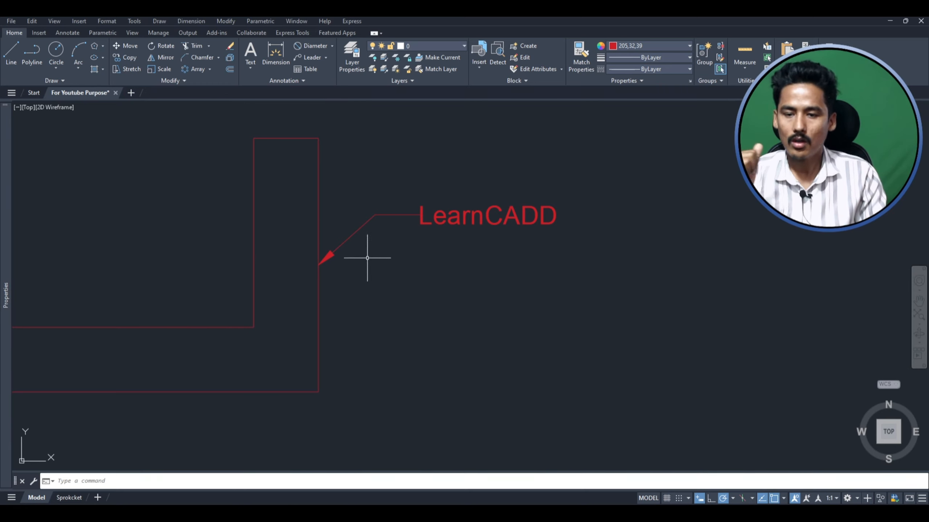
# Step: Insert an empty Standard table with 5 columns and 2 data rows below the LearnCADD leader text
pyautogui.click(304, 69)
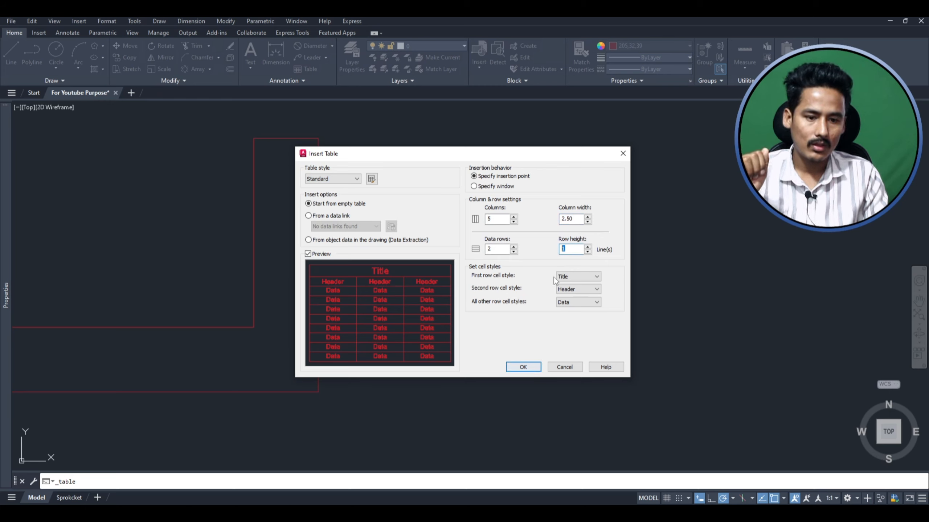
pyautogui.click(524, 369)
pyautogui.click(484, 303)
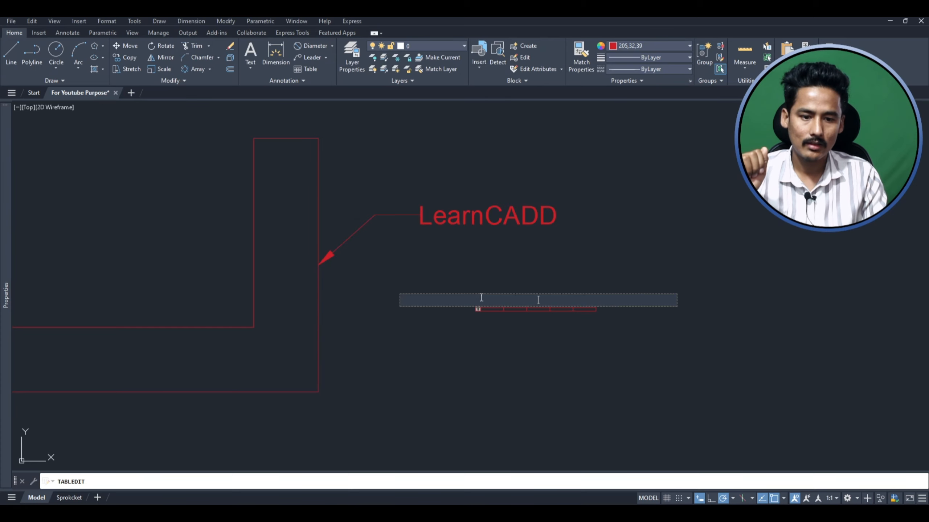
pyautogui.scroll(4, 619, 325)
pyautogui.click(619, 325)
pyautogui.scroll(2, 307, 311)
pyautogui.click(773, 303)
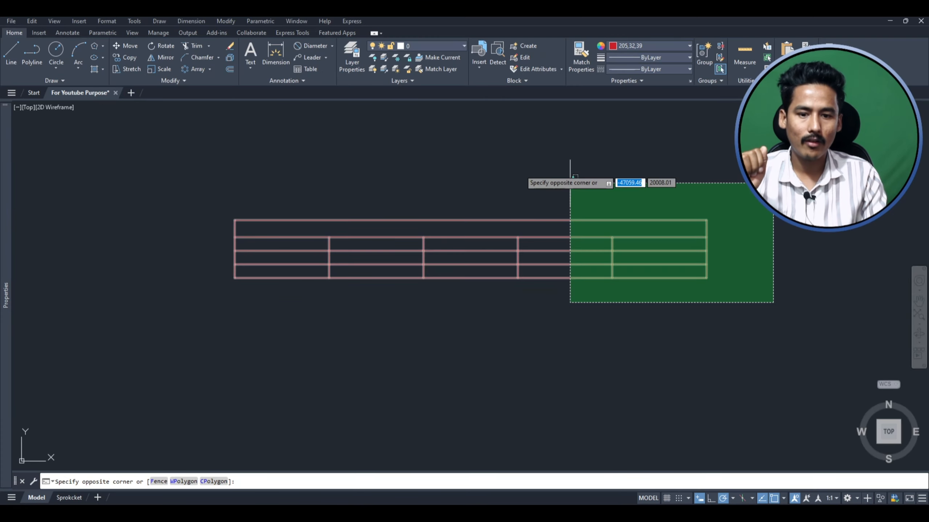
pyautogui.click(768, 313)
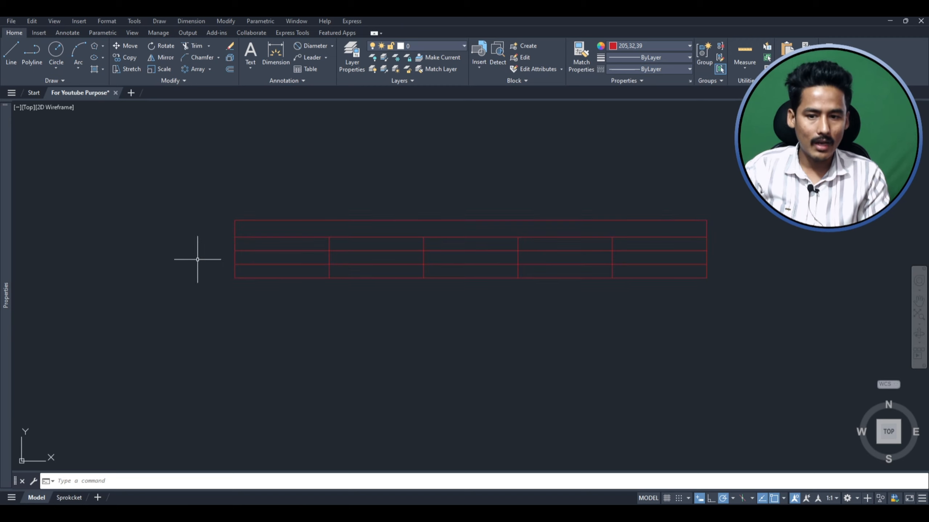
pyautogui.click(323, 225)
pyautogui.press('Escape')
pyautogui.scroll(-6, 435, 282)
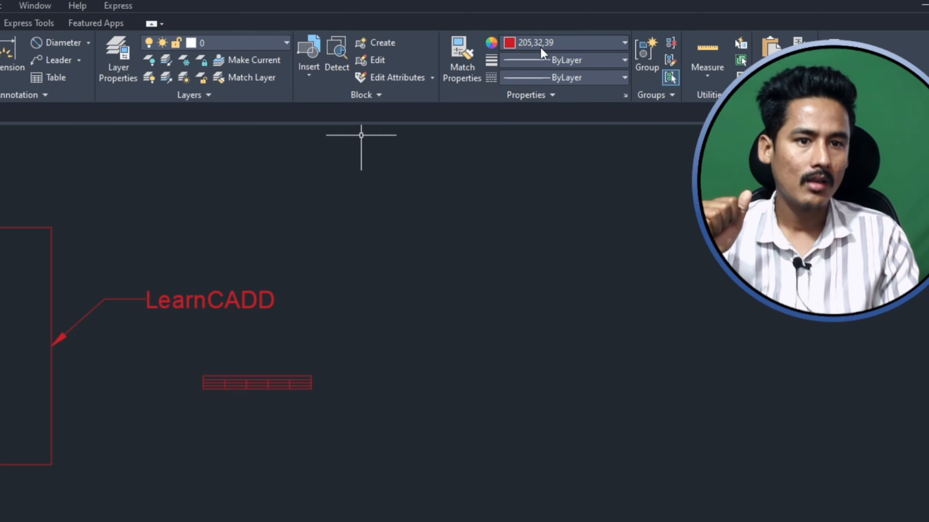
pyautogui.click(552, 41)
pyautogui.click(642, 46)
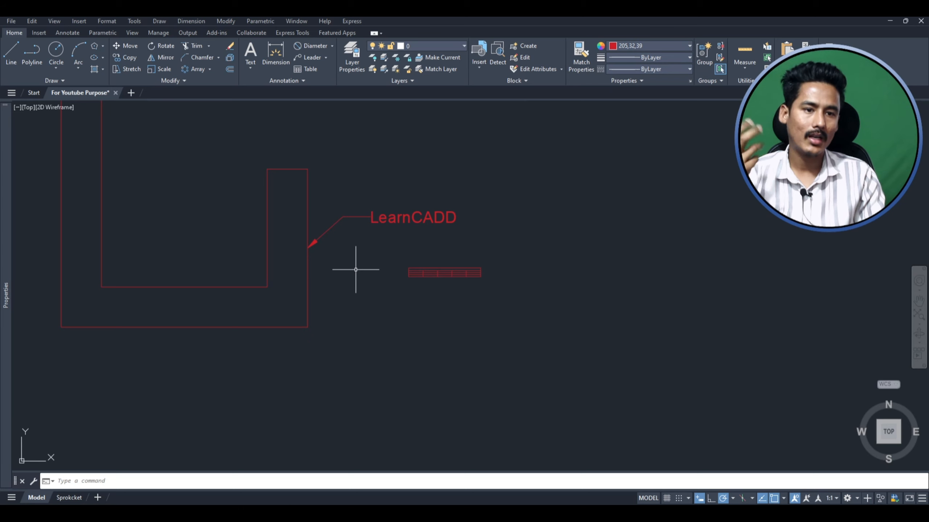
pyautogui.scroll(-4, 636, 211)
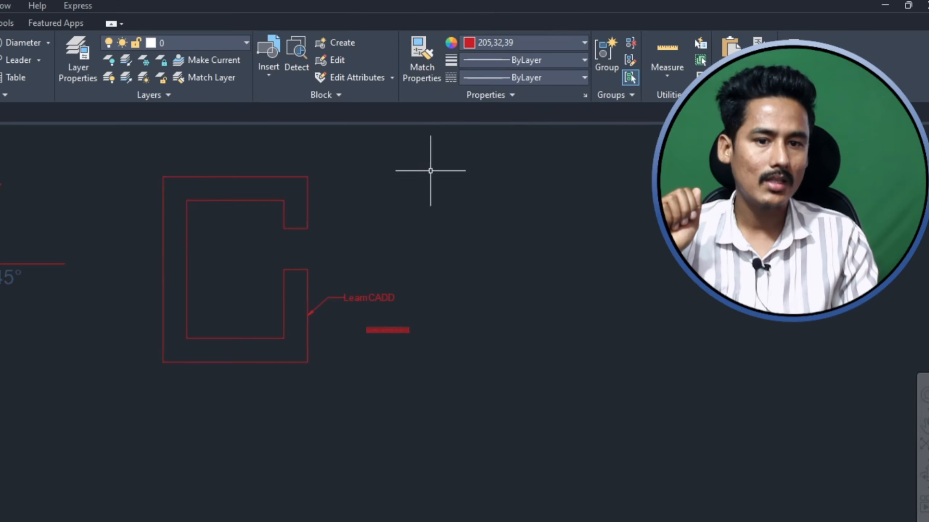
# Step: Change the object color of the C-profile carrying the LearnCADD leader to Magenta
pyautogui.scroll(2, 512, 143)
pyautogui.click(502, 154)
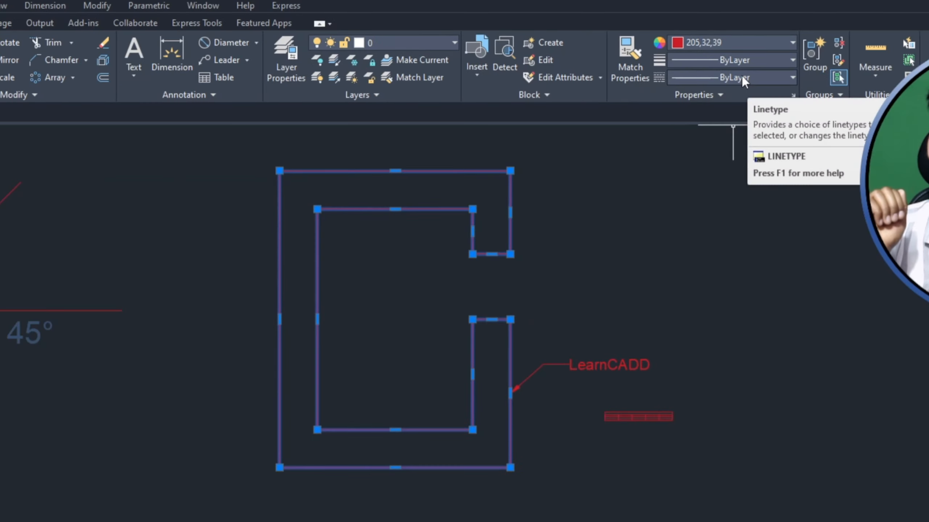
pyautogui.click(693, 95)
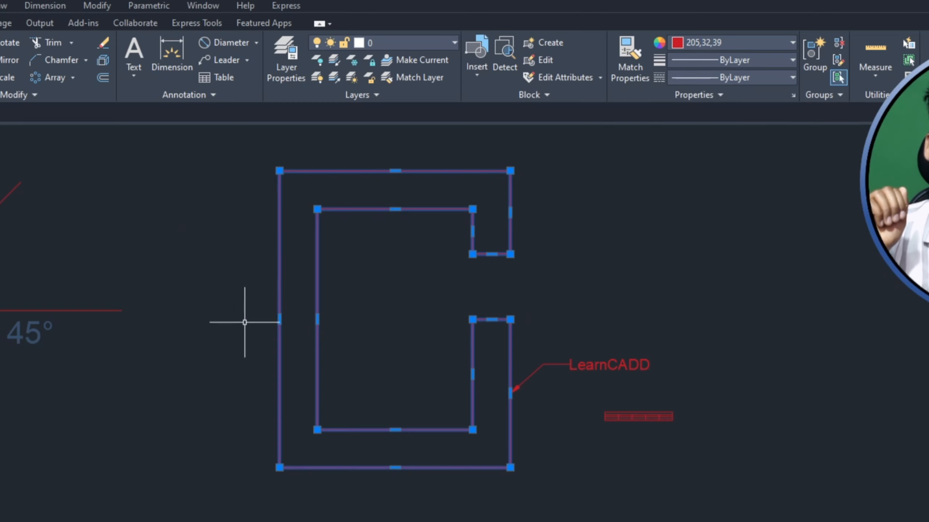
pyautogui.click(725, 46)
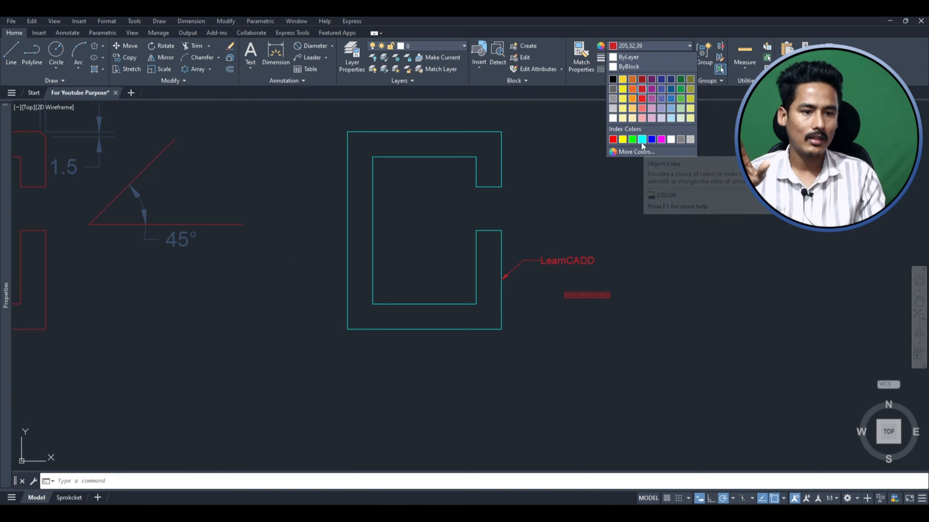
pyautogui.click(660, 139)
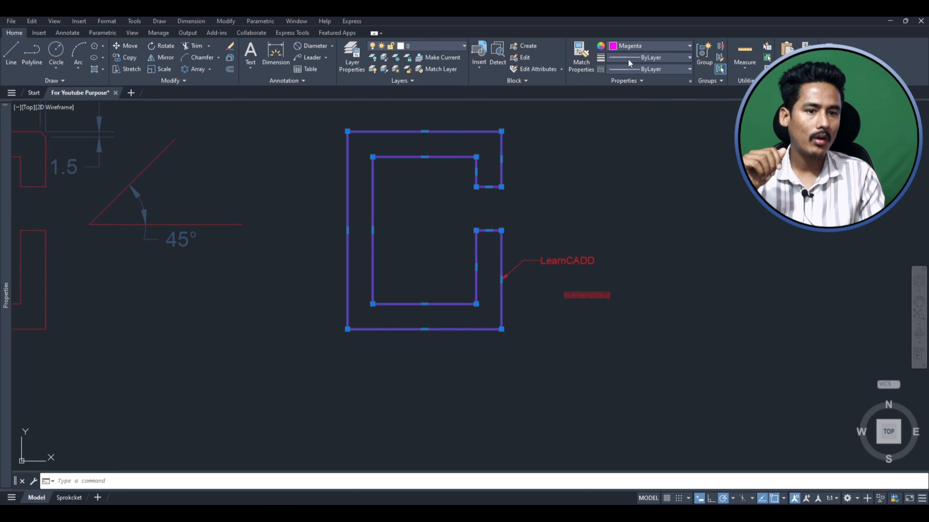
# Step: Set the lineweight of the magenta C-profile to 0.60 mm
pyautogui.click(657, 58)
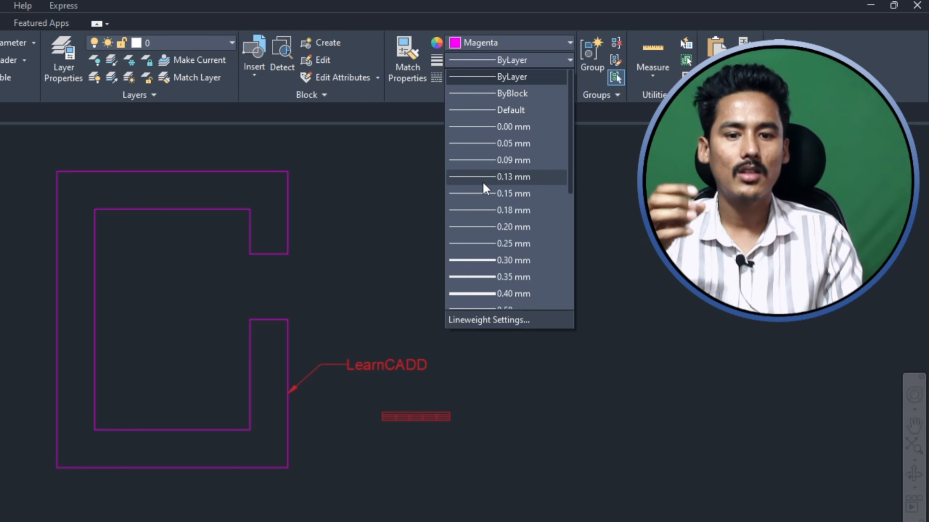
pyautogui.scroll(-1, 489, 228)
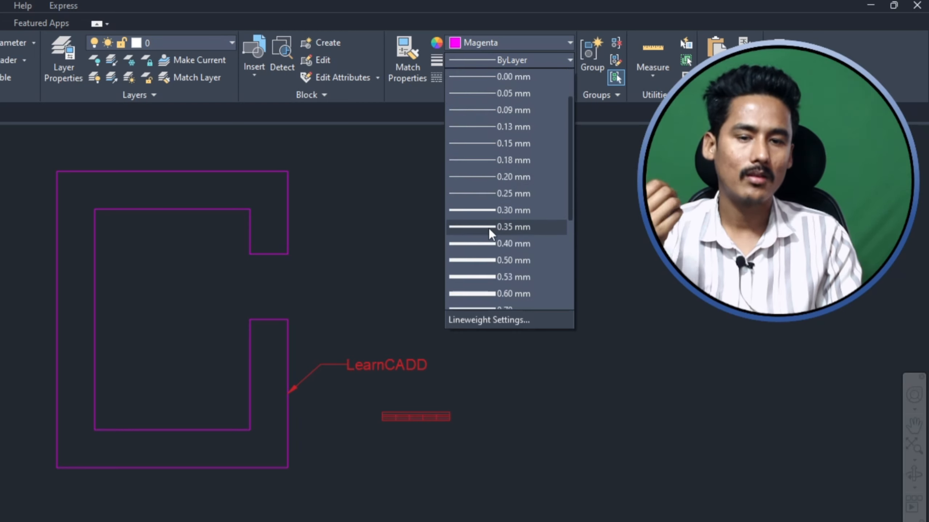
pyautogui.scroll(-1, 492, 219)
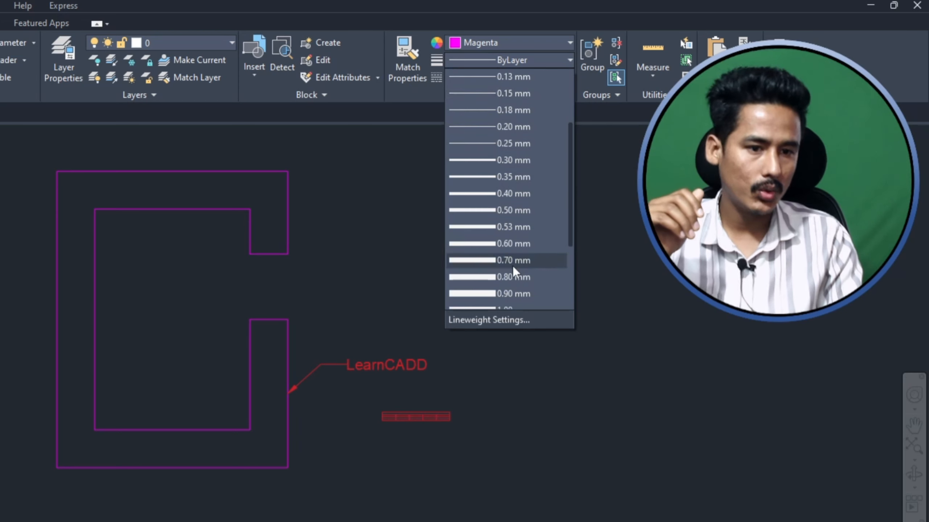
pyautogui.click(515, 243)
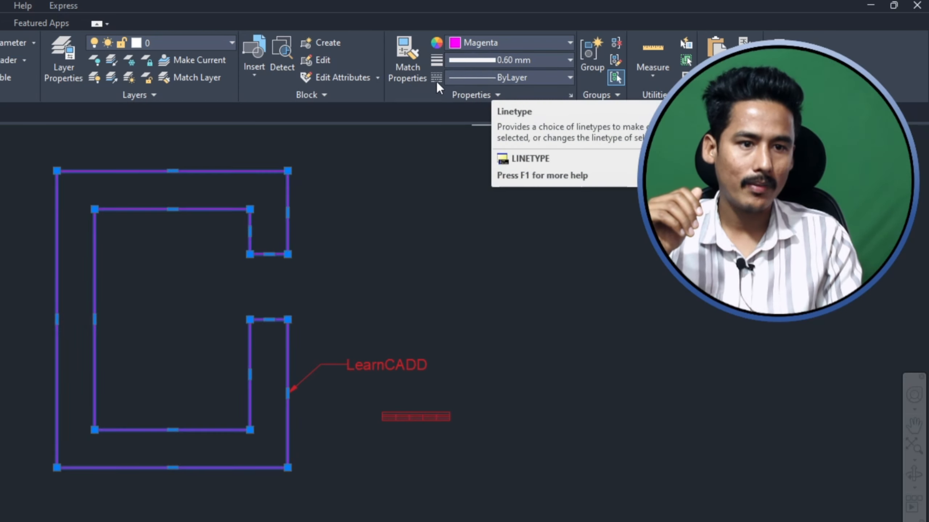
# Step: Examine the linetypes available to load from acad.lin through the Linetype Manager
pyautogui.click(479, 78)
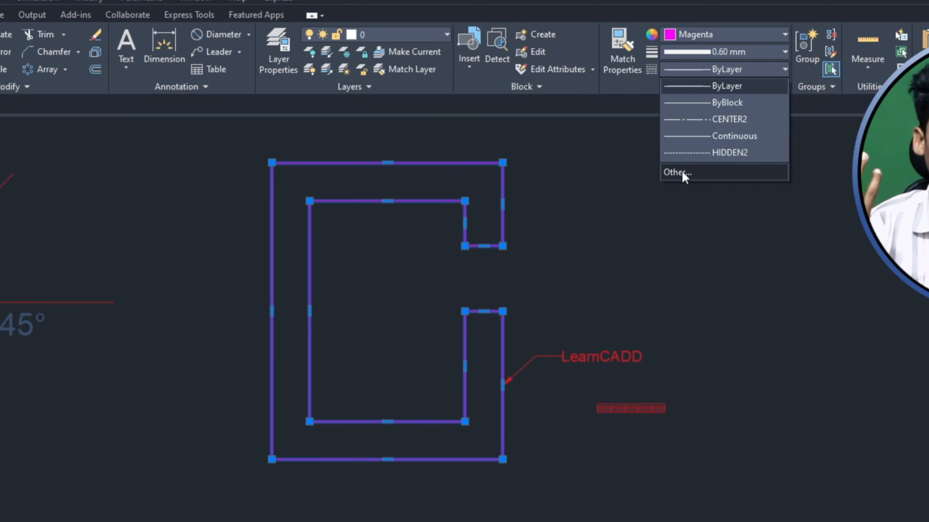
pyautogui.click(680, 172)
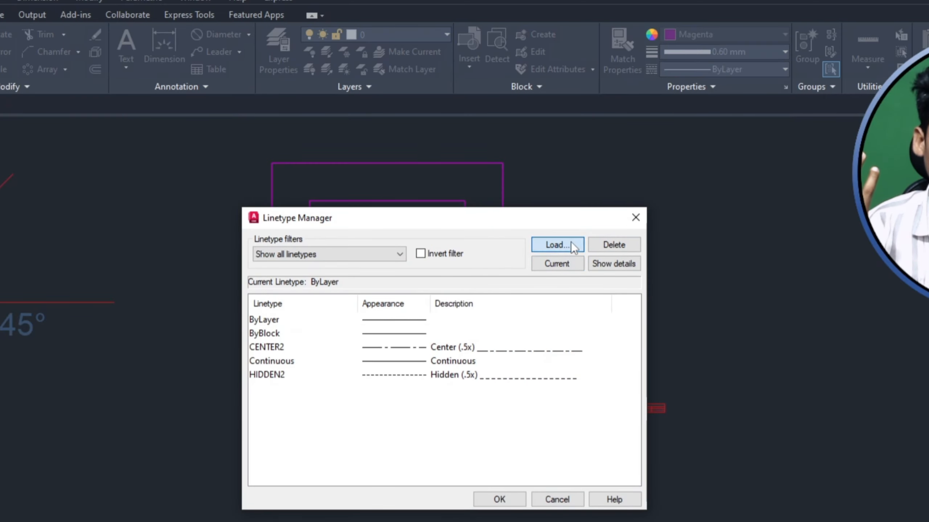
pyautogui.click(570, 244)
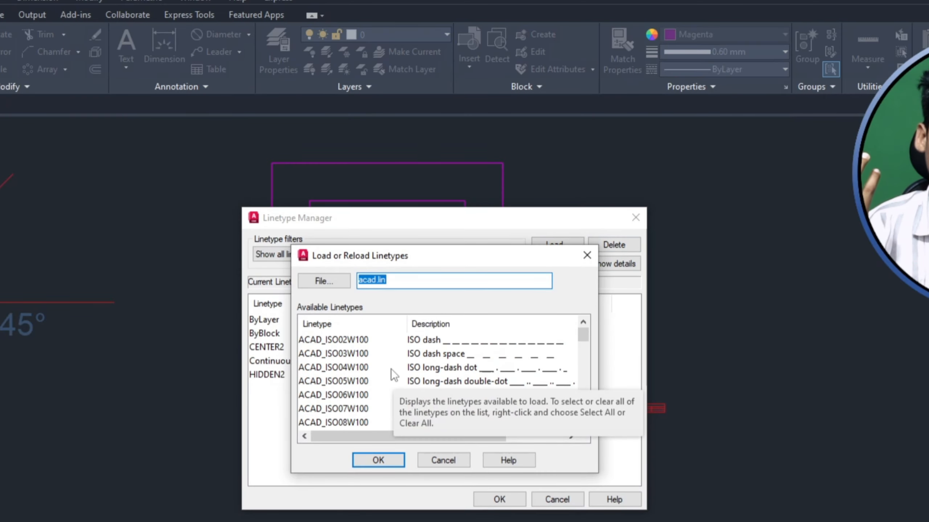
pyautogui.moveTo(480, 256); pyautogui.dragTo(863, 188)
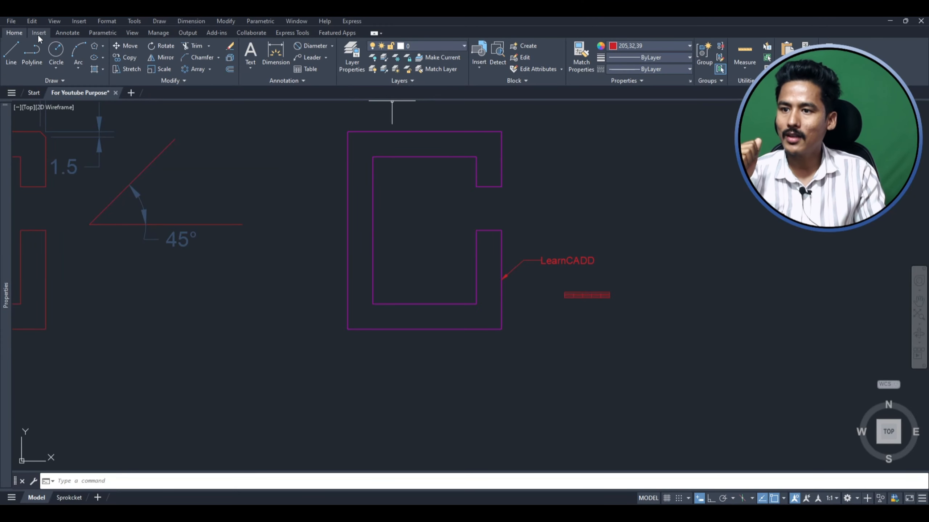
# Step: Add a center mark to the arc inside the red hexagon and delete the horizontal polyline starting at its center
pyautogui.click(40, 34)
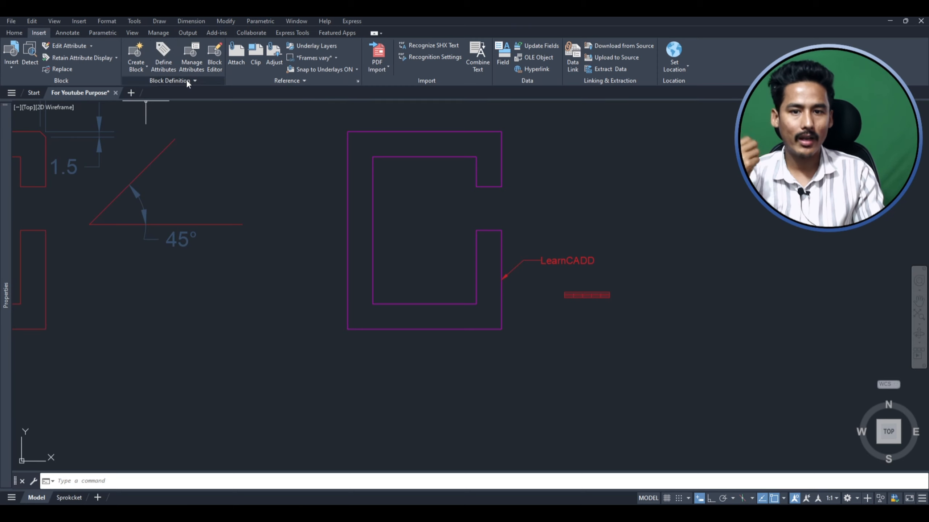
pyautogui.click(72, 34)
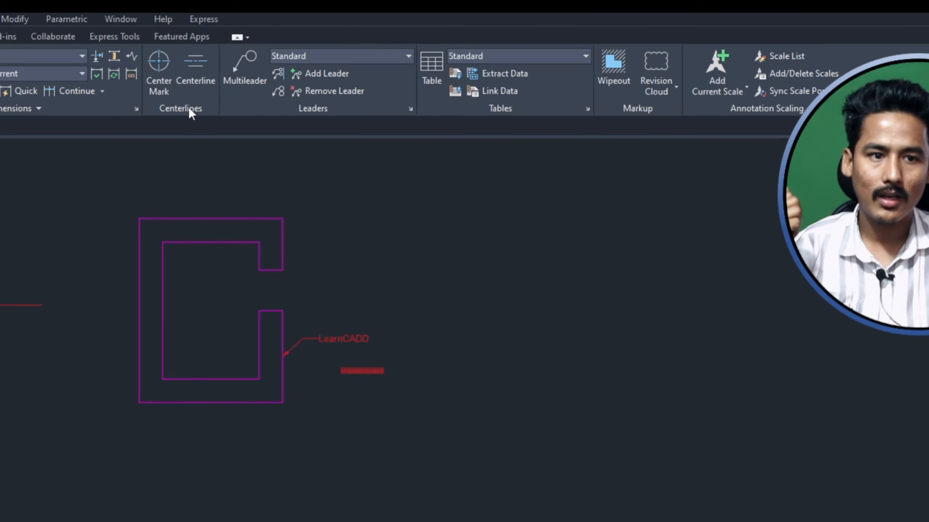
pyautogui.scroll(-5, 301, 200)
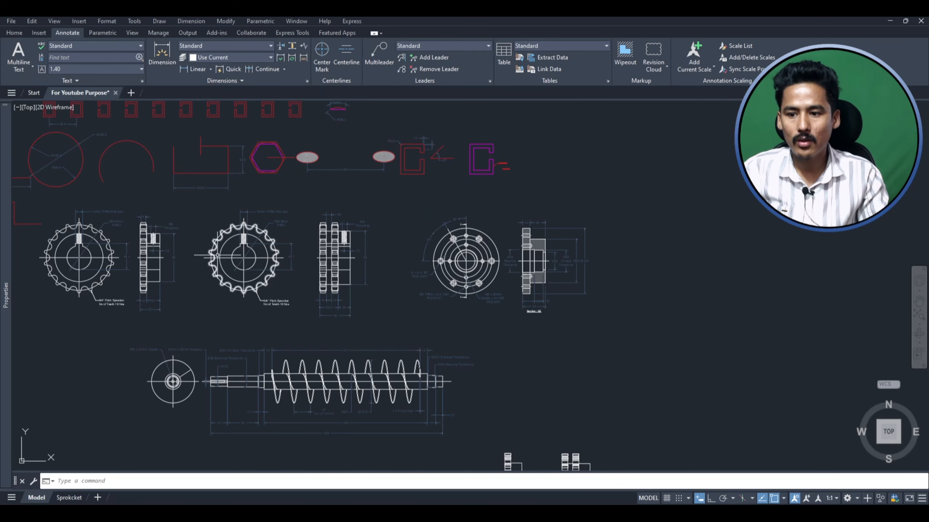
pyautogui.scroll(6, 272, 159)
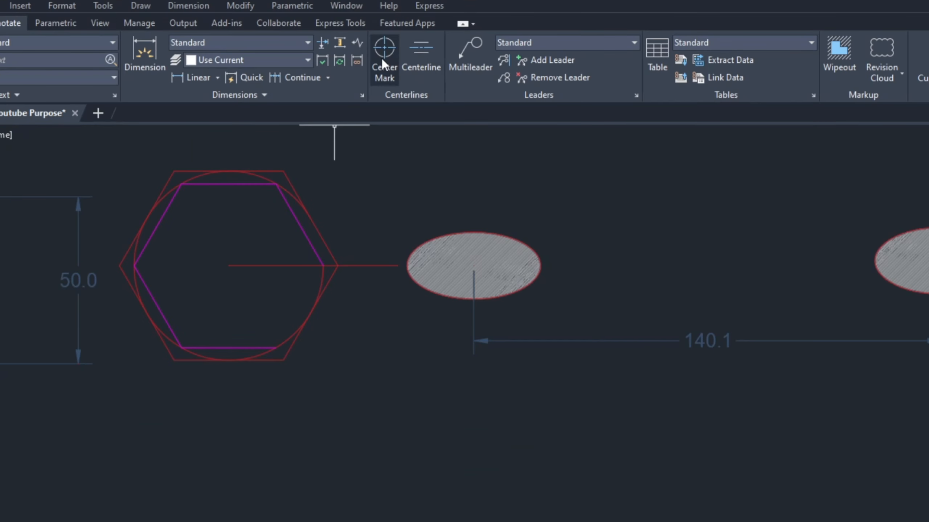
pyautogui.click(383, 65)
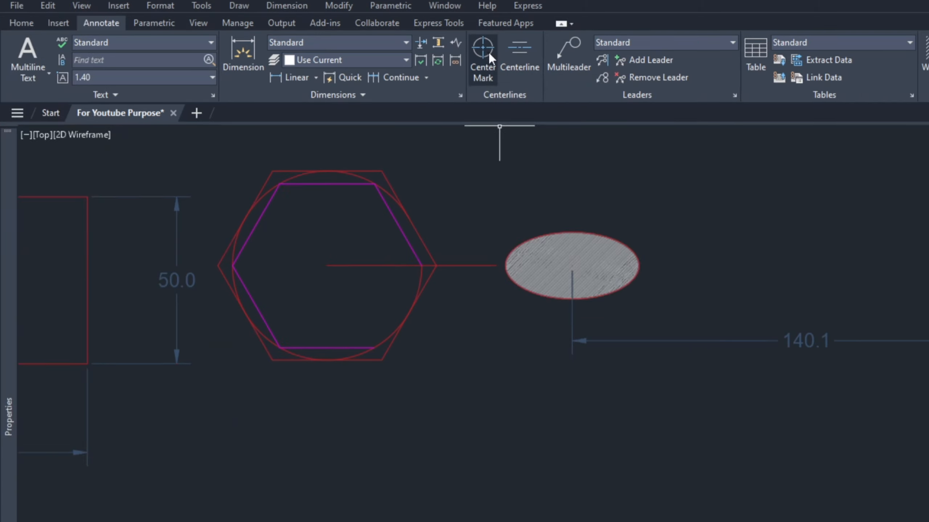
pyautogui.click(486, 57)
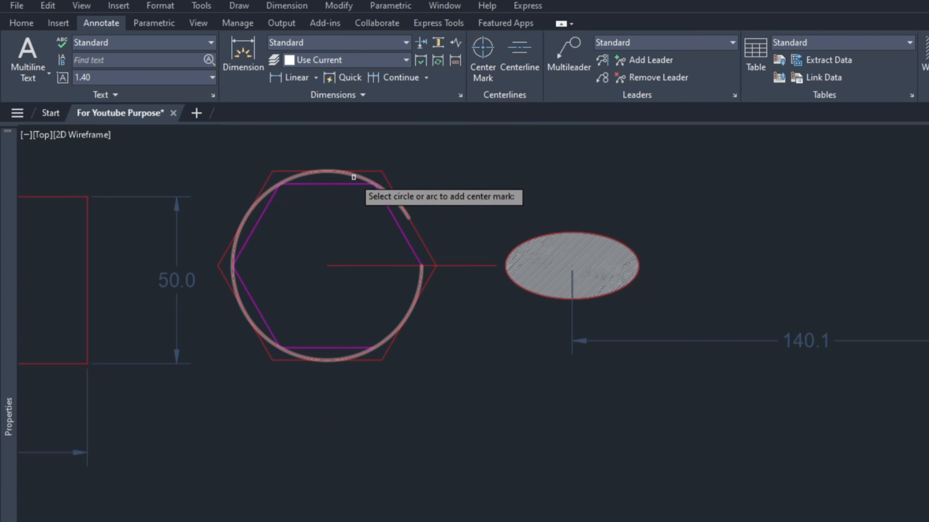
pyautogui.press('Escape')
pyautogui.click(460, 265)
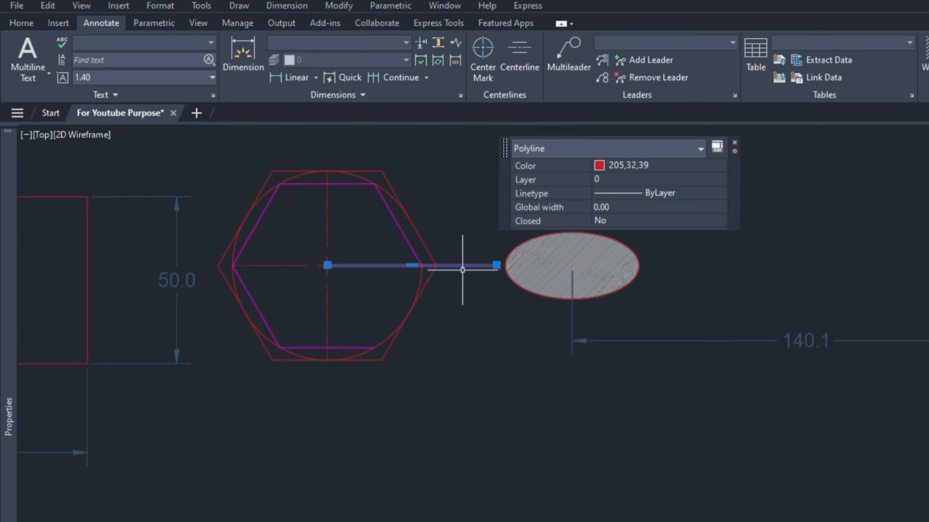
pyautogui.press('Delete')
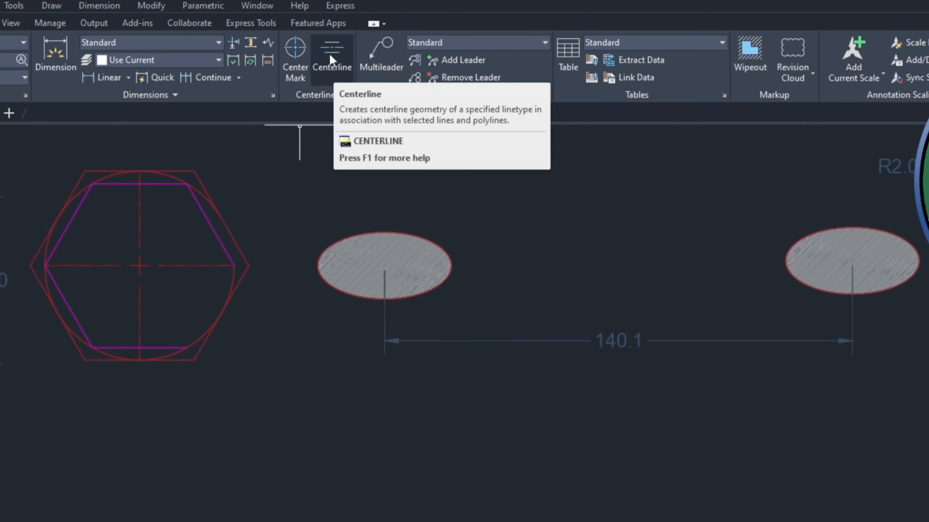
# Step: Add a centerline midway between the upper and lower horizontal edges of the open rectangle dimensioned 100 by 50
pyautogui.click(333, 52)
pyautogui.scroll(-5, 380, 266)
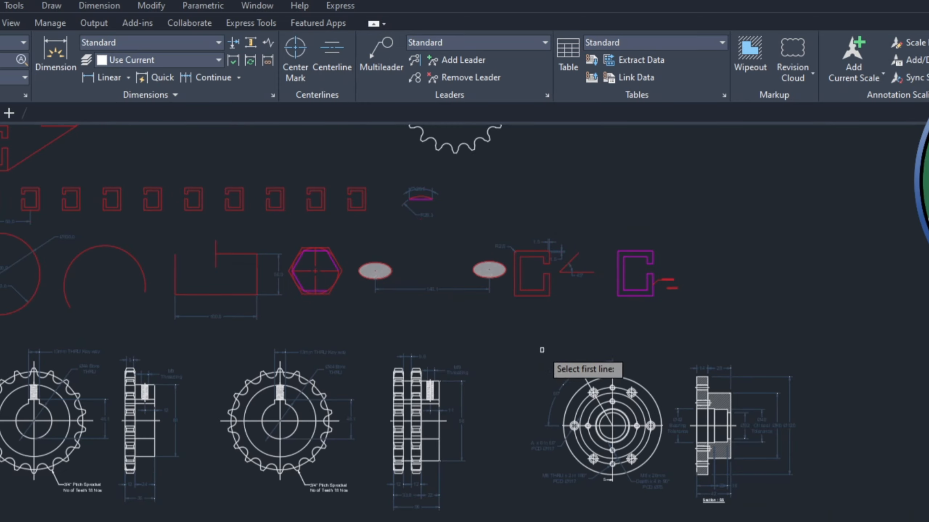
pyautogui.scroll(2, 317, 197)
pyautogui.scroll(-4, 336, 381)
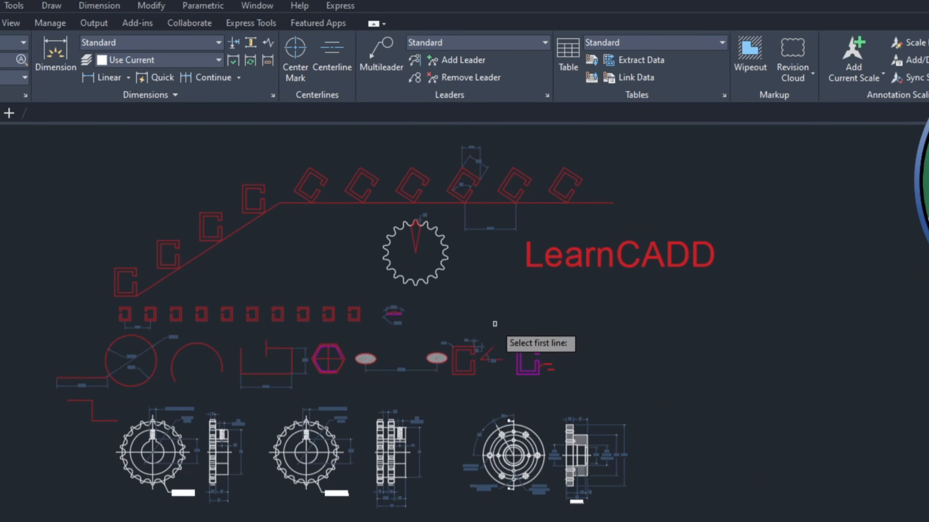
pyautogui.scroll(2, 332, 492)
pyautogui.scroll(-4, 332, 433)
pyautogui.scroll(4, 318, 519)
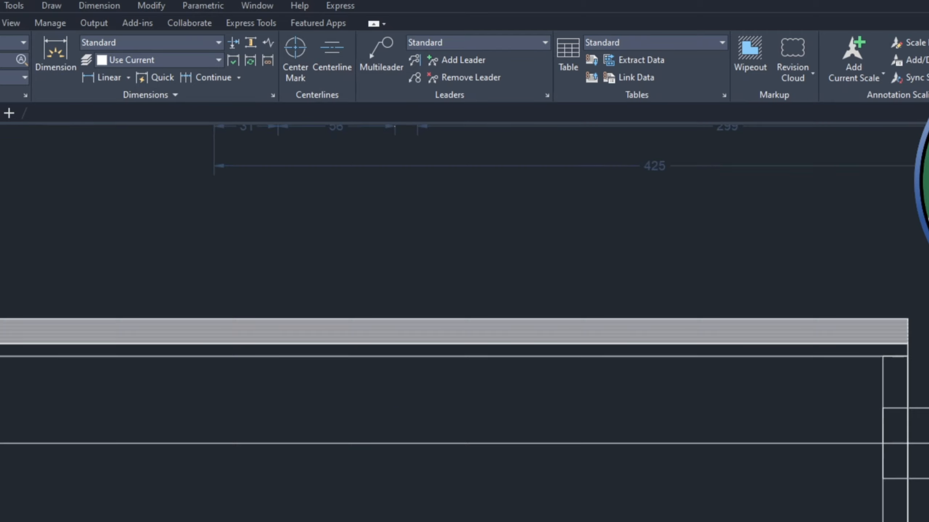
pyautogui.scroll(-4, 319, 508)
pyautogui.scroll(4, 286, 297)
pyautogui.scroll(-1, 293, 293)
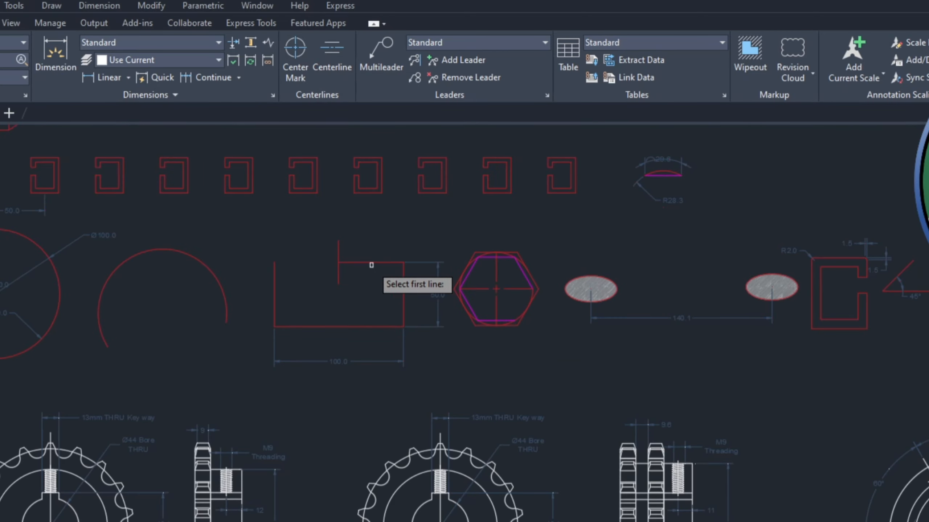
pyautogui.click(369, 262)
pyautogui.scroll(4, 377, 307)
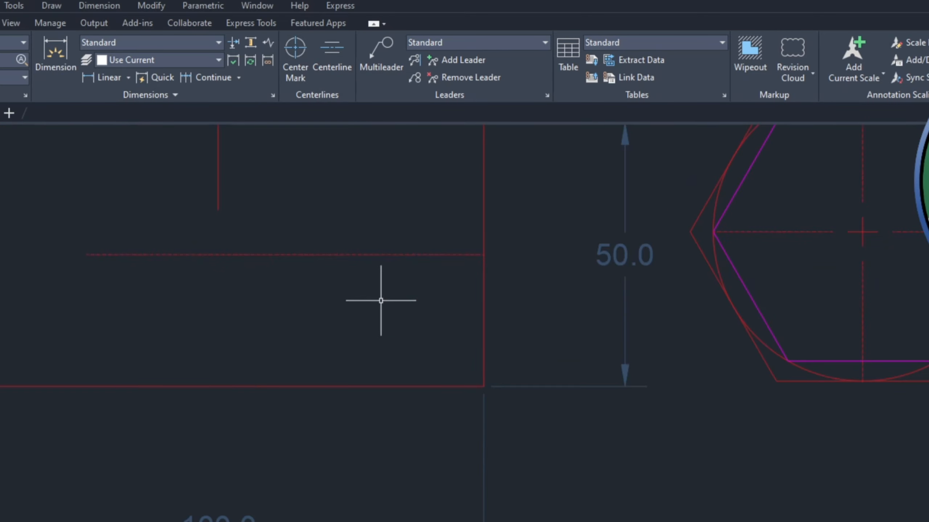
pyautogui.scroll(4, 364, 241)
pyautogui.scroll(-4, 359, 308)
pyautogui.click(343, 305)
pyautogui.scroll(-2, 356, 347)
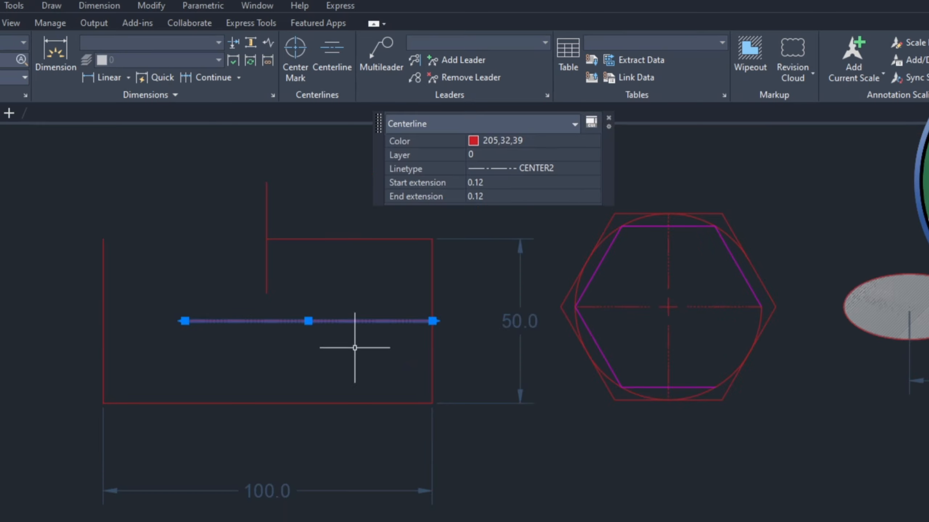
pyautogui.press('Escape')
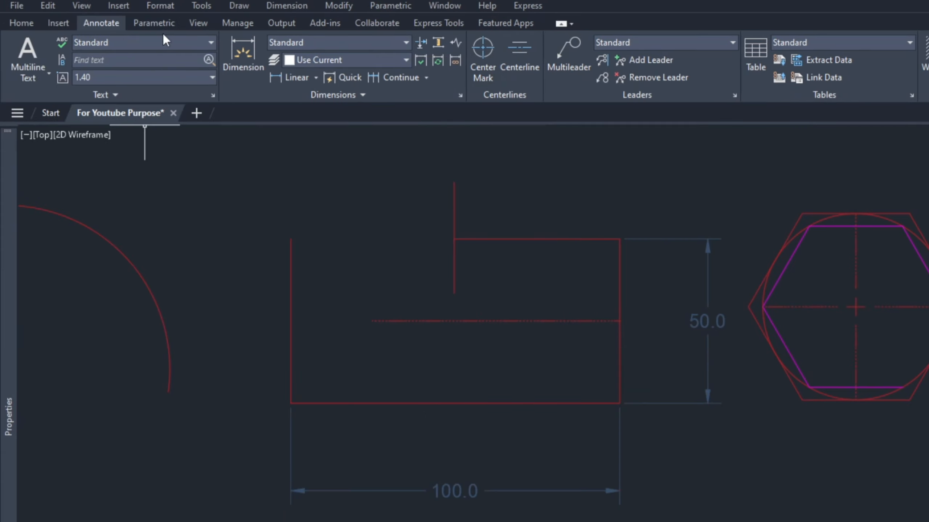
# Step: Switch the model view to SW Isometric and frame the 3D double sprocket
pyautogui.click(154, 23)
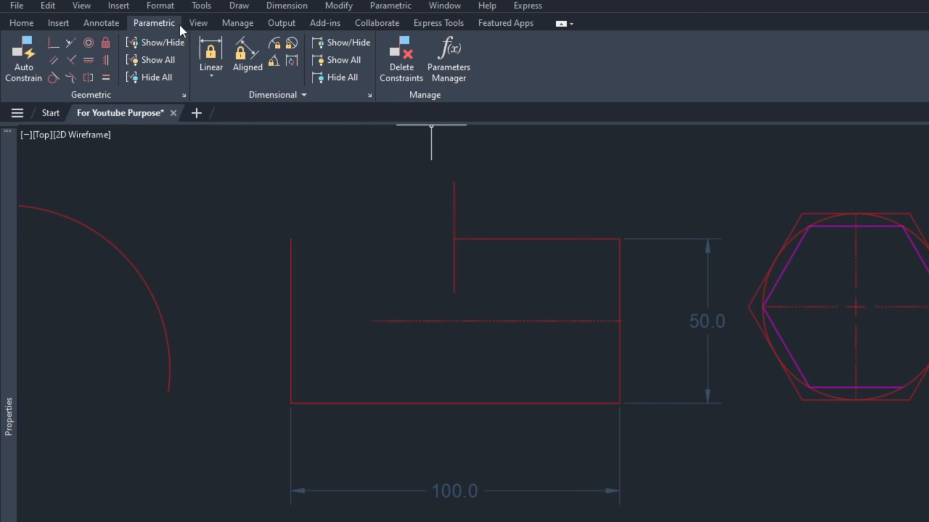
pyautogui.click(201, 23)
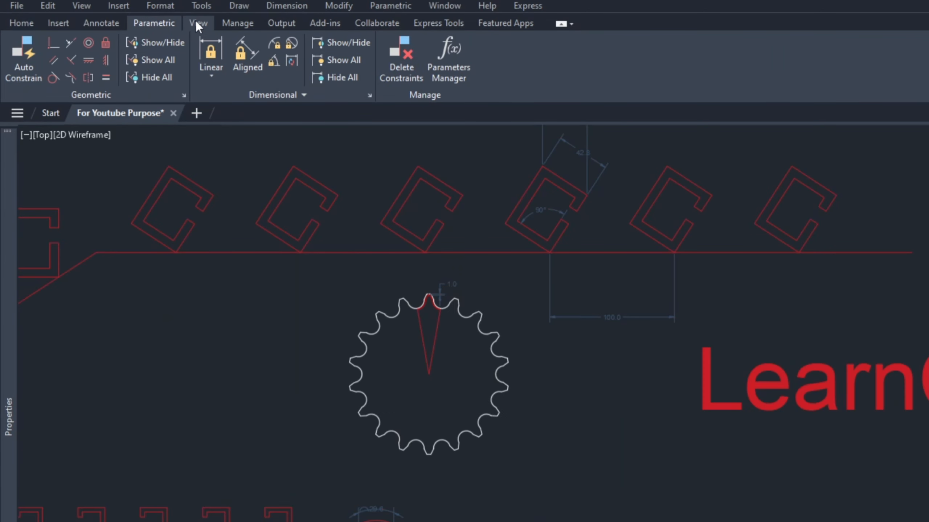
pyautogui.click(196, 23)
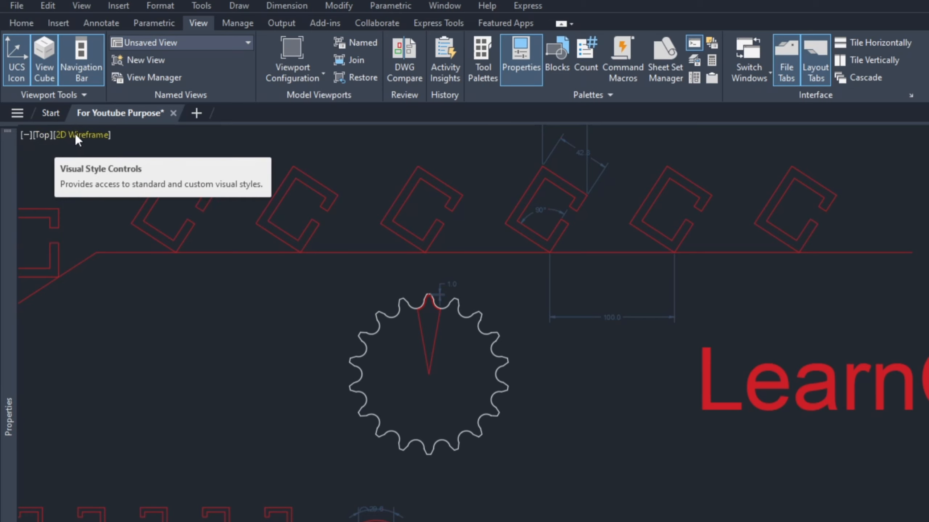
pyautogui.click(41, 135)
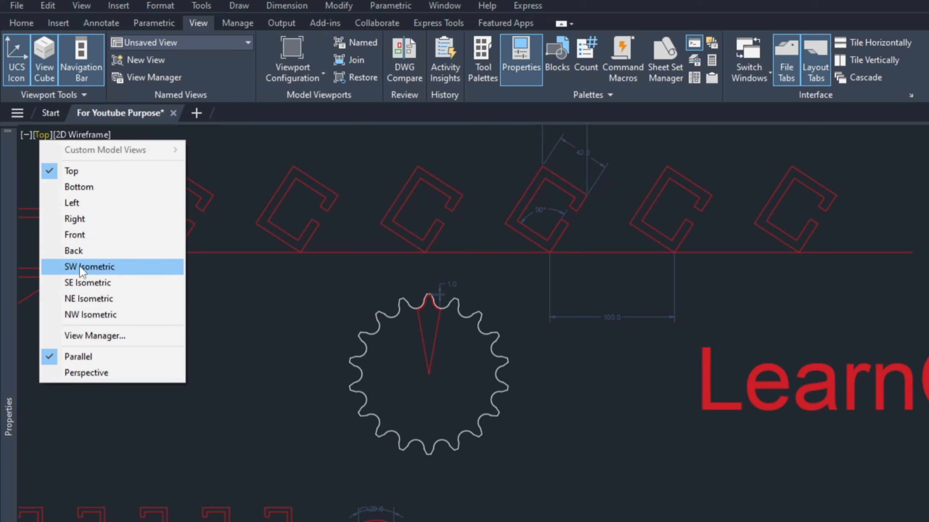
pyautogui.click(93, 270)
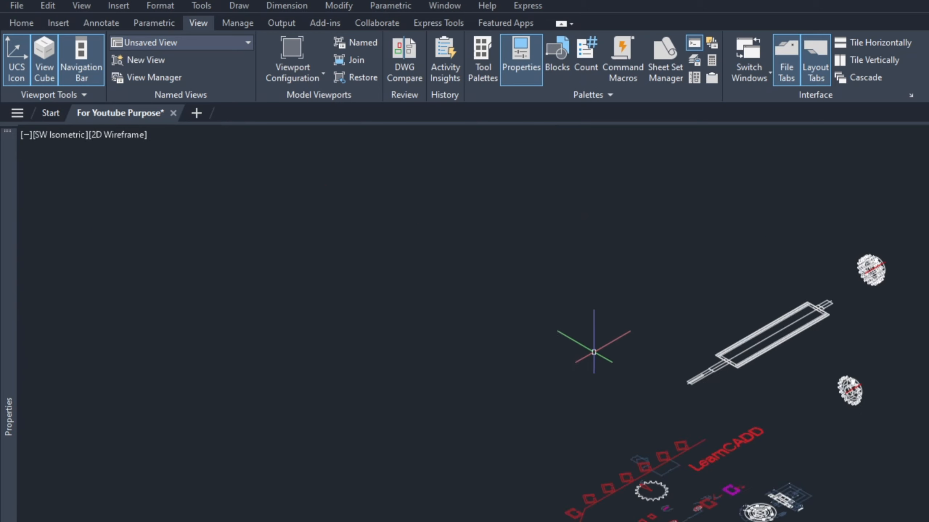
pyautogui.scroll(2, 895, 362)
pyautogui.scroll(-1, 748, 466)
pyautogui.scroll(4, 826, 243)
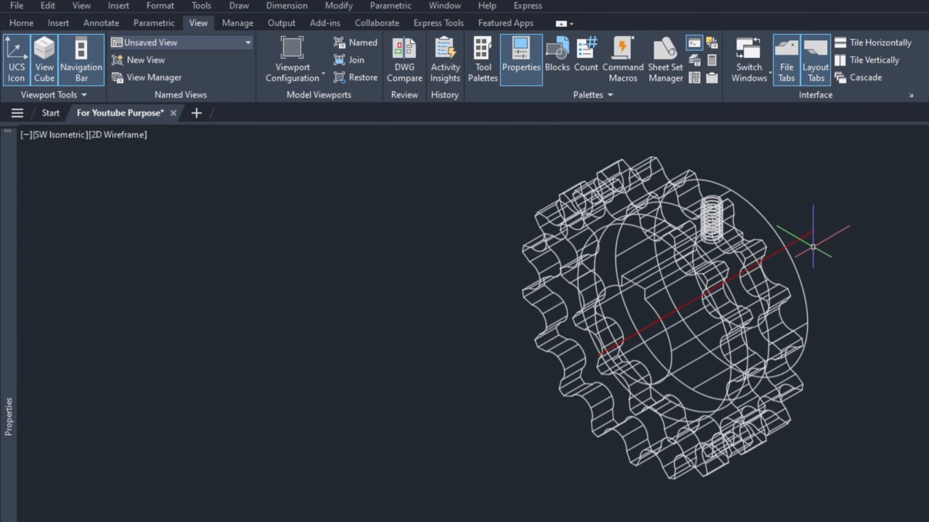
pyautogui.scroll(-2, 708, 263)
pyautogui.scroll(4, 849, 223)
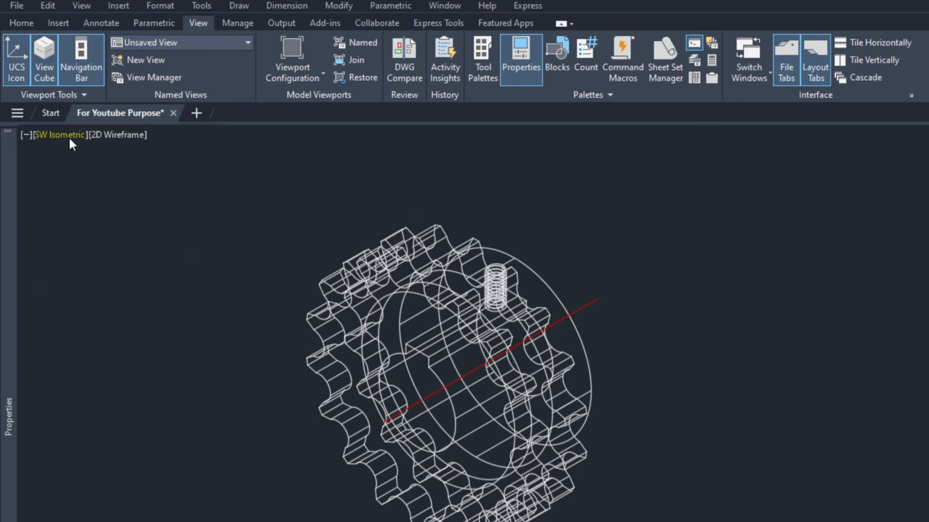
# Step: Display the double sprocket in the Conceptual, Hidden and Realistic visual styles, one after another, to compare them
pyautogui.click(115, 137)
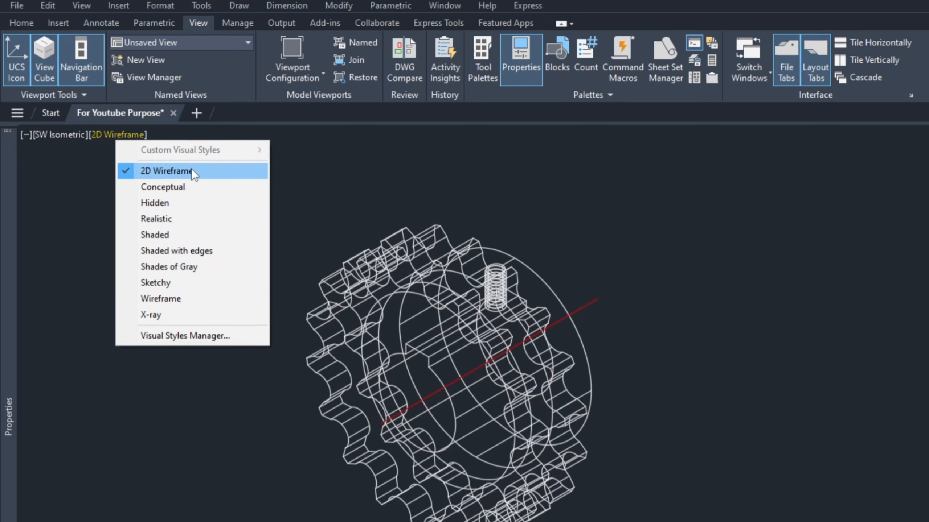
pyautogui.click(155, 188)
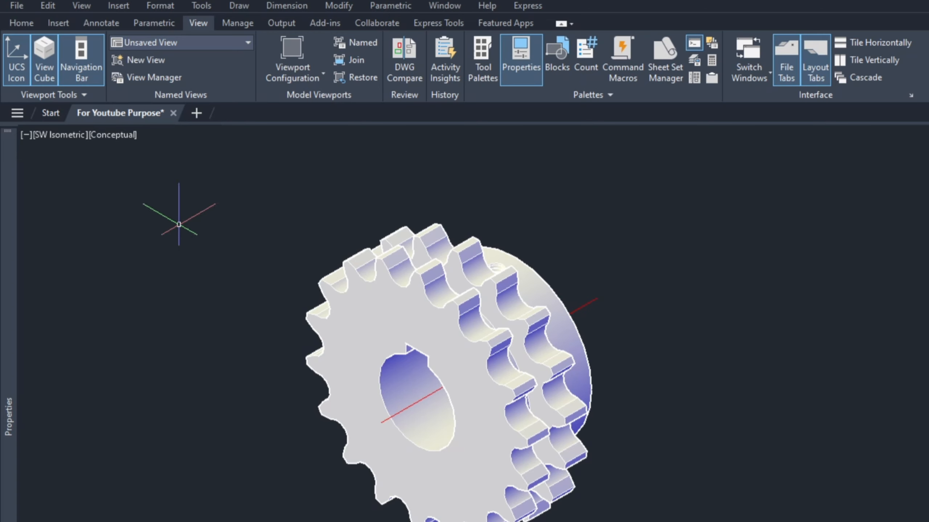
pyautogui.click(106, 135)
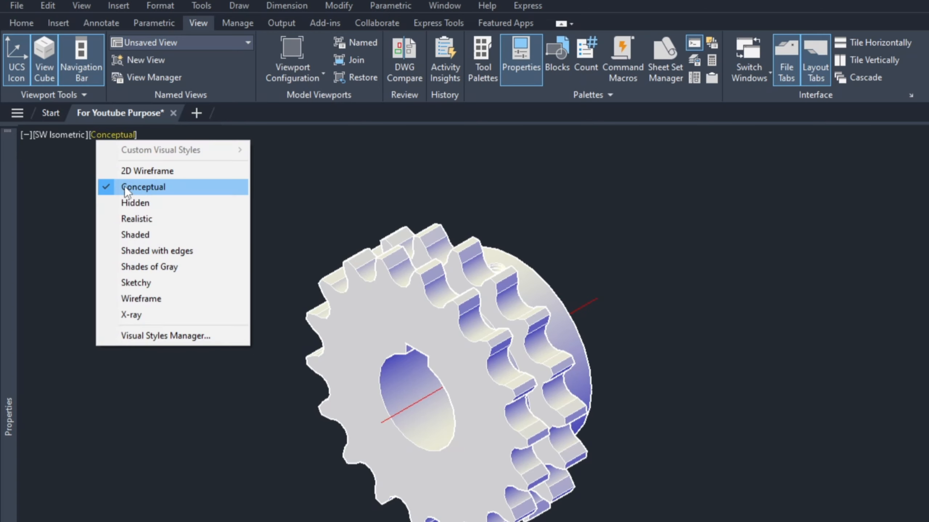
pyautogui.click(139, 203)
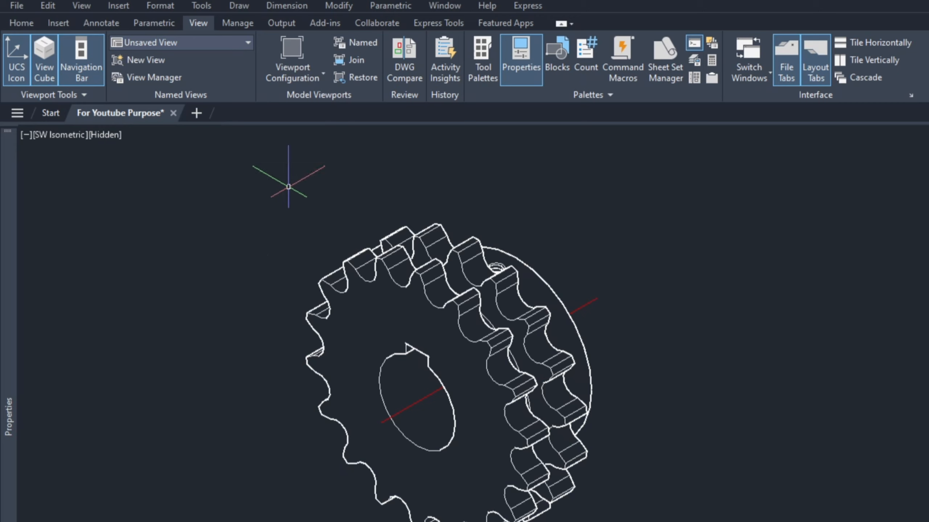
pyautogui.click(116, 135)
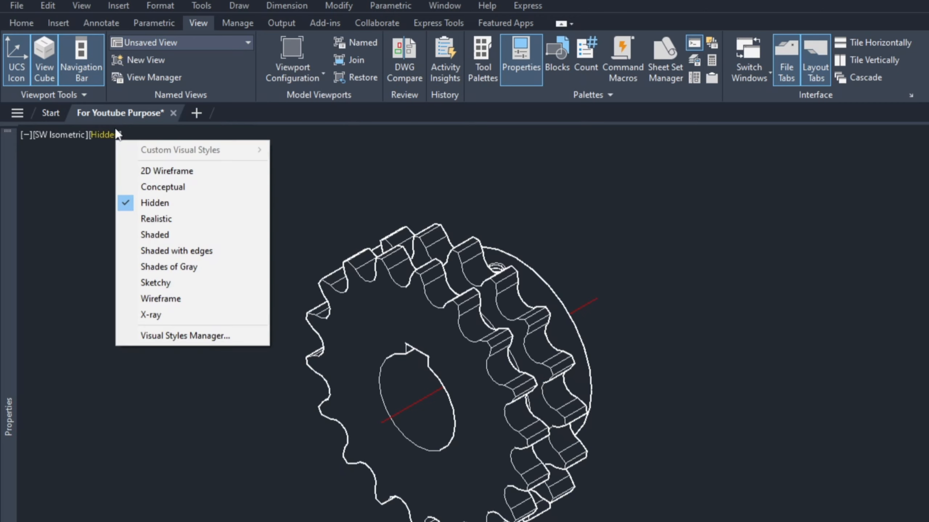
pyautogui.click(161, 224)
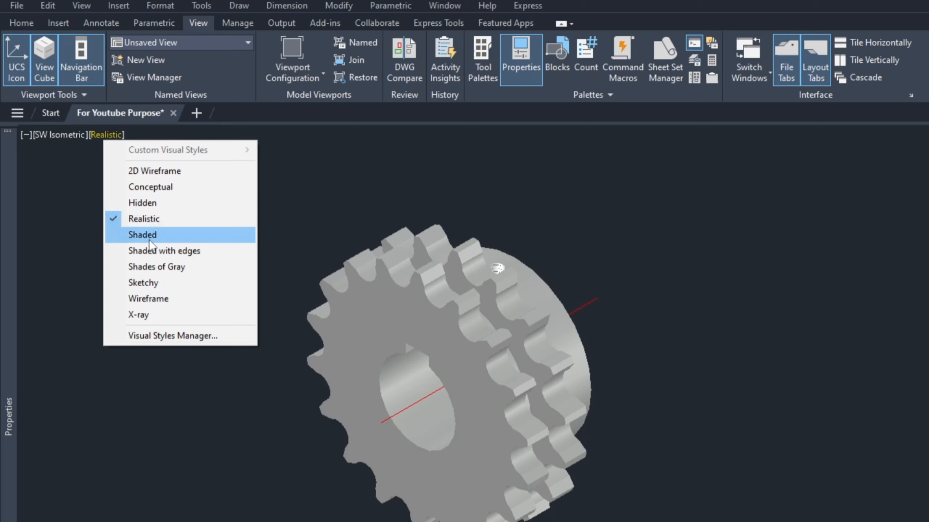
# Step: Compare the double sprocket's appearance in the Shaded, Shaded with edges and Shades of Gray visual styles
pyautogui.click(149, 236)
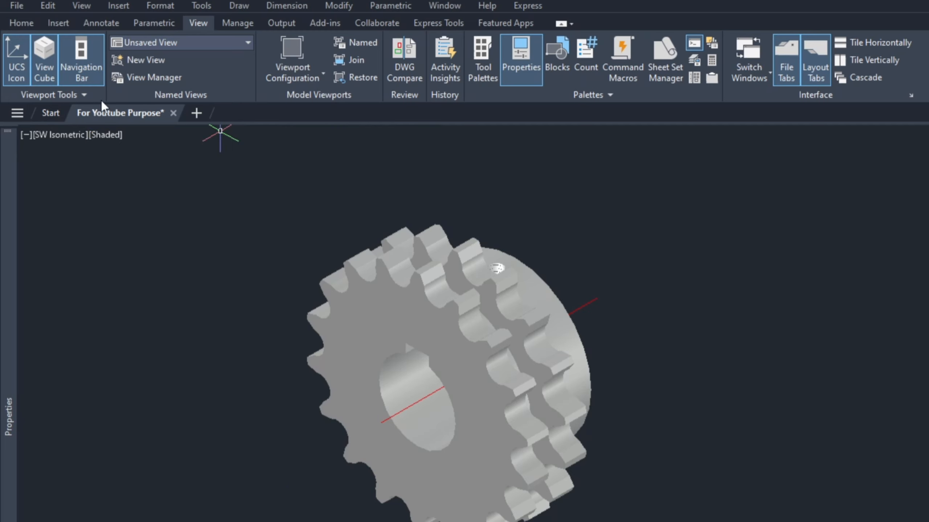
pyautogui.click(103, 135)
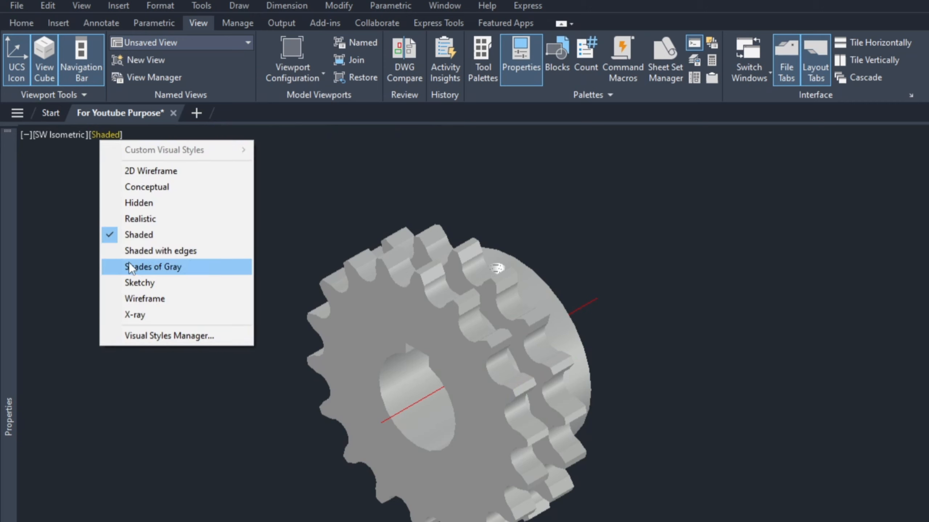
pyautogui.click(147, 255)
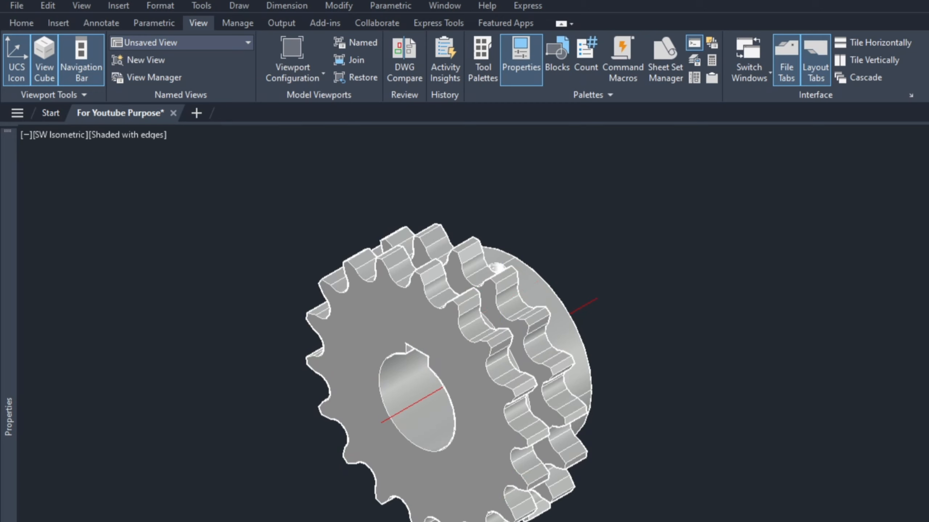
pyautogui.click(126, 135)
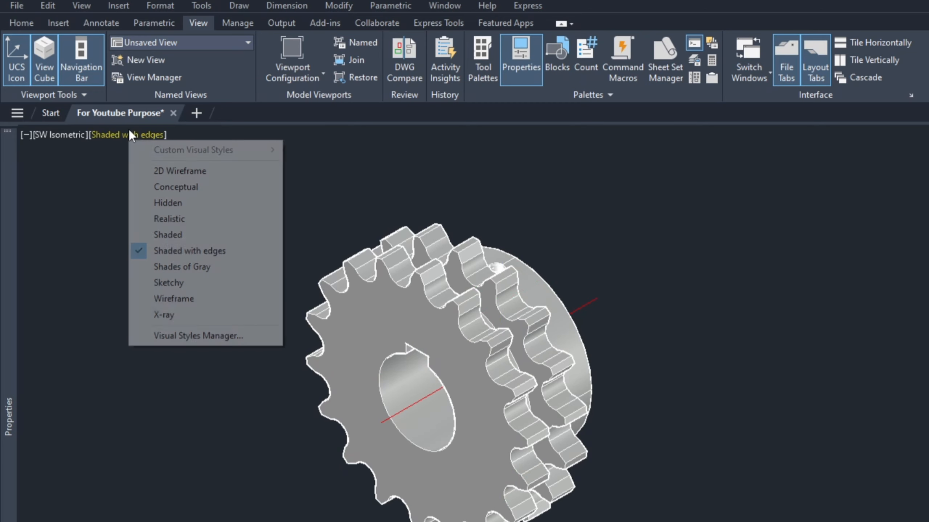
pyautogui.click(197, 271)
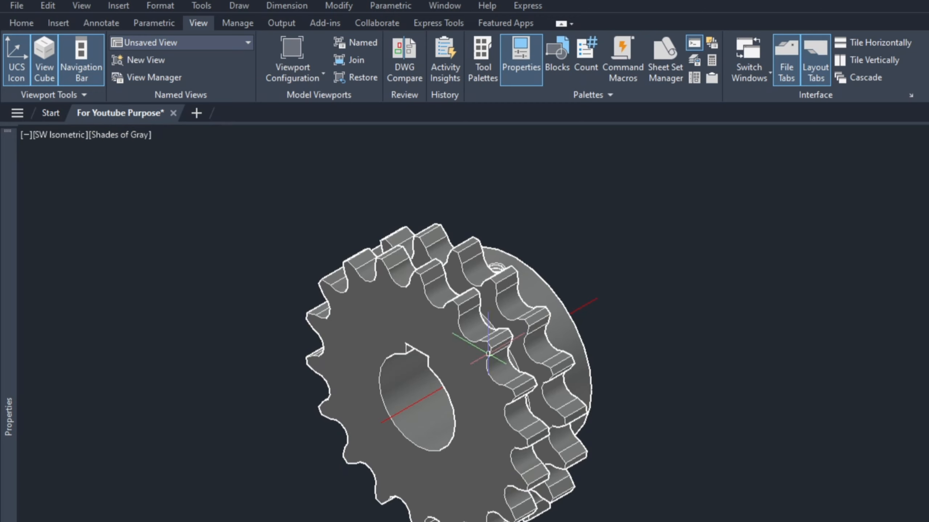
# Step: Show the double sprocket in the Sketchy, Wireframe and X-ray visual styles, one after another
pyautogui.click(118, 134)
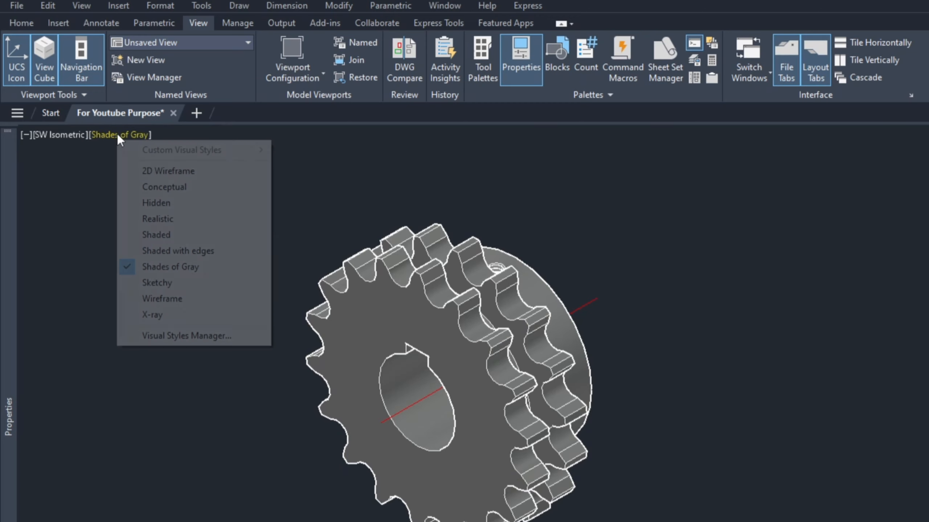
pyautogui.click(168, 283)
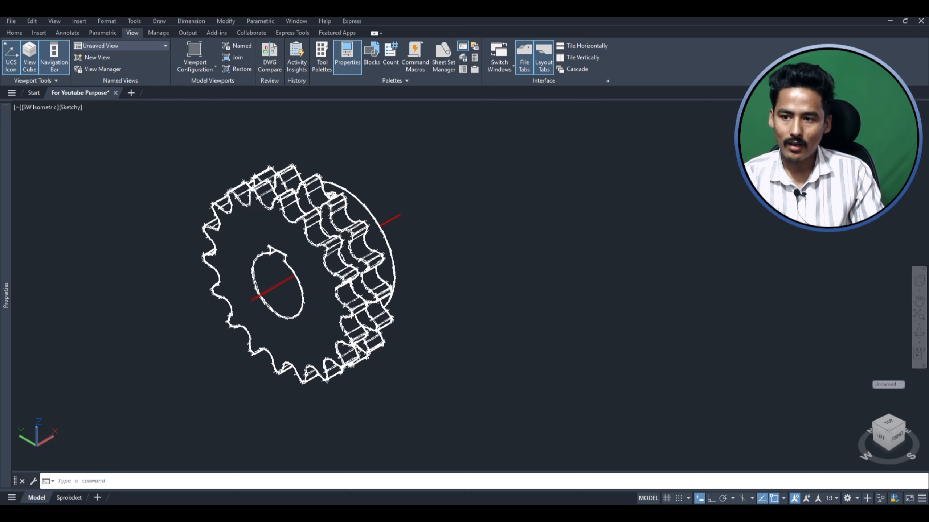
pyautogui.click(70, 107)
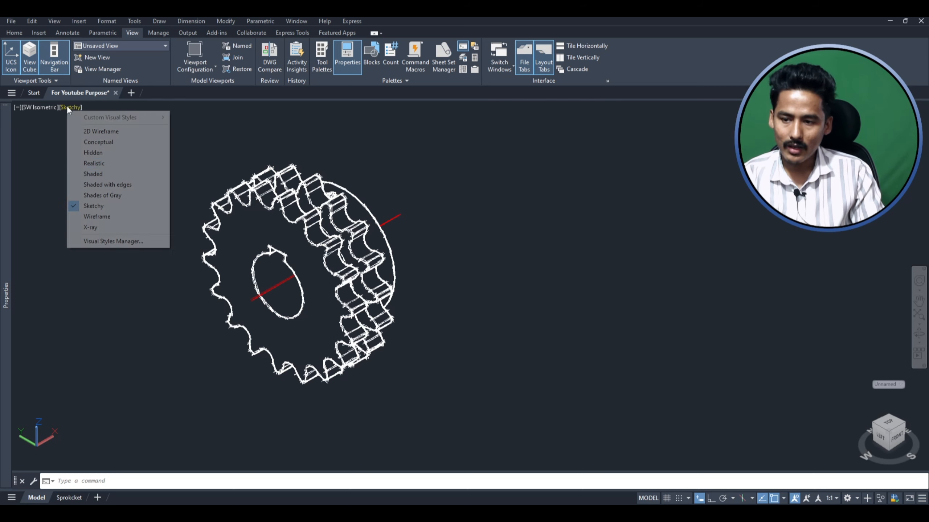
pyautogui.click(97, 217)
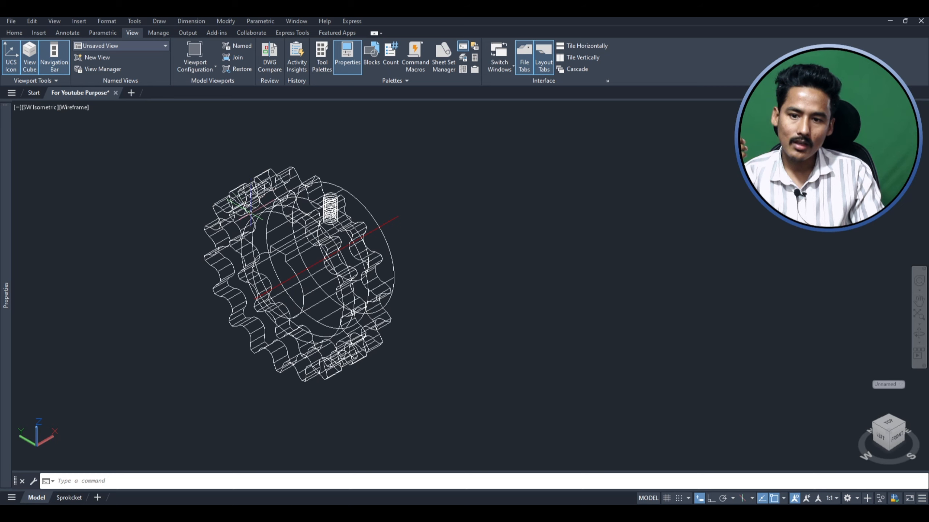
pyautogui.click(69, 107)
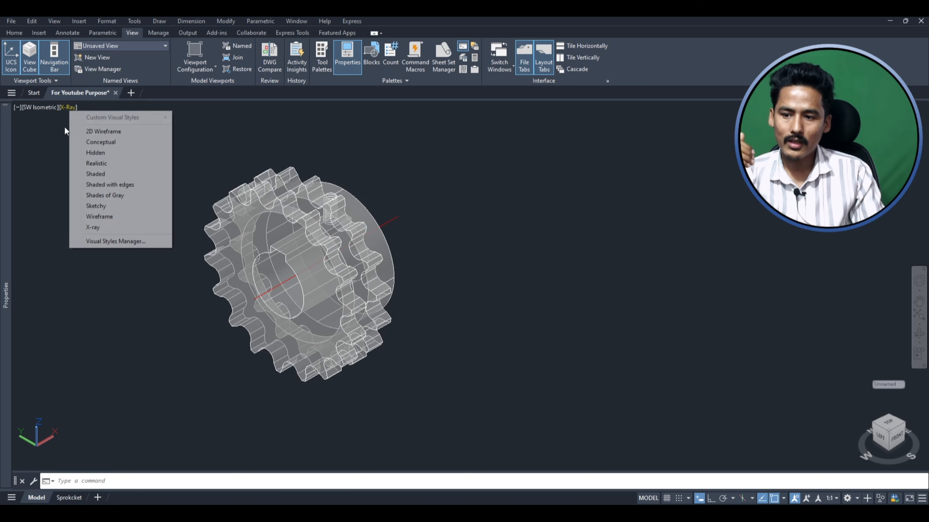
pyautogui.click(97, 229)
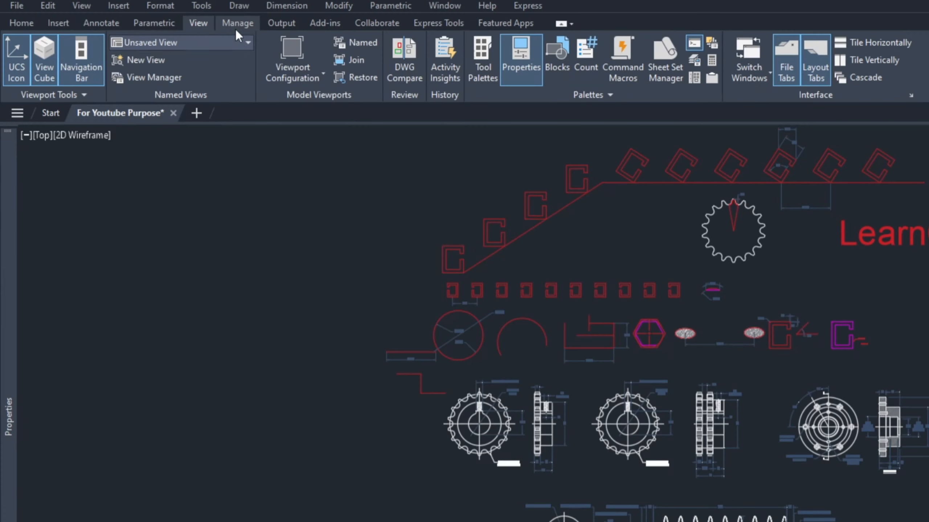
# Step: Review the available commands for Manage, Output, Add-ins, Collaborate and Express Tools
pyautogui.click(236, 23)
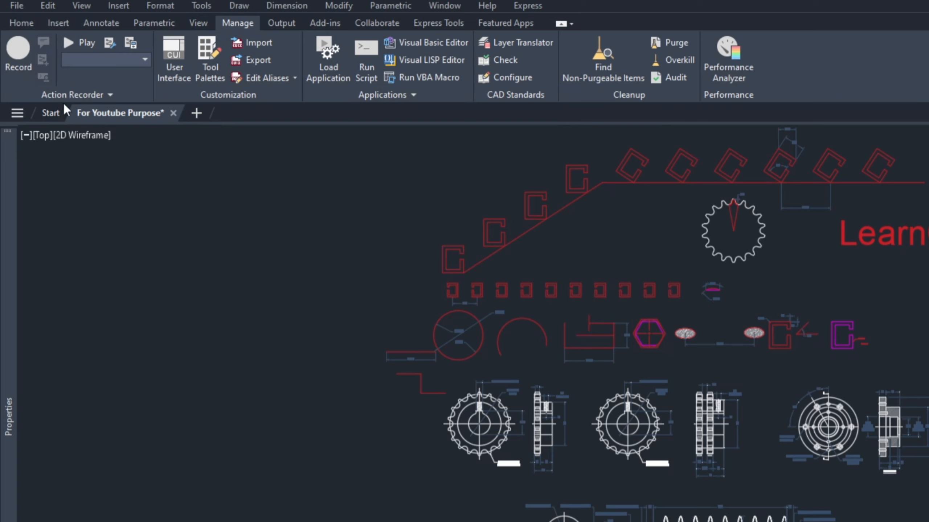
pyautogui.click(287, 24)
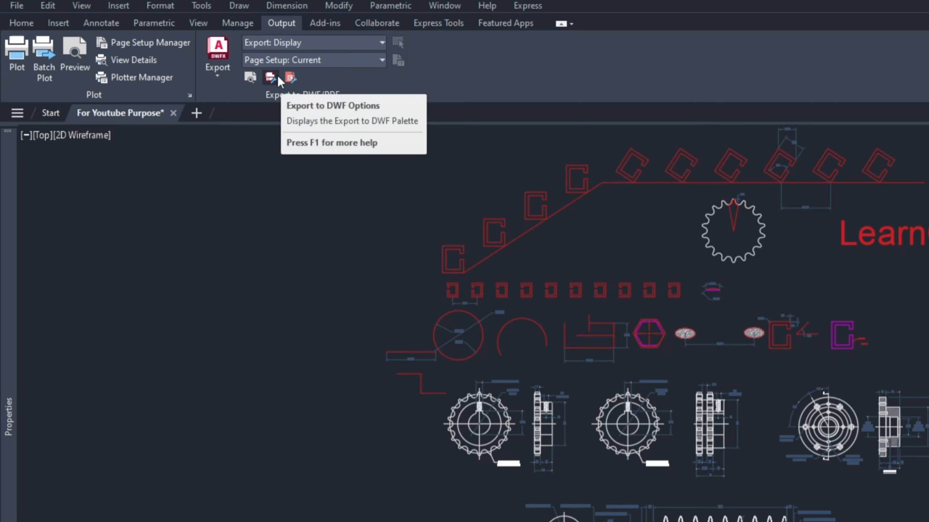
pyautogui.click(320, 29)
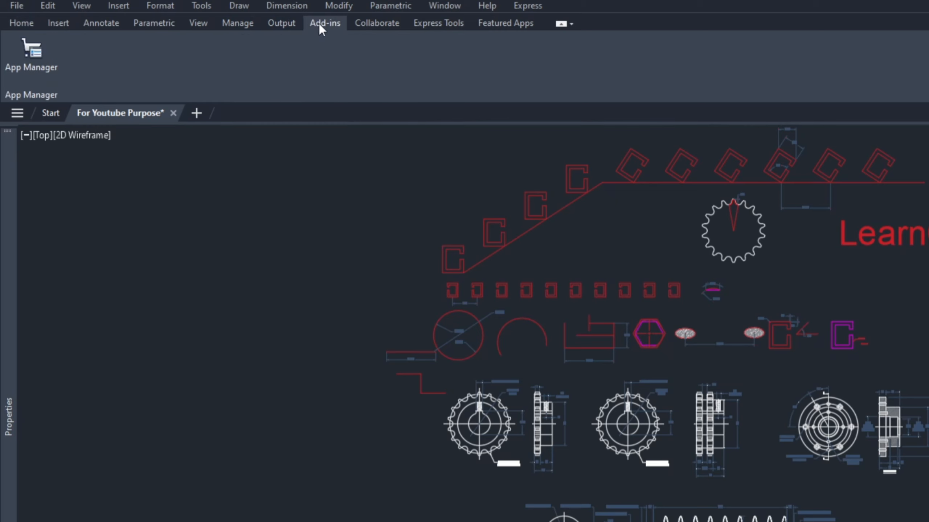
pyautogui.click(372, 26)
pyautogui.click(430, 23)
pyautogui.click(366, 23)
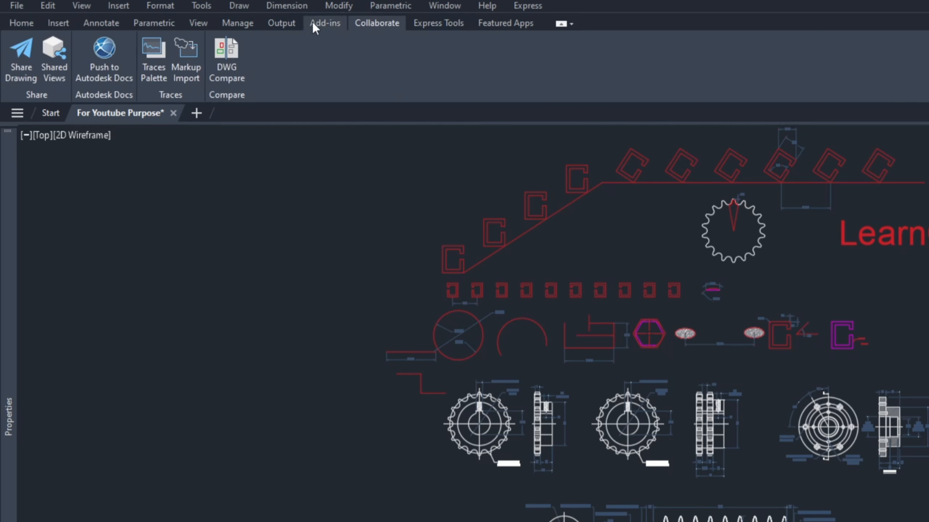
pyautogui.click(426, 26)
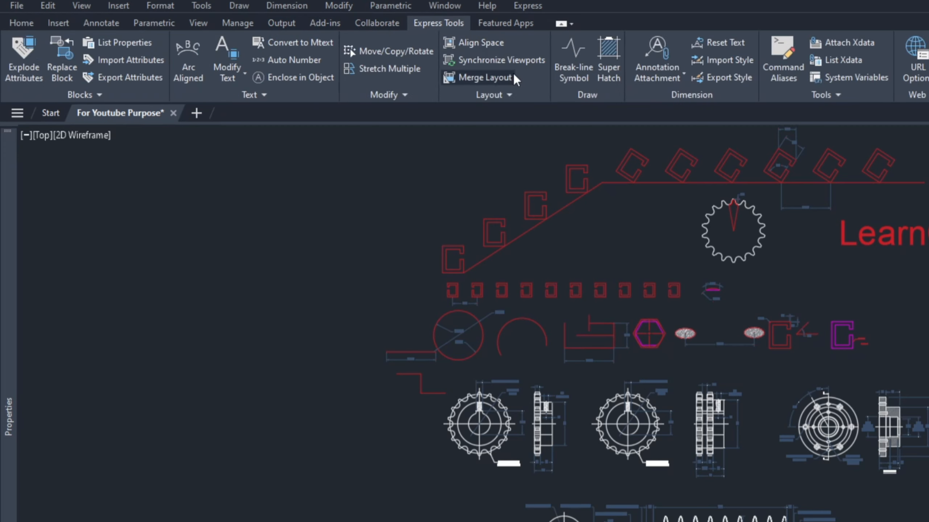